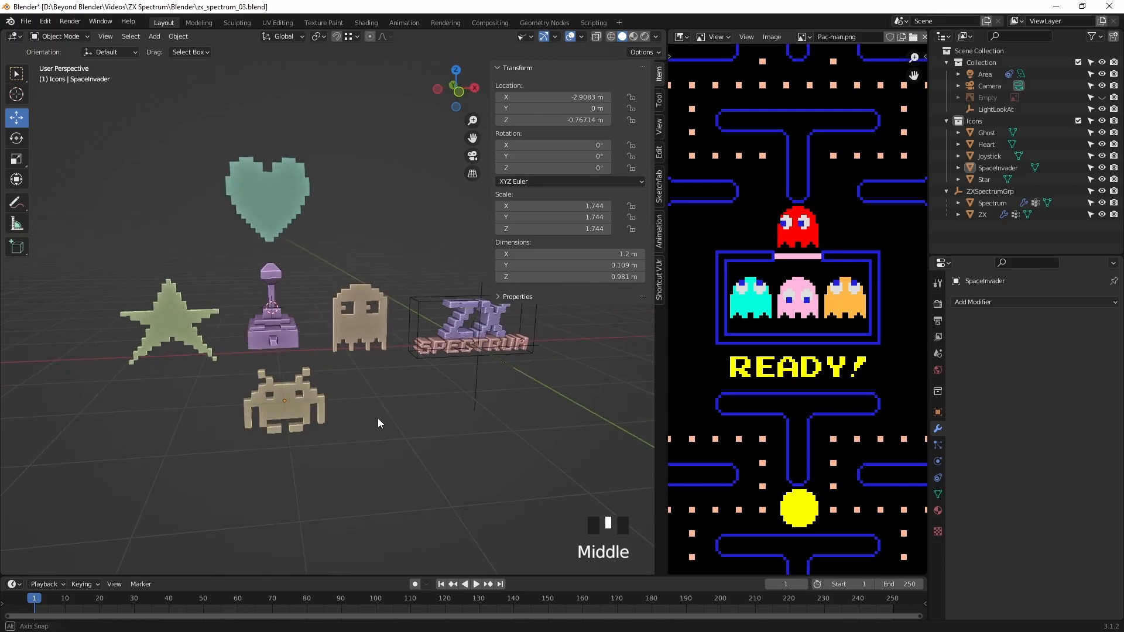
Step: Create a new material on the ghost icon and name it Ghost
left_click(361, 332)
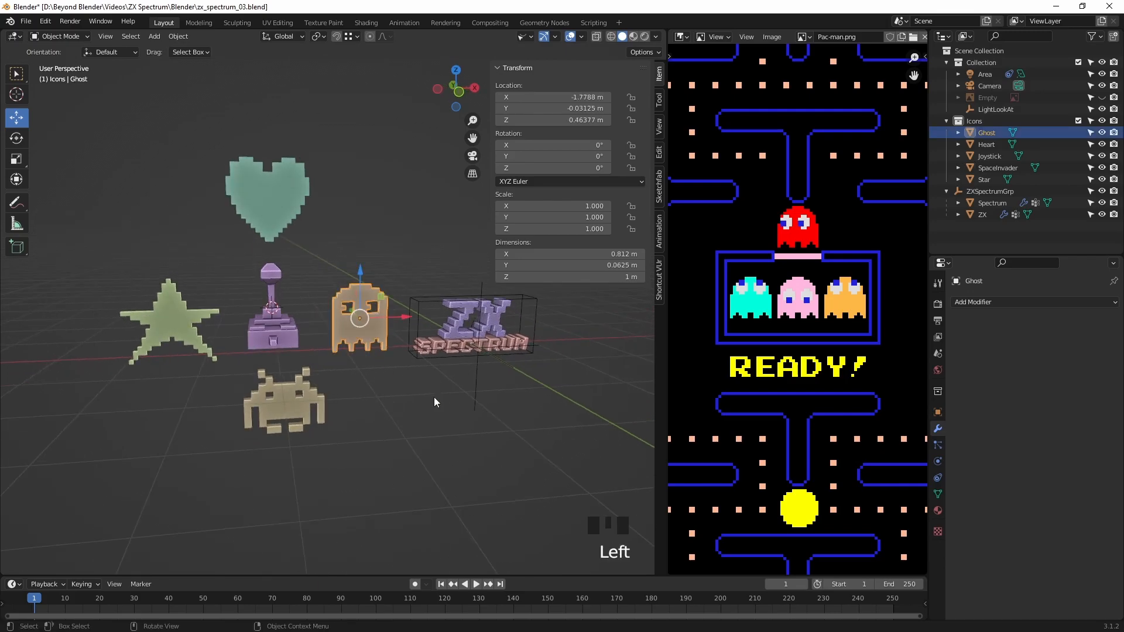
left_click(938, 509)
left_click(1114, 314)
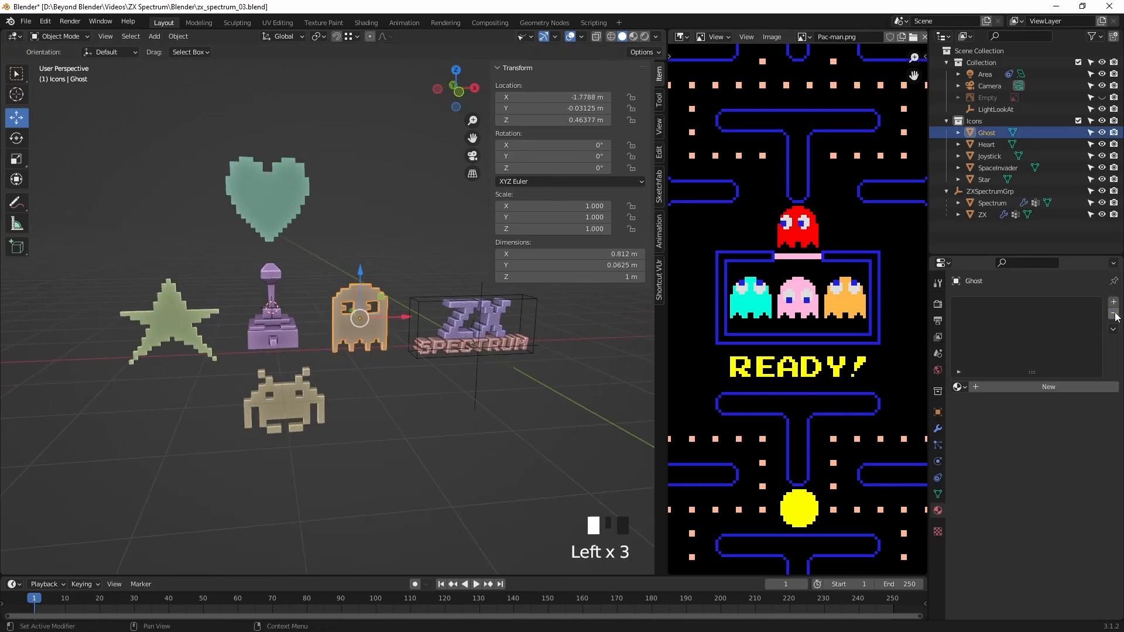
left_click(1045, 386)
left_click(1045, 386)
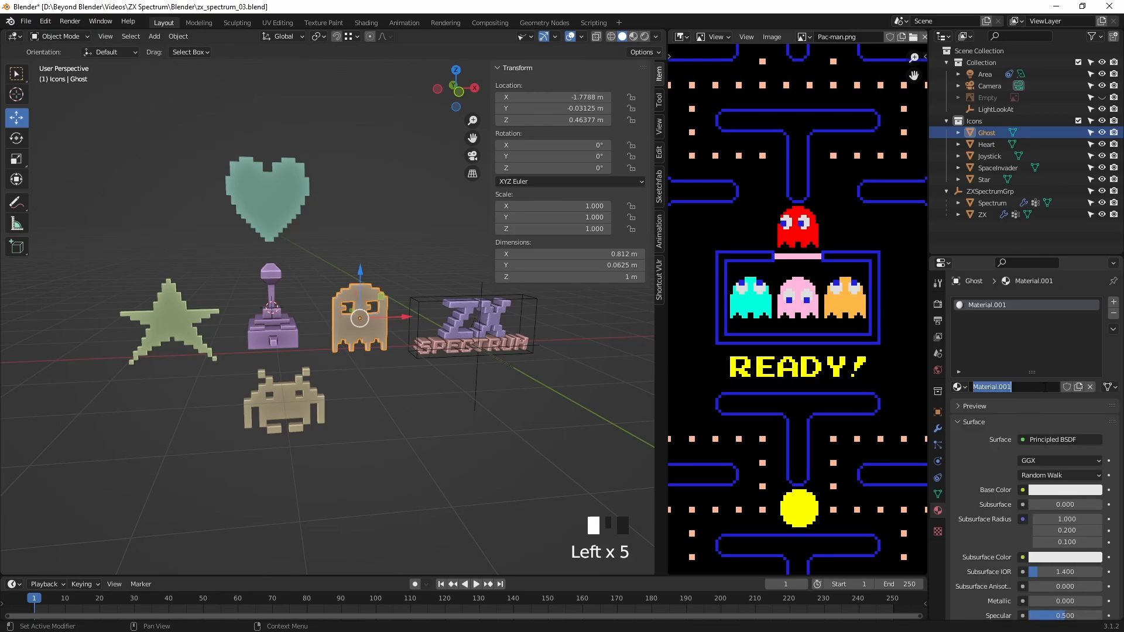
type("Ghods")
key("BackSpace")
key("Return")
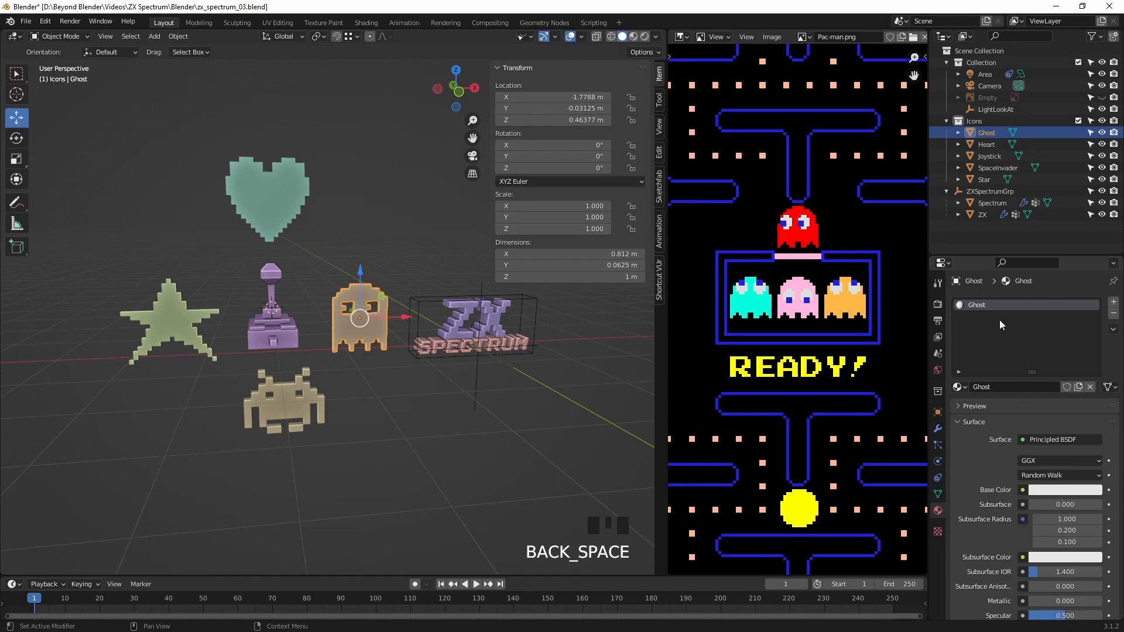
Step: Sample the cyan ghost in the Pac-Man reference image as the Ghost material's base color
left_click(1065, 490)
left_click(1091, 437)
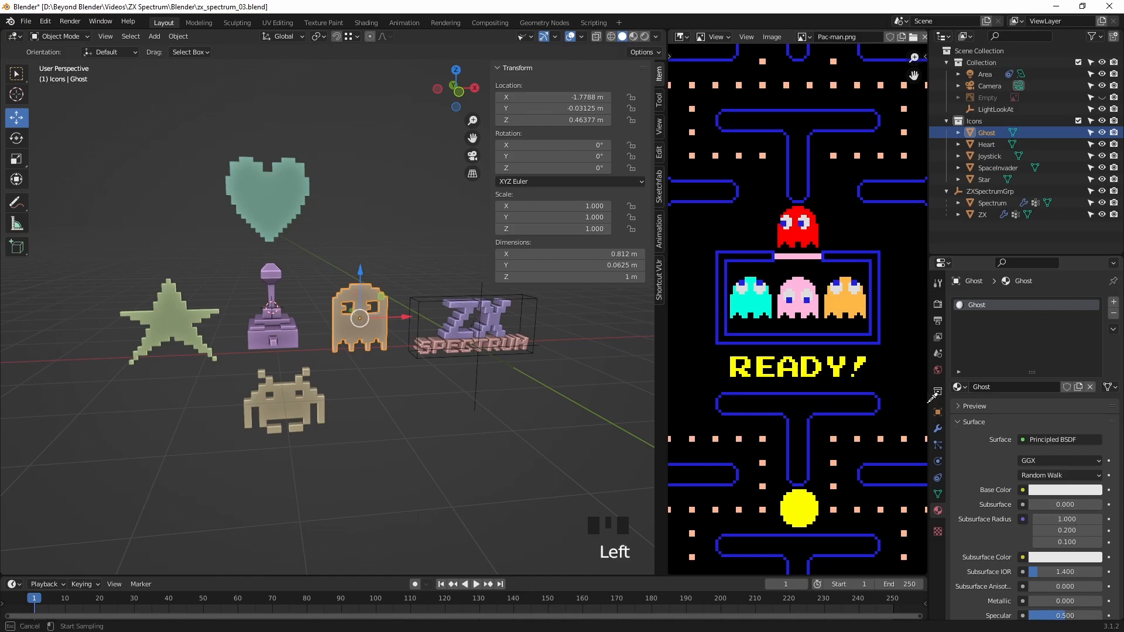
left_click(756, 300)
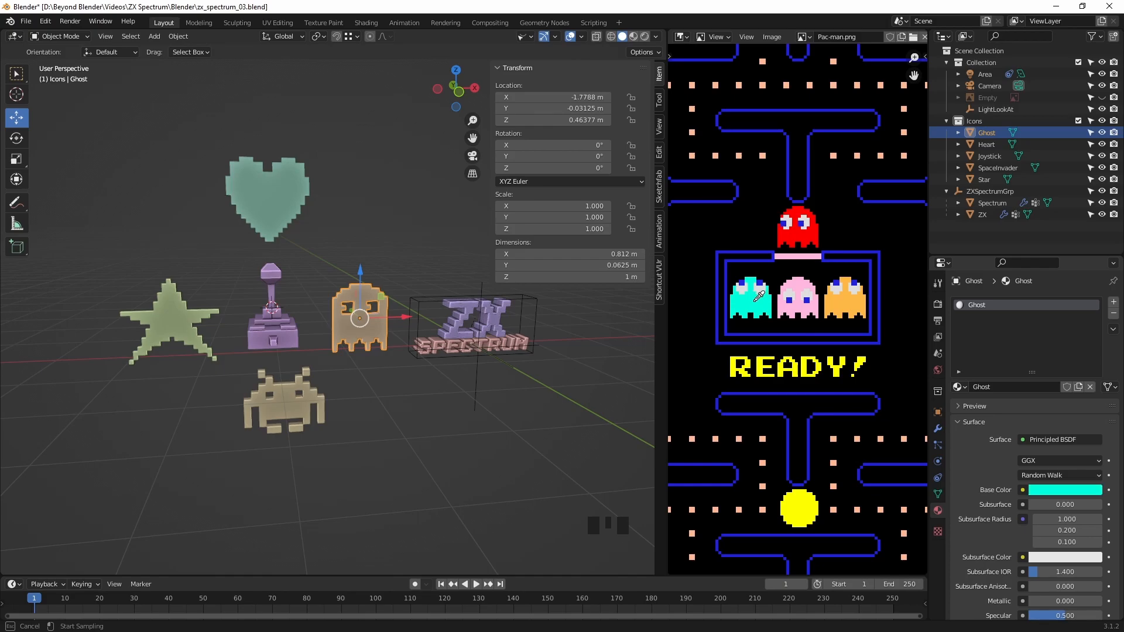
Step: Display the 3D viewport in rendered shading and inspect the colored icons from several angles
left_click(645, 37)
left_click(391, 473)
middle_click_drag(391, 473, 476, 420)
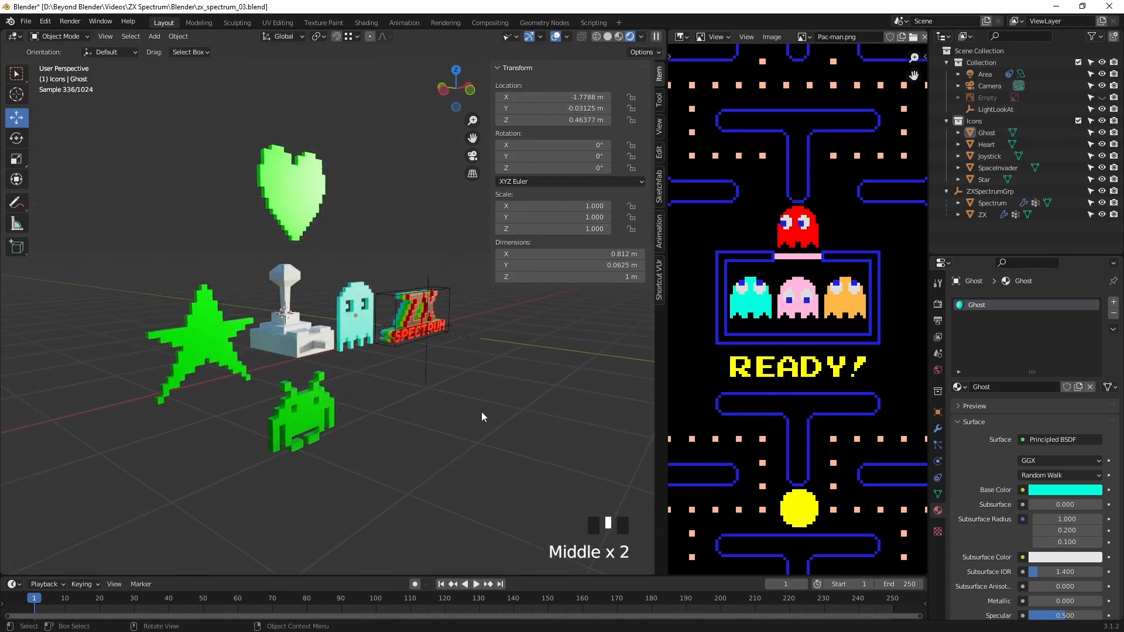
scroll(454, 362, "up", 4)
middle_click_drag(386, 334, 489, 401)
scroll(410, 349, "down", 2)
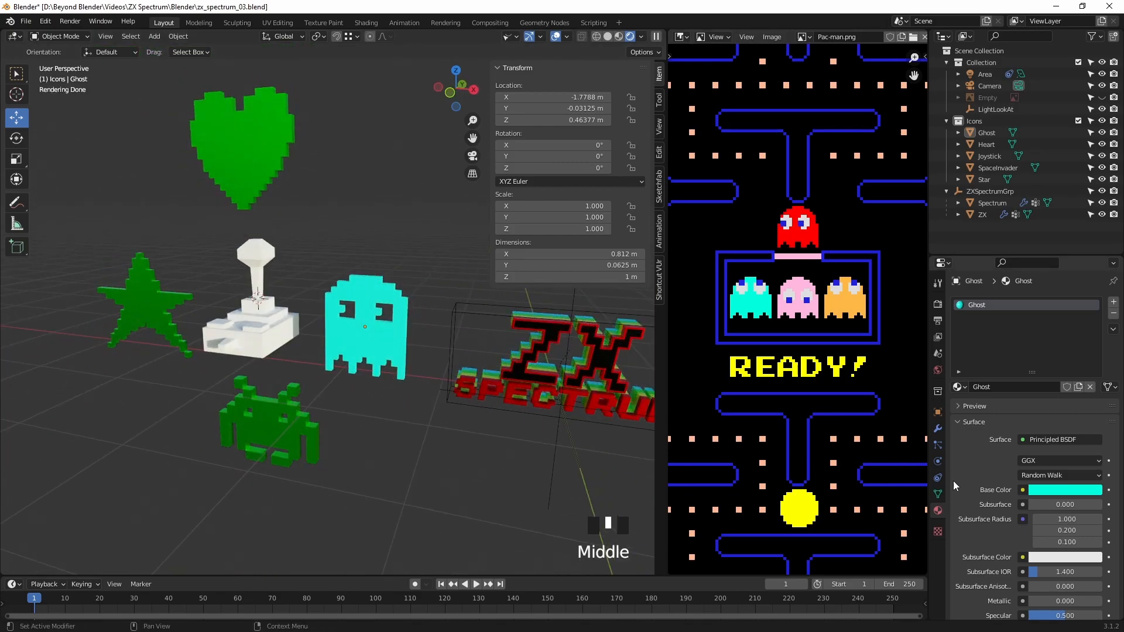
Step: Replace the space invader's green material with a new one named SpaceInvader
scroll(807, 280, "down", 4)
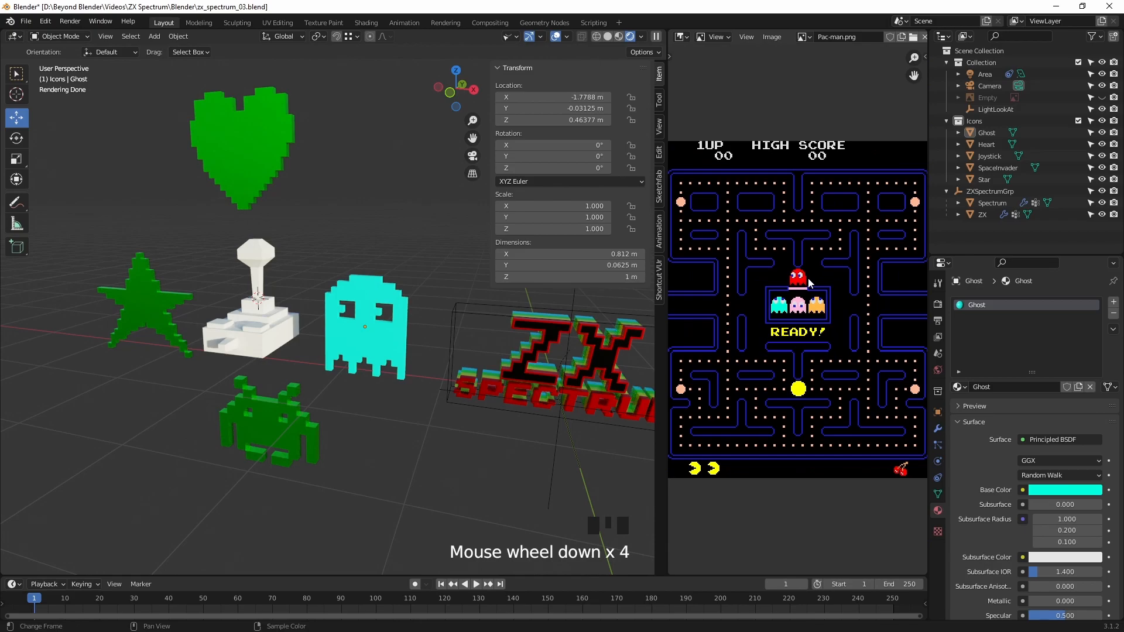
middle_click_drag(488, 419, 447, 383)
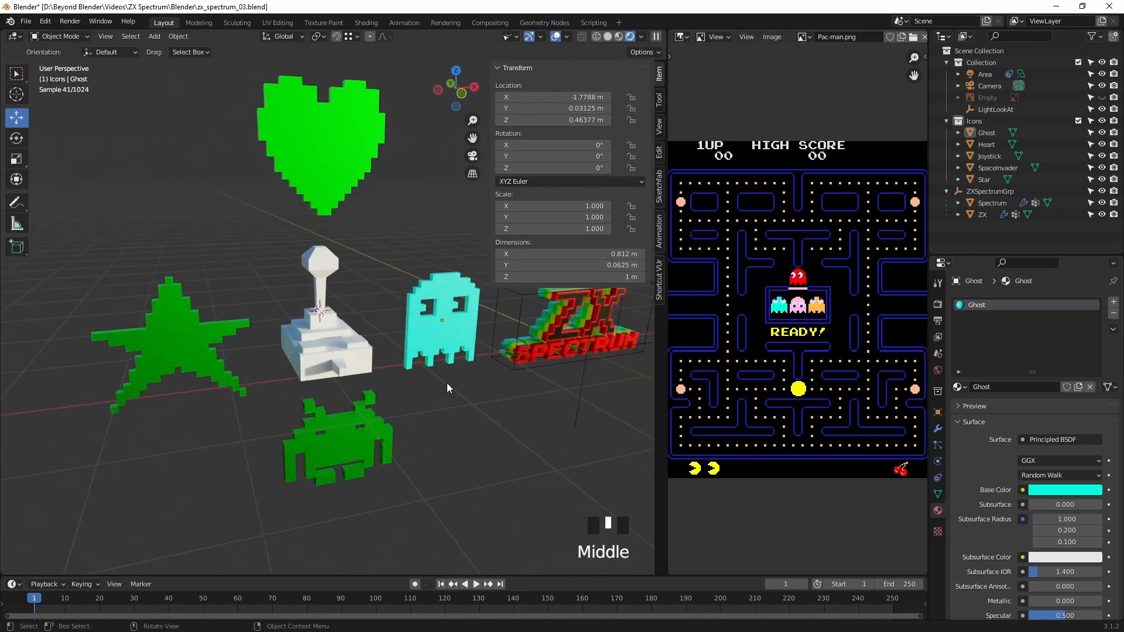
left_click(341, 437)
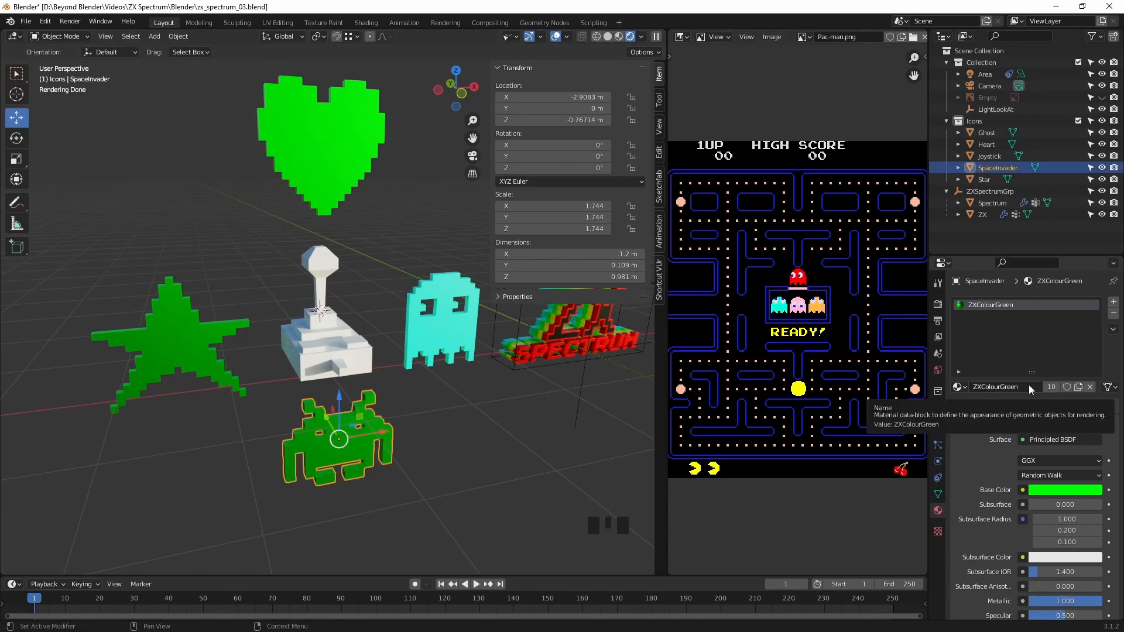
left_click(1113, 313)
left_click(1021, 387)
left_click(1022, 387)
type("Space")
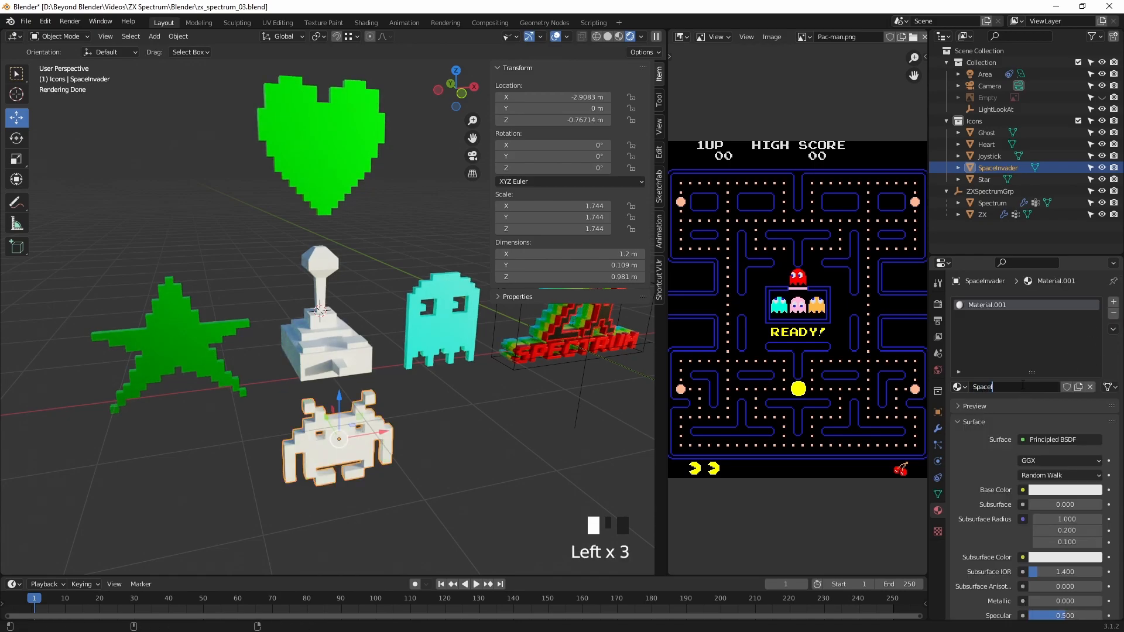
type("Invader")
key("Return")
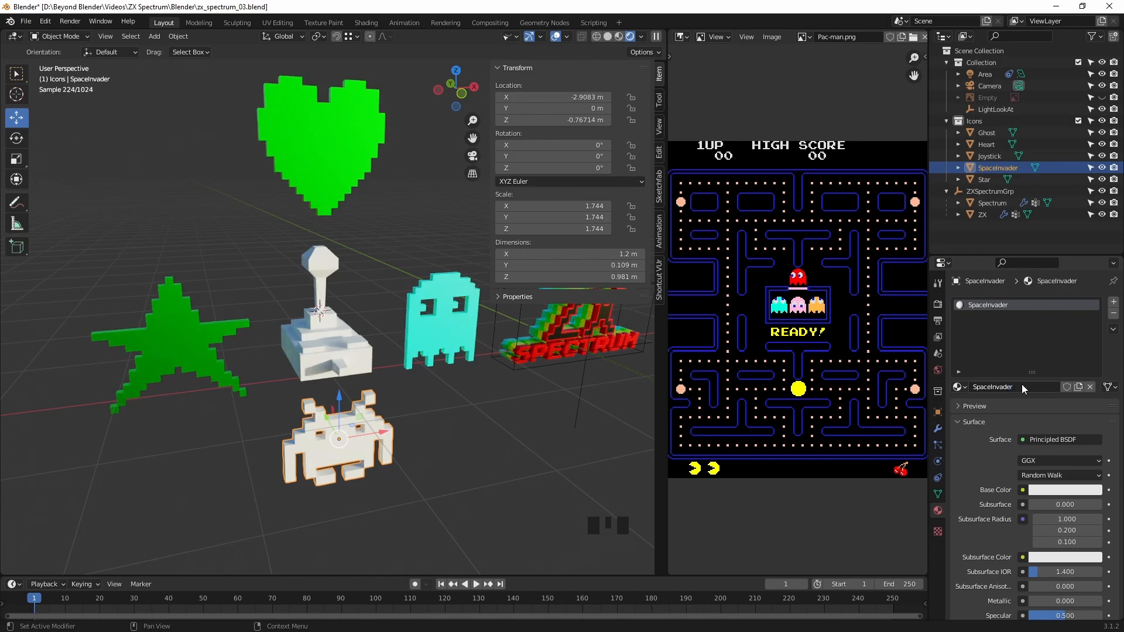
Step: Sample the red ghost in the reference image as the SpaceInvader material's base color
left_click(1062, 490)
left_click(1091, 438)
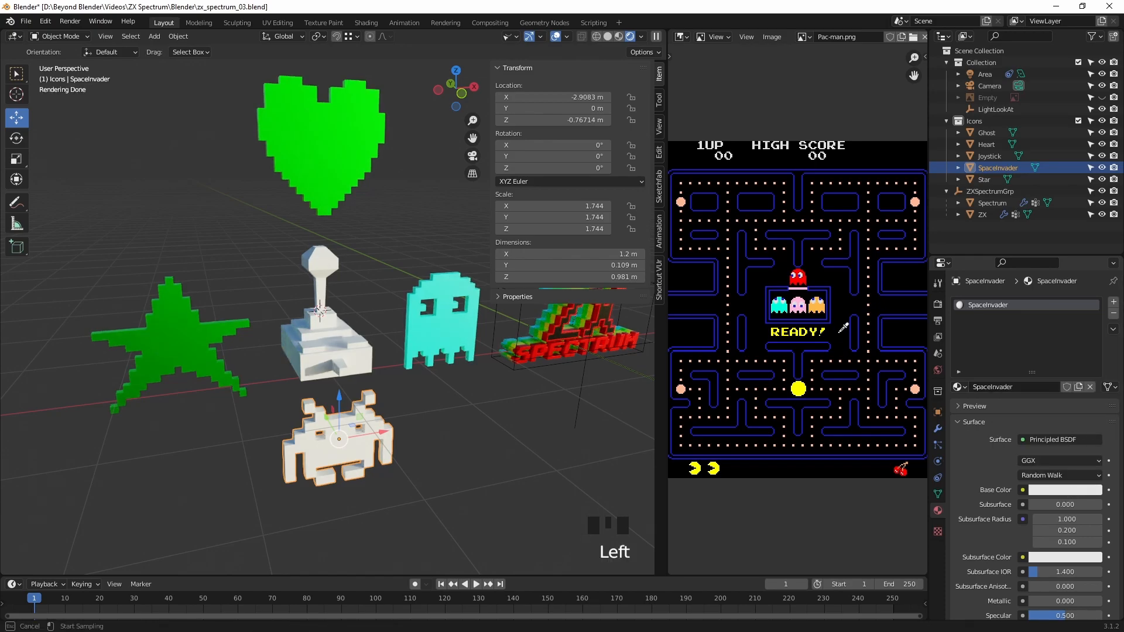
left_click(803, 279)
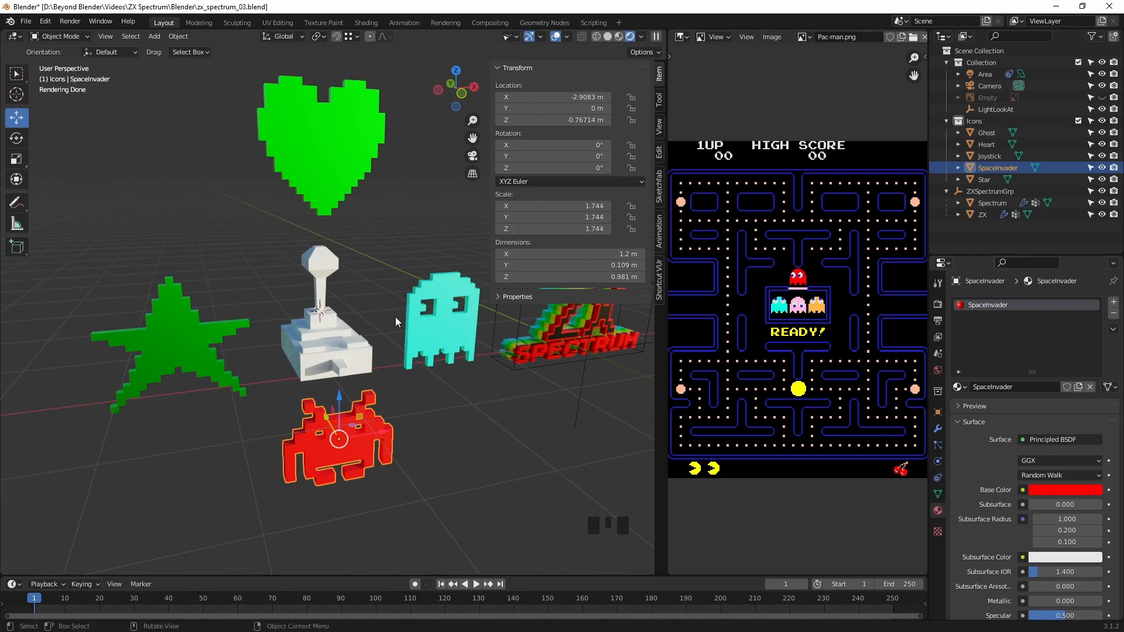
Step: Replace the star's green material with a new one named Star
left_click(193, 350)
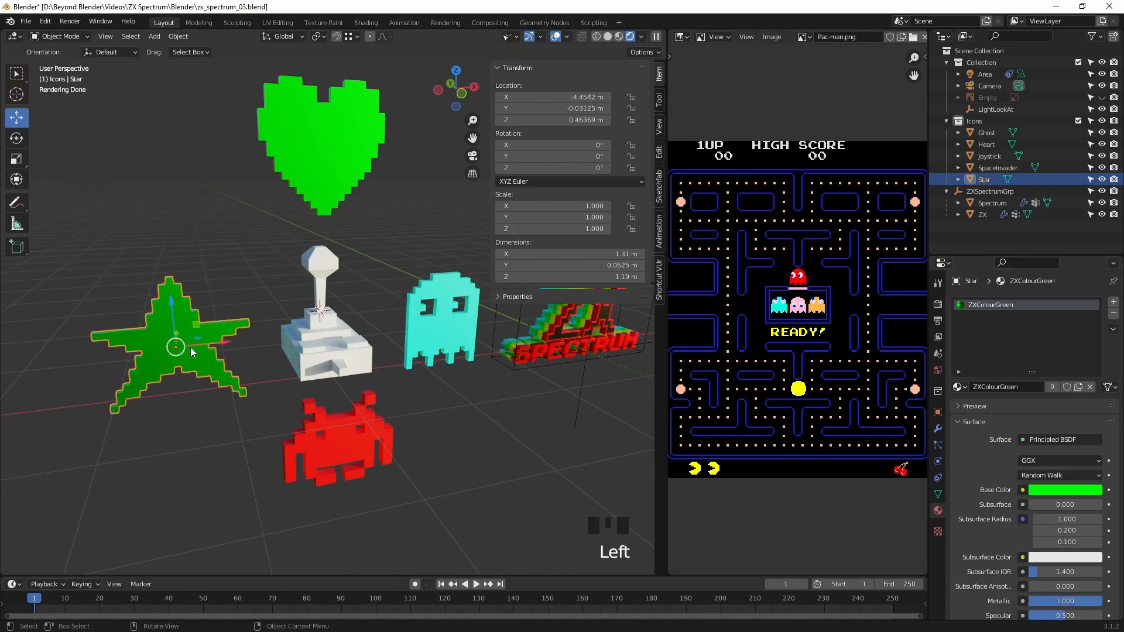
left_click(1113, 314)
left_click(1030, 387)
left_click(1035, 385)
type("Sta")
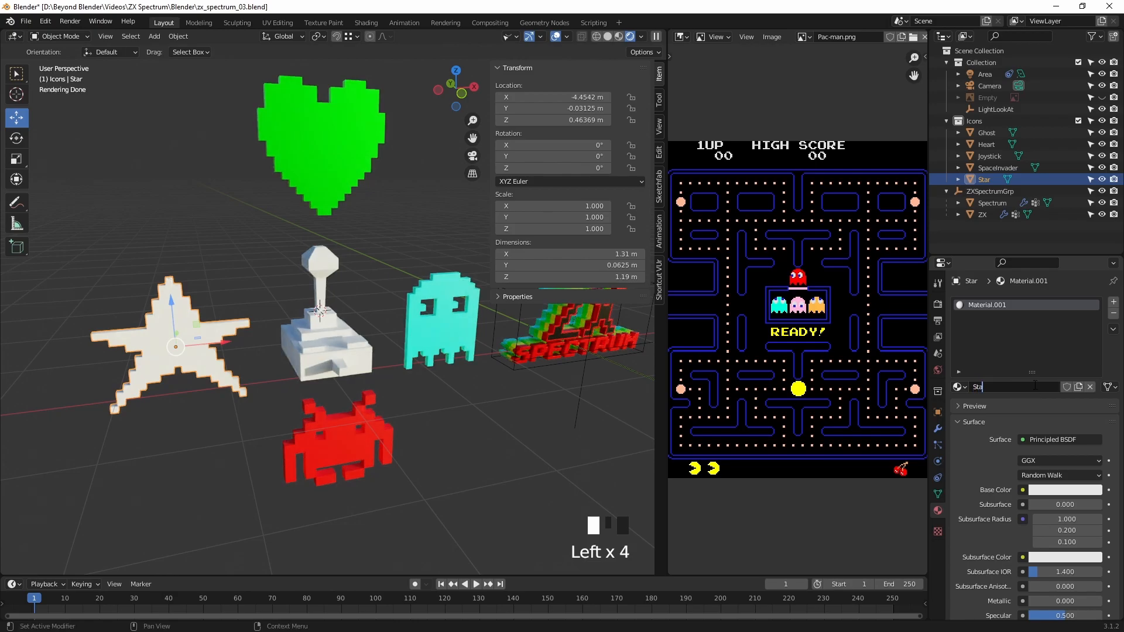
type("r")
key("Return")
Step: Sample the orange ghost in the reference image as the Star material's base color
left_click(1065, 490)
left_click(1091, 436)
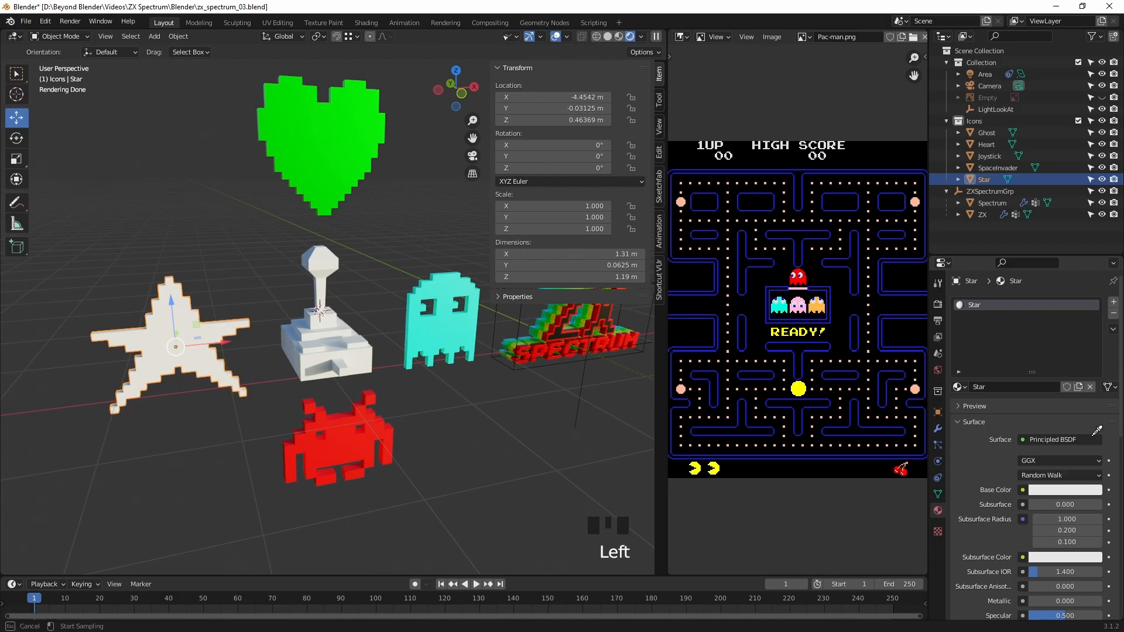
left_click(817, 307)
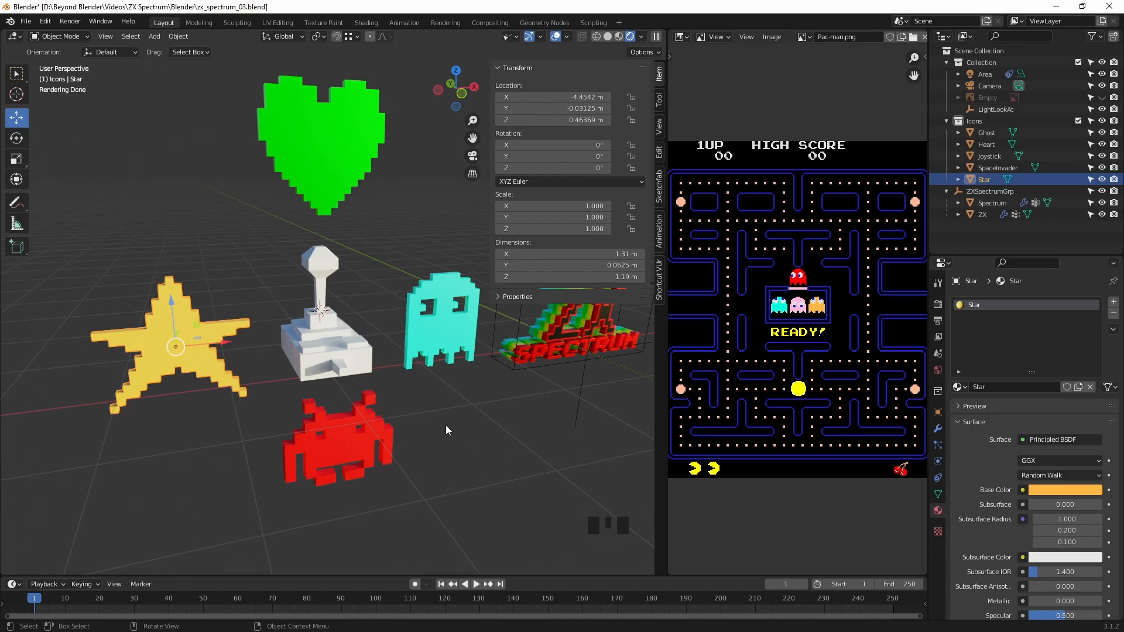
Step: Replace the heart's green material with a new one named Heart
left_click(325, 154)
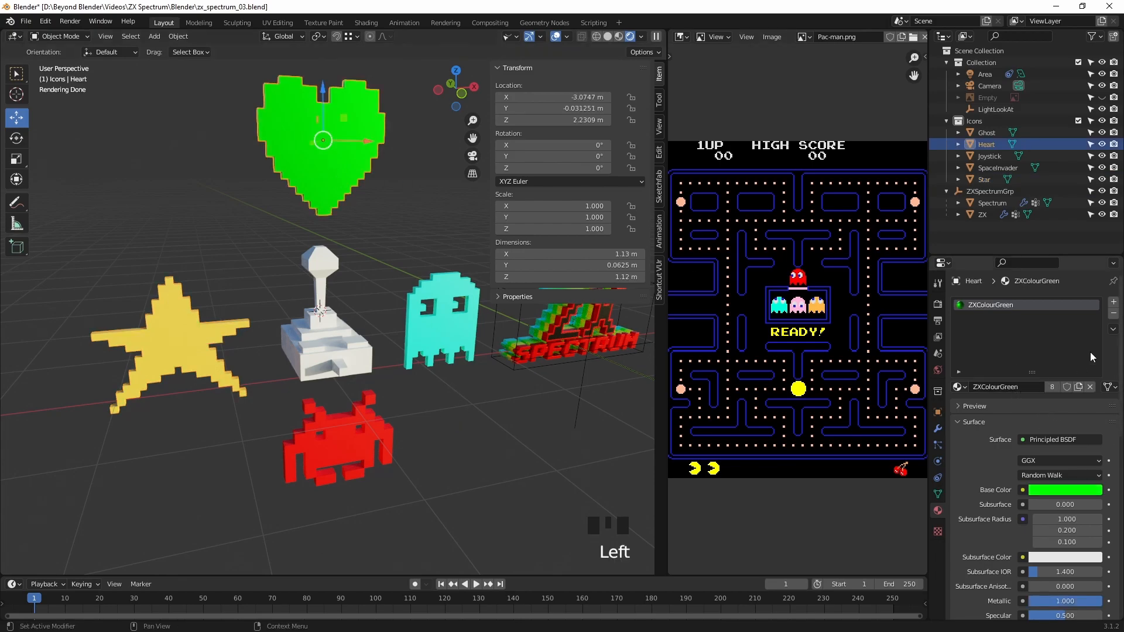
left_click(1114, 315)
left_click(1005, 387)
left_click(1017, 389)
type("Heart")
key("Return")
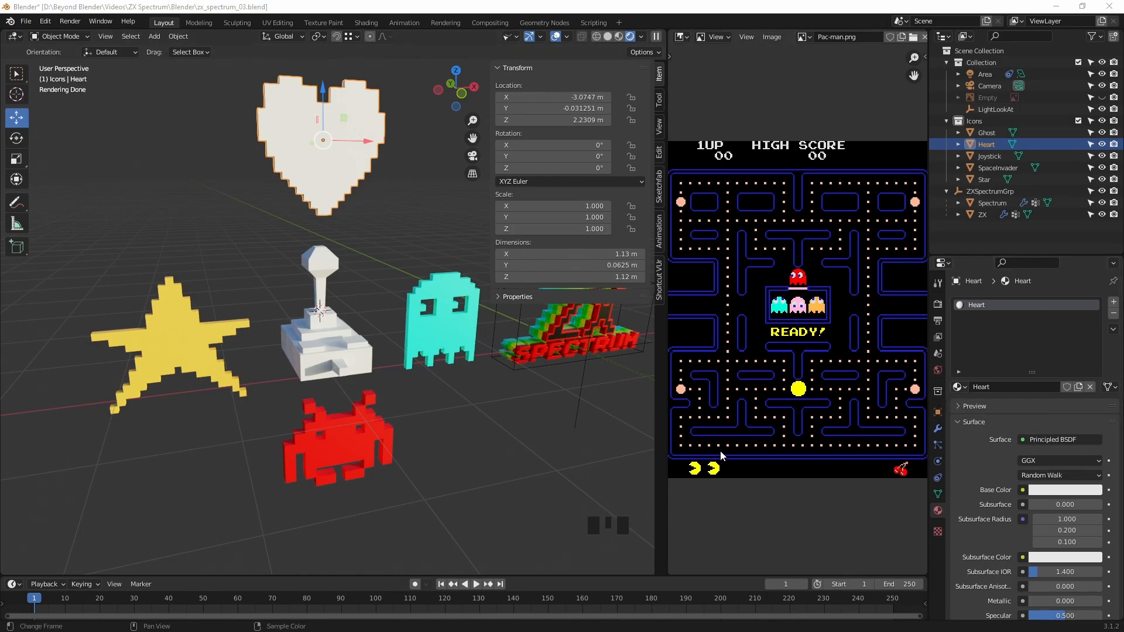
Step: Sample the yellow of a small Pac-Man life icon in the reference image as the Heart material's base color
middle_click_drag(361, 177, 381, 202)
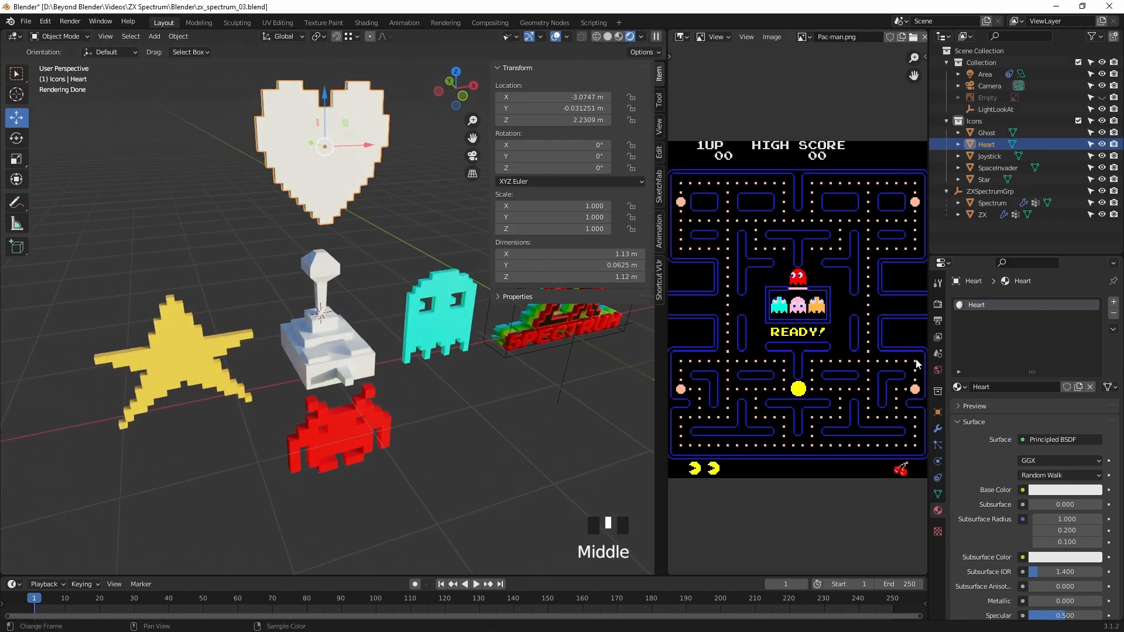
left_click(1061, 494)
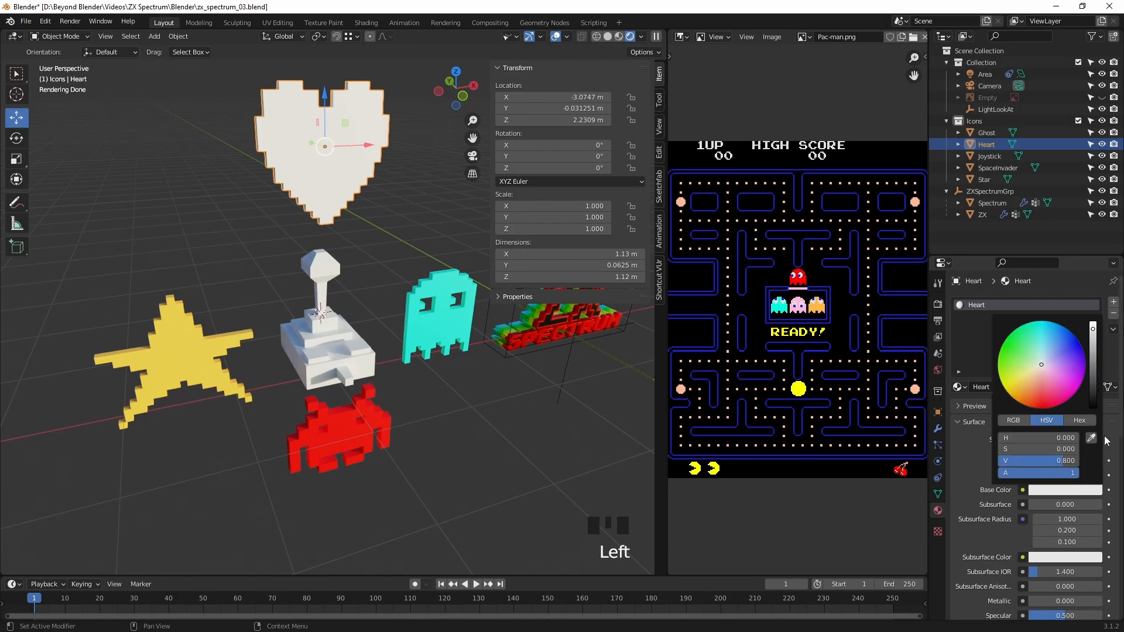
left_click(1091, 439)
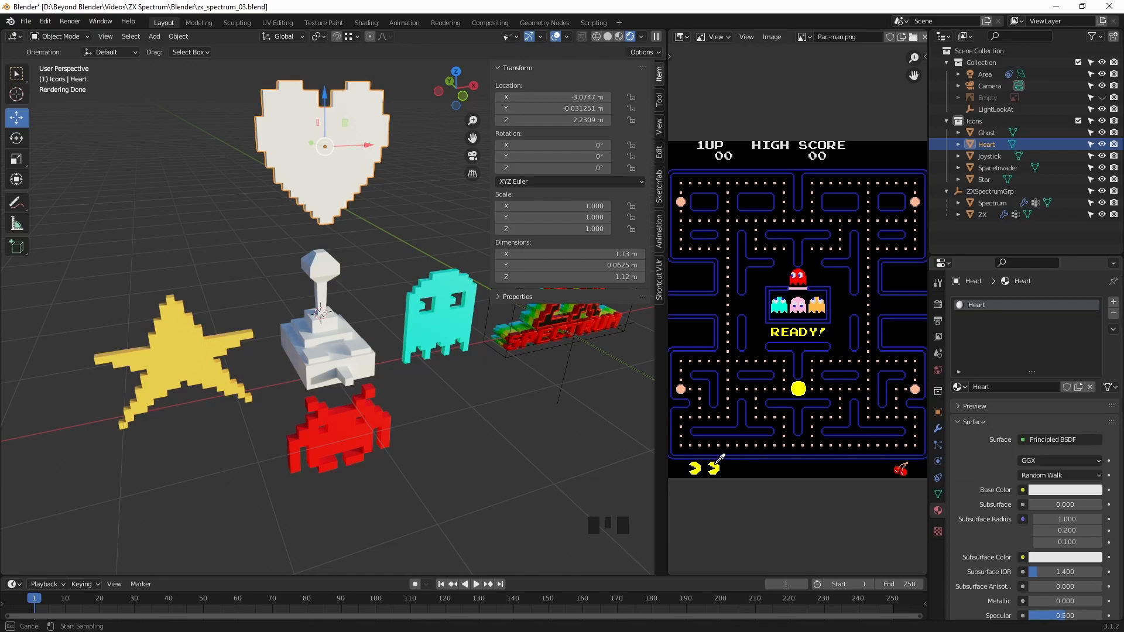
left_click(713, 467)
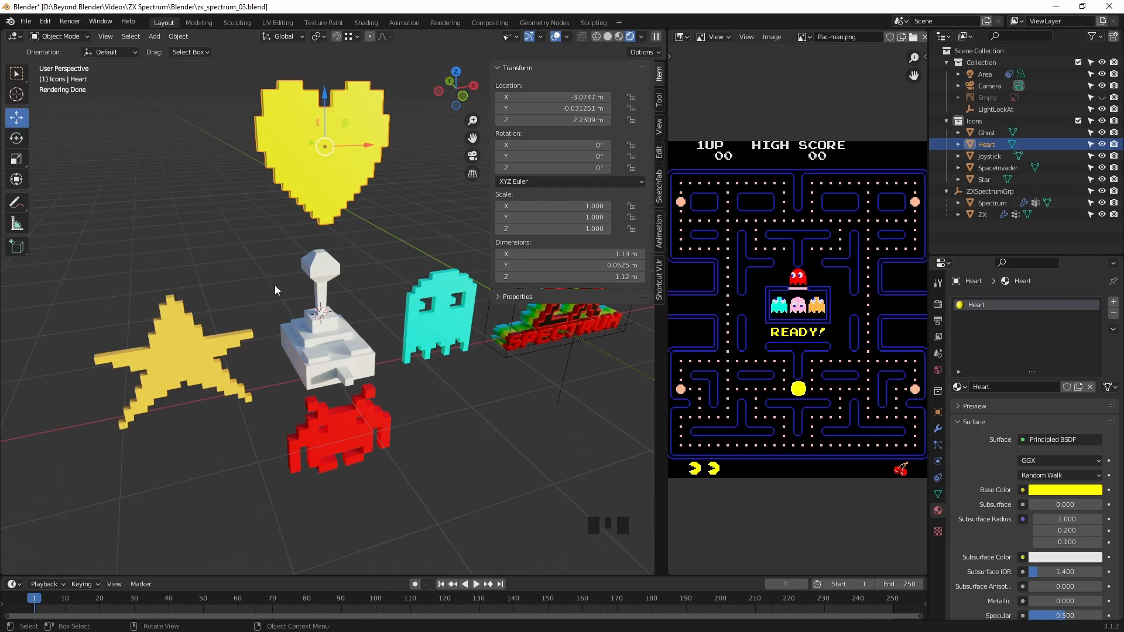
Step: Sample the pink ghost in the reference image as the Heart material's base color
left_click(1065, 490)
left_click(1093, 438)
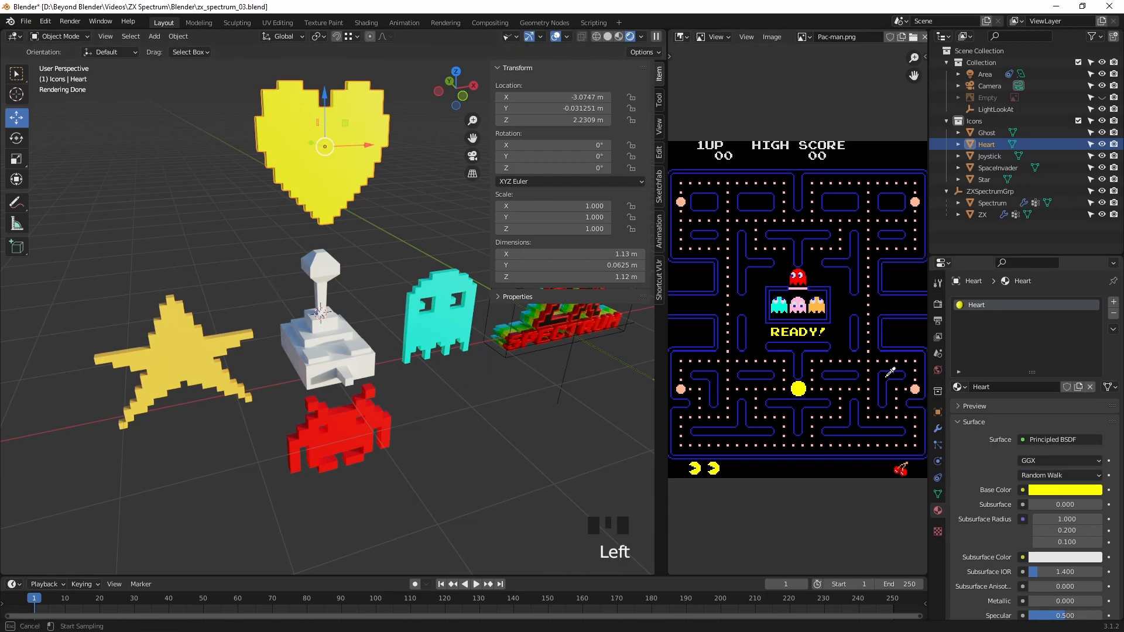
left_click(799, 298)
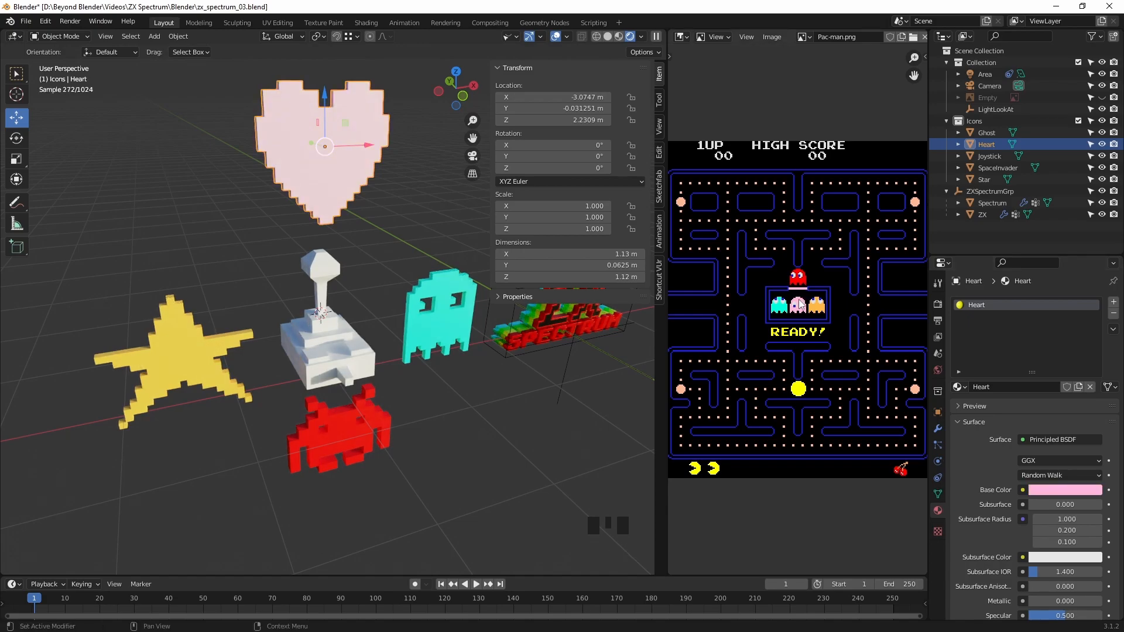
Step: Create a new material on the joystick and name it JoystickBlack
scroll(509, 396, "down", 2)
mouse_move(510, 396)
middle_mouse_down()
mouse_move(437, 338)
mouse_move(524, 369)
mouse_move(508, 374)
middle_mouse_up()
scroll(508, 374, "up", 5)
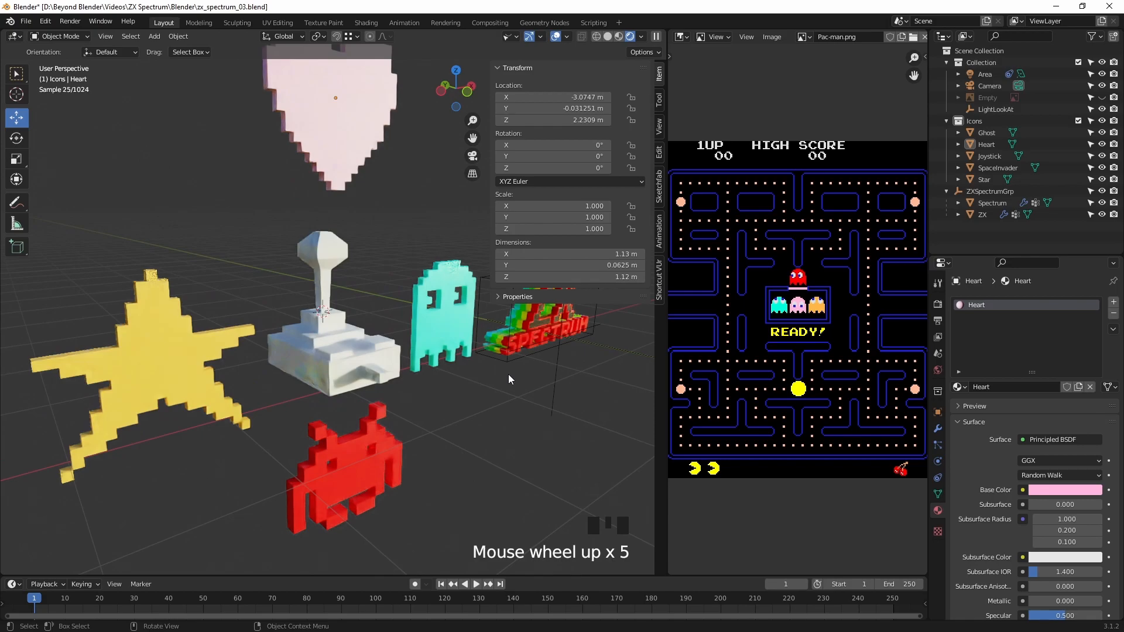
scroll(508, 377, "down", 1)
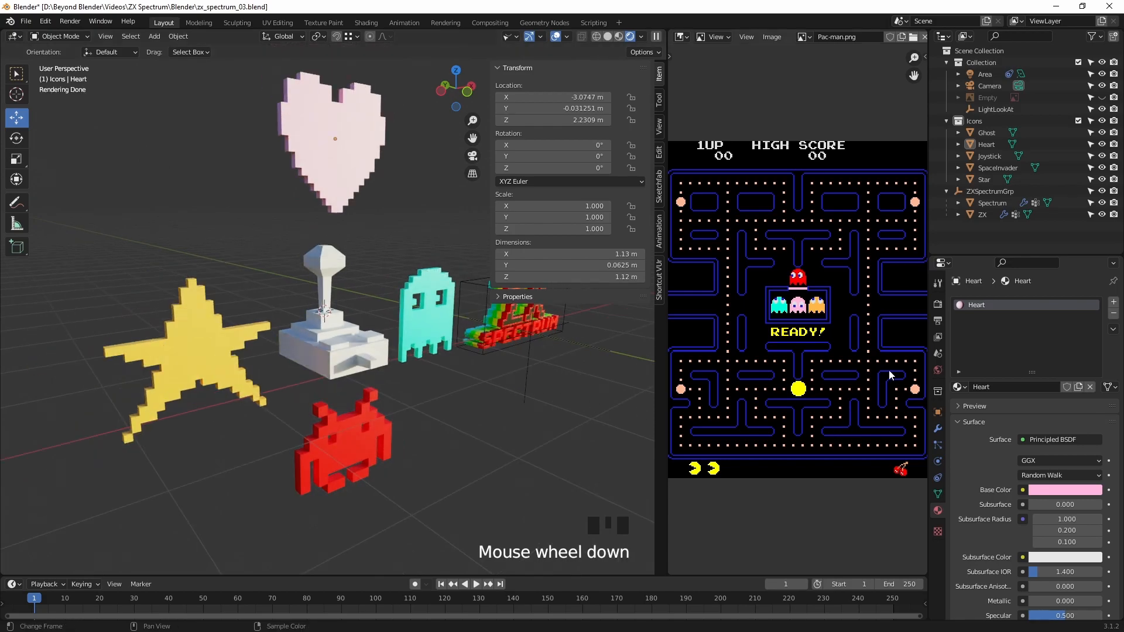
left_click(359, 346)
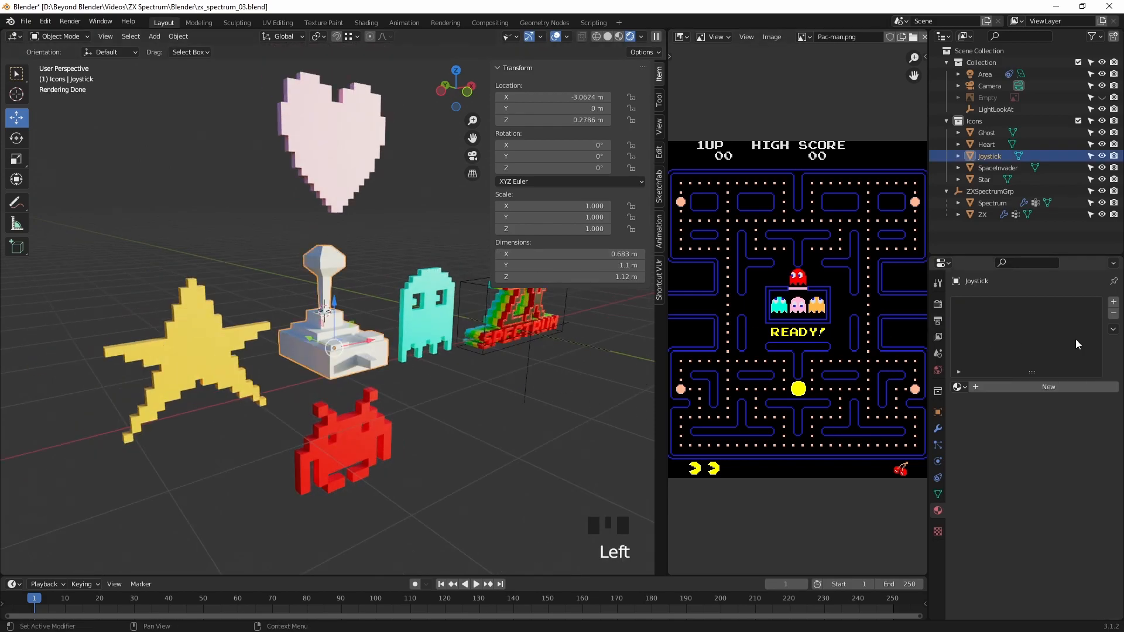
left_click(1035, 387)
left_click(1035, 387)
type("JoystickBlack")
key("Return")
Step: Darken the JoystickBlack material's base color to near black, with an HSV value of 0.005
left_click(1064, 489)
left_click_drag(1092, 331, 1092, 404)
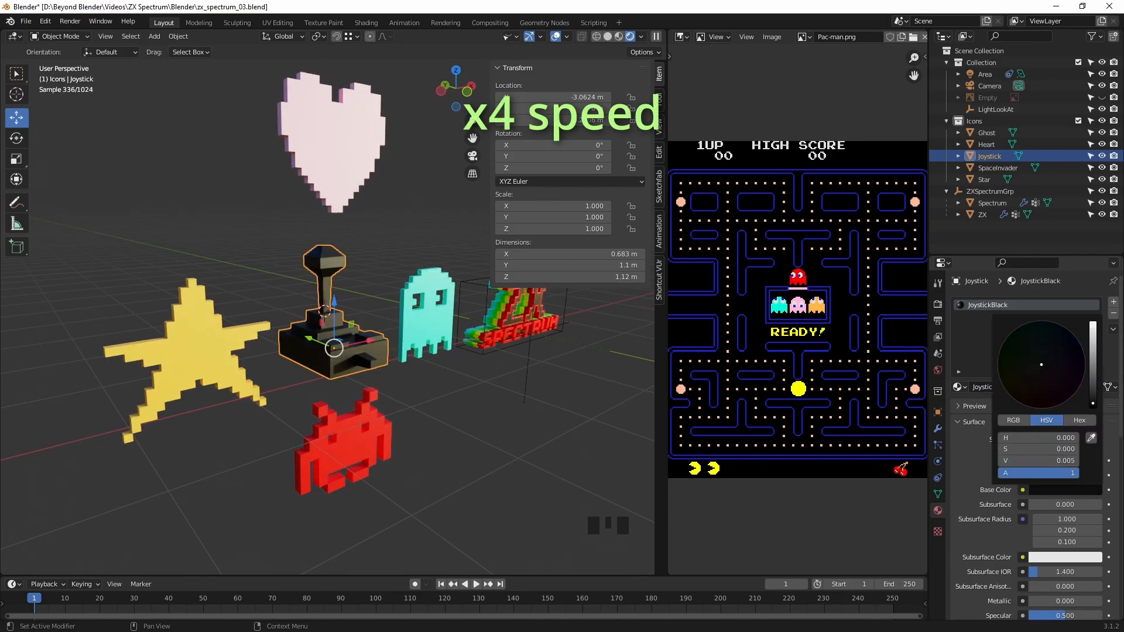
left_click(466, 401)
mouse_move(465, 401)
middle_mouse_down()
mouse_move(391, 397)
mouse_move(463, 409)
middle_mouse_up()
Step: Add a second material slot to the joystick with a new material named JoystickRed
left_click(1030, 386)
key("ctrl+c")
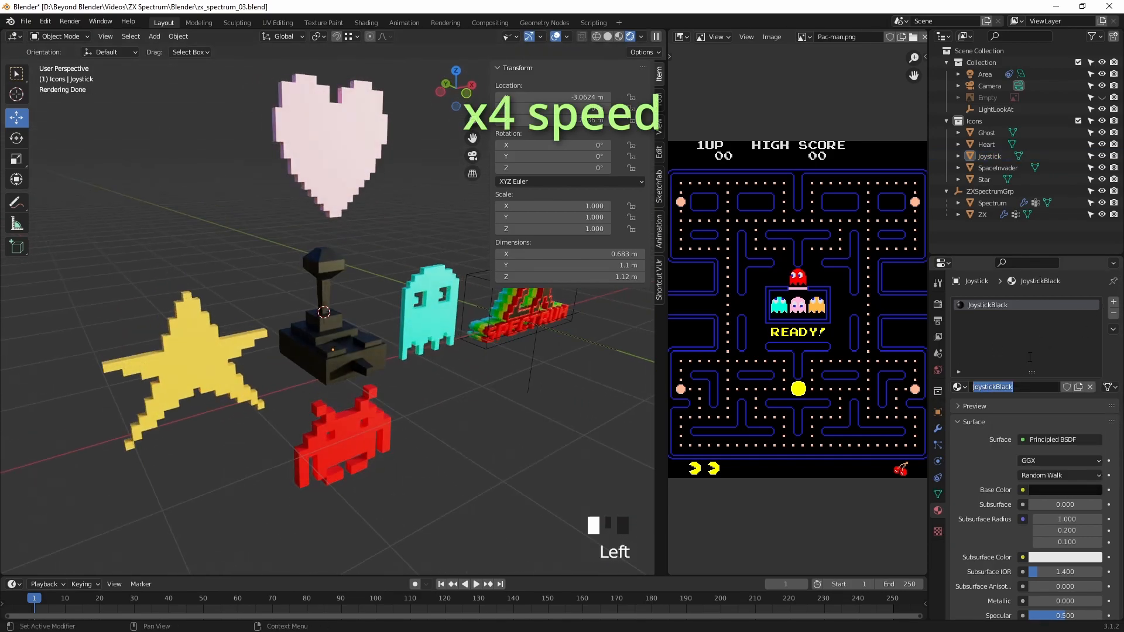
left_click(1112, 302)
left_click(1025, 387)
left_click(1014, 387)
key("ctrl+v")
key("BackSpace")
key("BackSpace")
key("BackSpace")
key("BackSpace")
key("BackSpace")
type("Red")
key("Return")
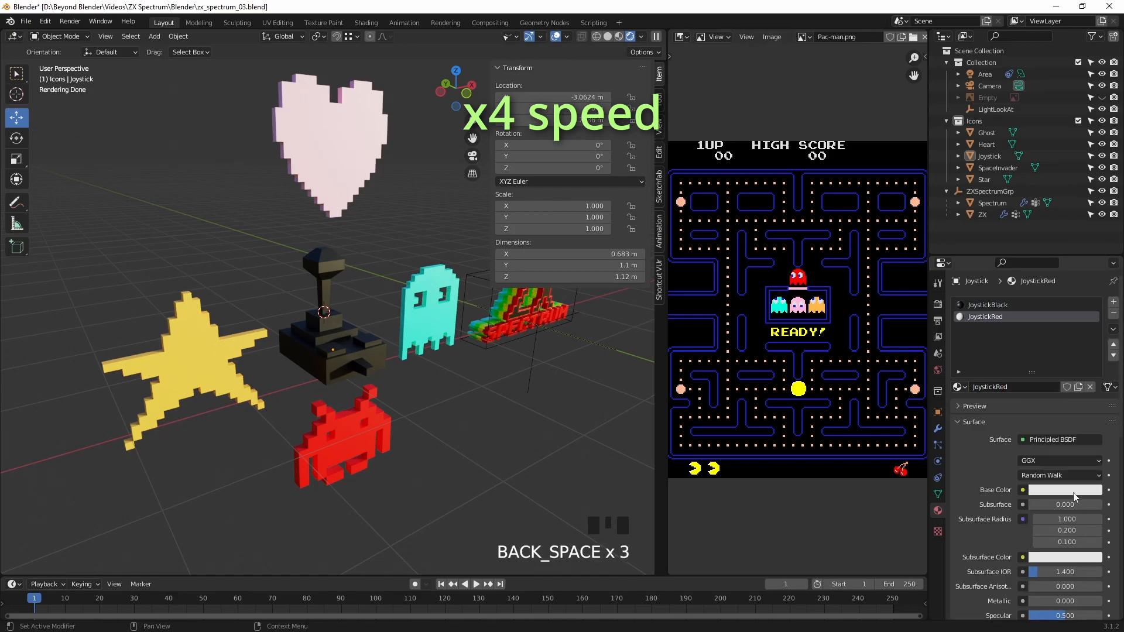
Step: Sample the red ghost in the reference image as the JoystickRed material's base color
left_click(1076, 490)
left_click(1092, 434)
left_click(798, 278)
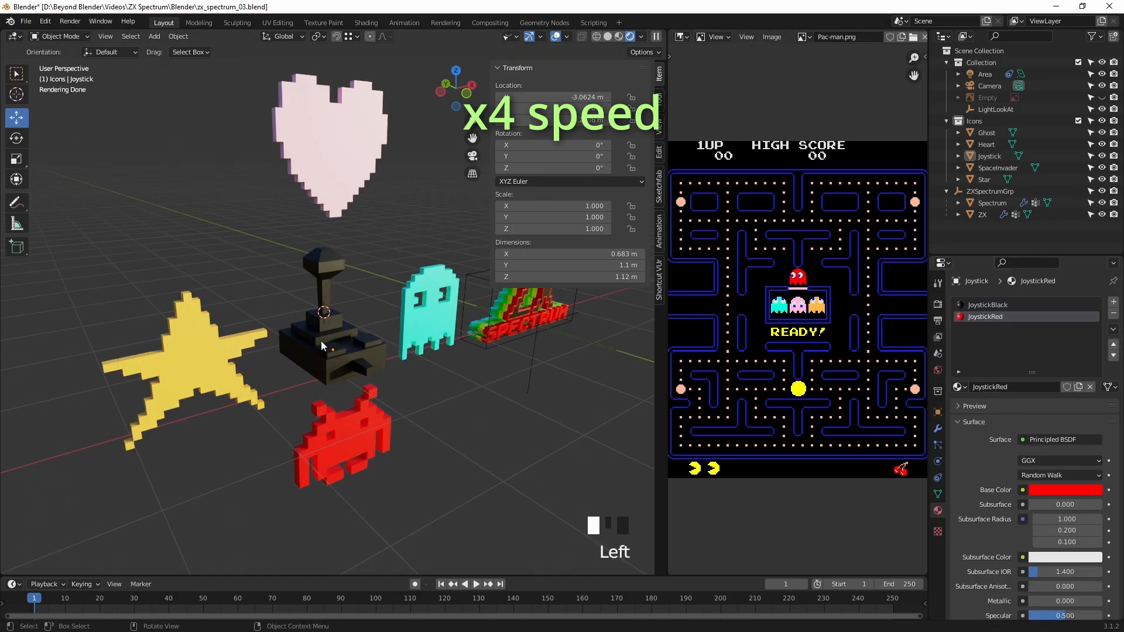
Step: In face editing, select the joystick's two base buttons and the small front end face, and assign JoystickRed to them
left_click(320, 347)
key("Tab")
scroll(339, 357, "up", 4)
key("3")
key("l")
key("l")
middle_click_drag(406, 208, 406, 239)
left_click(982, 391)
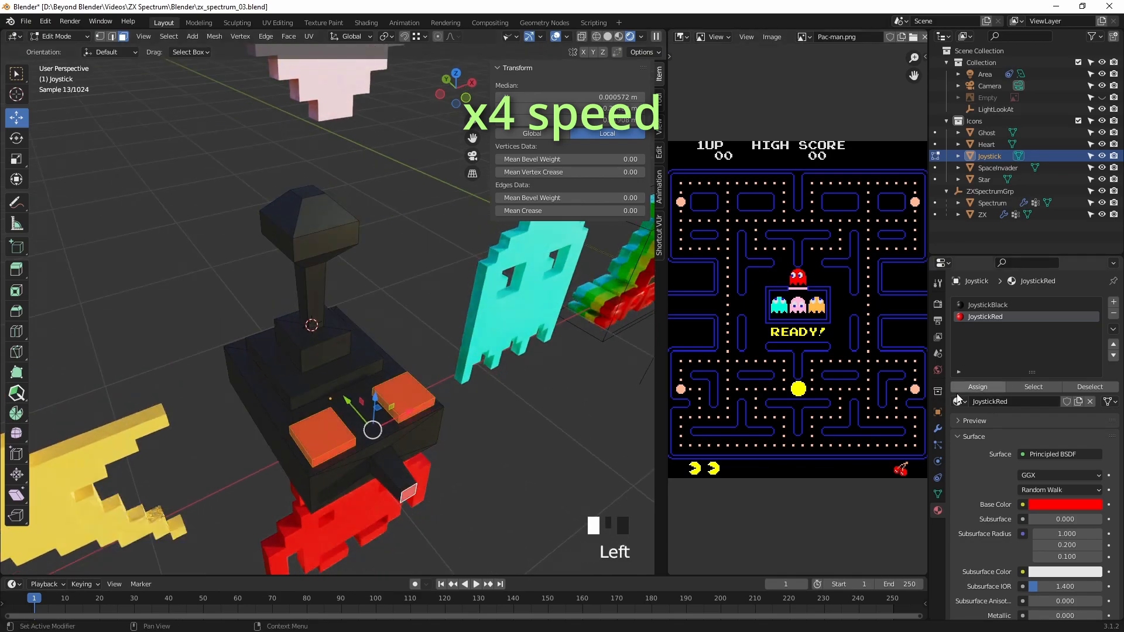
Step: Select the faces of the joystick's knob and shaft and assign the JoystickRed material to them
left_click(310, 197)
key("ctrl+KP_Add")
key("ctrl+KP_Add")
key("ctrl+KP_Add")
key("ctrl+KP_Add")
middle_click_drag(468, 410, 468, 380)
key("ctrl+KP_Add")
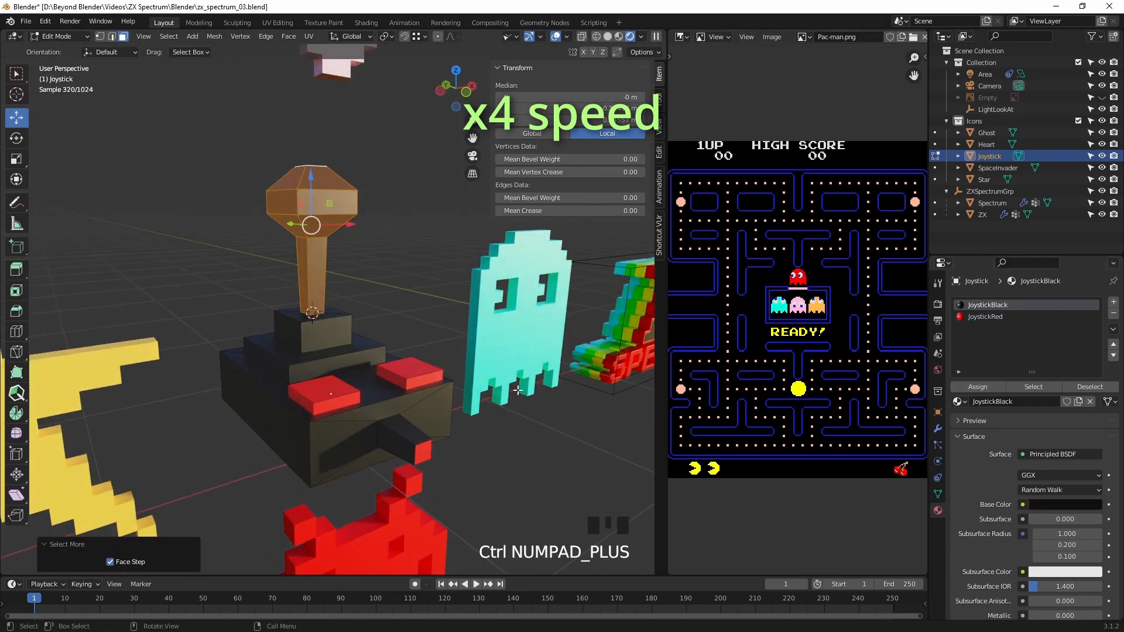
left_click(985, 316)
left_click(977, 386)
key("Tab")
middle_click_drag(381, 357, 493, 294)
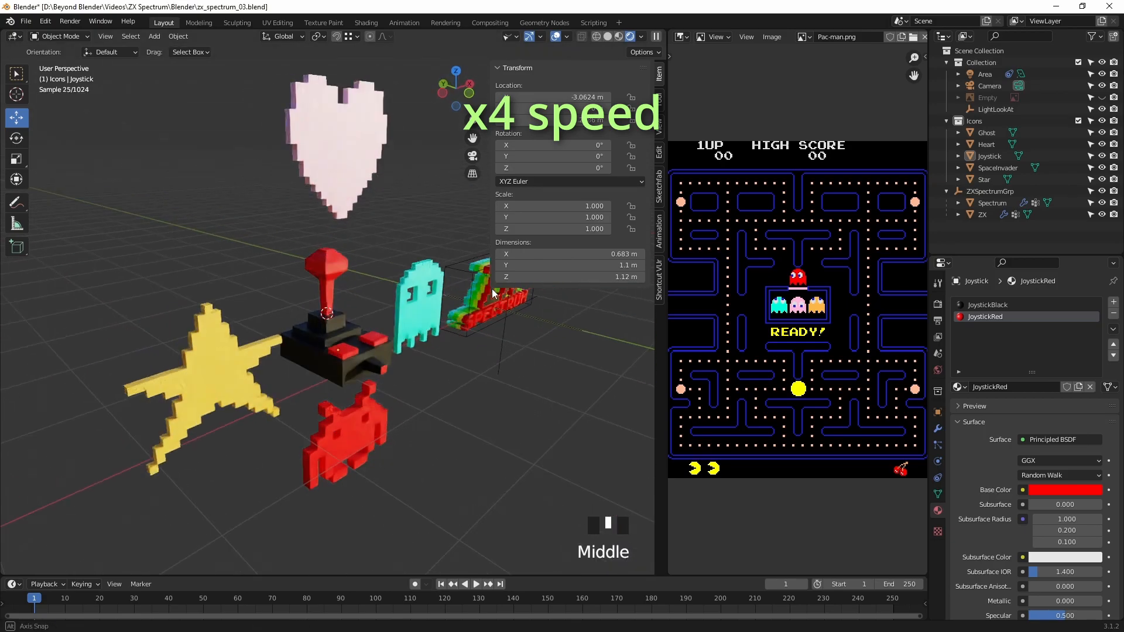
Step: In face editing, reassign the small end face at the joystick's front to JoystickBlack, finish editing and deselect the joystick
left_click(369, 345)
key("Tab")
scroll(369, 345, "up", 4)
middle_click_drag(454, 410, 401, 383)
left_click(395, 386)
left_click(987, 305)
left_click(977, 387)
middle_click_drag(408, 276, 439, 299)
scroll(439, 298, "down", 6)
key("Tab")
left_click(188, 183)
Step: Frame the ZX Spectrum logo in a maximized viewport with overlays hidden and examine its colors from several angles
mouse_move(336, 279)
middle_mouse_down("shift")
mouse_move(271, 296)
mouse_move(341, 301)
middle_mouse_up("shift")
middle_click_drag(529, 391, 435, 398, "shift")
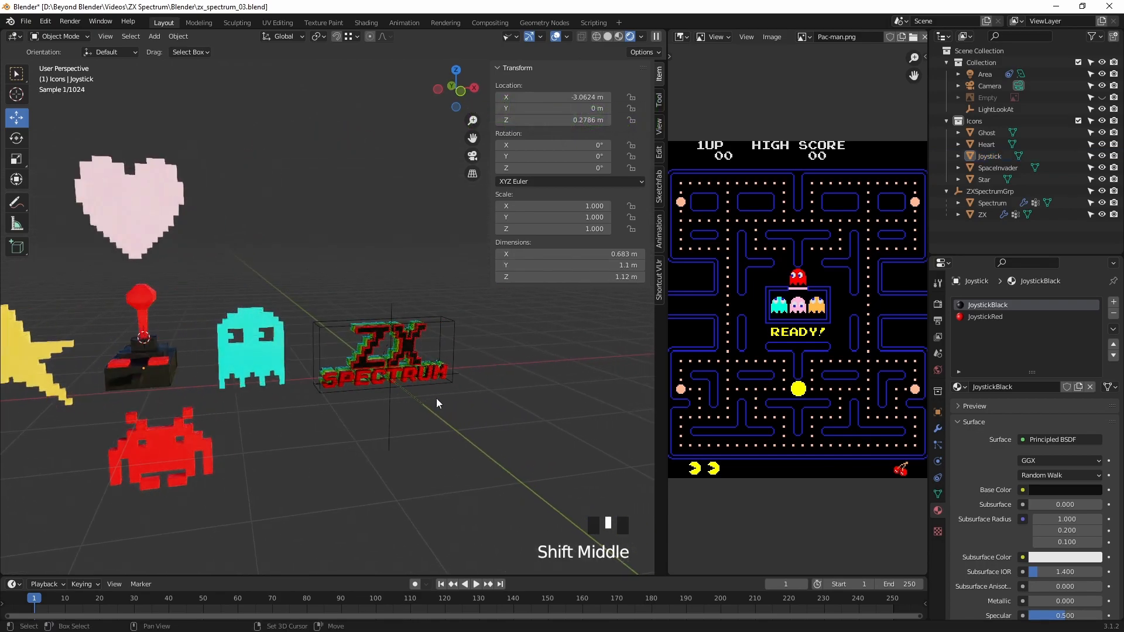
left_click(408, 365)
left_click(417, 388)
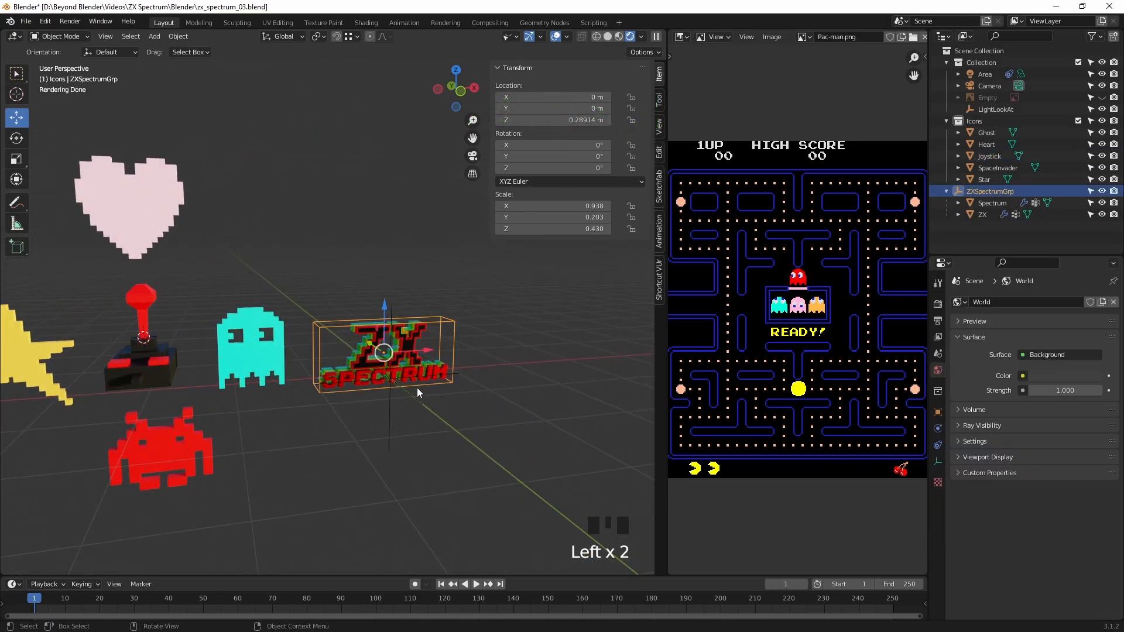
key("KP_Decimal")
key("ctrl+space")
key("ctrl+space")
key("ctrl+space")
middle_click_drag(409, 341, 488, 147)
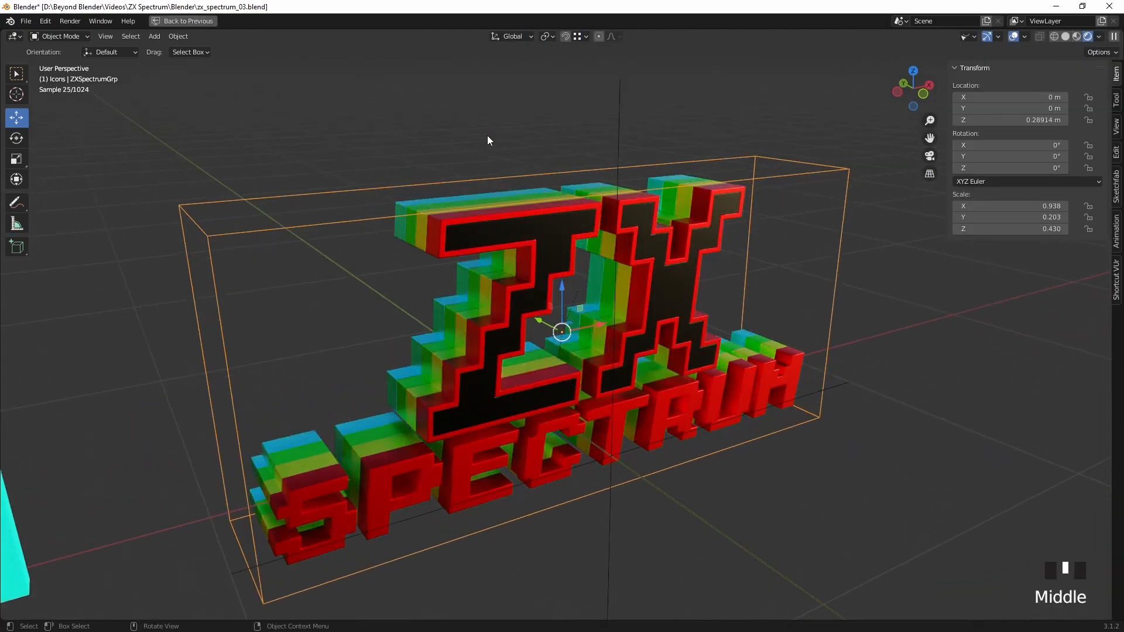
left_click(918, 51)
left_click(1017, 37)
middle_click_drag(672, 190, 598, 192)
scroll(710, 243, "up", 2)
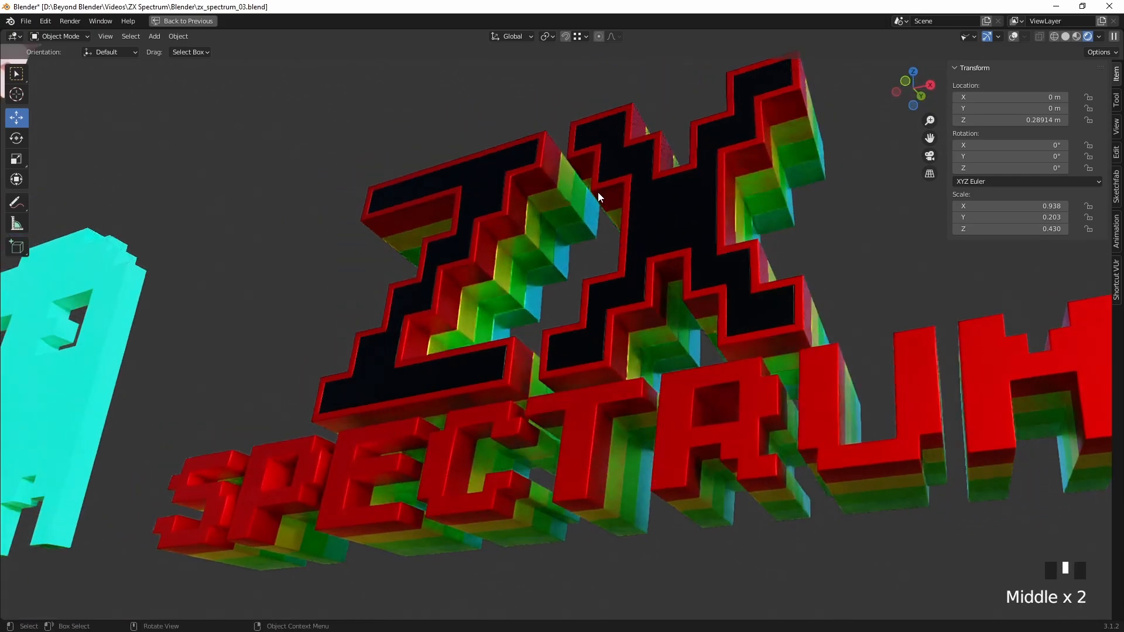
scroll(597, 199, "down", 7)
middle_click_drag(594, 244, 762, 294, "shift")
scroll(819, 291, "down", 2)
key("ctrl+space")
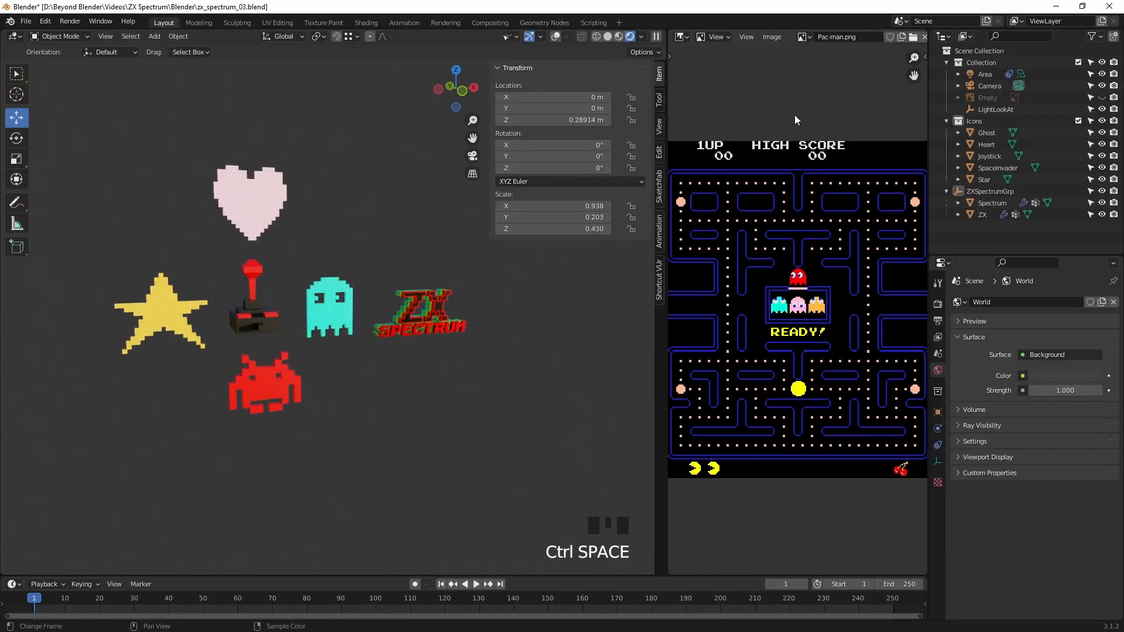
Step: Join the reference image area into the 3D viewport so that the viewport takes over its space
right_click(668, 77)
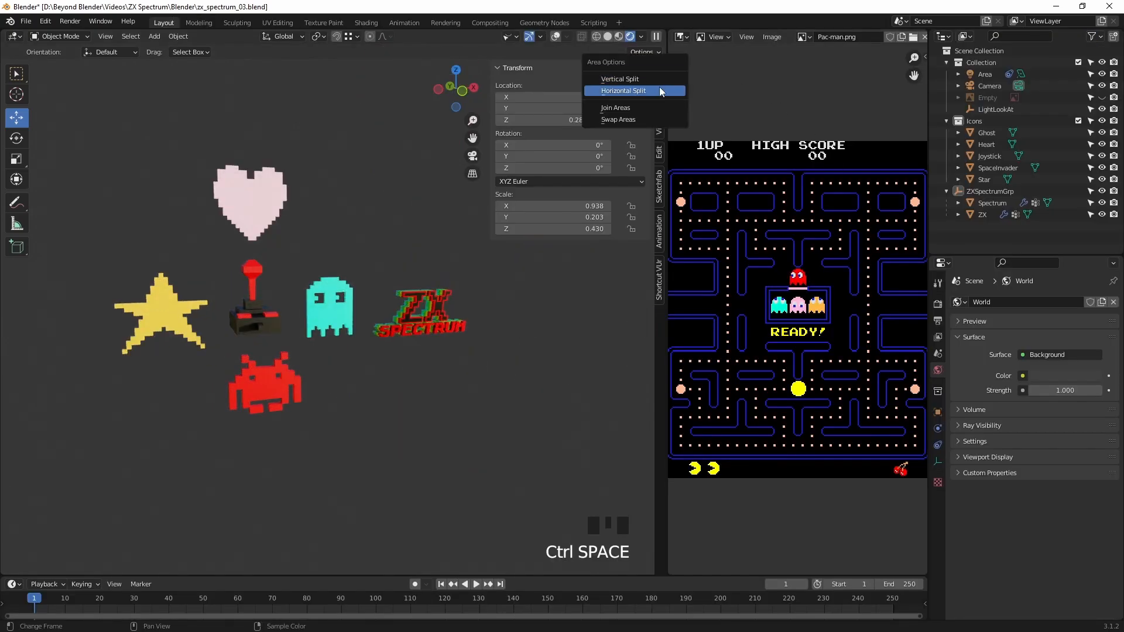
left_click(627, 110)
left_click(760, 117)
middle_click_drag(662, 328, 708, 337, "shift")
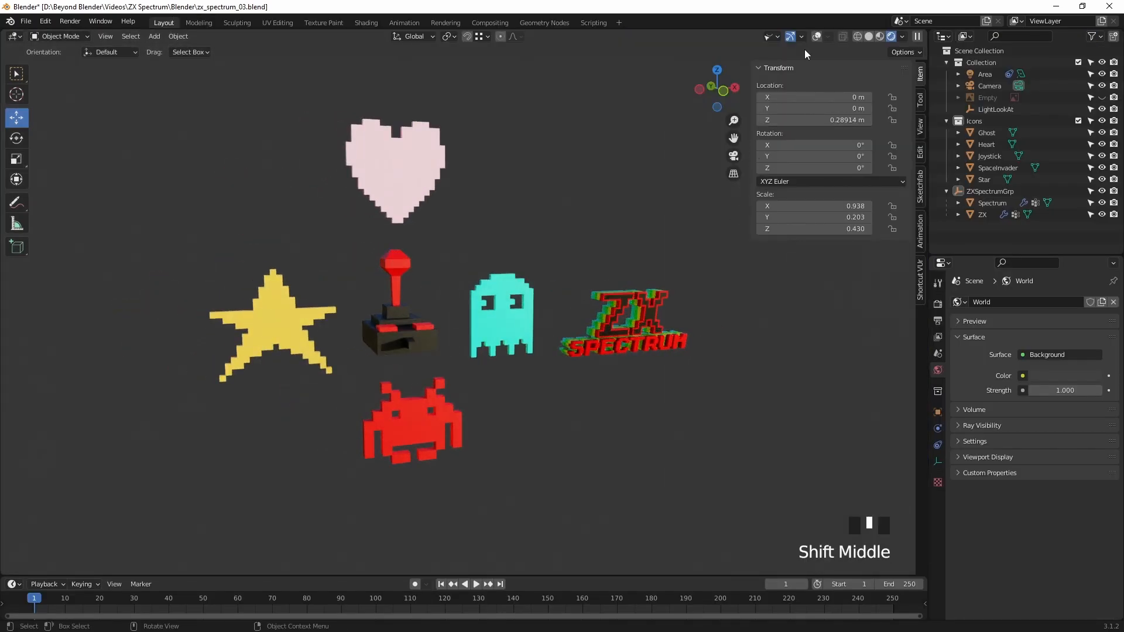
Step: Turn the viewport overlays back on, deselect the logo and save the file
left_click(816, 36)
scroll(685, 215, "up", 1)
scroll(684, 214, "up", 1)
left_click(613, 202)
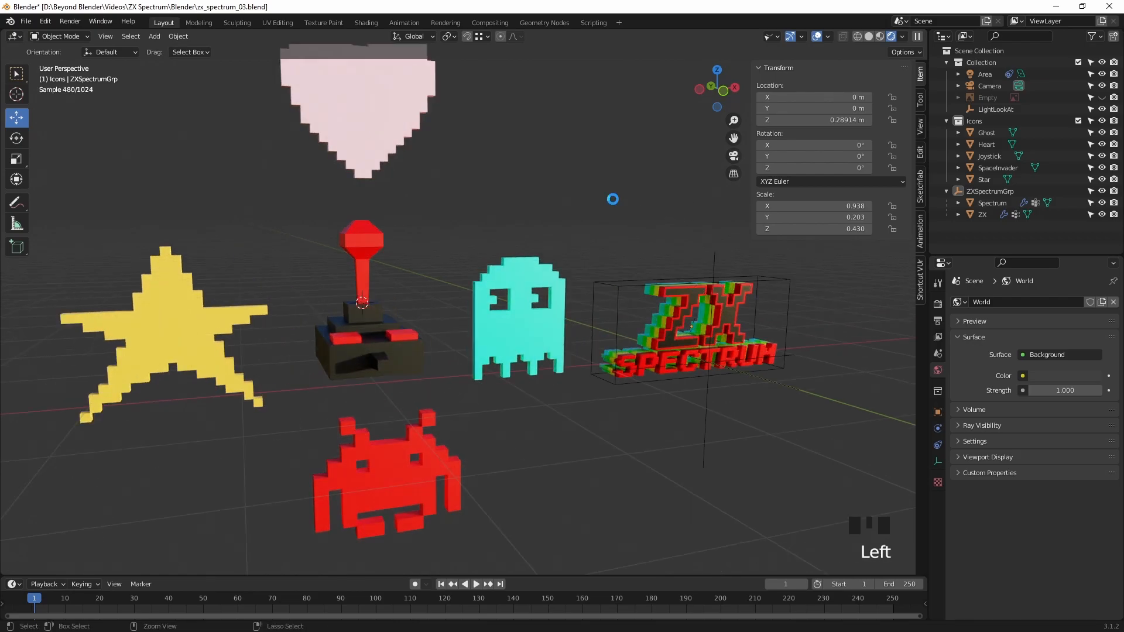
key("ctrl+s")
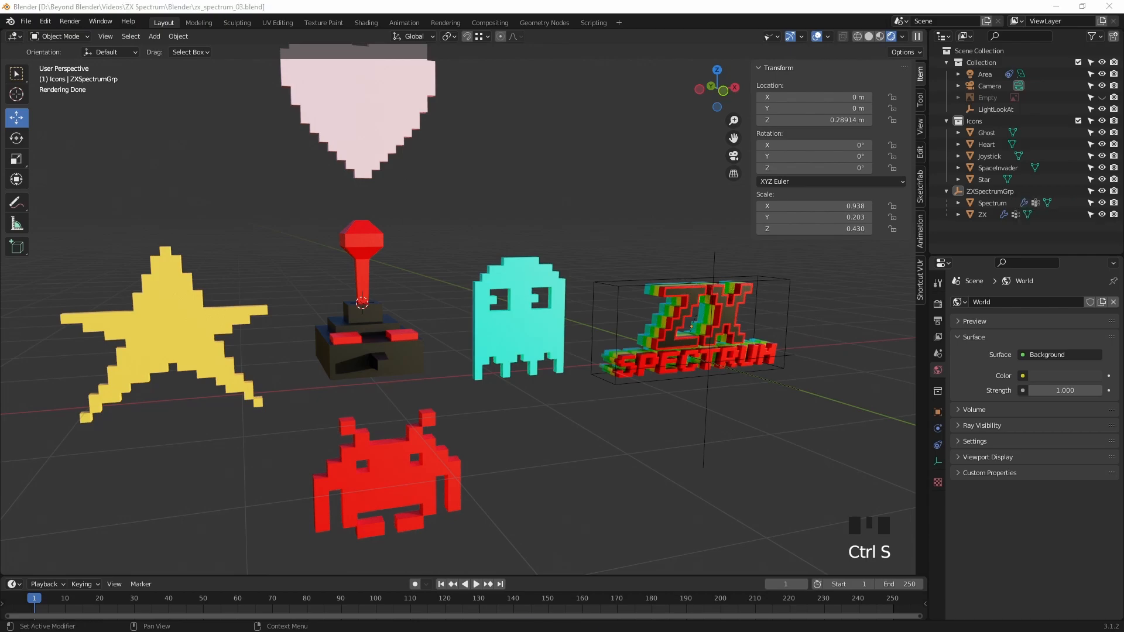
Step: In the web browser, look over the Fingerprints 009 download page on ambientCG and the HDRIs section of Poly Haven
left_click_drag(1123, 267, 564, 16)
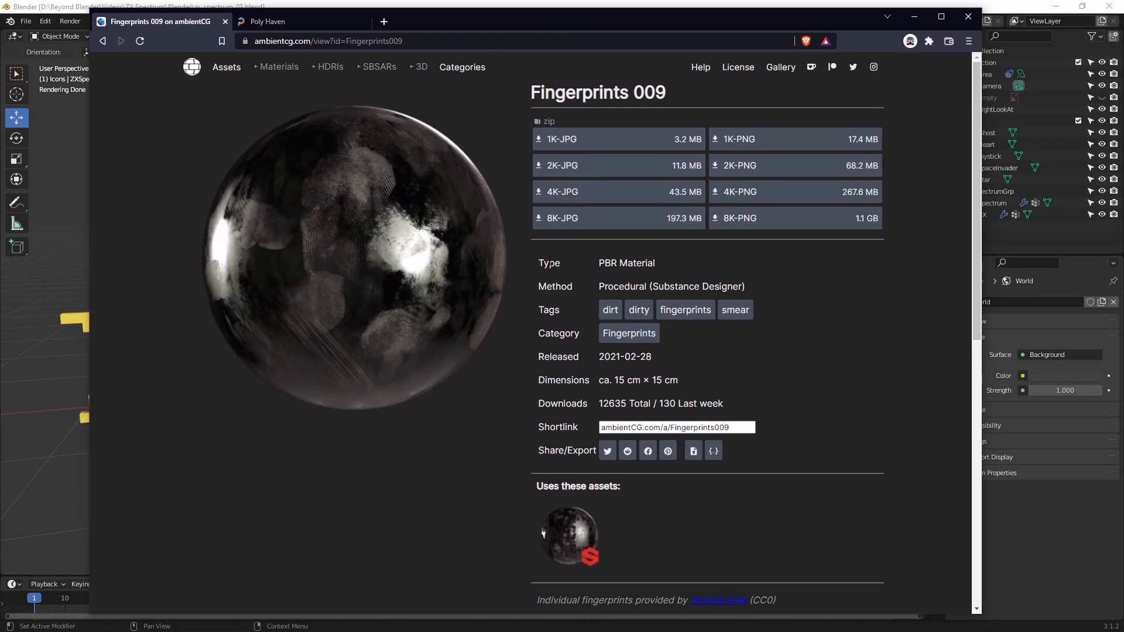
mouse_move(649, 168)
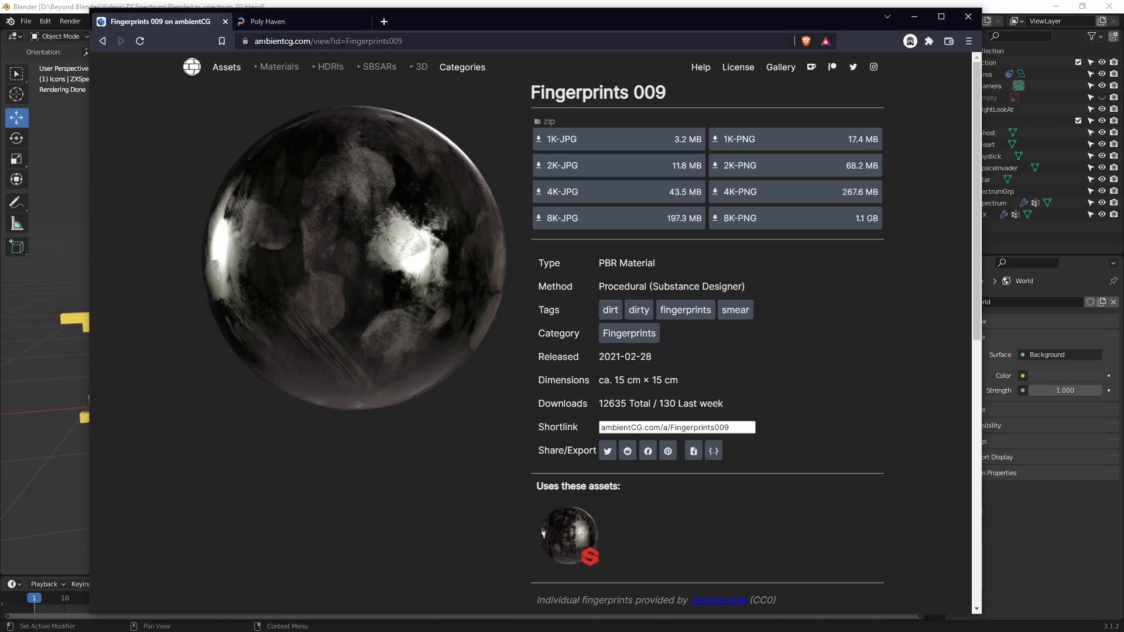
left_click(293, 18)
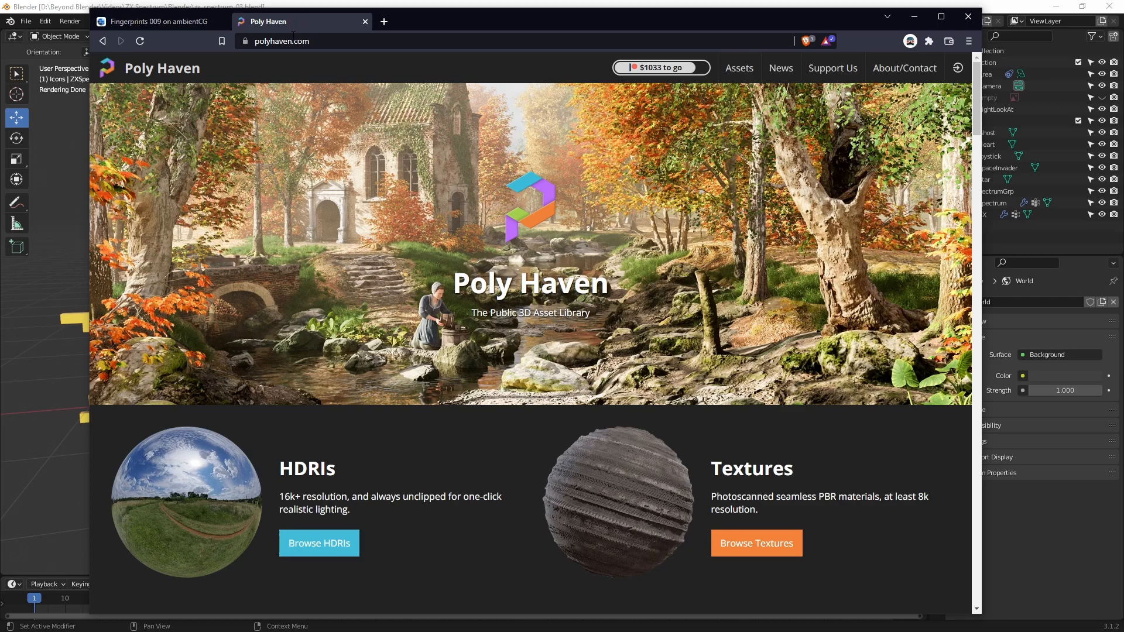
left_click(193, 498)
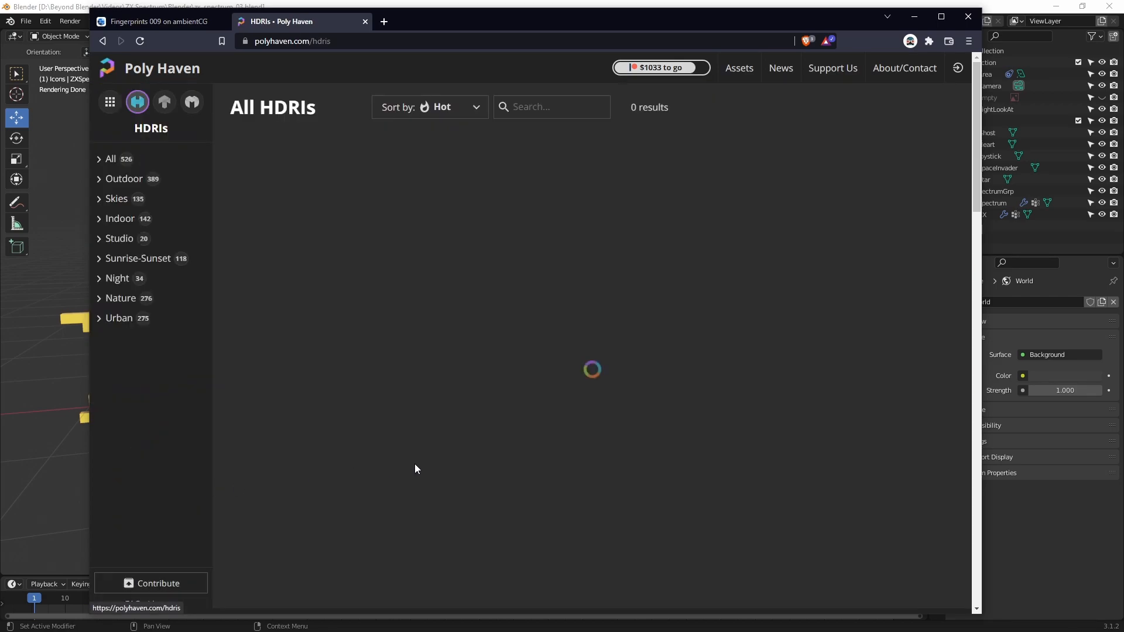
left_click(158, 21)
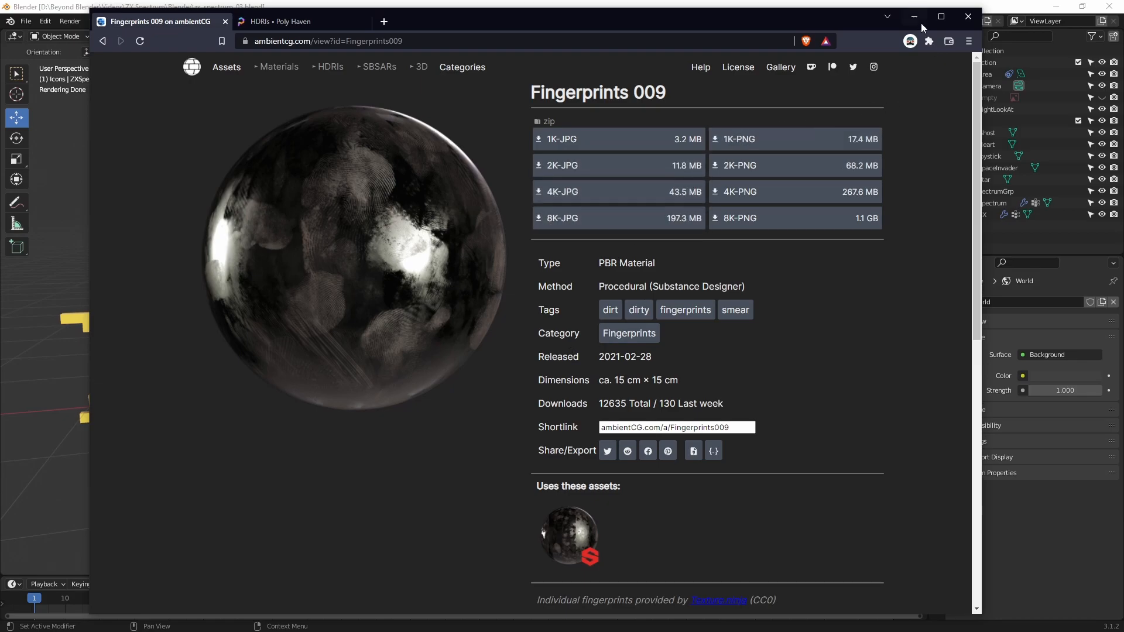
left_click_drag(428, 17, 1123, 100)
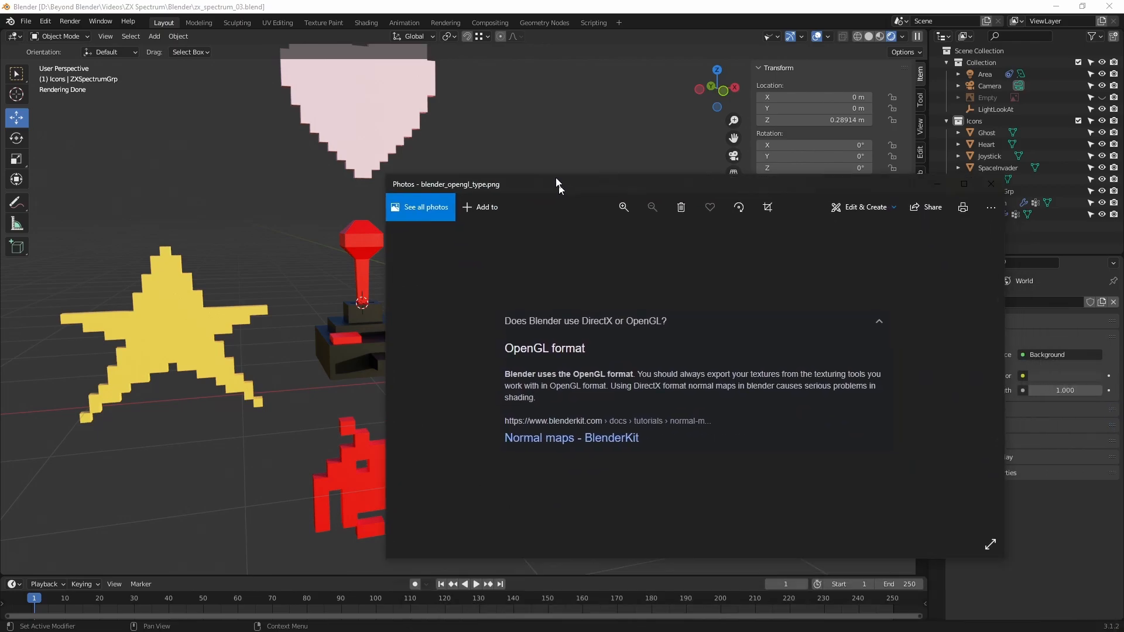
Step: Read the note on Blender's normal map format and view Fingerprints009_2K_Color.jpg from the AmbientCG texture folder at full size
left_click_drag(557, 184, 377, 132)
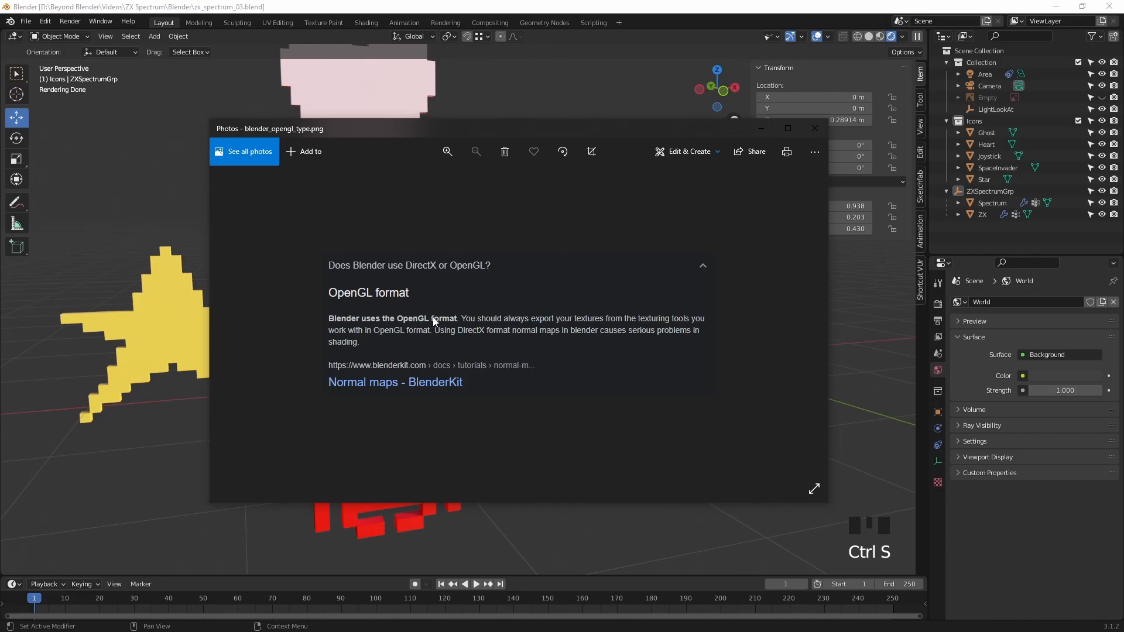
left_click_drag(440, 125, 545, 49)
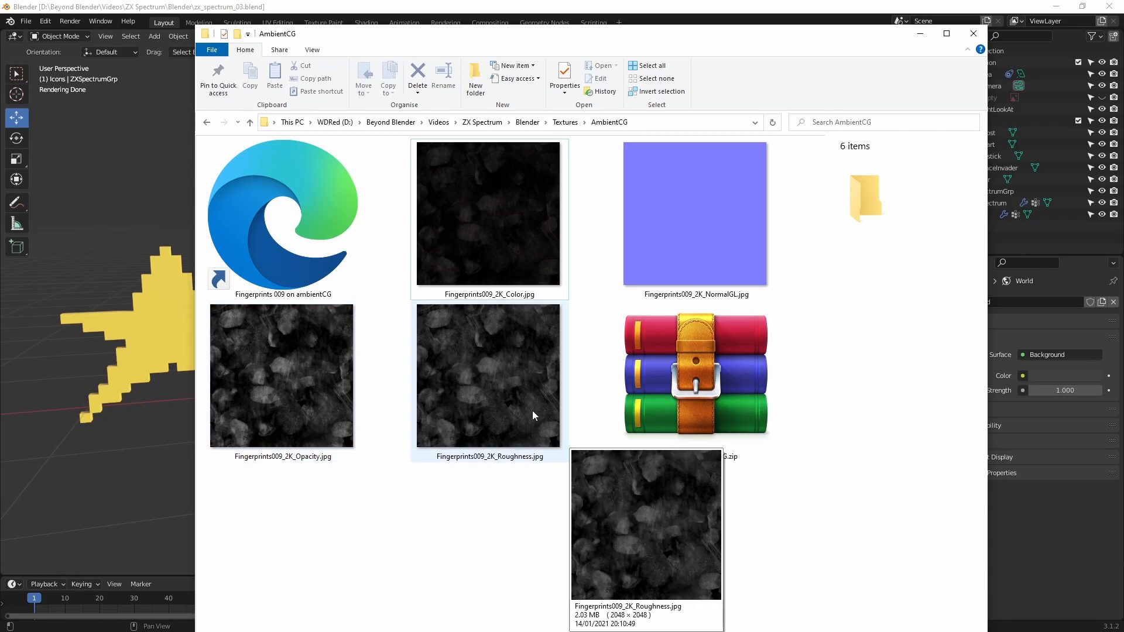
left_click(490, 220)
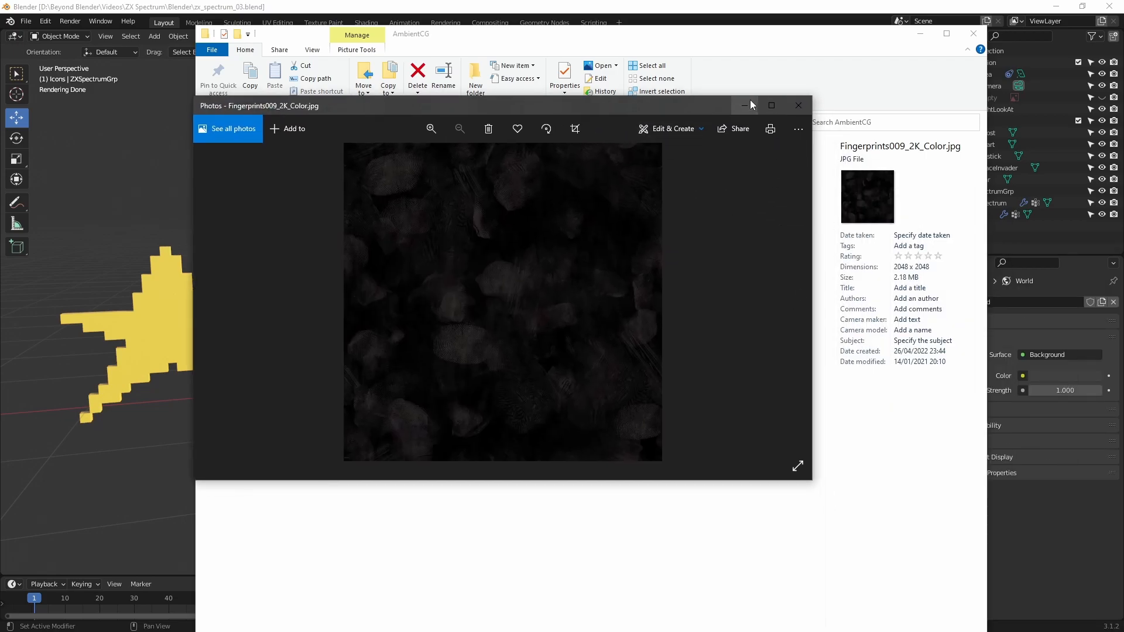
left_click(771, 106)
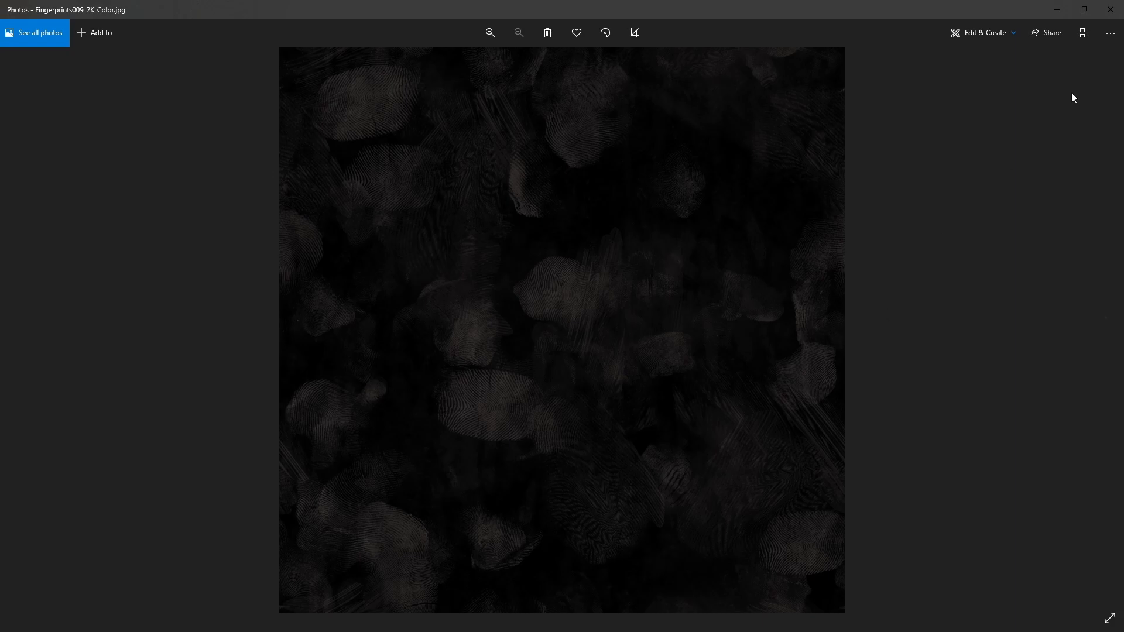
left_click(1110, 10)
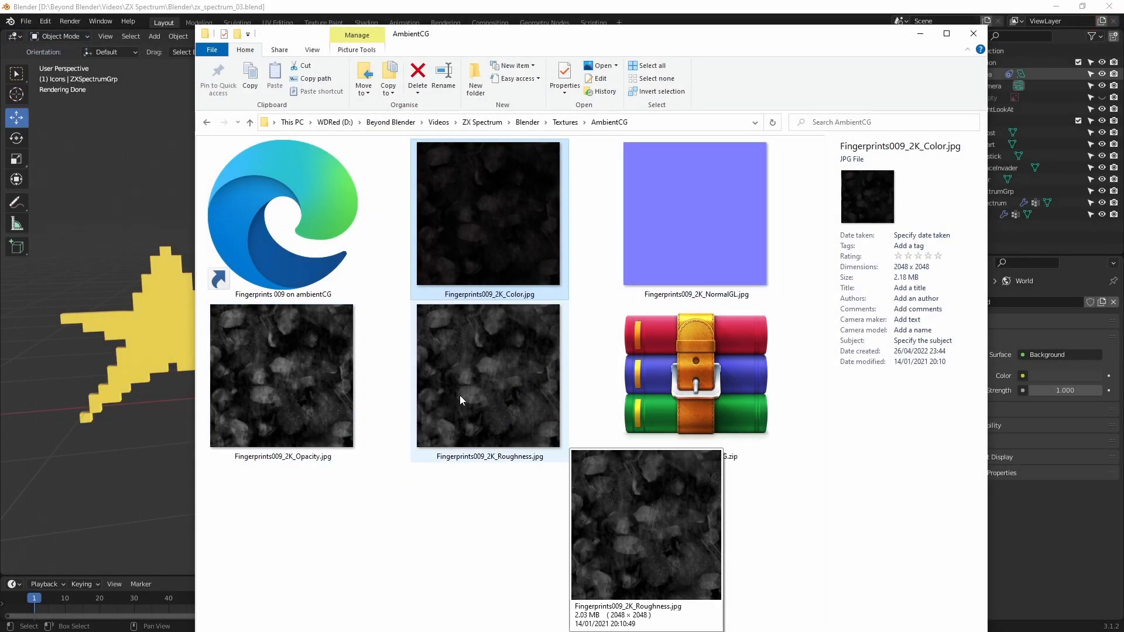
left_click_drag(542, 38, 1123, 35)
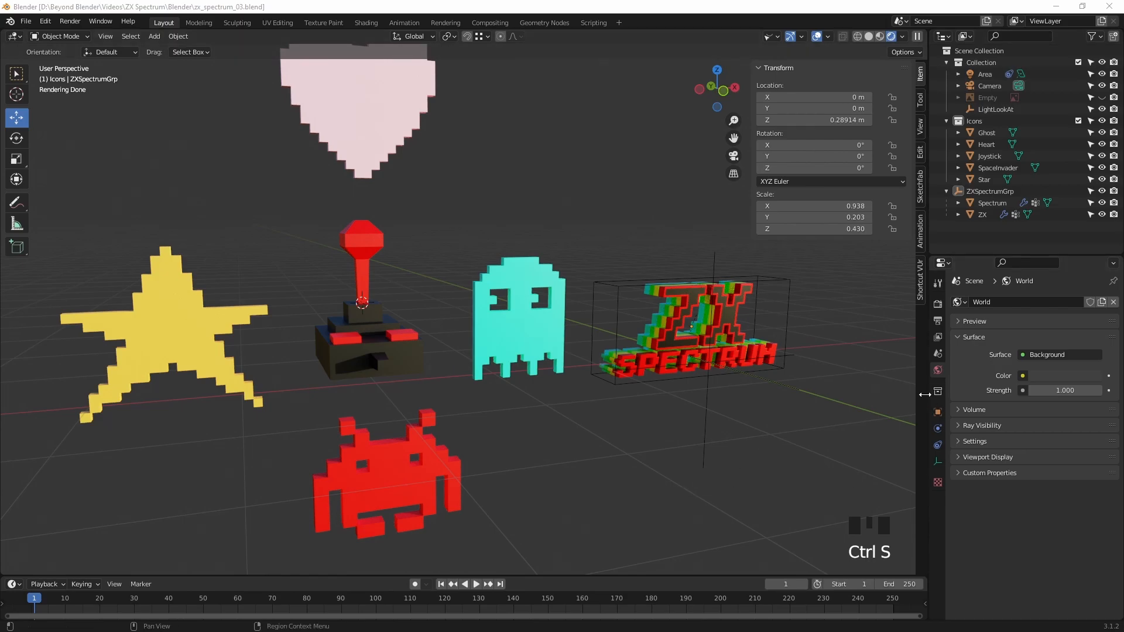
Step: Switch to the Shading workspace, face the icons from the front and enlarge the Outliner to show all the objects
left_click(359, 22)
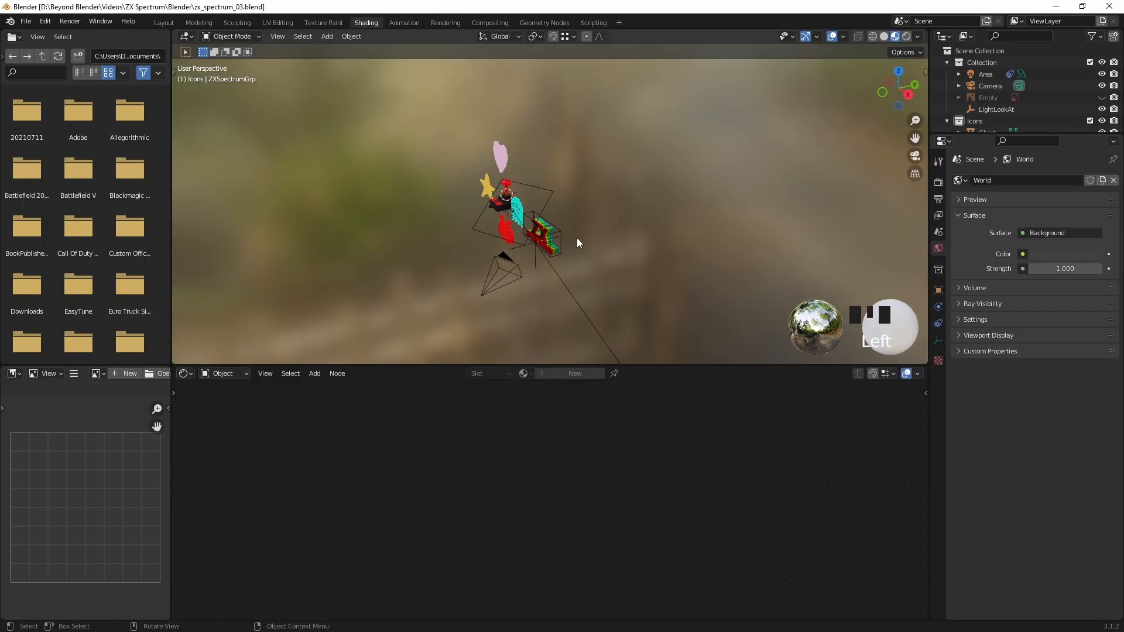
middle_click_drag(577, 237, 667, 242)
left_click_drag(1027, 135, 1018, 333)
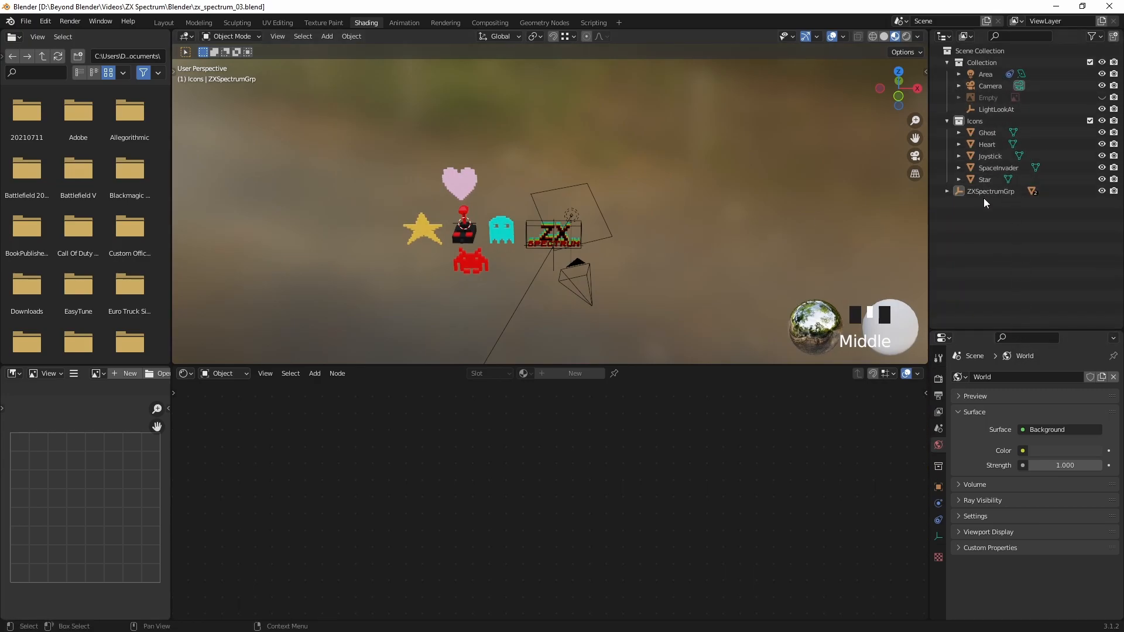
Step: Expand the ZXSpectrumGrp hierarchy and create a new collection named ZXSpectrum
left_click(1102, 192)
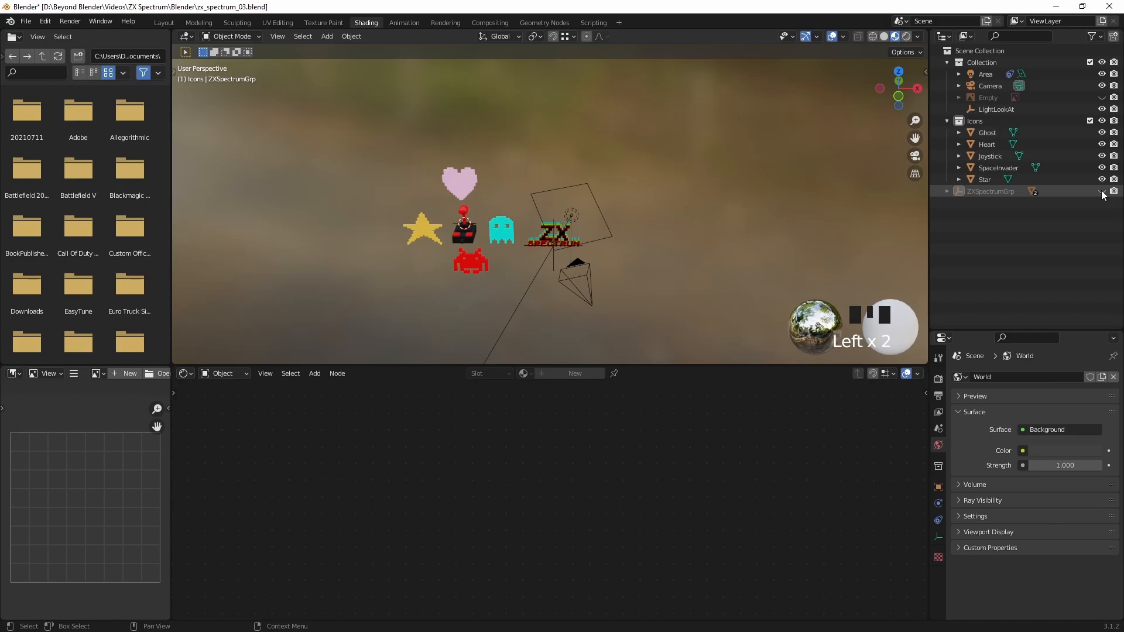
left_click(1102, 192)
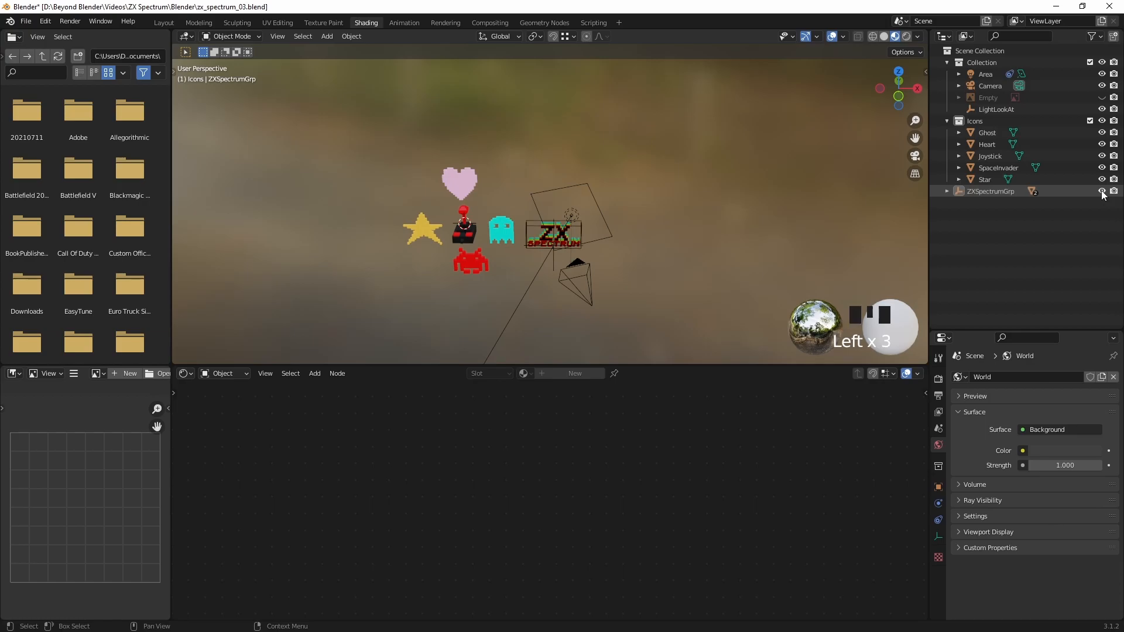
left_click(947, 190)
right_click(1007, 250)
left_click(1006, 250)
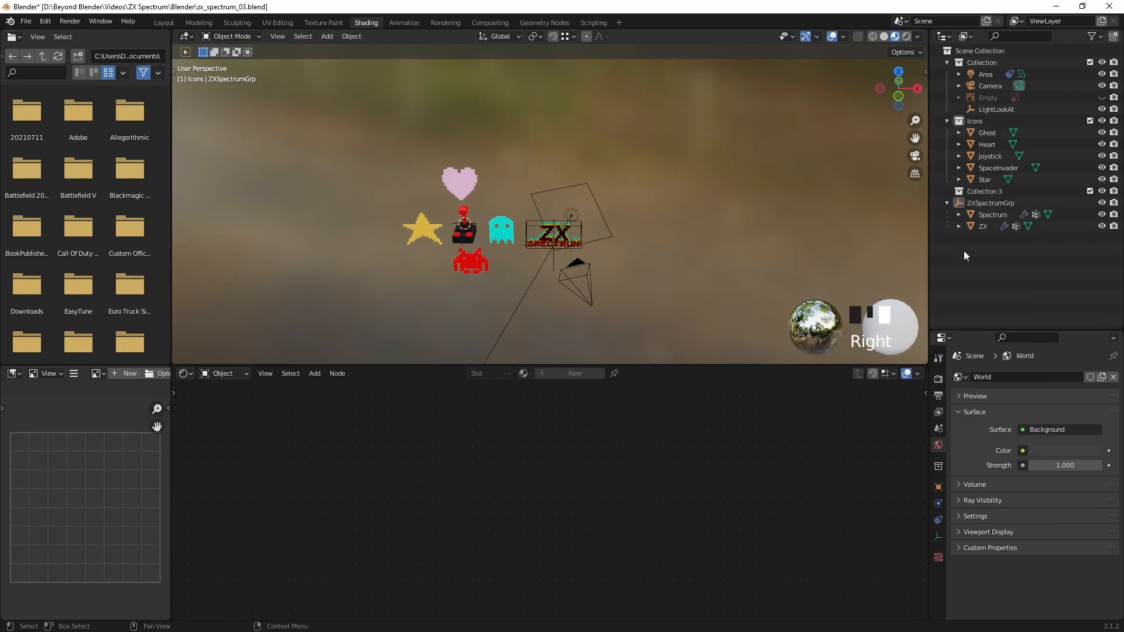
double_click(988, 192)
type("ZXSpectrum")
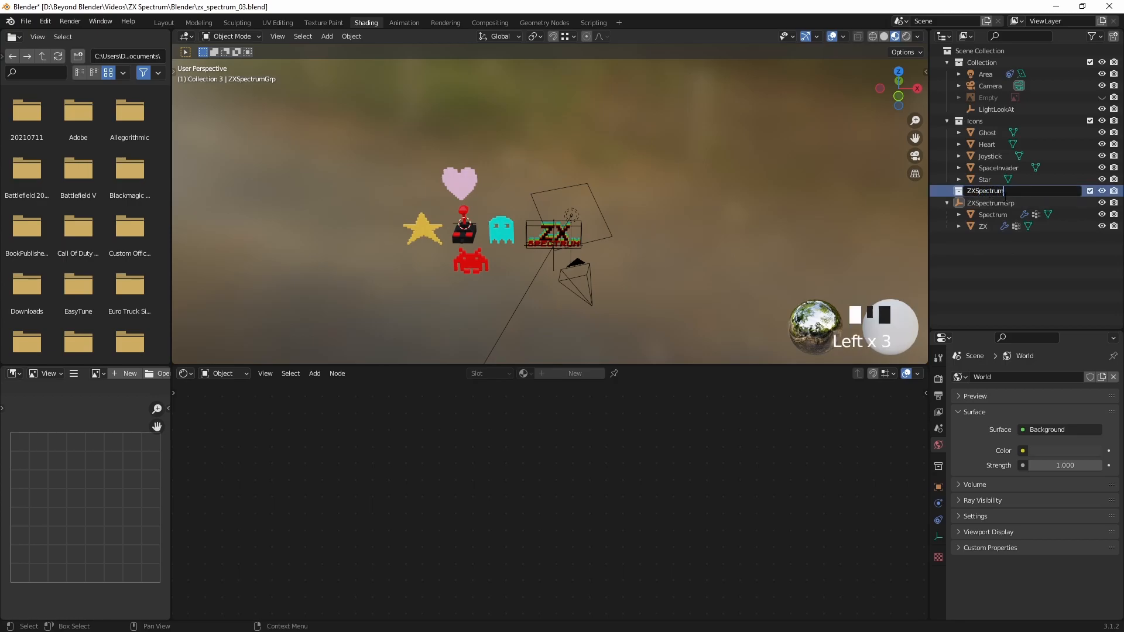
key("Return")
Step: Move ZXSpectrumGrp with its Spectrum and ZX objects into the ZXSpectrum collection and exclude that collection from the view layer
left_click(1002, 201)
left_click(985, 225, "shift")
left_click_drag(987, 204, 989, 192)
left_click(993, 192)
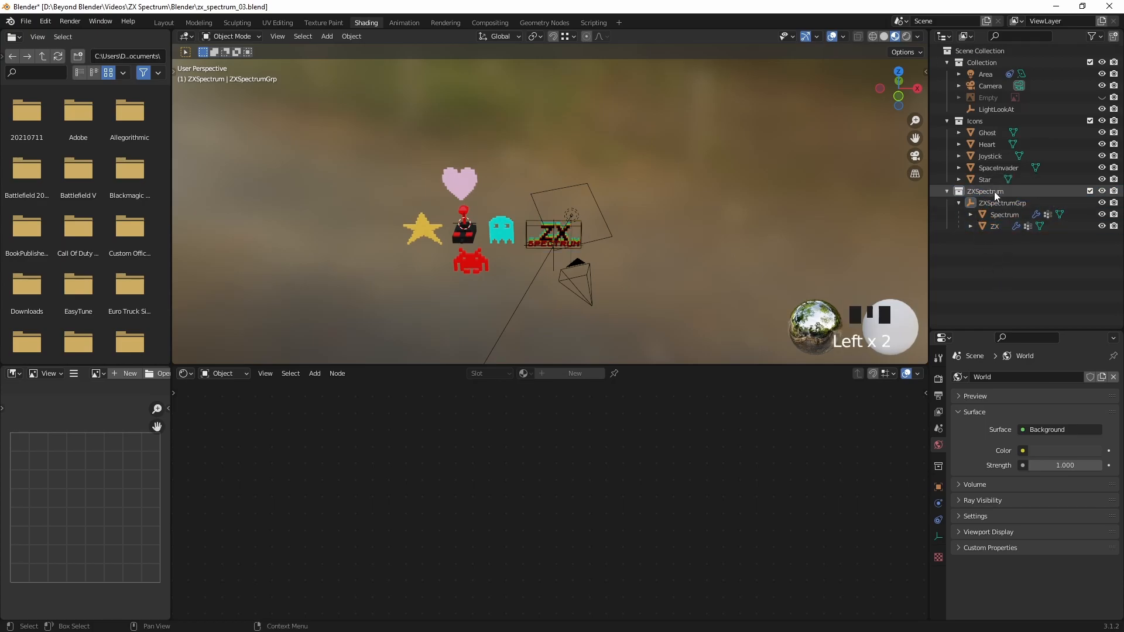
left_click(1090, 191)
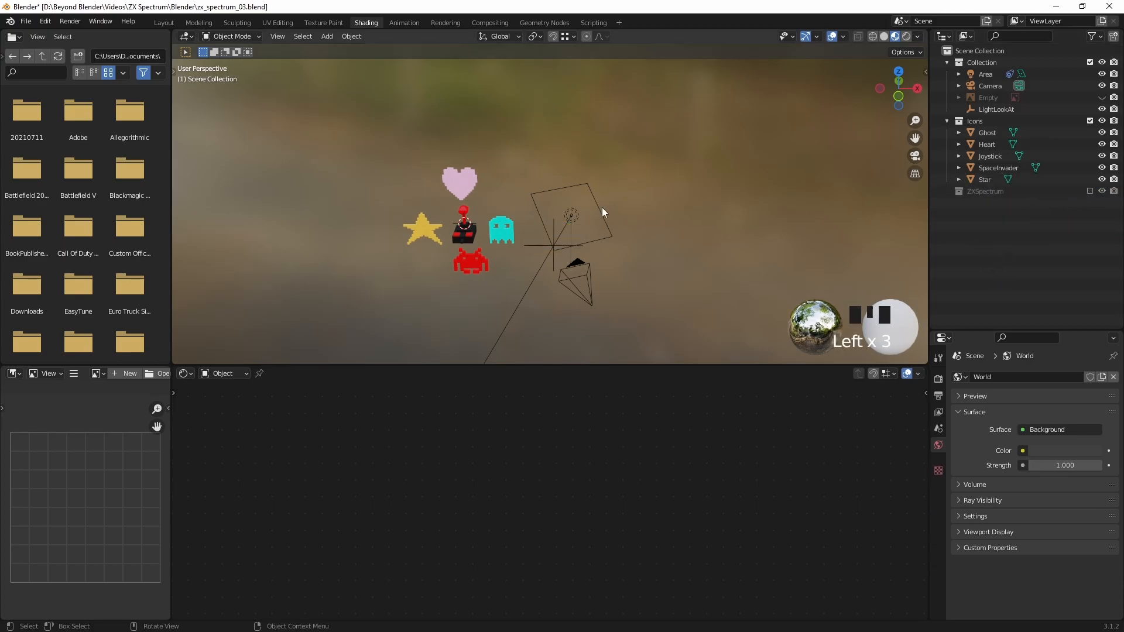
Step: Select the ghost so that its material nodes open in the Shader Editor
scroll(576, 247, "up", 4)
middle_click_drag(576, 247, 673, 150, "shift")
scroll(652, 224, "up", 5)
scroll(644, 232, "down", 1)
left_click(616, 261)
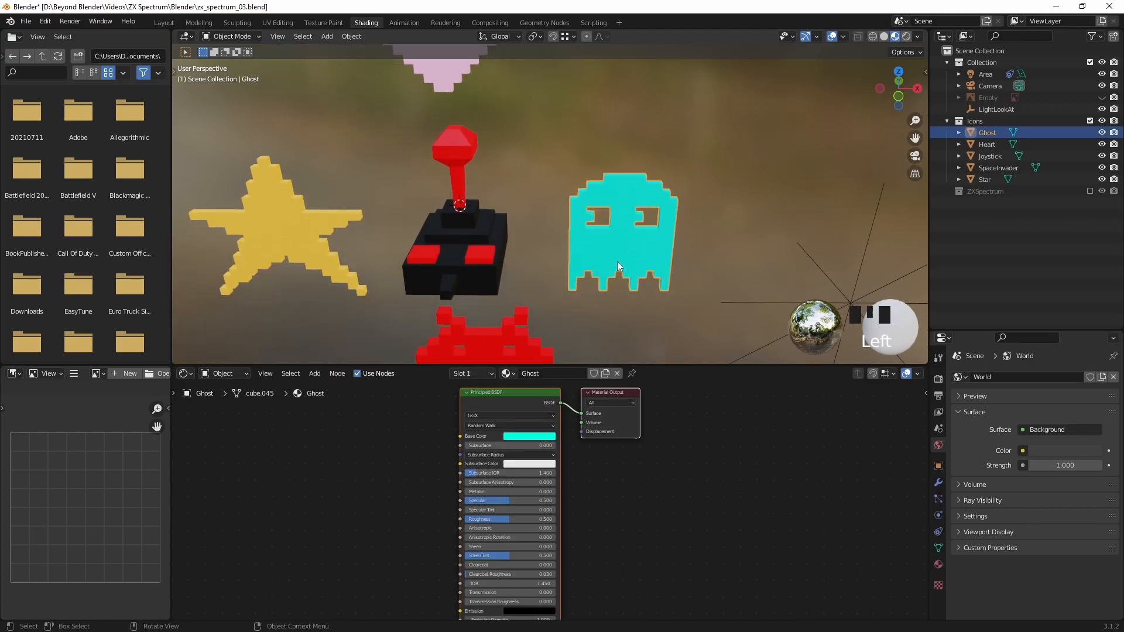
scroll(669, 504, "up", 3)
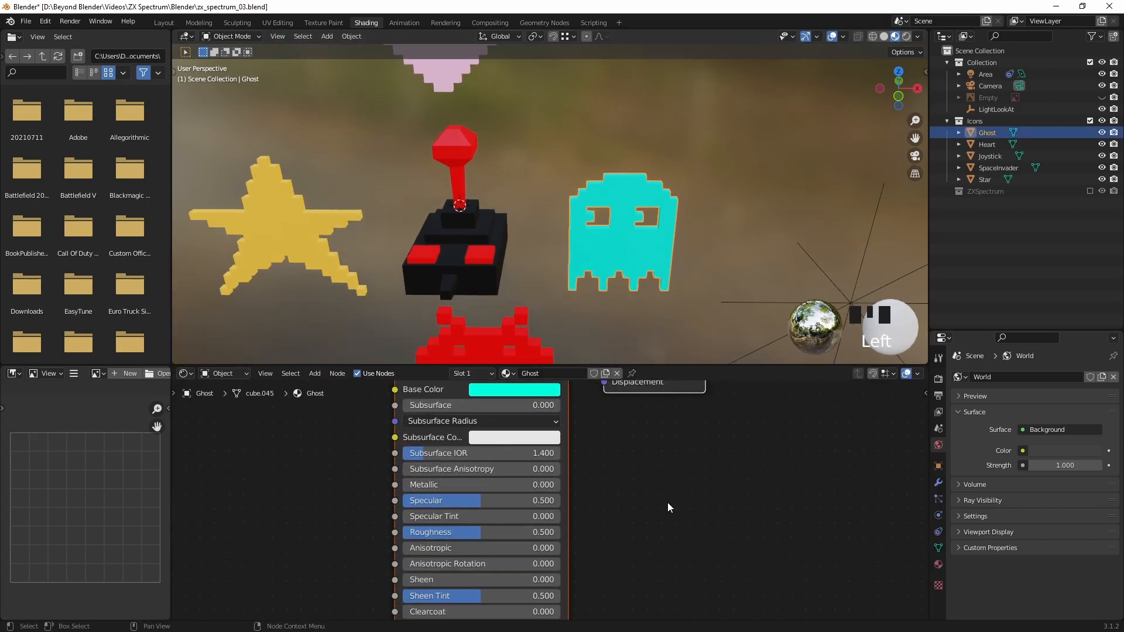
Step: Enlarge the Shader Editor area and select the Ghost material's Principled BSDF node
left_click_drag(719, 366, 720, 311)
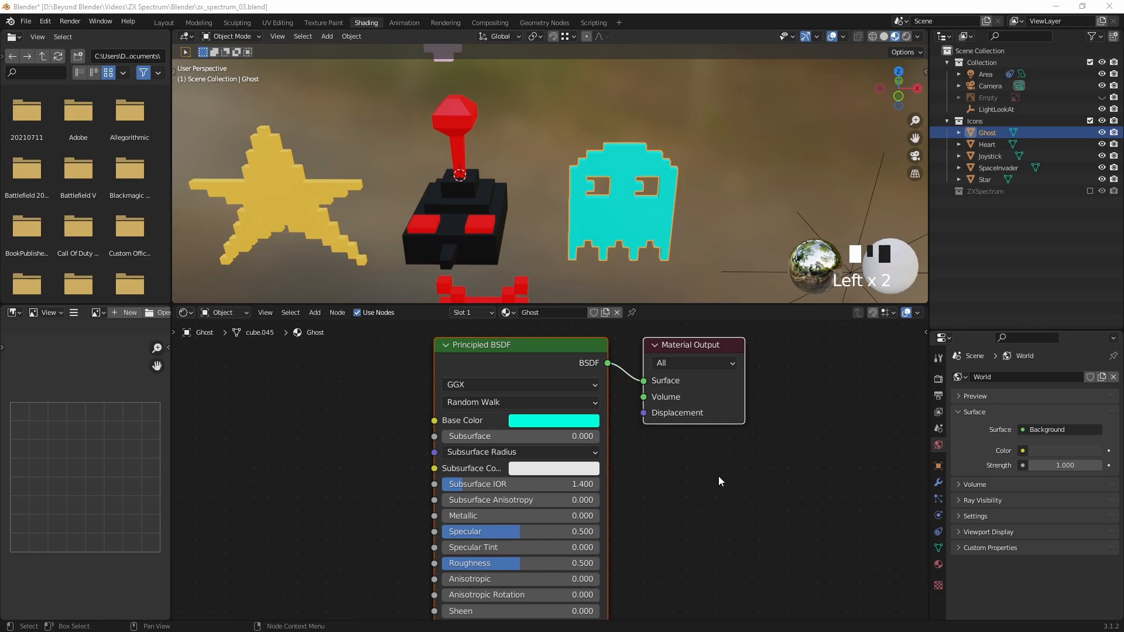
scroll(718, 483, "down", 3)
middle_click_drag(702, 510, 719, 461)
left_click(521, 349)
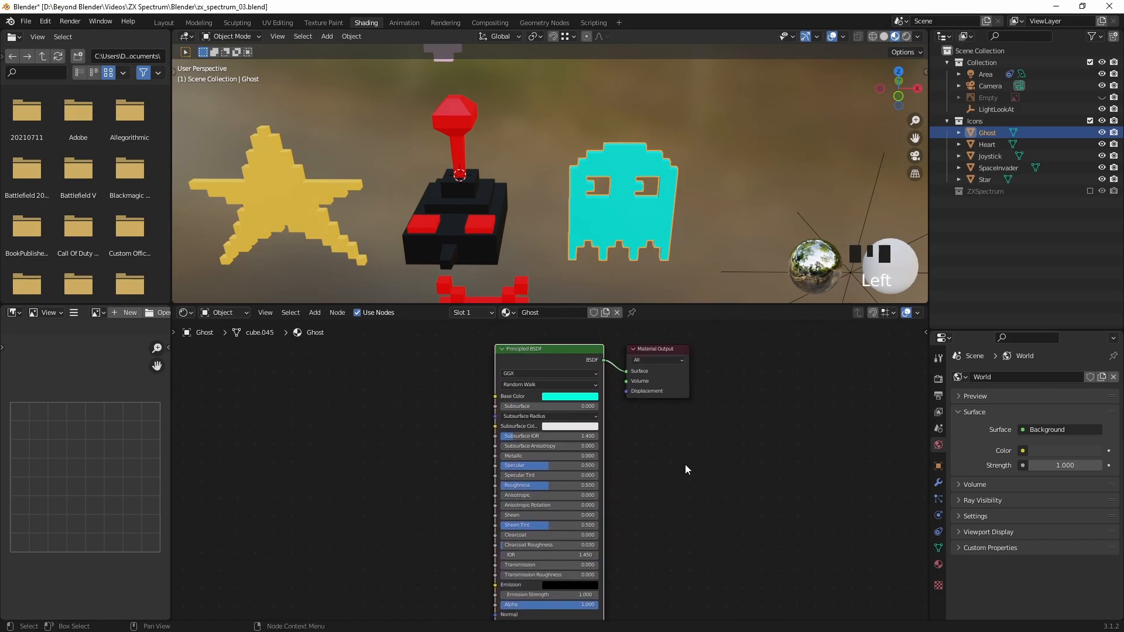
Step: Add an Image Texture with Mapping and Texture Coordinate nodes to the Principled BSDF's Base Color, spaced clear of the shader
key("ctrl+t")
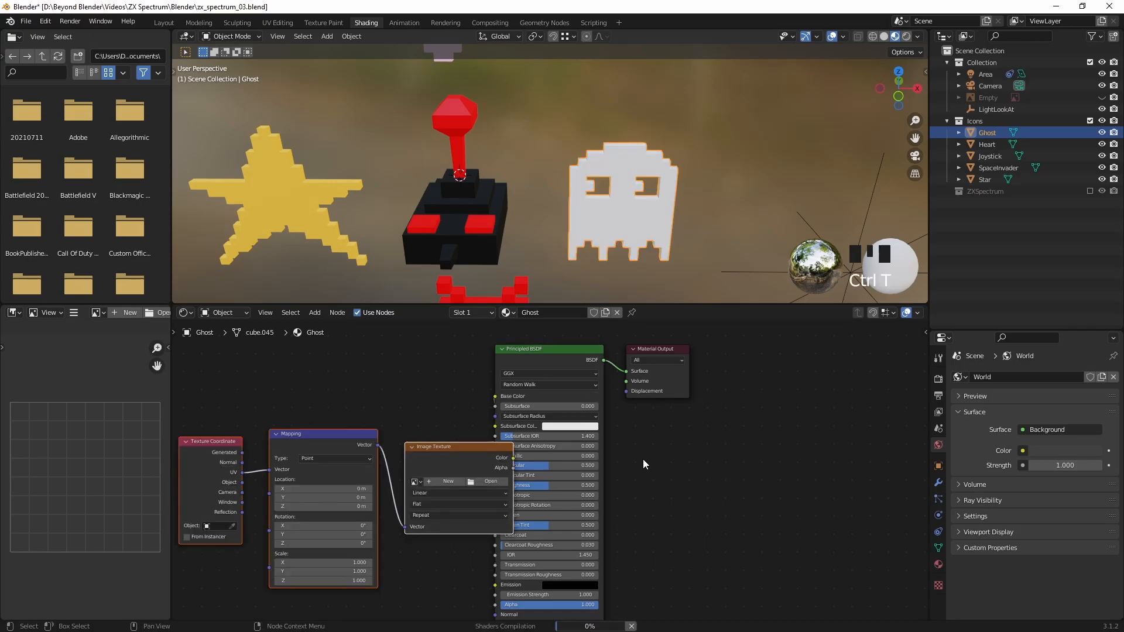
left_click_drag(474, 449, 400, 381)
left_click(396, 377)
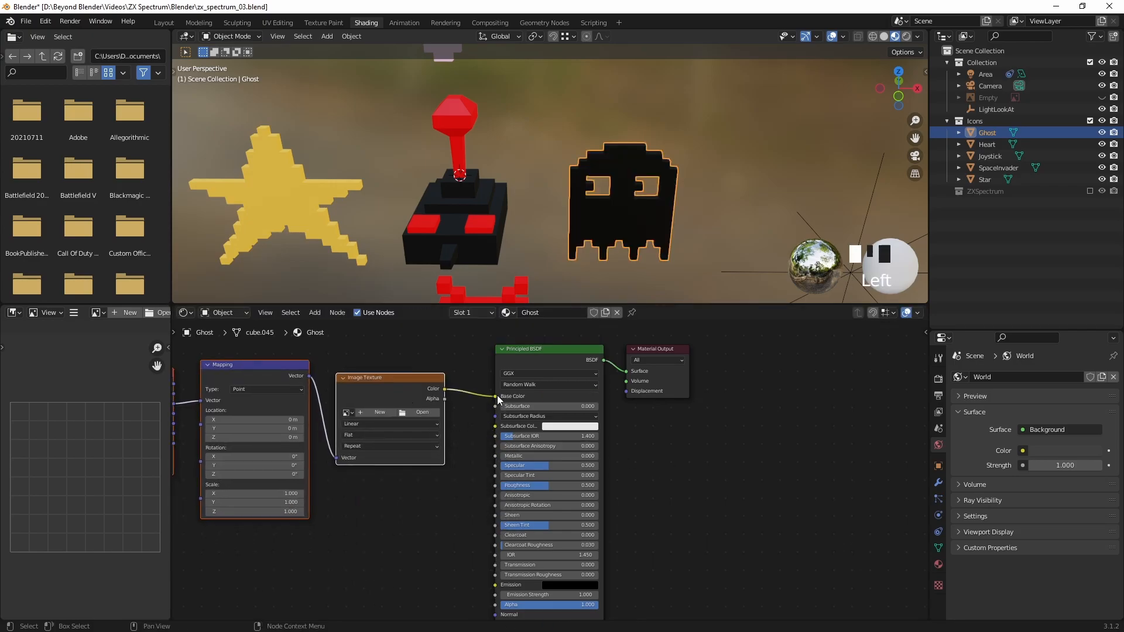
Step: Load Fingerprints009_2K_Opacity.jpg from the AmbientCG folder inside Textures into the Image Texture node
left_click(422, 411)
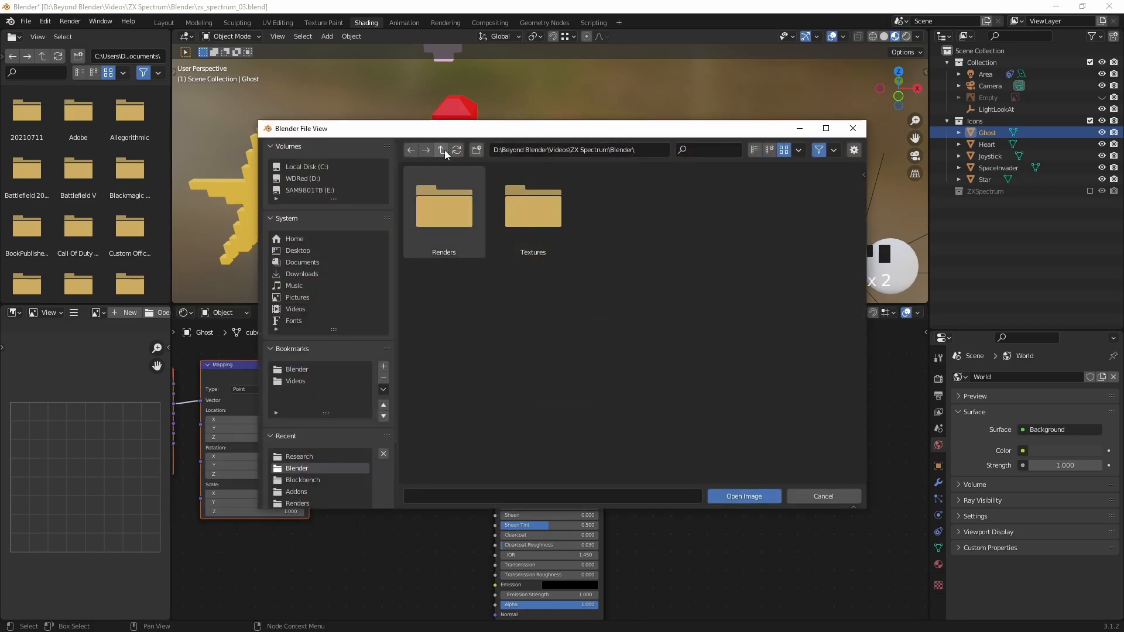
double_click(530, 208)
double_click(447, 205)
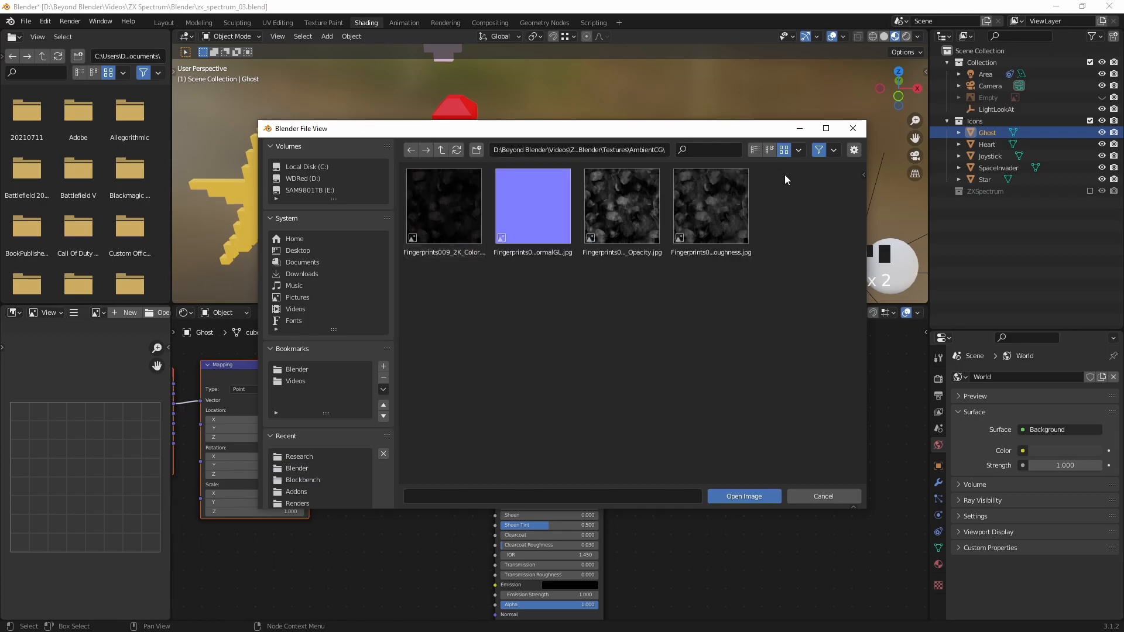
left_click(713, 220)
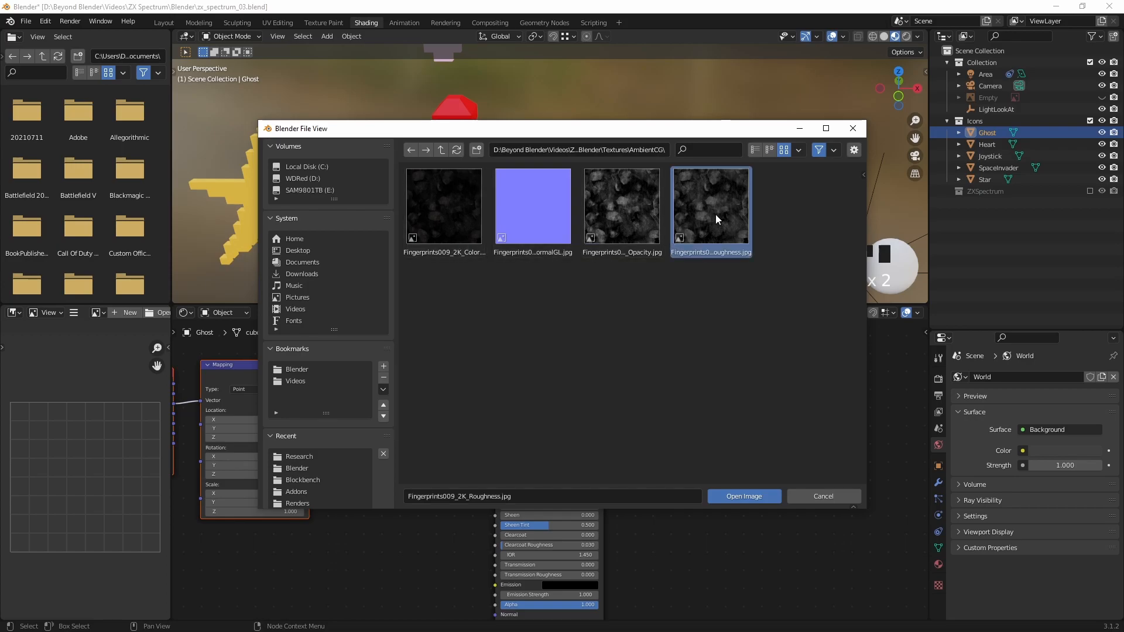
left_click(625, 215)
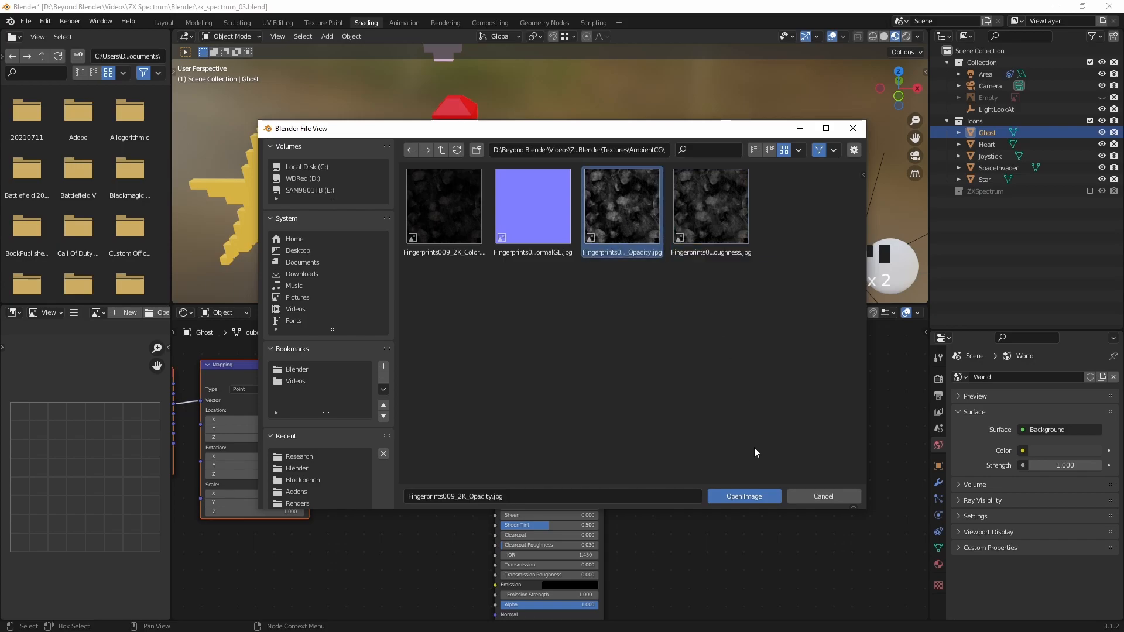
left_click(739, 496)
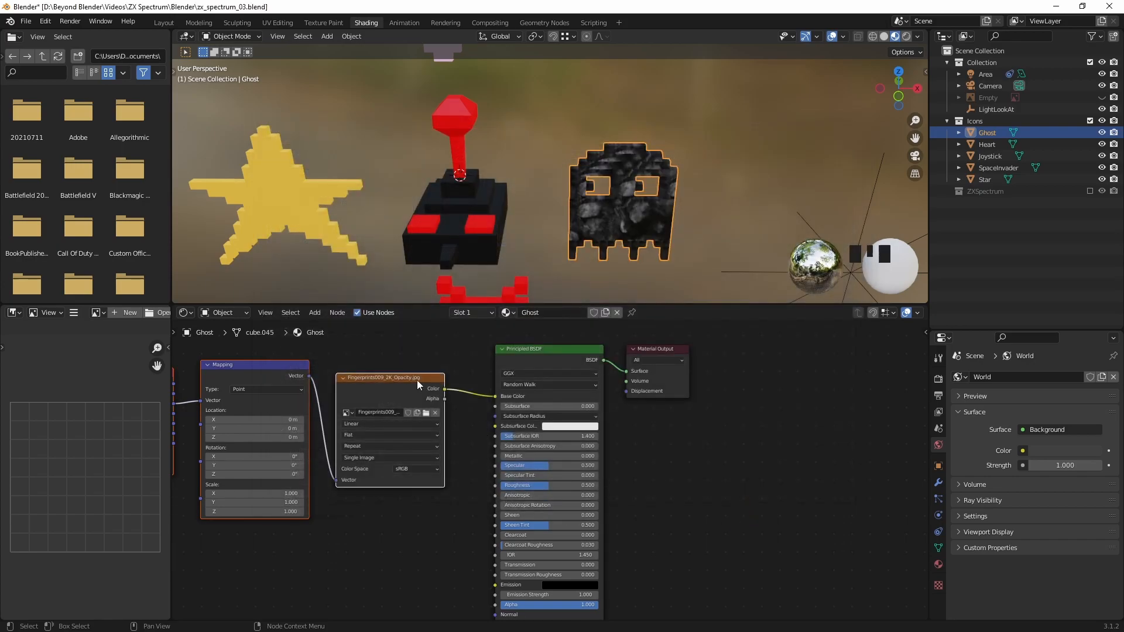
Step: Set the fingerprint image texture's color space to Non-Color
middle_click_drag(606, 227, 649, 170)
scroll(649, 170, "up", 2)
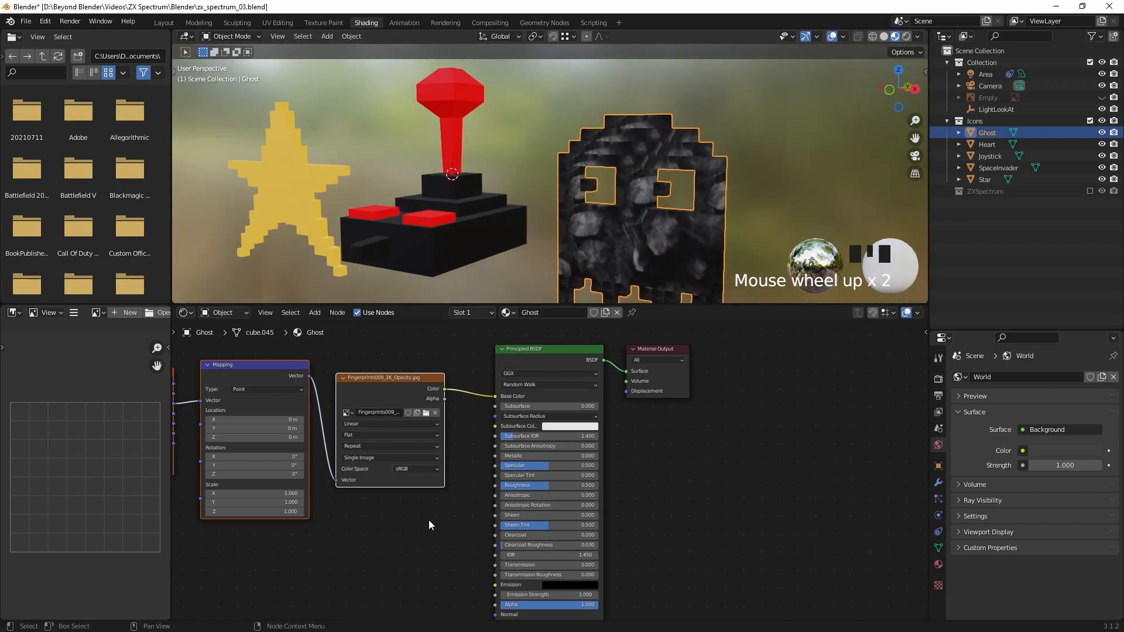
left_click(419, 469)
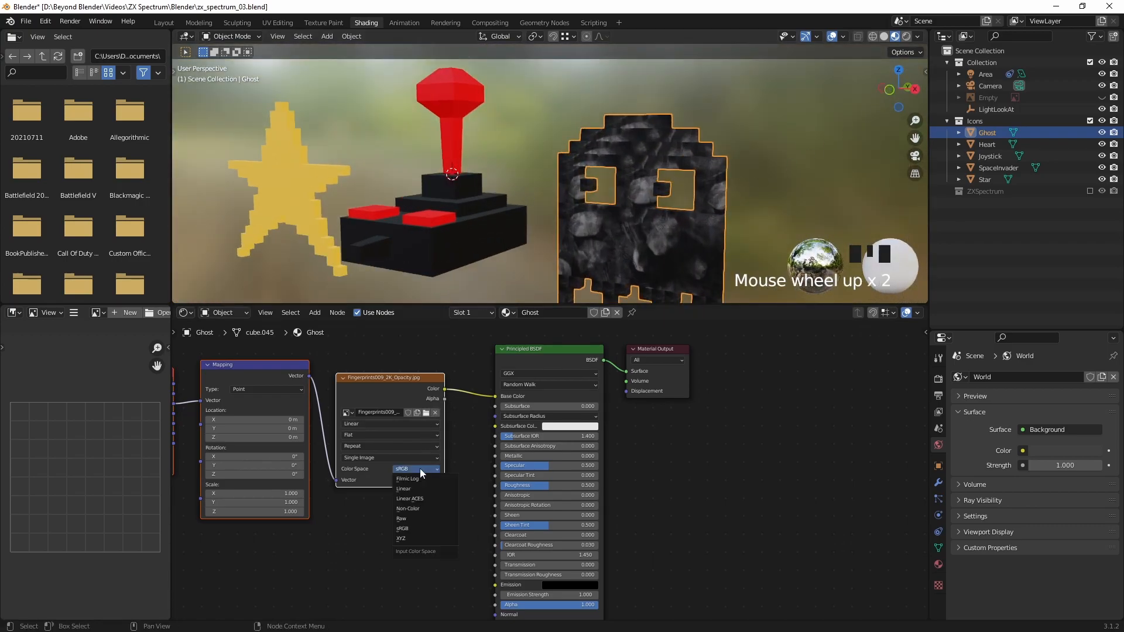
left_click(413, 508)
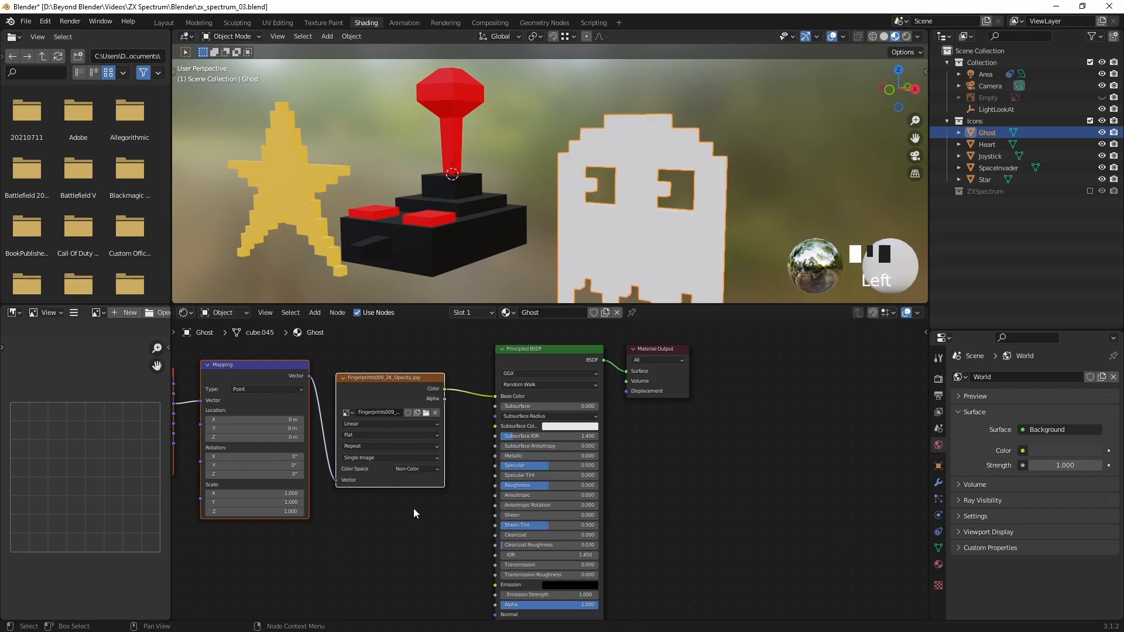
Step: Disconnect the fingerprint texture from the Base Color and move the three texture nodes above the Principled BSDF
left_click_drag(494, 396, 477, 396)
scroll(691, 443, "down", 3)
left_click_drag(260, 363, 507, 522)
key("g")
middle_click_drag(688, 546, 686, 556)
key("g")
left_click(736, 430)
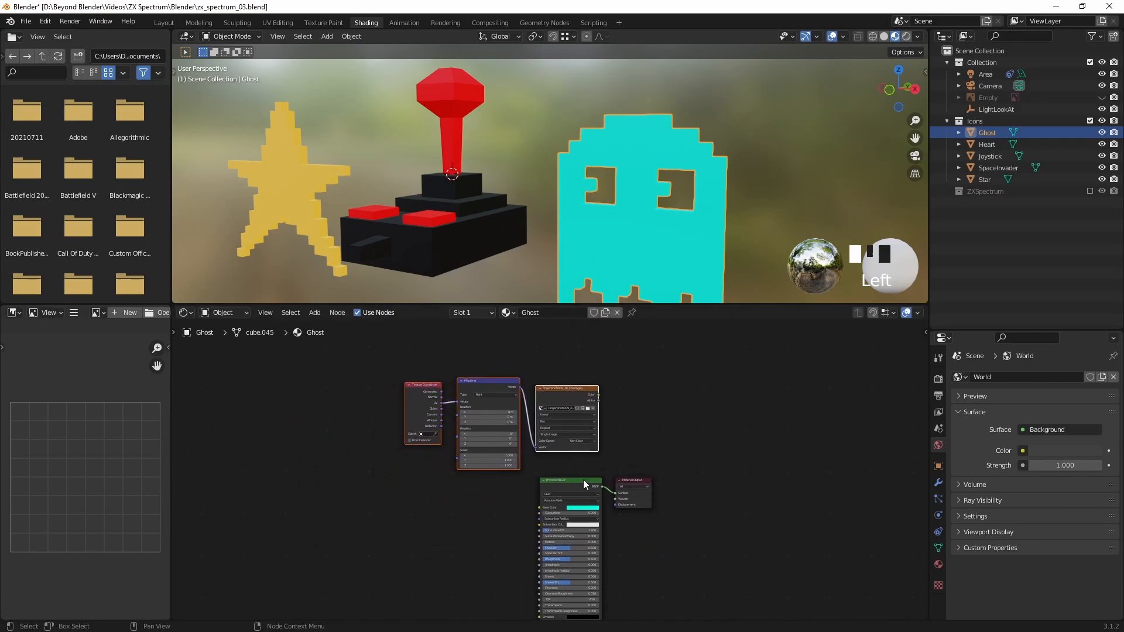
Step: Move the Principled BSDF farther from the Material Output and place a duplicate of it beside the original
left_click_drag(585, 485, 500, 502)
scroll(571, 535, "down", 1)
middle_click_drag(573, 534, 591, 467)
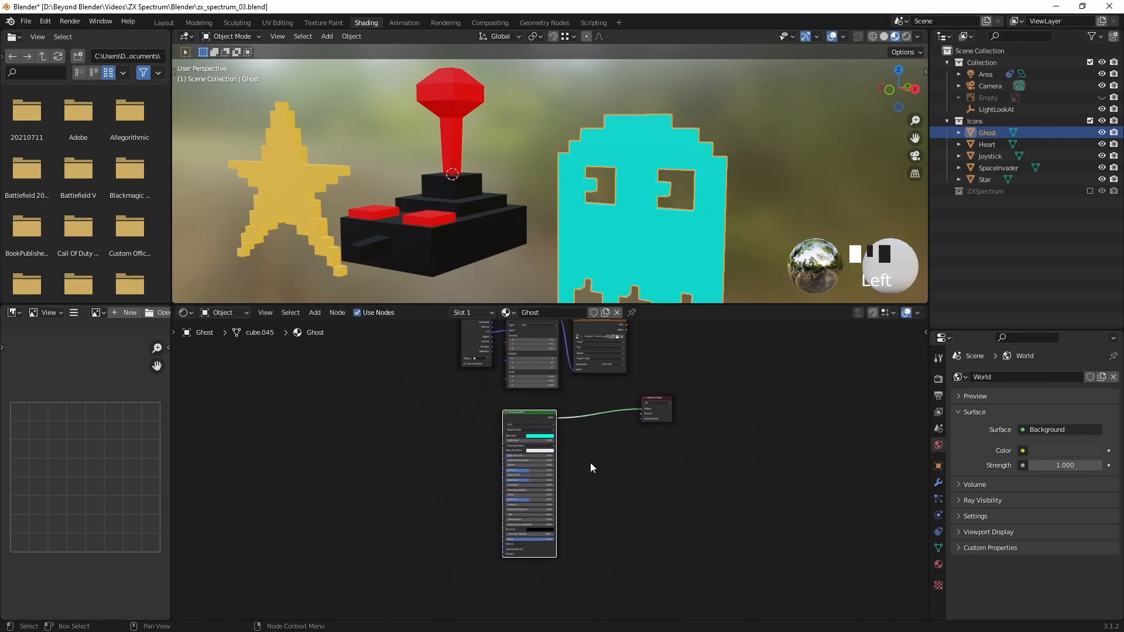
left_click(538, 416)
key("shift+d")
left_click(602, 438)
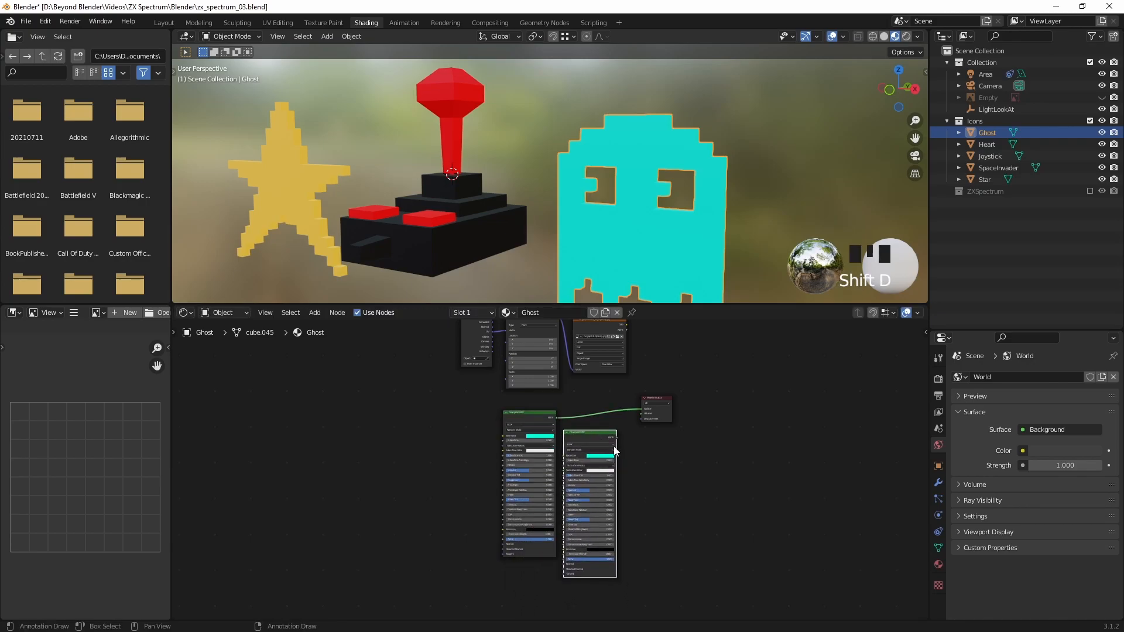
Step: Combine the two Principled BSDF nodes with a Mix Shader
scroll(668, 443, "up", 1)
scroll(669, 438, "up", 4)
middle_click_drag(700, 451, 684, 526)
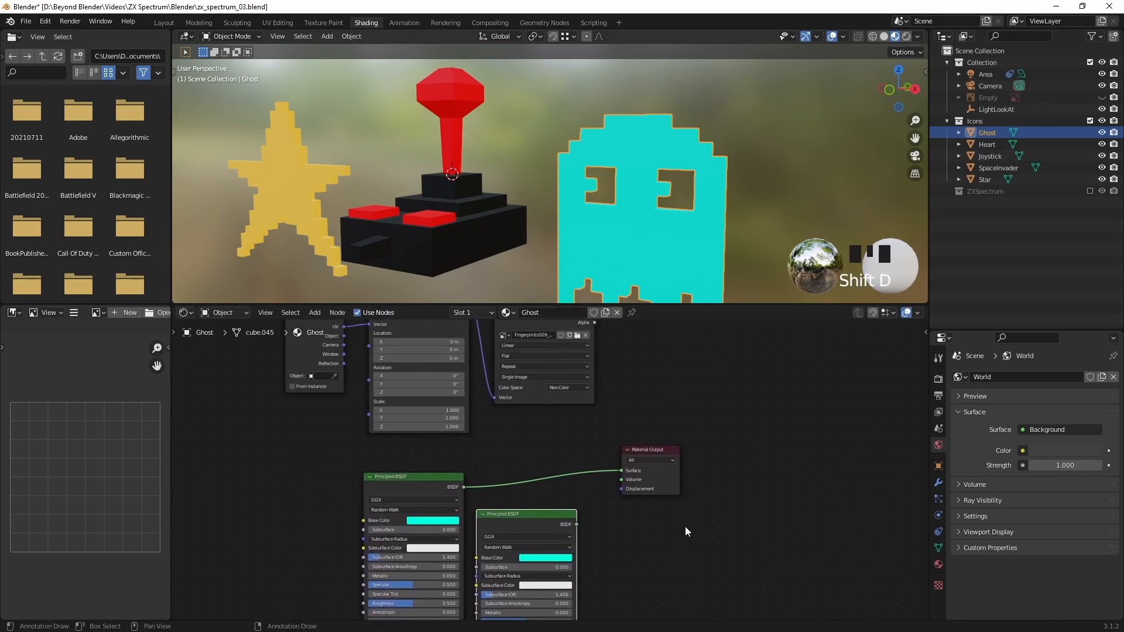
scroll(556, 526, "down", 1)
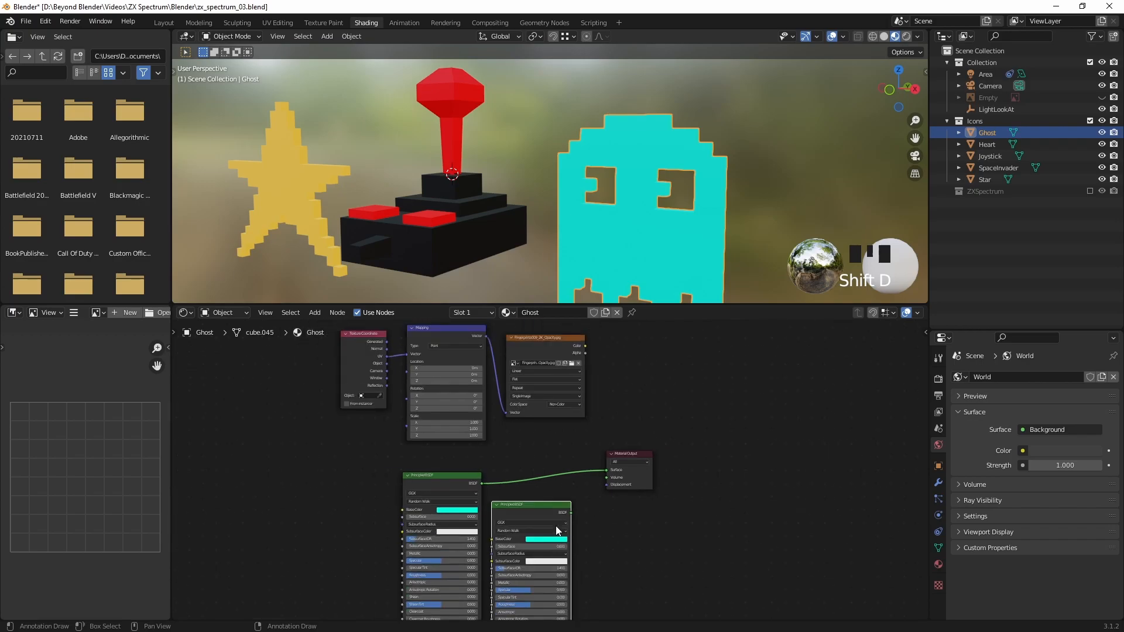
right_click_drag(471, 507, 502, 533, "shift")
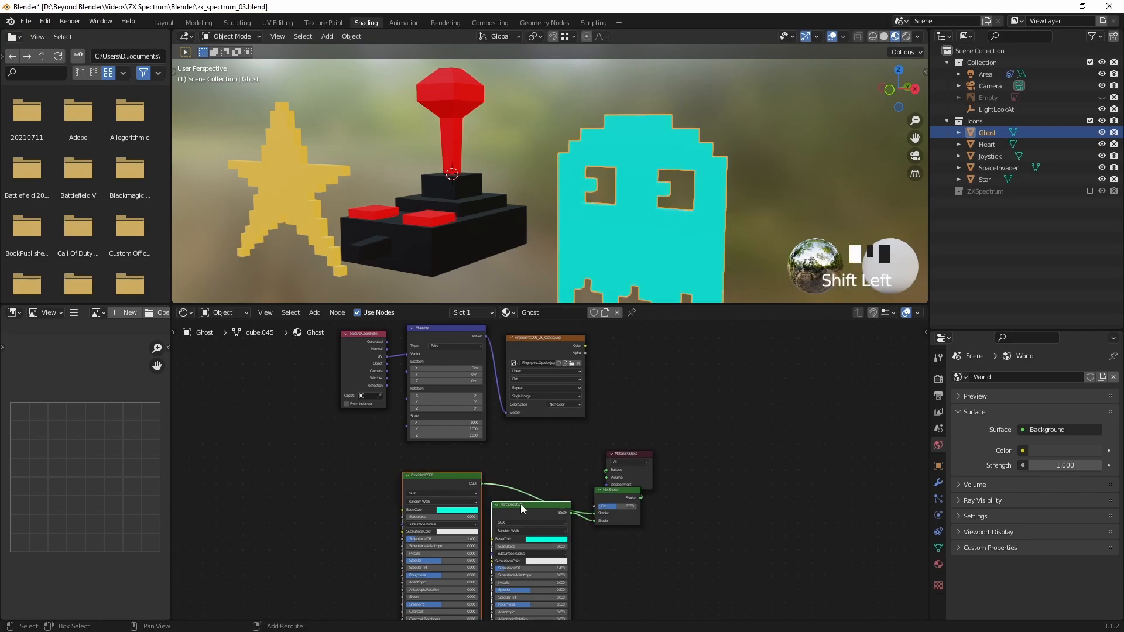
Step: Rearrange the shader nodes so the Mix Shader sits before the Material Output and the texture nodes sit above the Principled BSDFs
left_click_drag(521, 508, 466, 527, "shift")
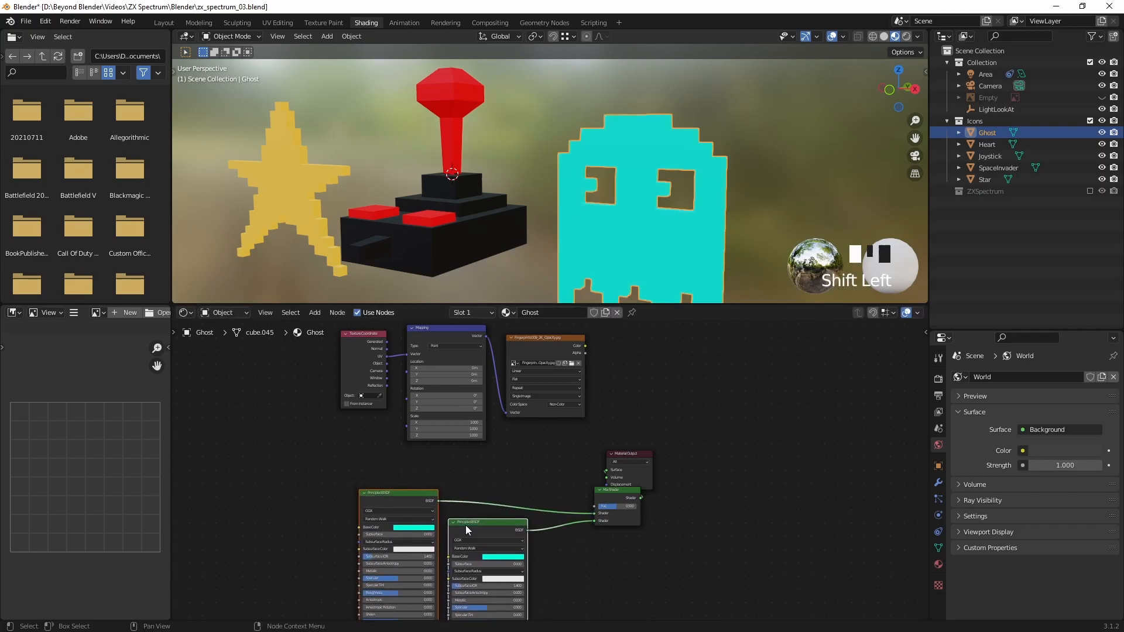
left_click_drag(619, 491, 562, 463)
left_click_drag(239, 346, 640, 409)
key("g")
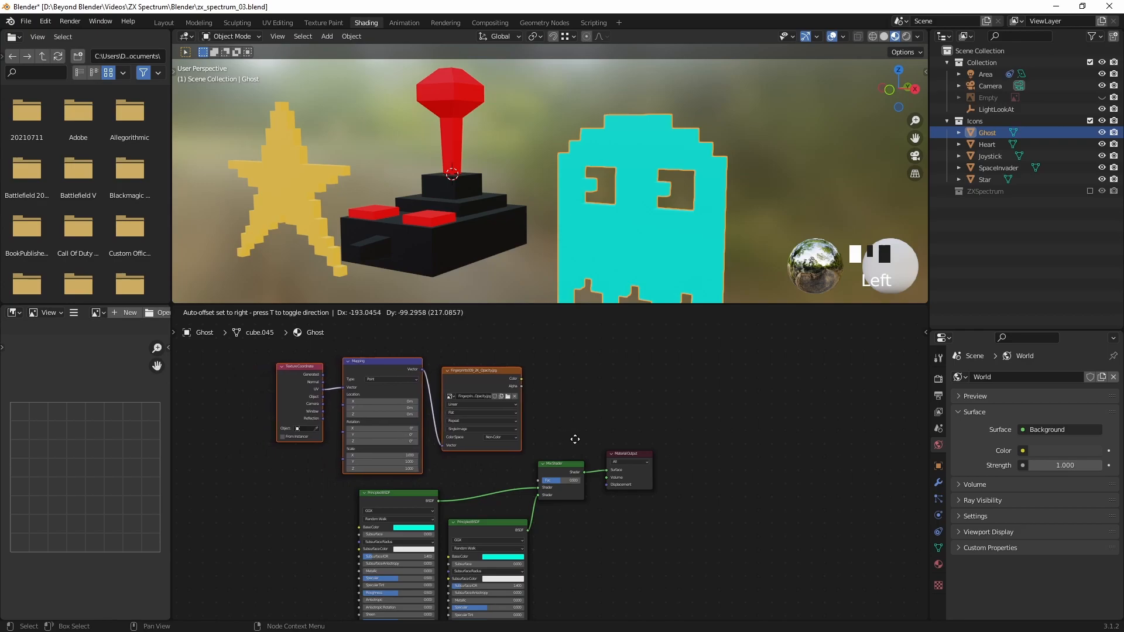
left_click(557, 436)
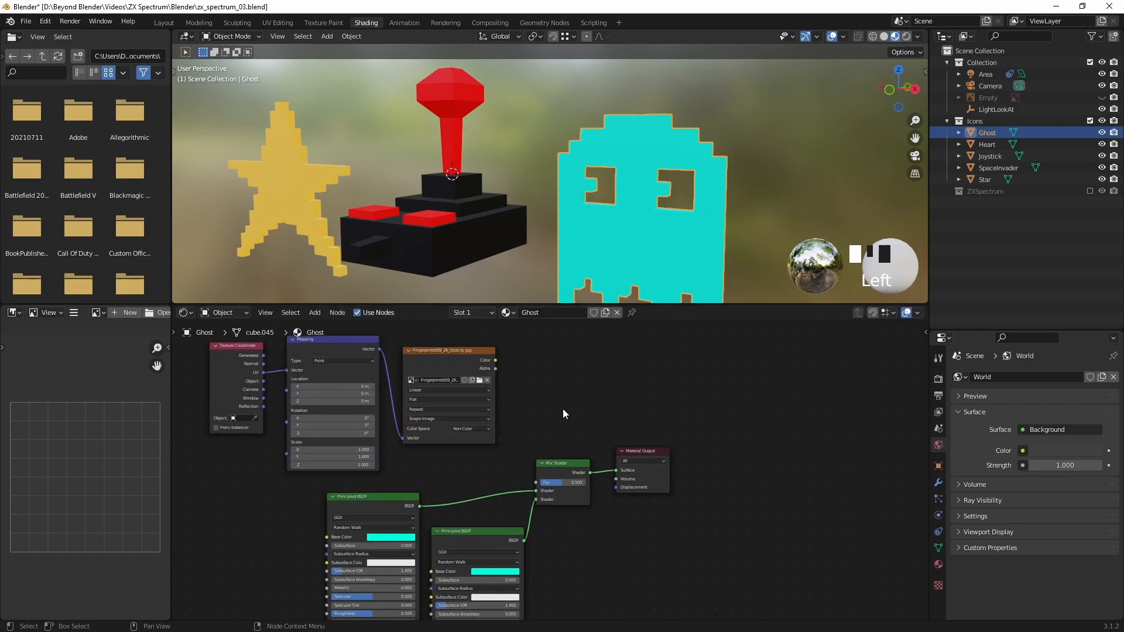
Step: Set the Base Color of the duplicated Principled BSDF to red
scroll(563, 408, "up", 3)
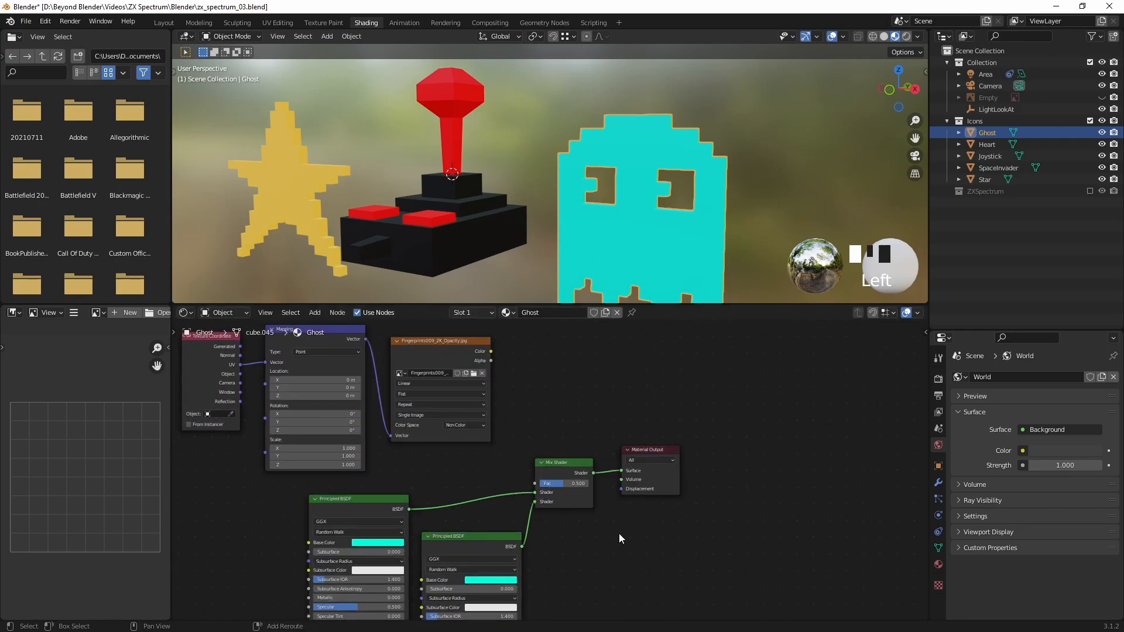
middle_click_drag(564, 572, 634, 519)
left_click(565, 530)
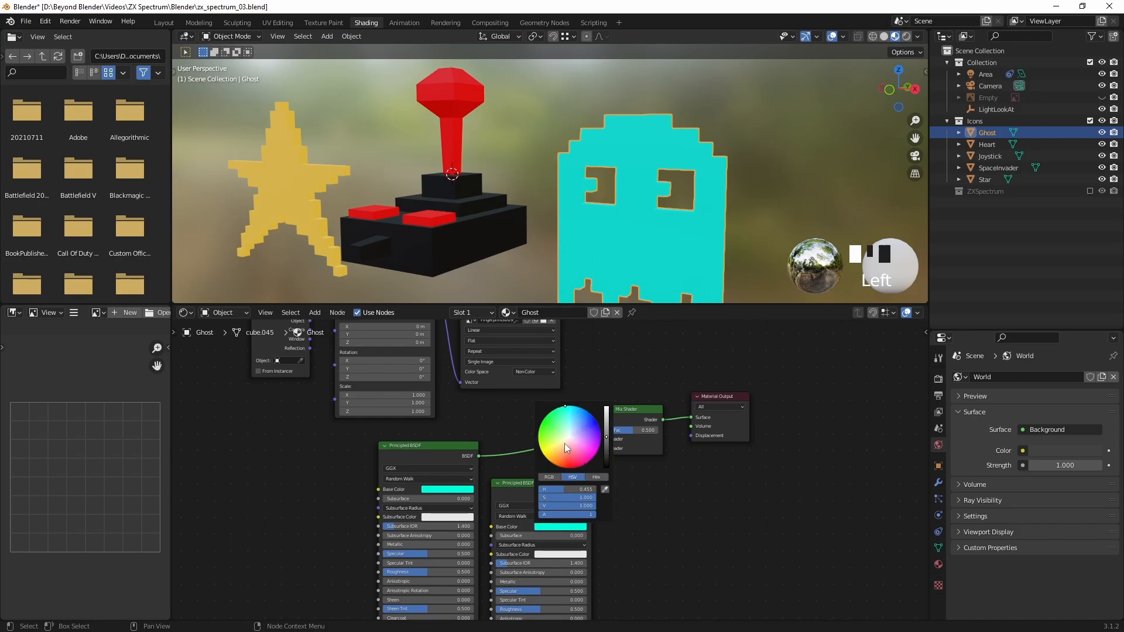
left_click(574, 468)
left_click_drag(574, 468, 569, 468)
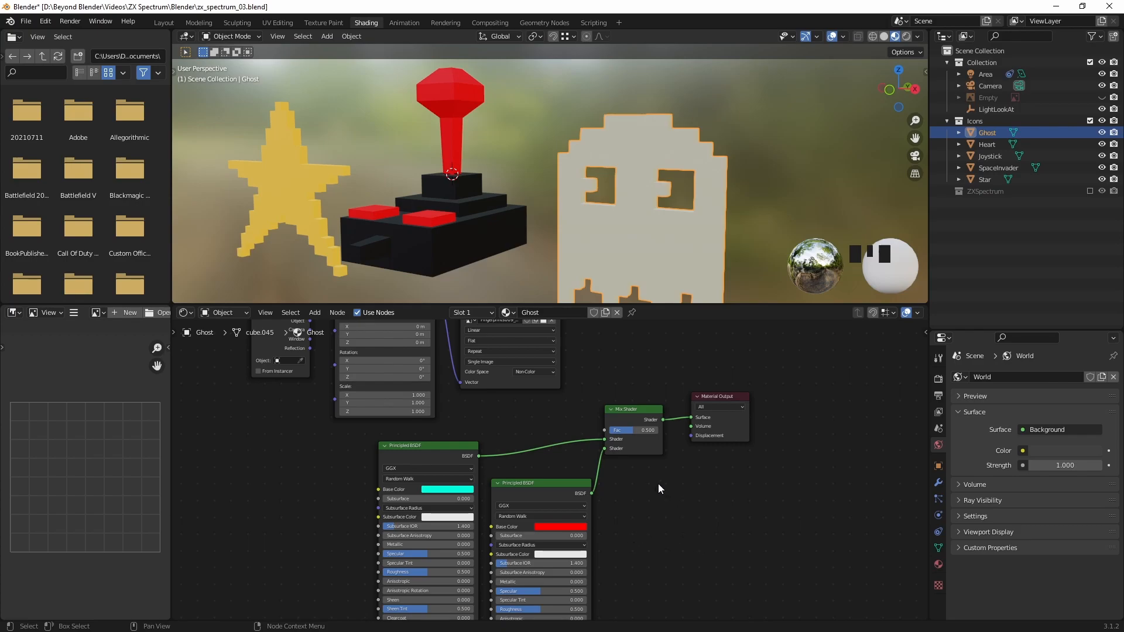
Step: Try out the Mix Shader's factor and set it to 0.5
middle_click_drag(737, 512, 714, 522)
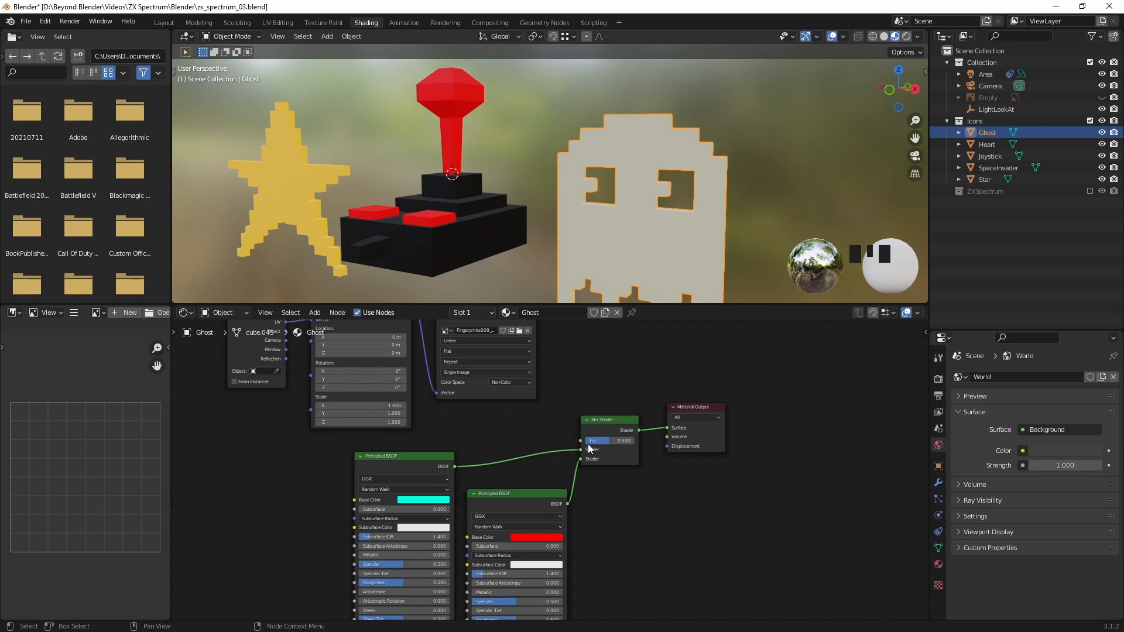
mouse_move(611, 440)
left_mouse_down()
mouse_move(635, 440)
mouse_move(585, 440)
mouse_move(615, 441)
left_mouse_up()
left_click(632, 440)
type("0.5")
key("Return")
Step: Connect the fingerprint opacity texture's Color output to the Mix Shader's Fac input and save the file
middle_click_drag(583, 347, 579, 371)
left_click_drag(501, 321, 577, 464)
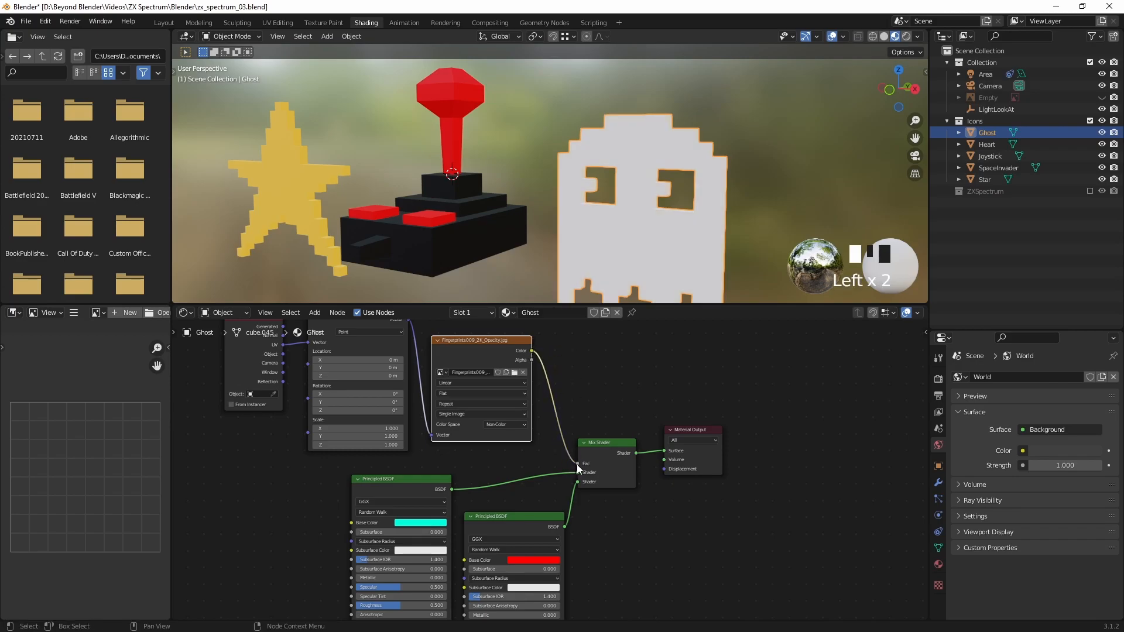
middle_click_drag(648, 185, 717, 192)
key("KP_Decimal")
left_click(702, 172)
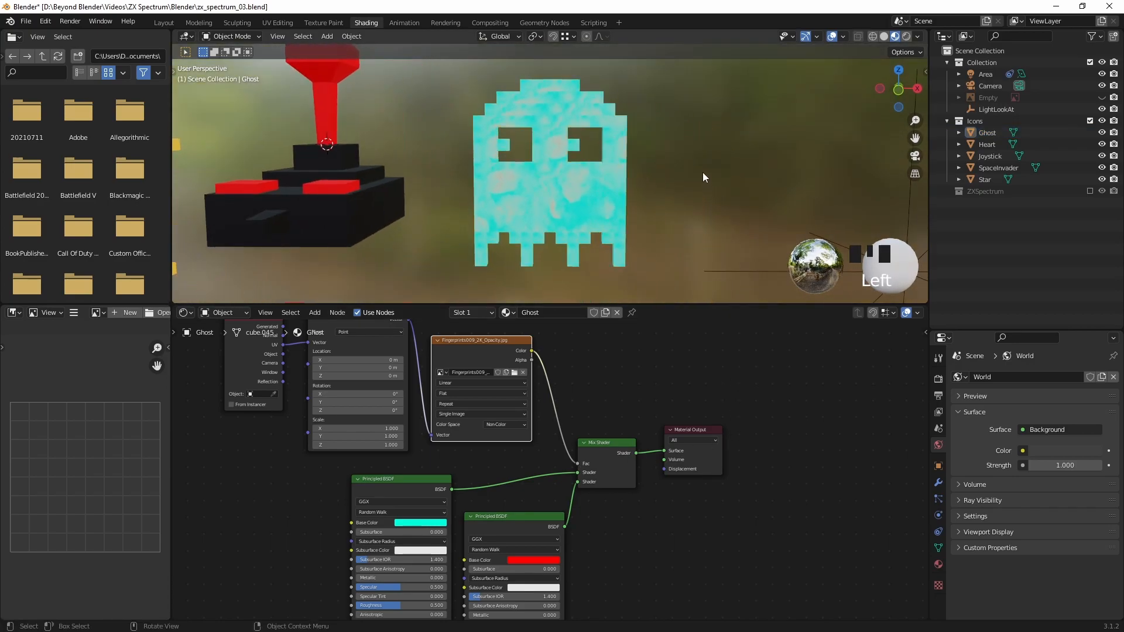
scroll(703, 178, "up", 3)
mouse_move(705, 181)
middle_mouse_down()
mouse_move(714, 198)
mouse_move(728, 179)
mouse_move(754, 197)
mouse_move(665, 183)
mouse_move(672, 145)
mouse_move(715, 136)
mouse_move(712, 167)
middle_mouse_up()
scroll(701, 175, "down", 4)
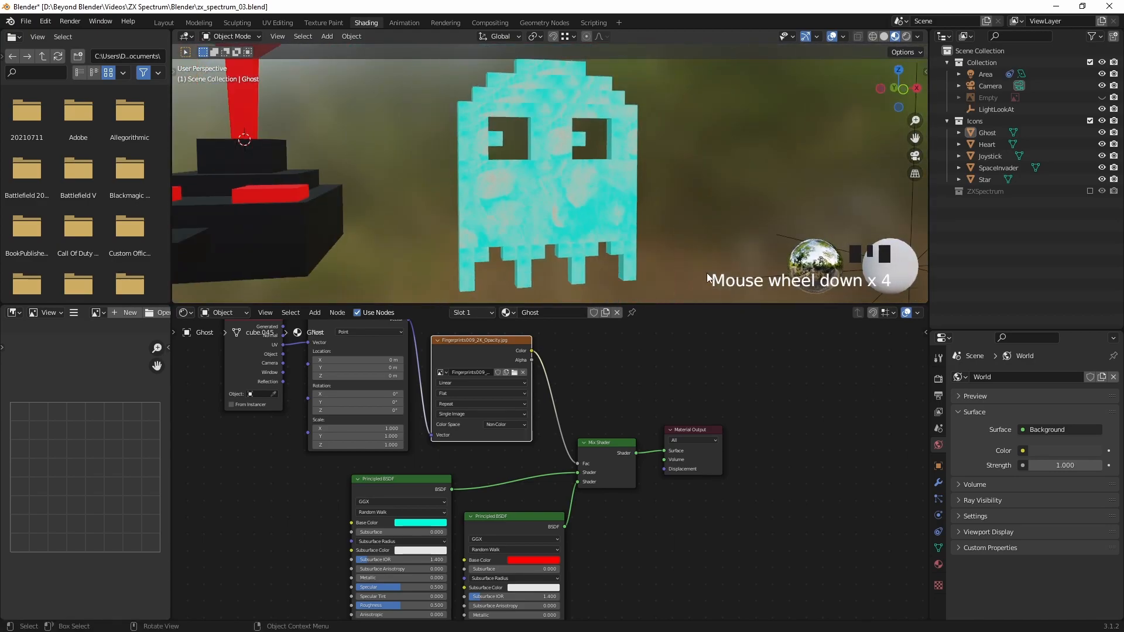
key("ctrl+s")
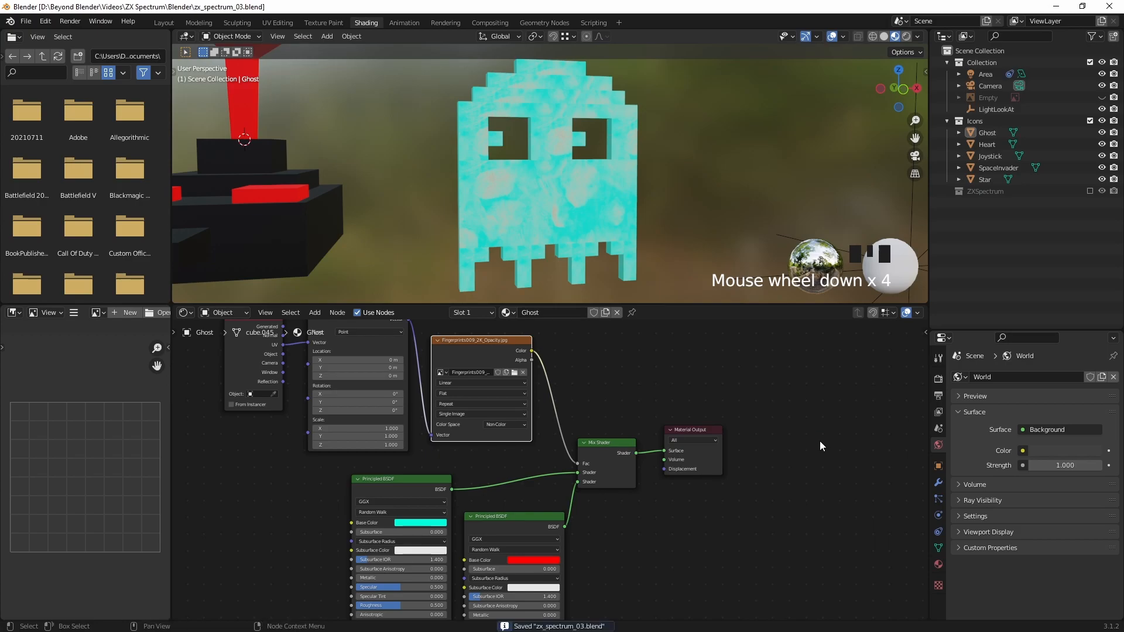
Step: Move the texture nodes away from the Mix Shader and insert a ColorRamp between the fingerprint texture and the Fac input
middle_click_drag(747, 509, 775, 481)
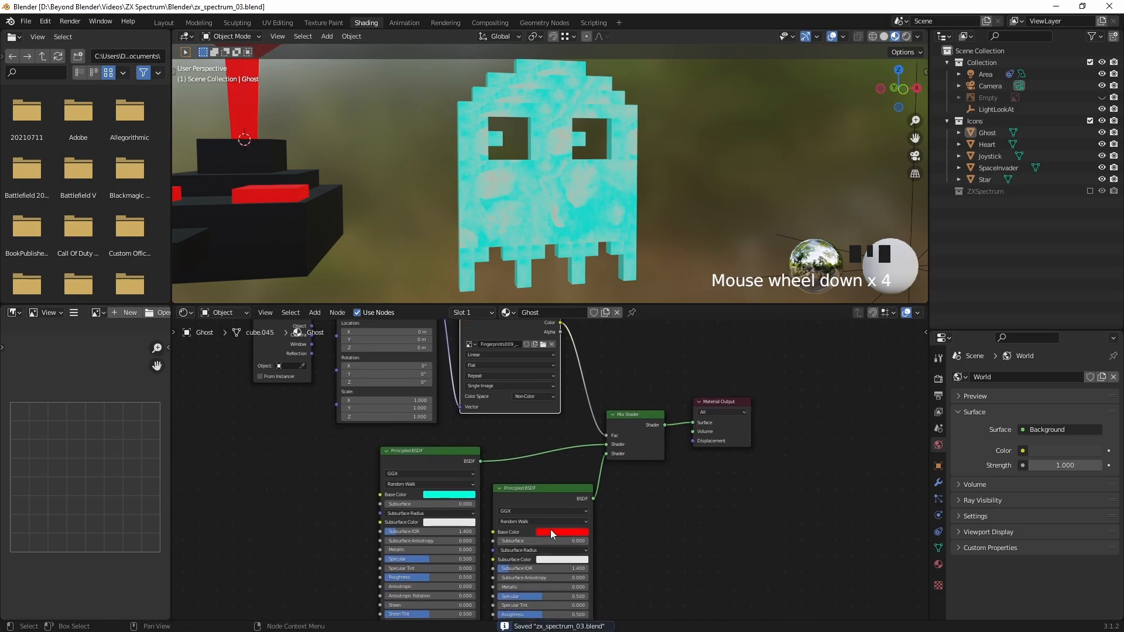
middle_click_drag(602, 471, 579, 529)
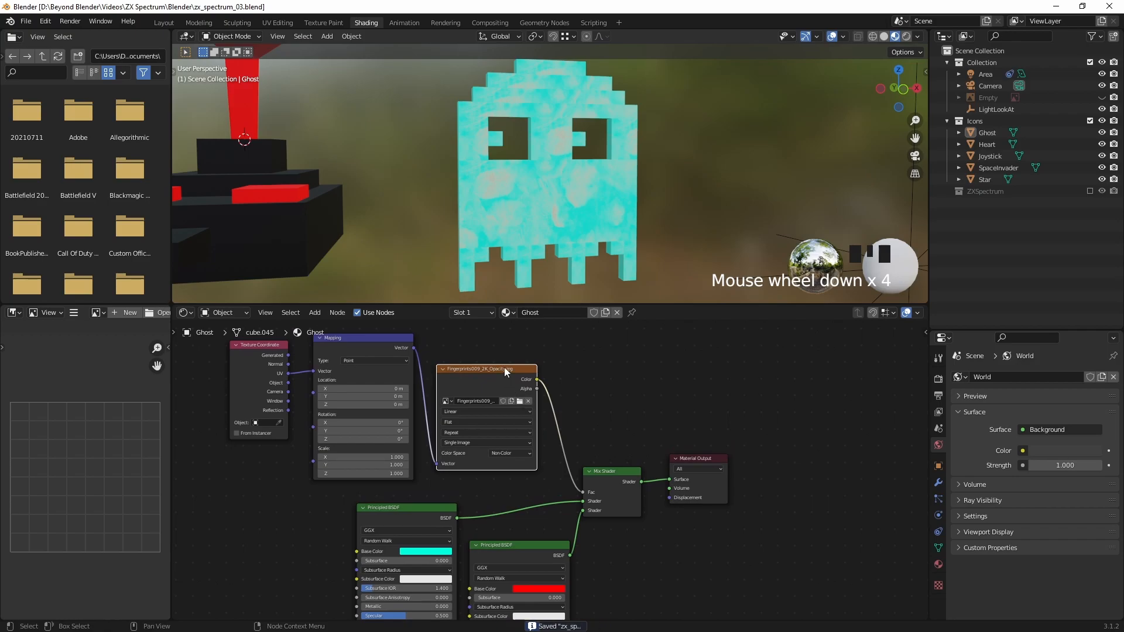
left_click_drag(211, 375, 481, 433)
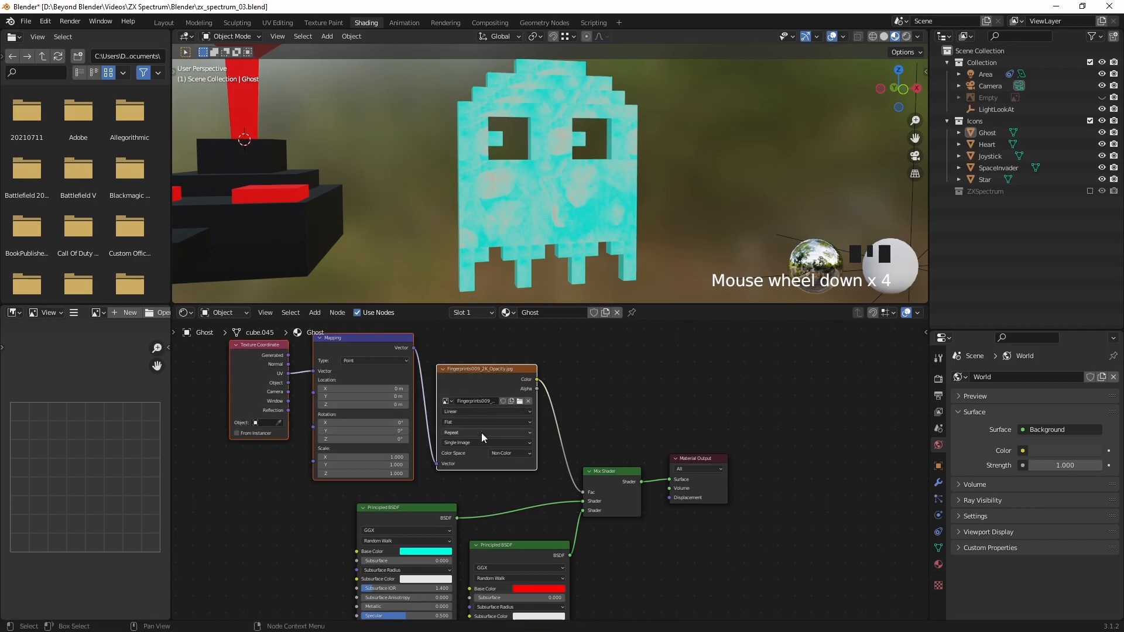
key("g")
left_click(368, 423)
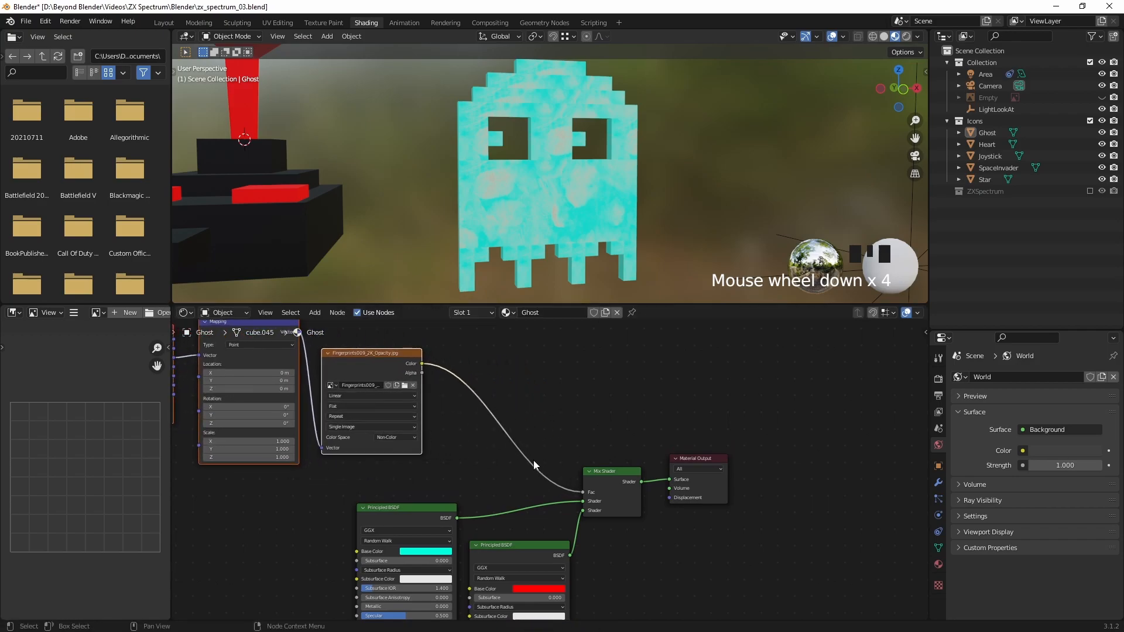
key("shift+a")
mouse_move(543, 551)
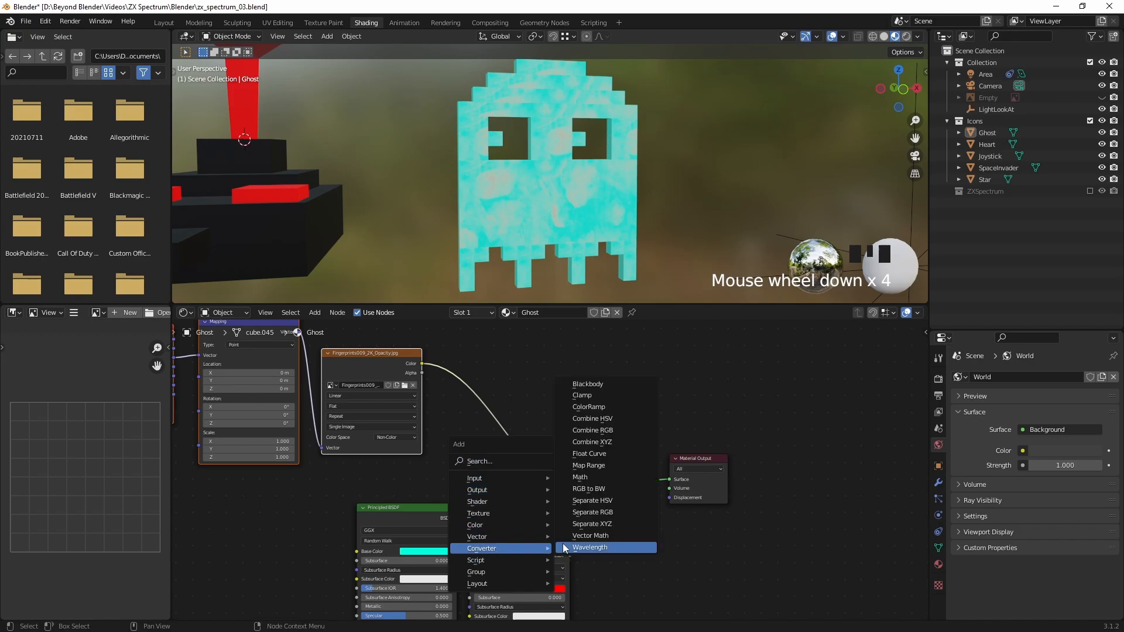
left_click(589, 407)
left_click(462, 373)
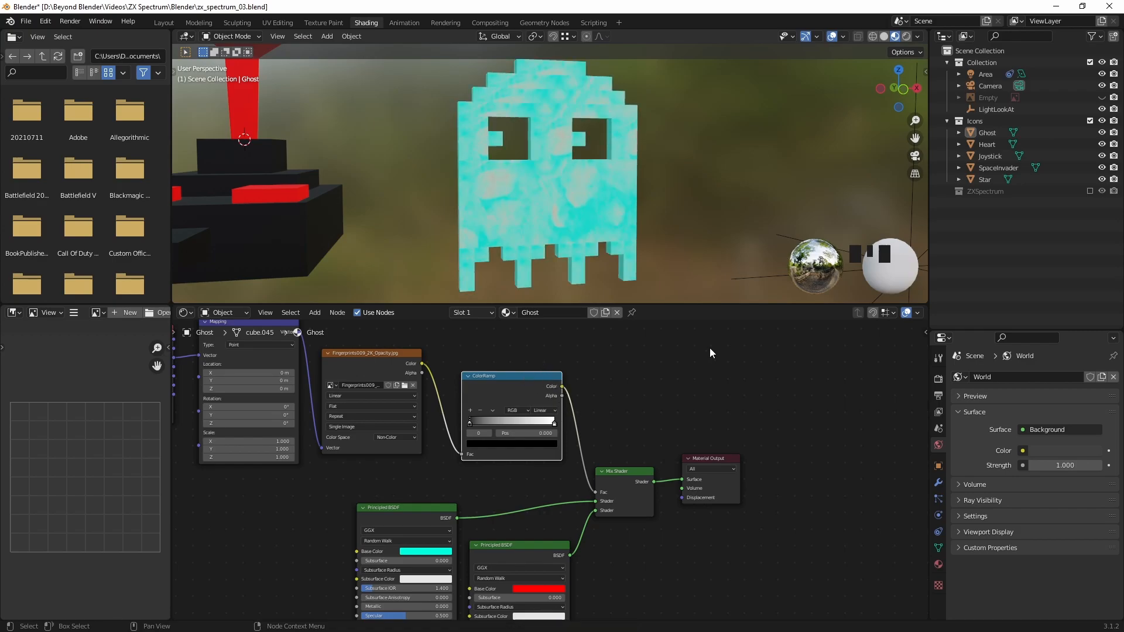
key("n")
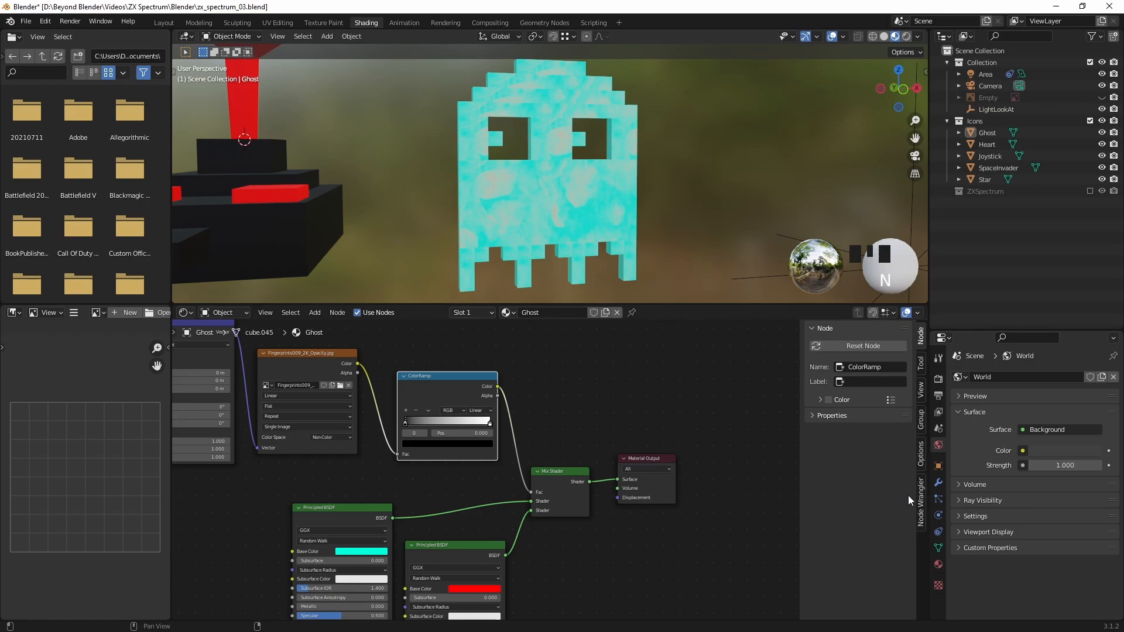
key("n")
key("n")
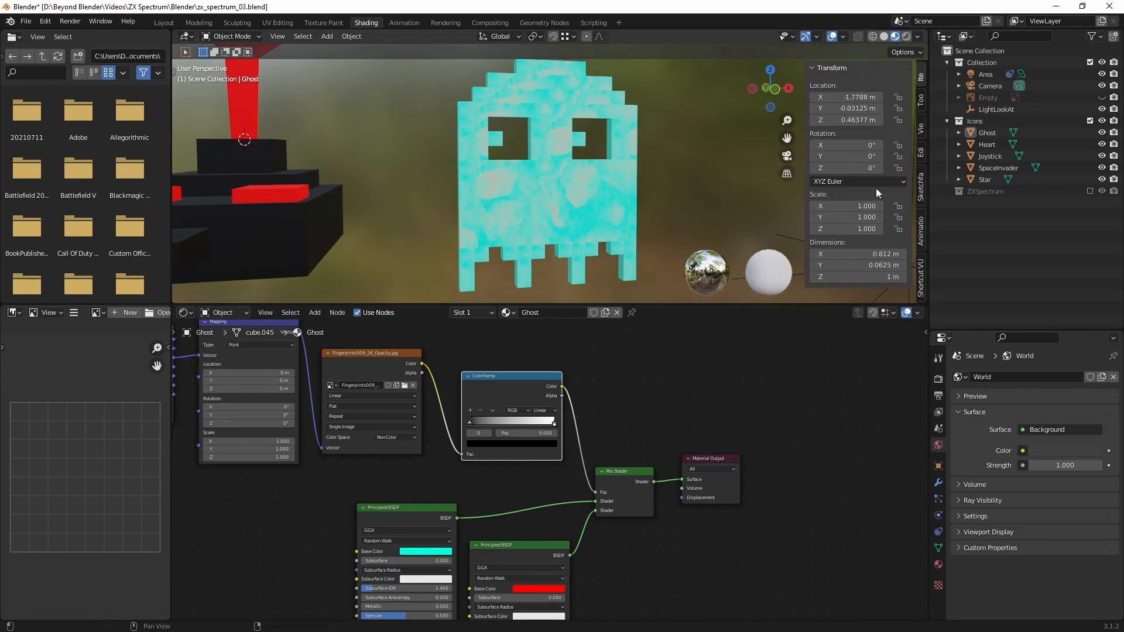
left_click(921, 276)
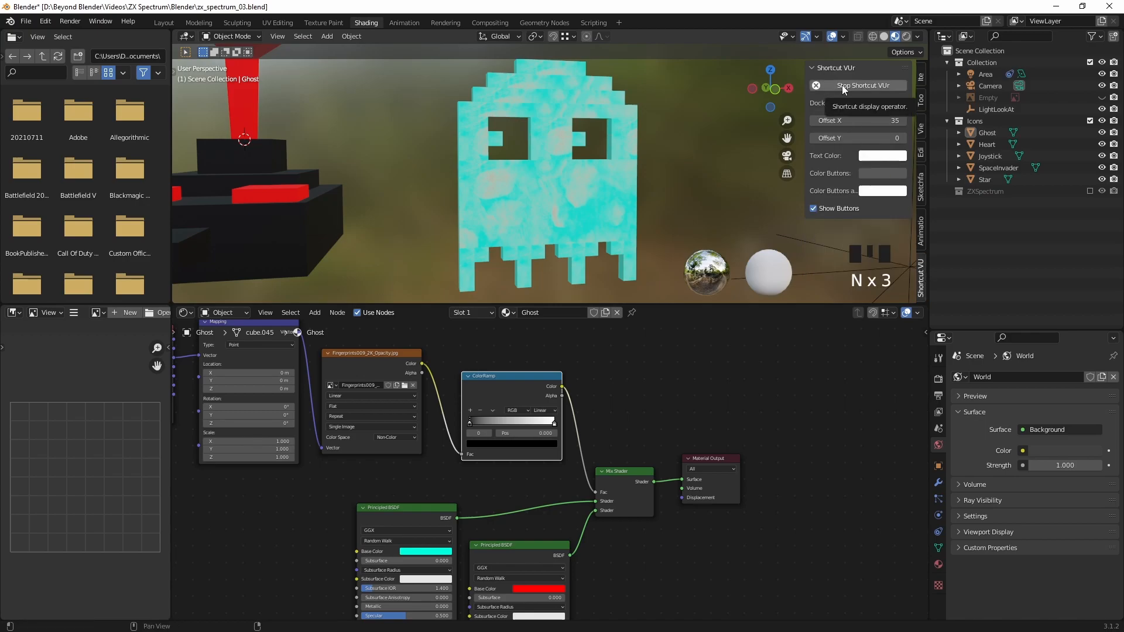
left_click(921, 76)
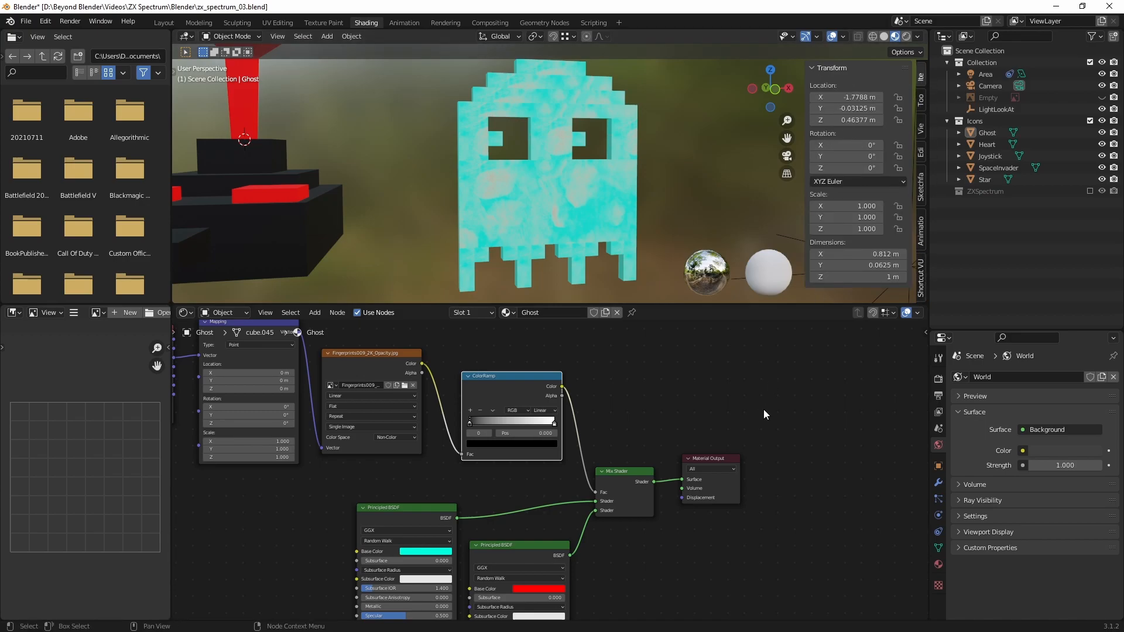
left_click_drag(819, 304, 819, 363)
key("n")
left_click_drag(826, 363, 728, 291)
Step: Select the ghost and preview the ColorRamp output on it to check the fingerprint detail
left_click(630, 213)
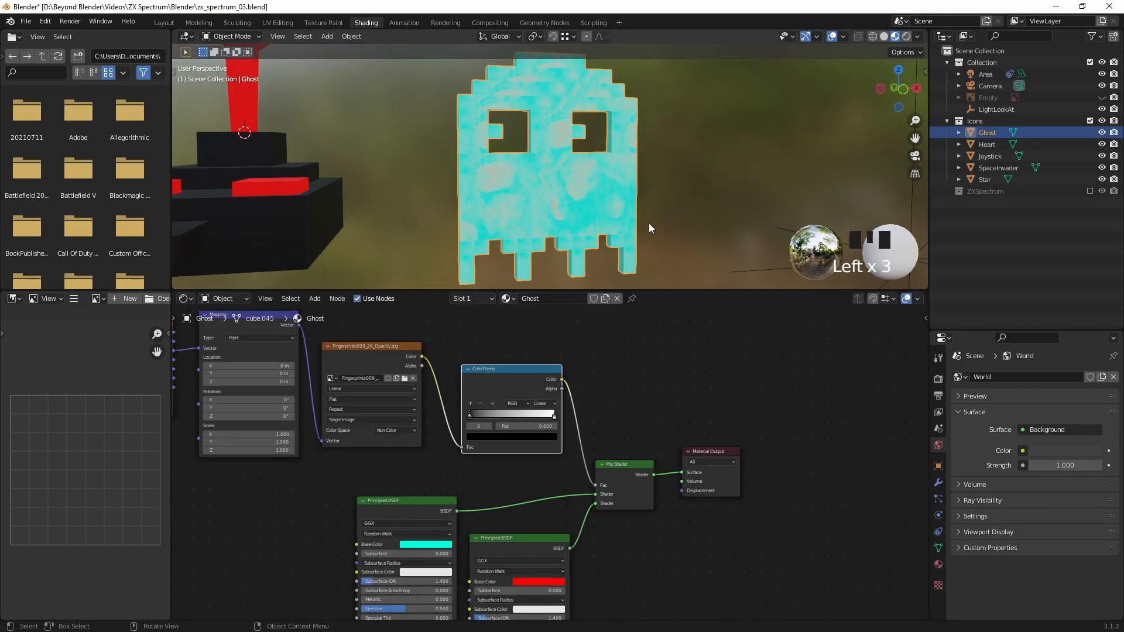
scroll(821, 484, "up", 2)
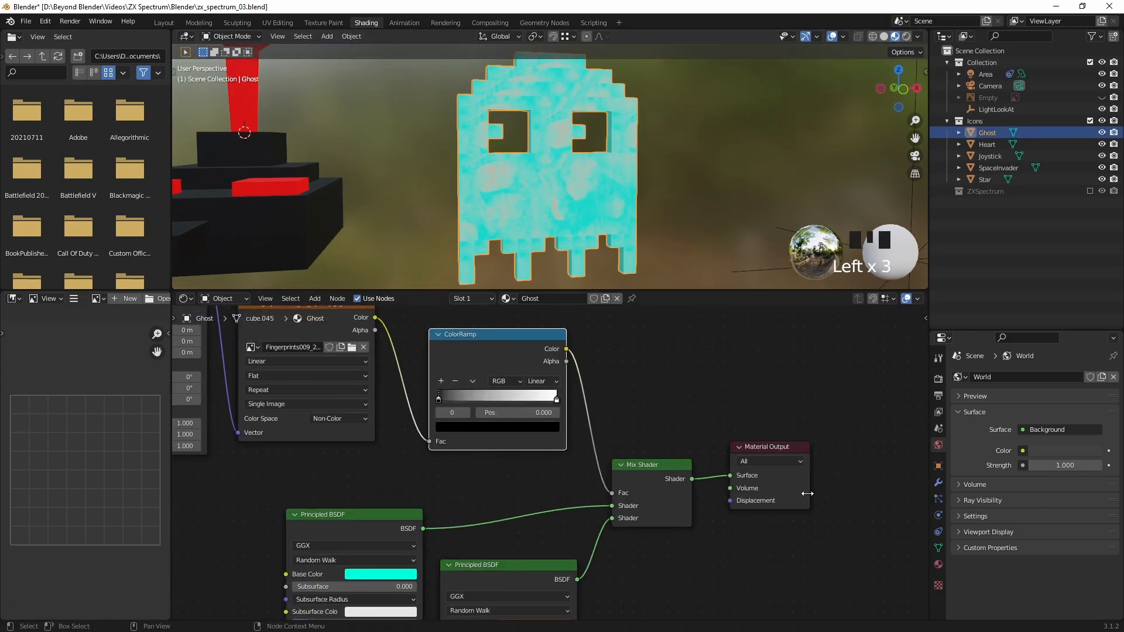
middle_click_drag(743, 471, 753, 483)
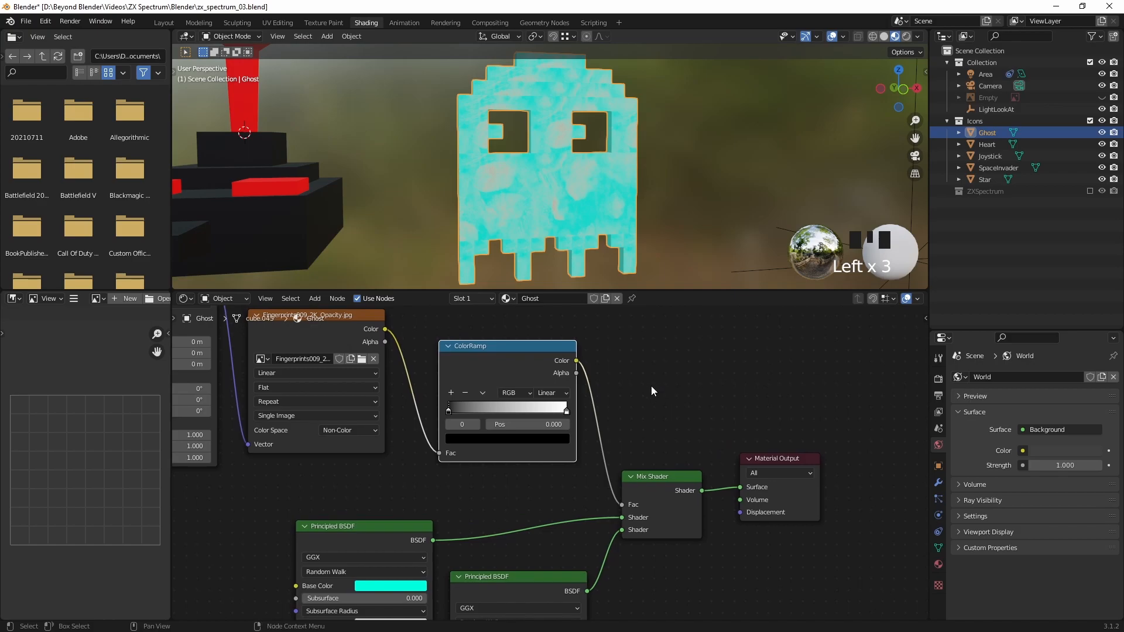
left_click(522, 348, "ctrl+shift")
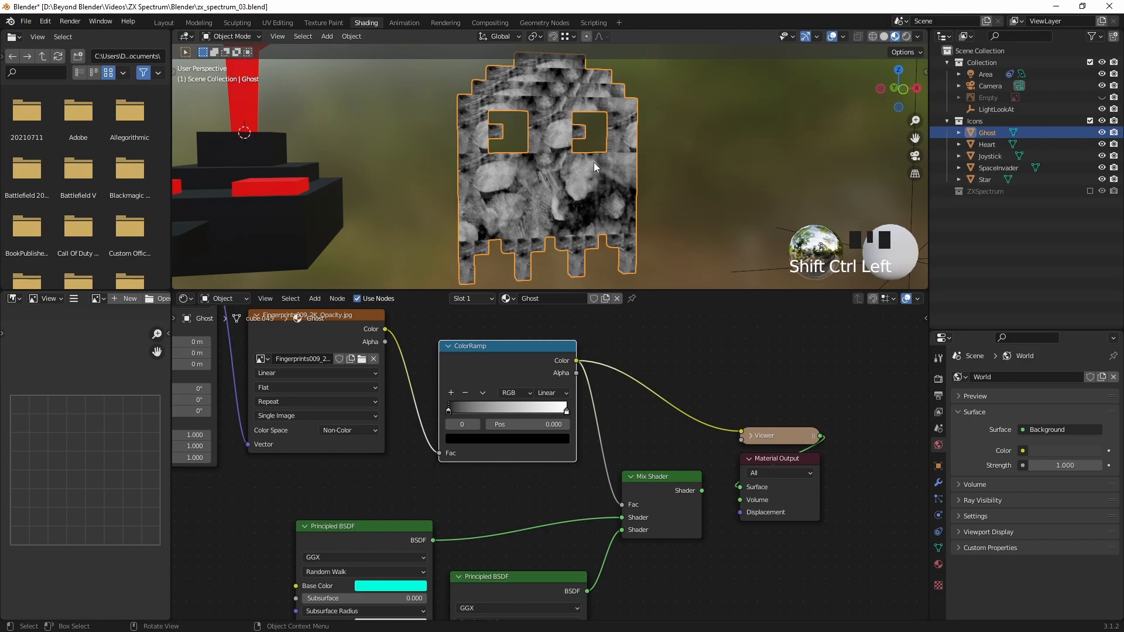
middle_click_drag(594, 163, 604, 176)
scroll(605, 177, "up", 6)
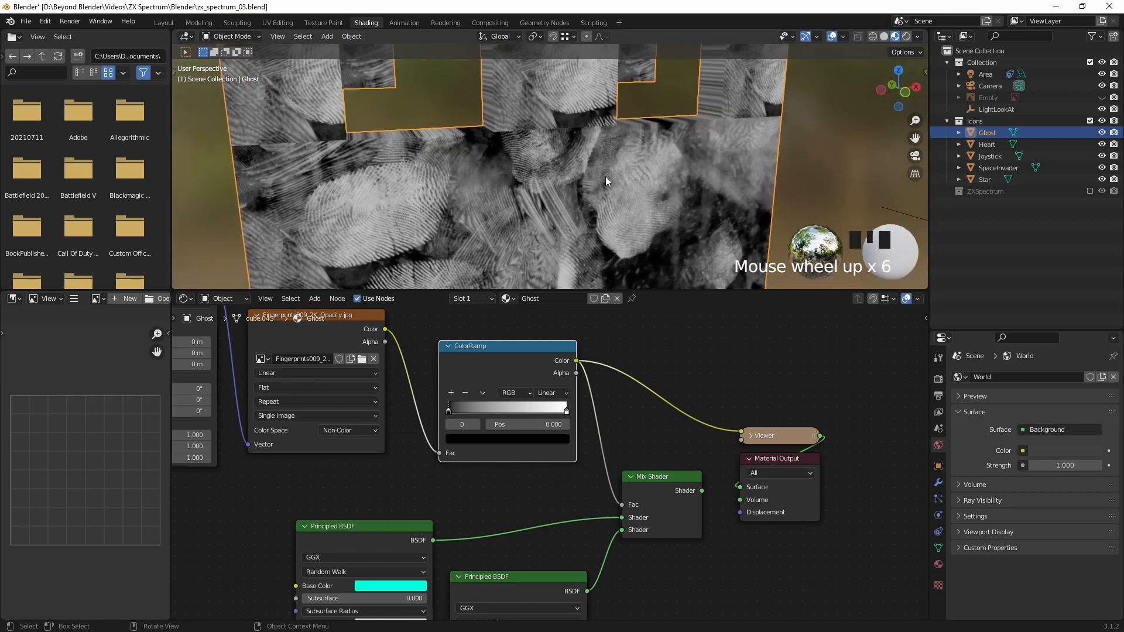
Step: Move the ColorRamp's white stop inward with the black stop at 0.082, and restore the Mix Shader as the material output
left_click_drag(448, 409, 482, 408)
left_click(679, 476, "ctrl+shift")
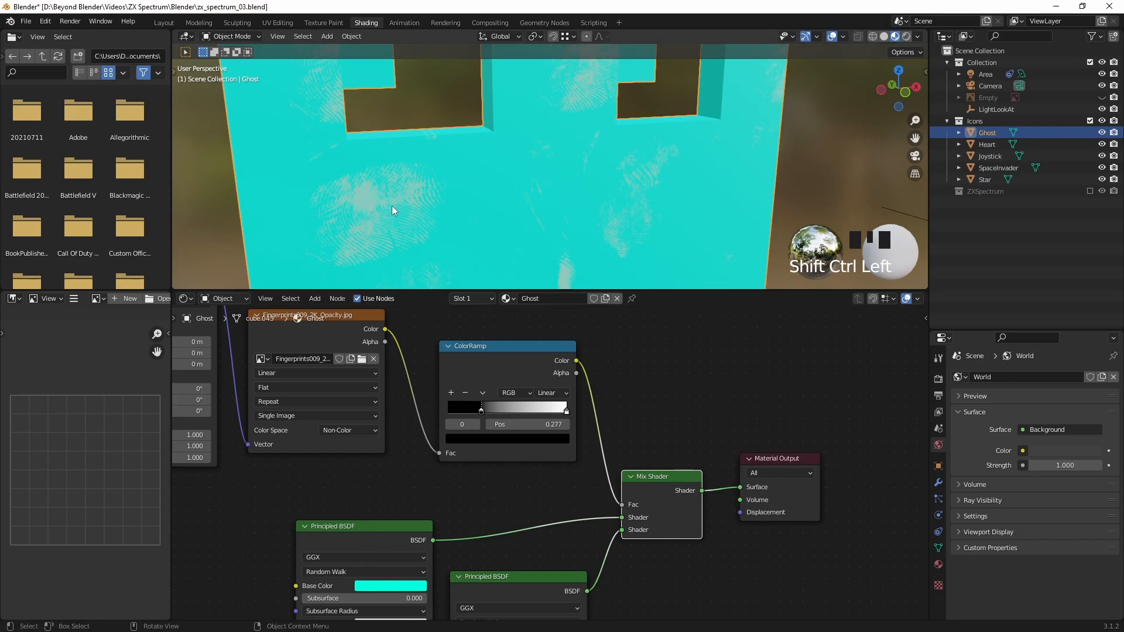
left_click_drag(567, 413, 457, 410)
middle_click_drag(514, 489, 539, 417)
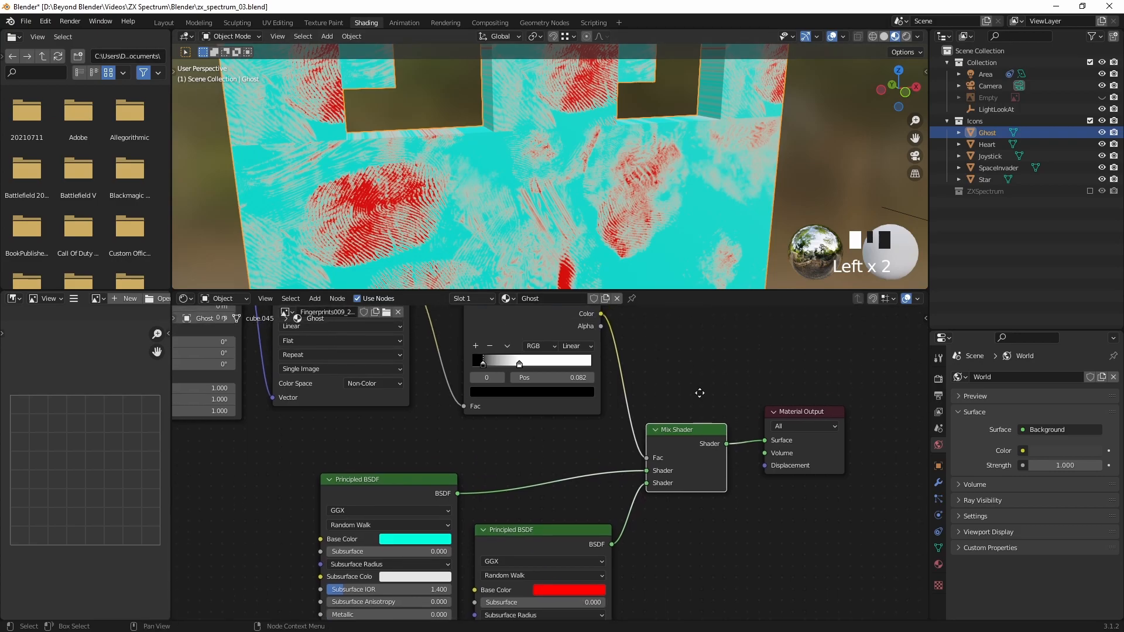
Step: Fine-tune the ColorRamp by placing the white stop at 0.382 and the black stop at 0.041
scroll(644, 210, "down", 5)
scroll(642, 208, "down", 1)
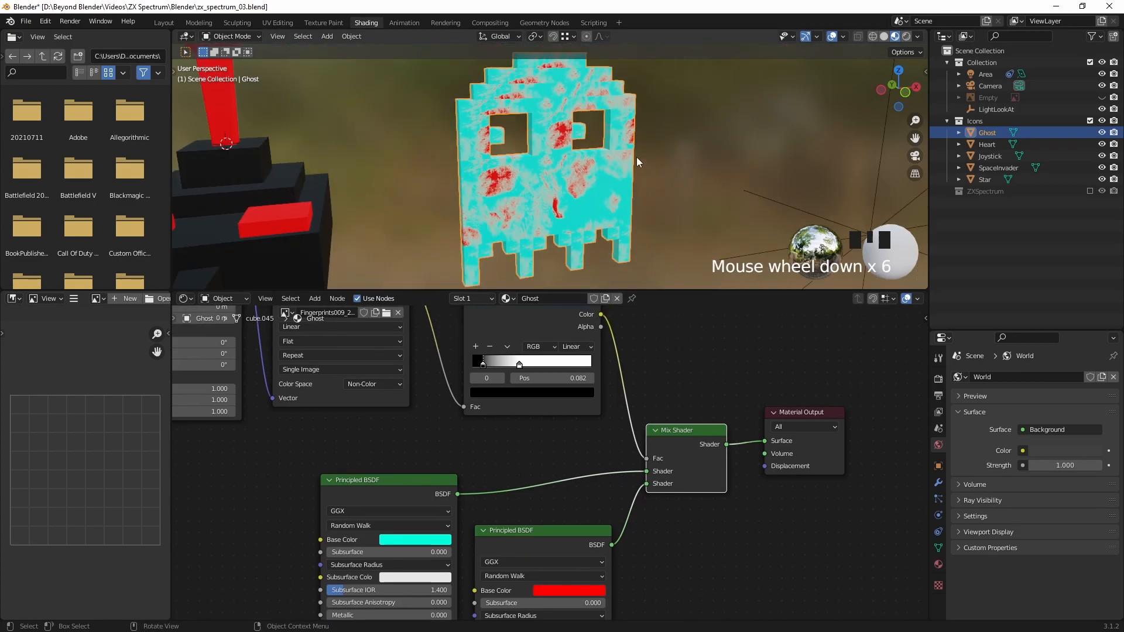
middle_click_drag(687, 177, 673, 187)
mouse_move(519, 364)
left_mouse_down()
mouse_move(528, 368)
mouse_move(519, 368)
left_mouse_up()
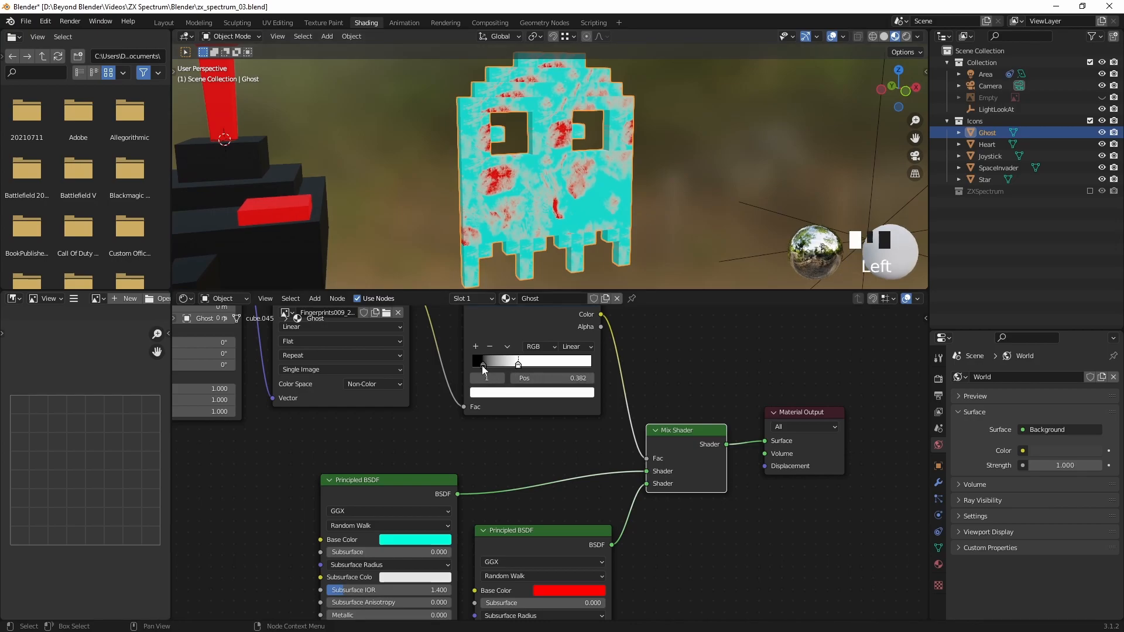
left_click(480, 365)
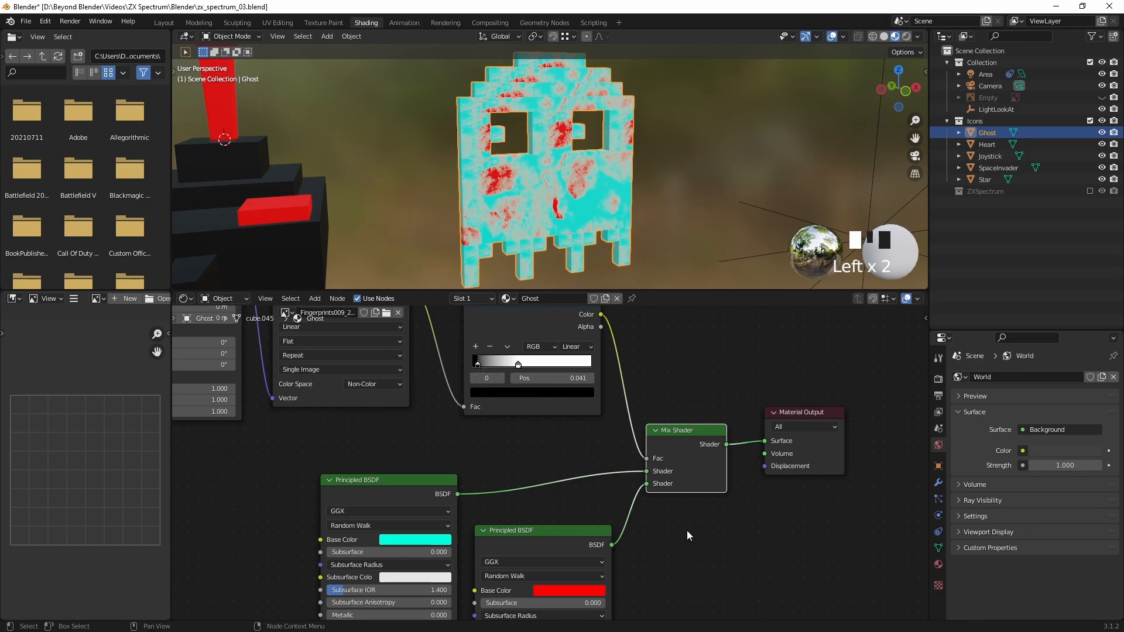
Step: Copy the cyan Base Color of the first Principled BSDF onto the red one
scroll(691, 497, "down", 1)
middle_click_drag(684, 528, 700, 456)
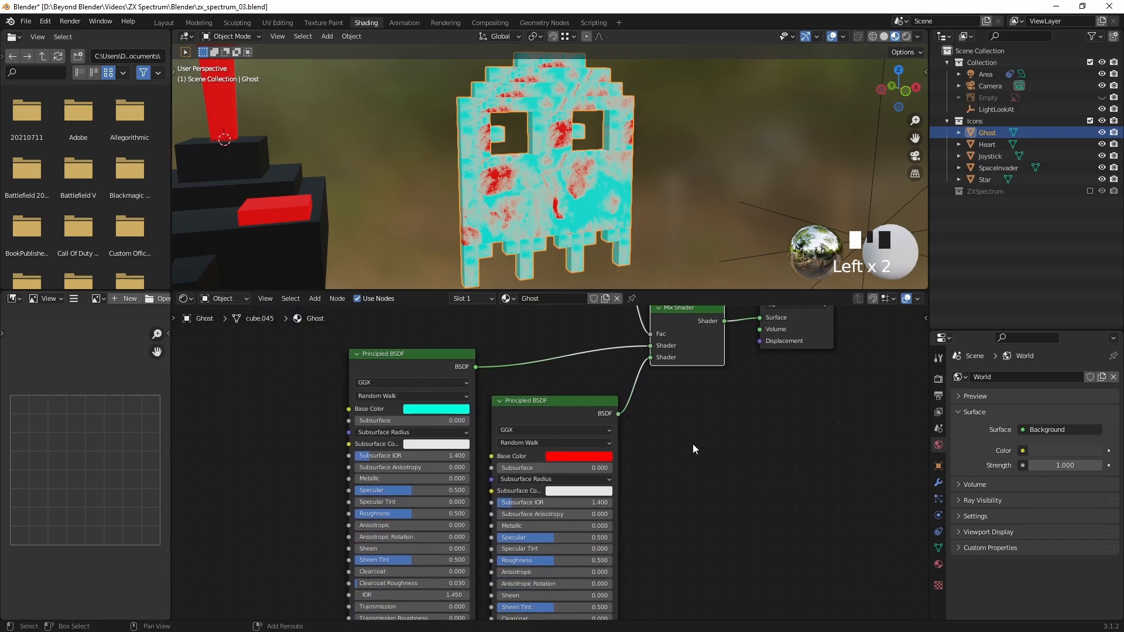
middle_click_drag(693, 446, 737, 444)
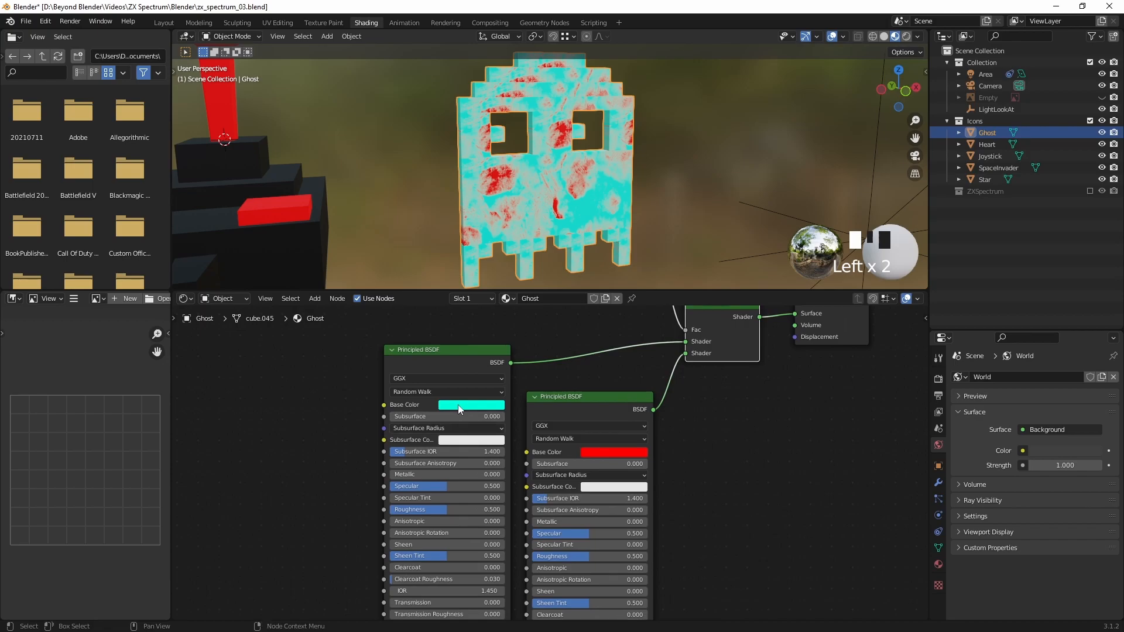
left_click_drag(460, 408, 616, 452)
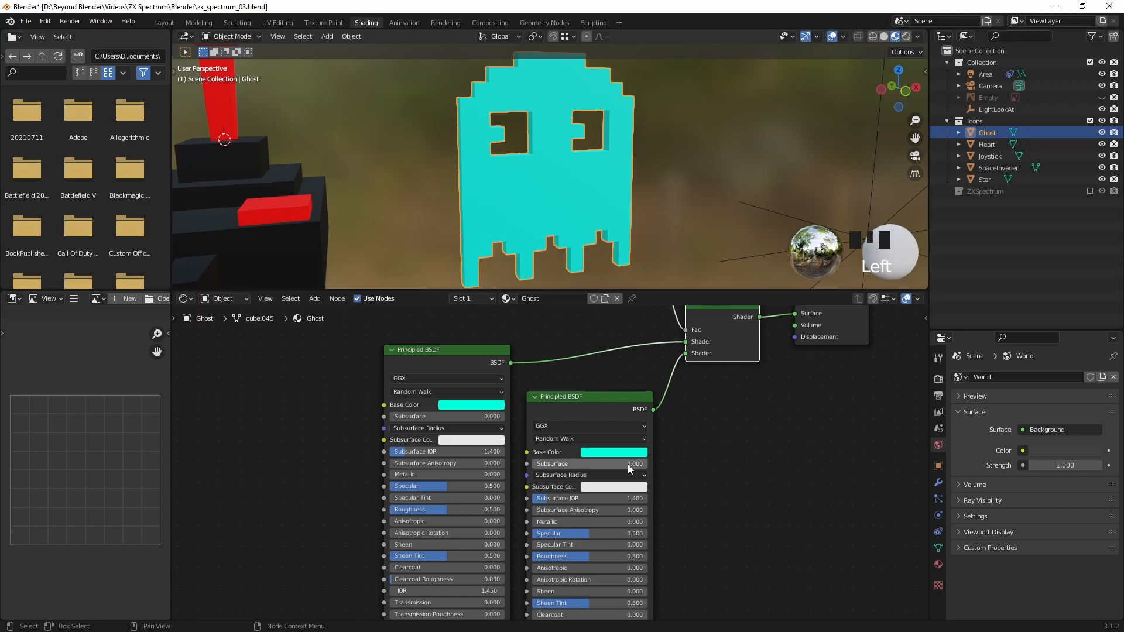
Step: Set the Metallic value of the first Principled BSDF to 1
scroll(746, 516, "up", 1)
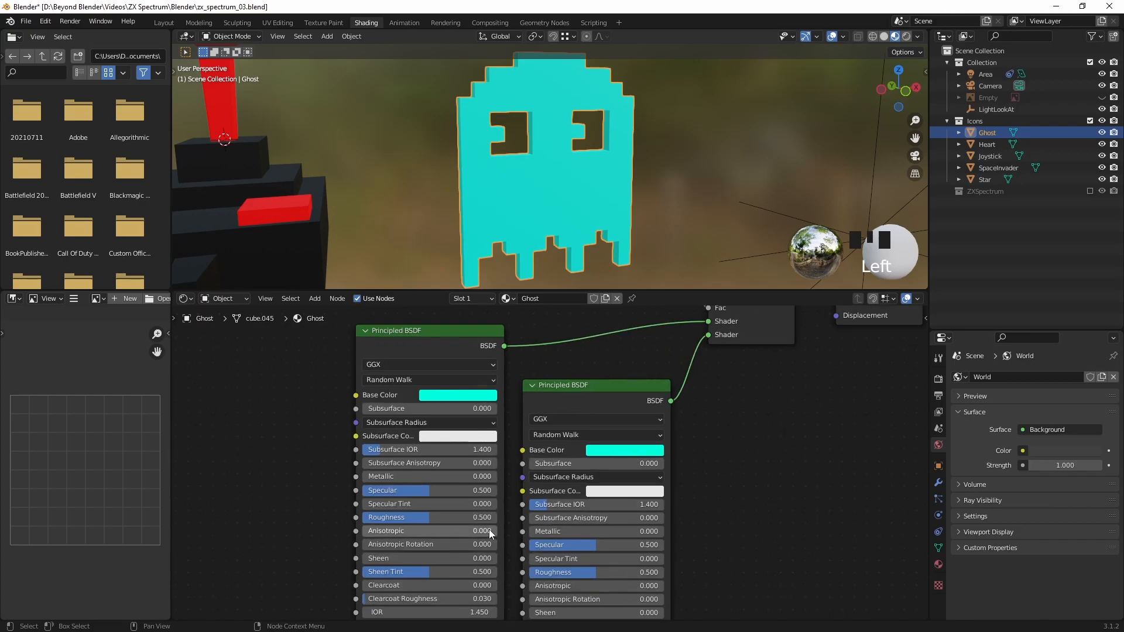
left_click(407, 477)
type("1")
key("Return")
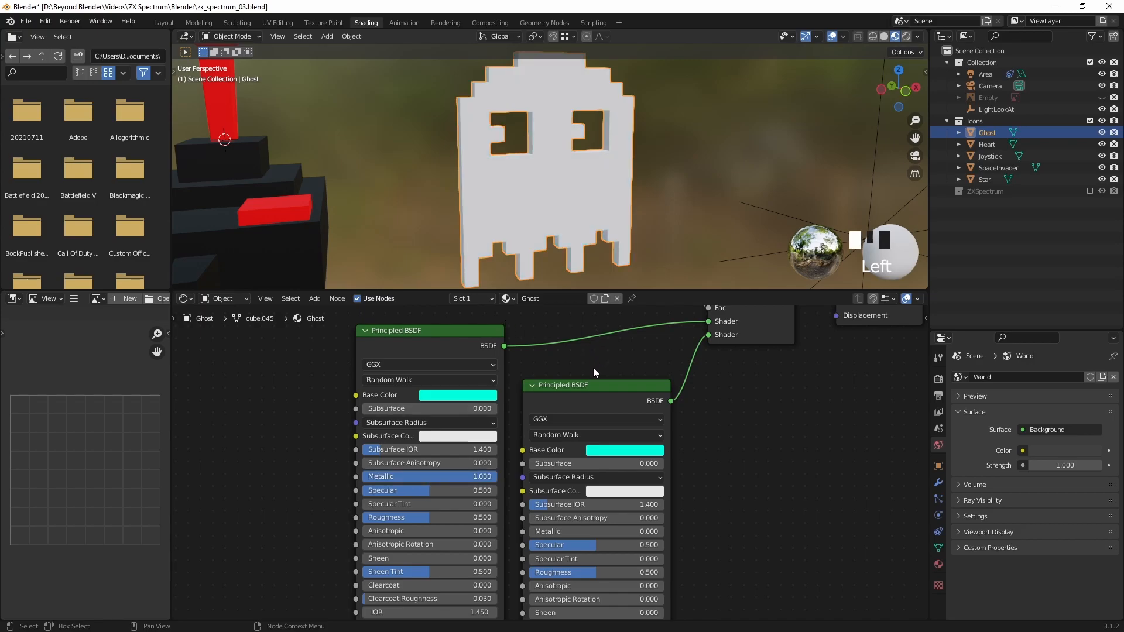
Step: Deselect the ghost and examine the fingerprint pattern across its front and side faces
middle_click_drag(612, 198, 511, 240)
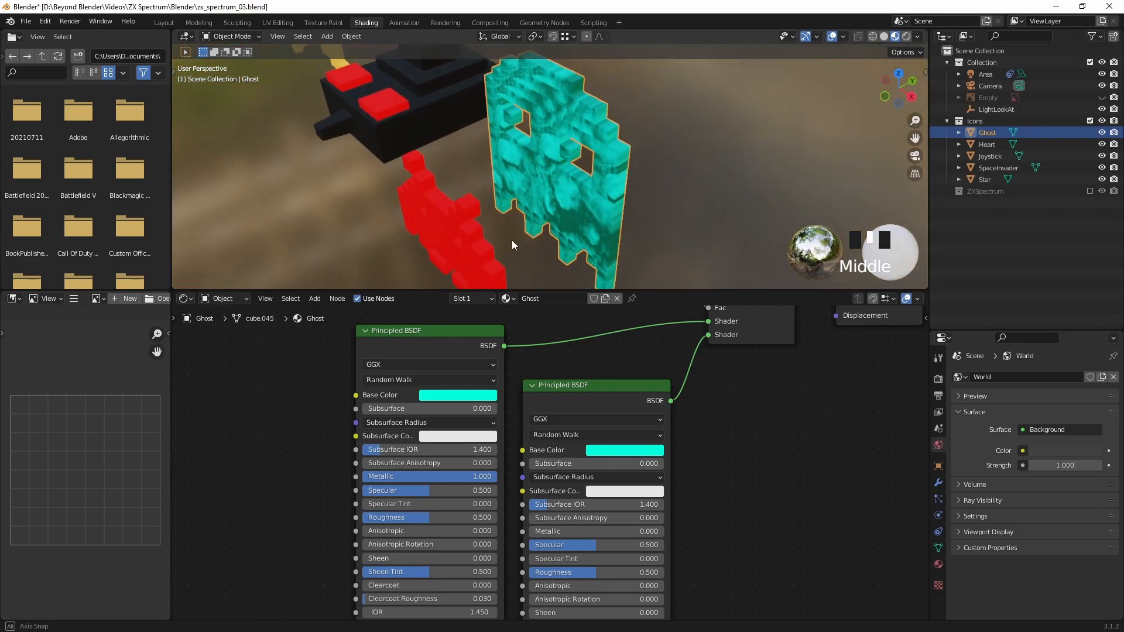
mouse_move(624, 189)
middle_mouse_down()
mouse_move(588, 196)
mouse_move(650, 177)
mouse_move(659, 195)
mouse_move(617, 182)
mouse_move(642, 187)
middle_mouse_up()
scroll(652, 180, "up", 2)
scroll(651, 180, "up", 2)
scroll(652, 179, "down", 1)
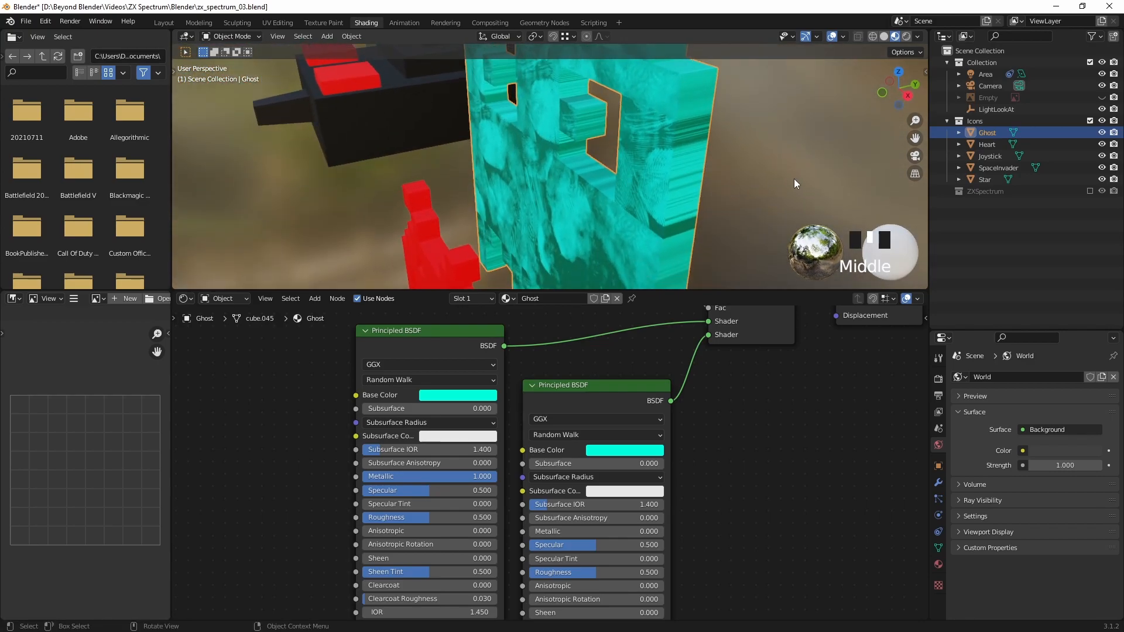
left_click(825, 157)
middle_click_drag(825, 157, 755, 193)
Step: Change the fingerprint image texture's projection from Flat to Box and set its Blend to 0.1
scroll(586, 406, "down", 5)
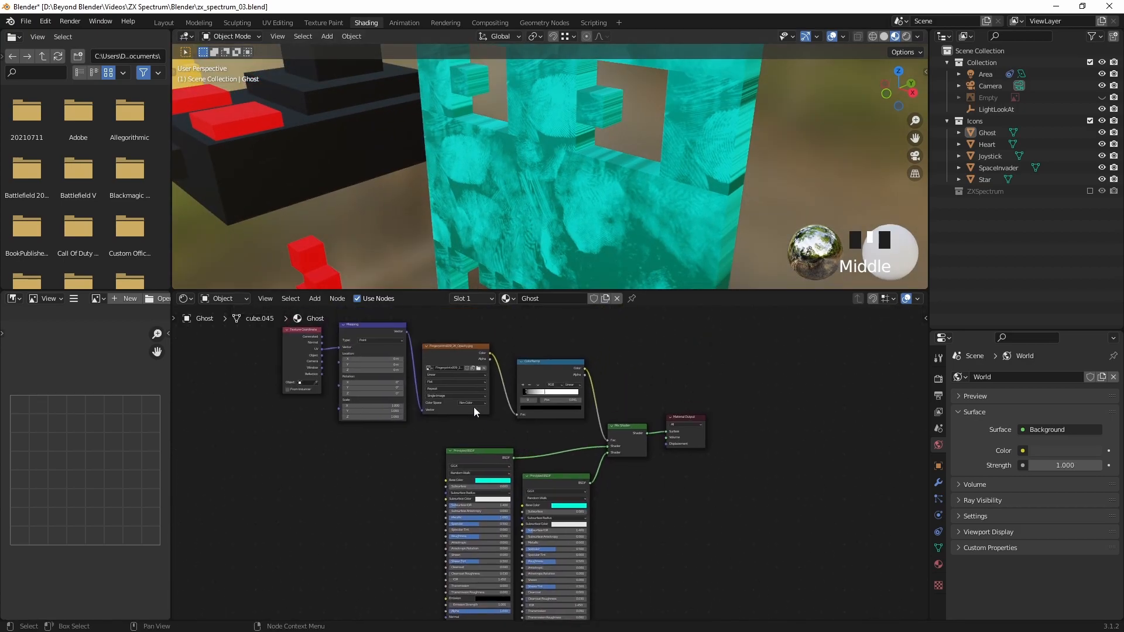
scroll(457, 379, "up", 3)
left_click(413, 405)
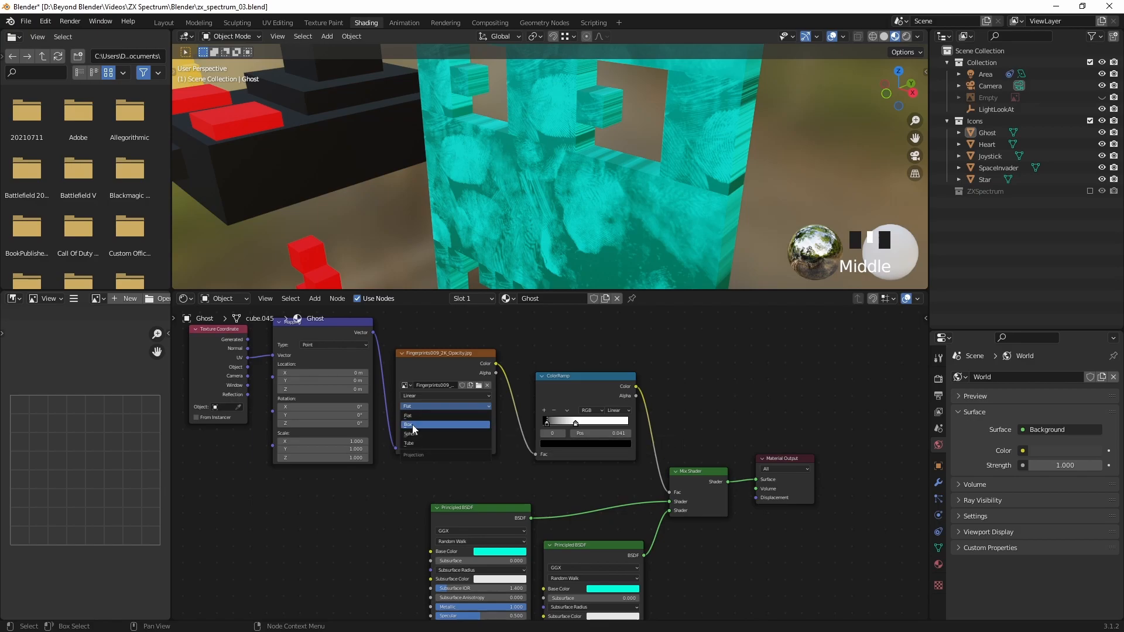
left_click(412, 424)
scroll(427, 426, "up", 3)
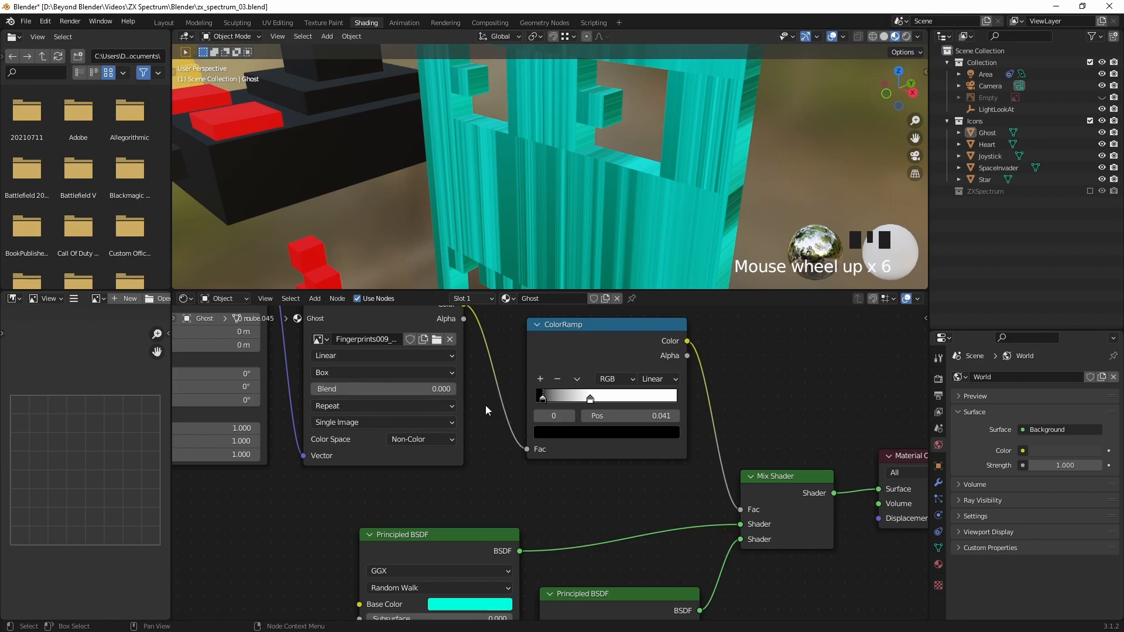
scroll(485, 405, "down", 3)
left_click(470, 427)
left_click(475, 428)
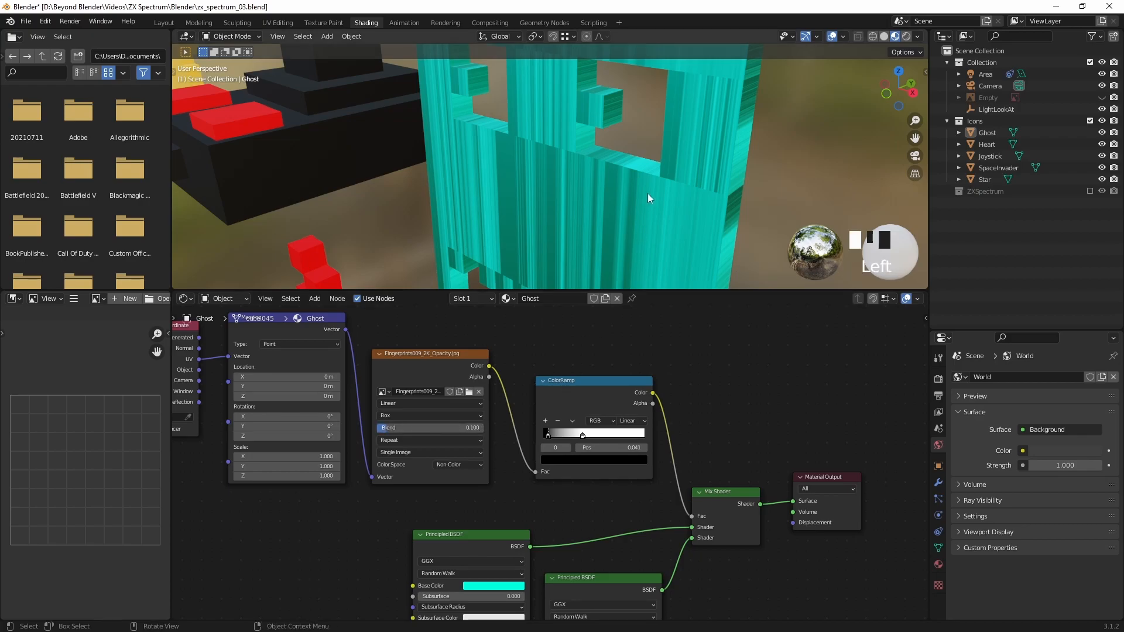
Step: Connect the Texture Coordinate node's Object output to the Mapping node's Vector input in place of UV
scroll(648, 194, "down", 3)
middle_click_drag(647, 194, 656, 216, "shift")
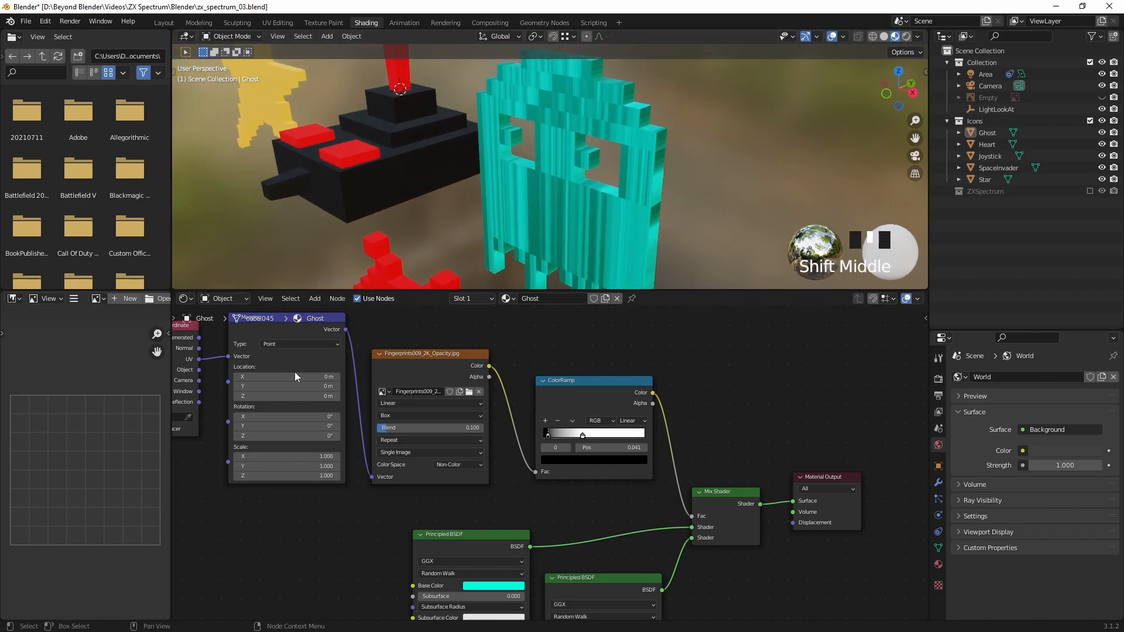
middle_click_drag(197, 338, 262, 351, "shift")
left_click_drag(261, 384, 292, 370)
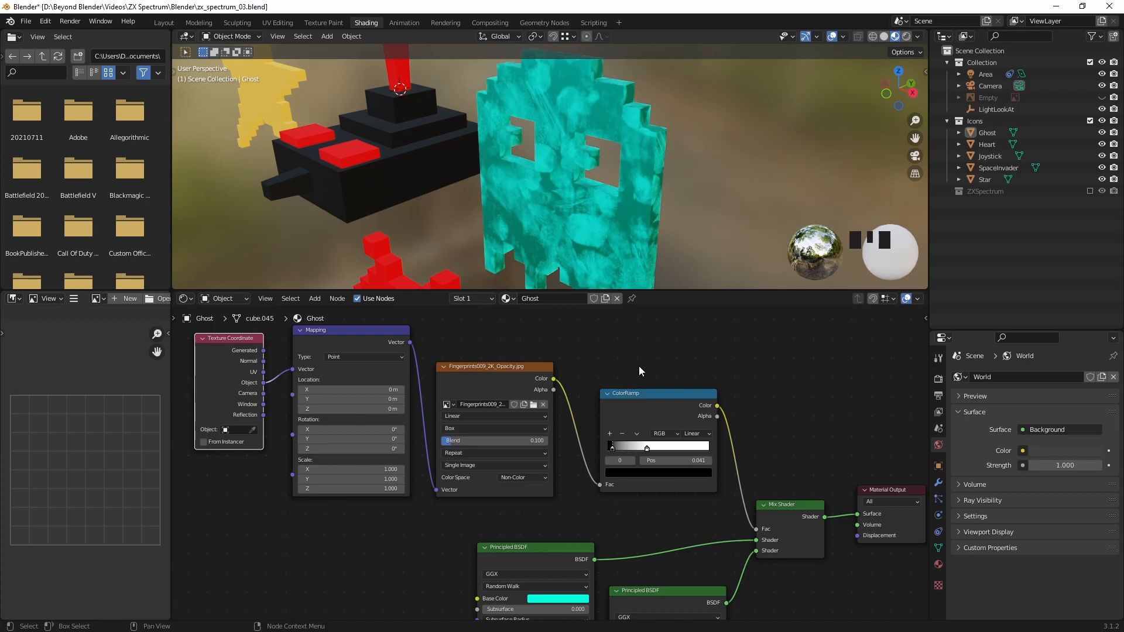
Step: Switch the viewport to rendered shading and inspect the ghost from the front and side
middle_click_drag(638, 169, 574, 140)
left_click(906, 36)
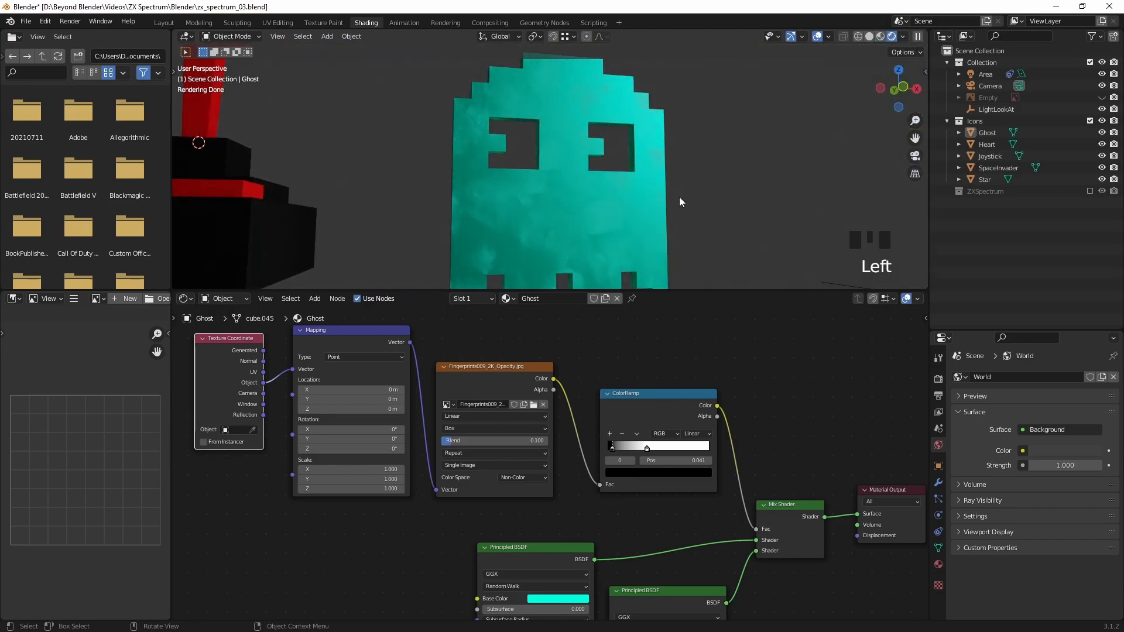
middle_click_drag(665, 181, 707, 192)
Step: Preview the ColorRamp output and lighten its black stop to a grey with a value of 0.205
scroll(792, 440, "up", 2)
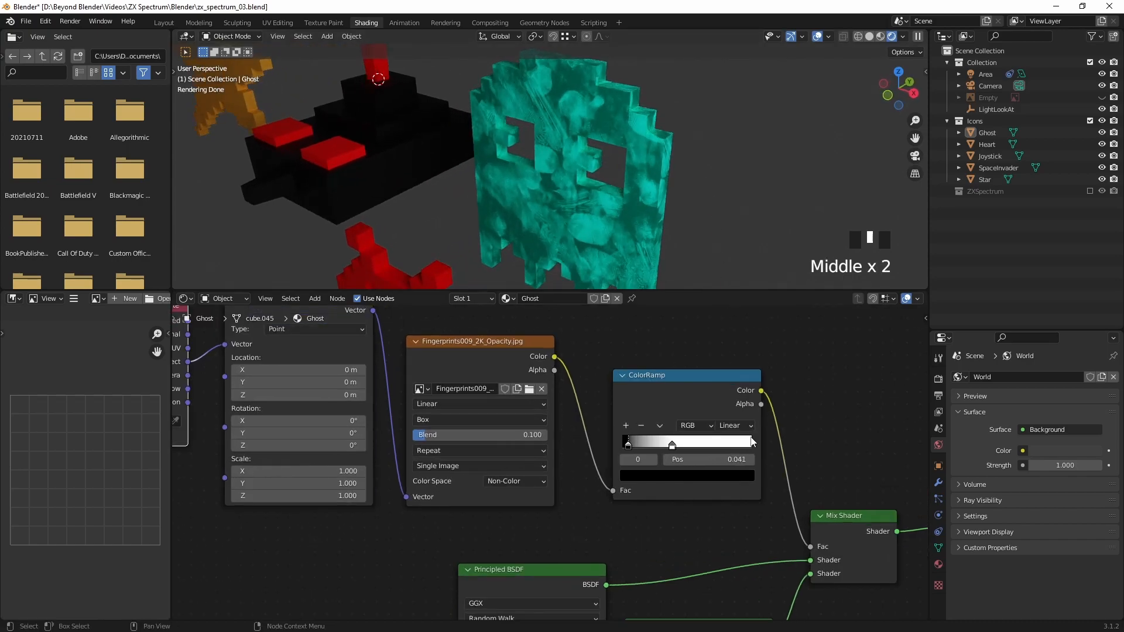
middle_click_drag(794, 440, 768, 436, "shift")
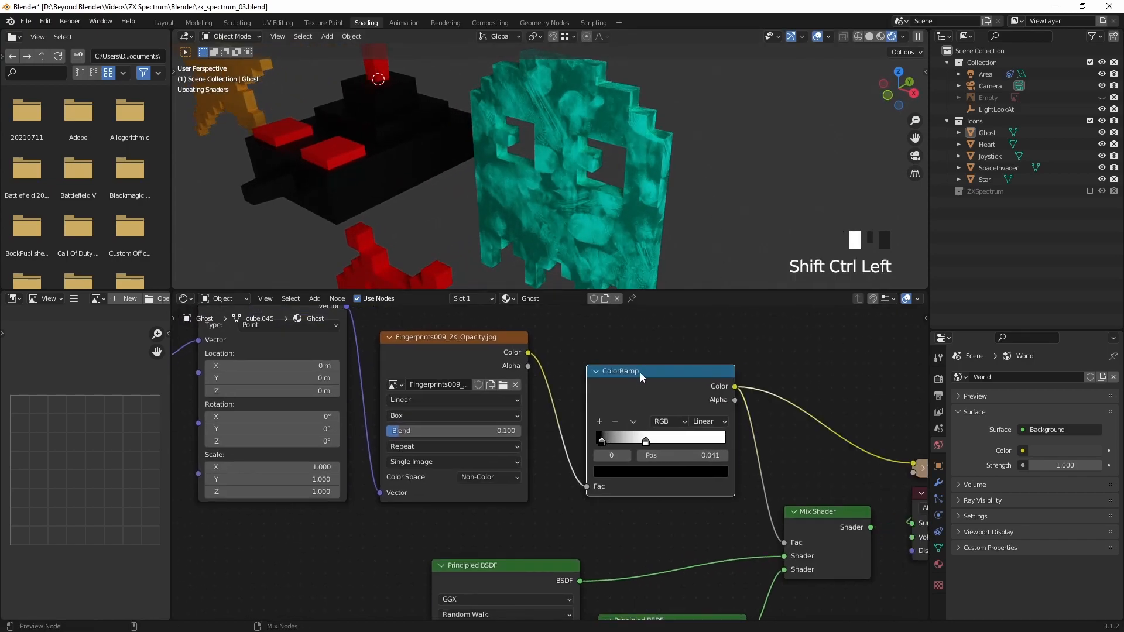
left_click(641, 372, "ctrl+shift")
left_click(603, 446)
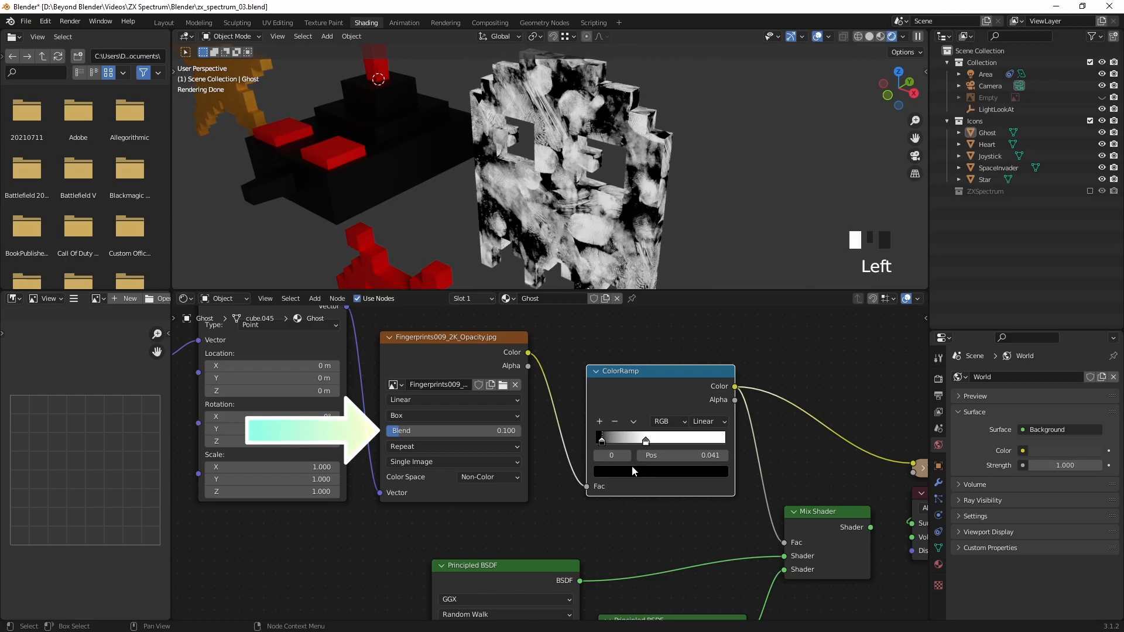
left_click(641, 471)
left_click(699, 346)
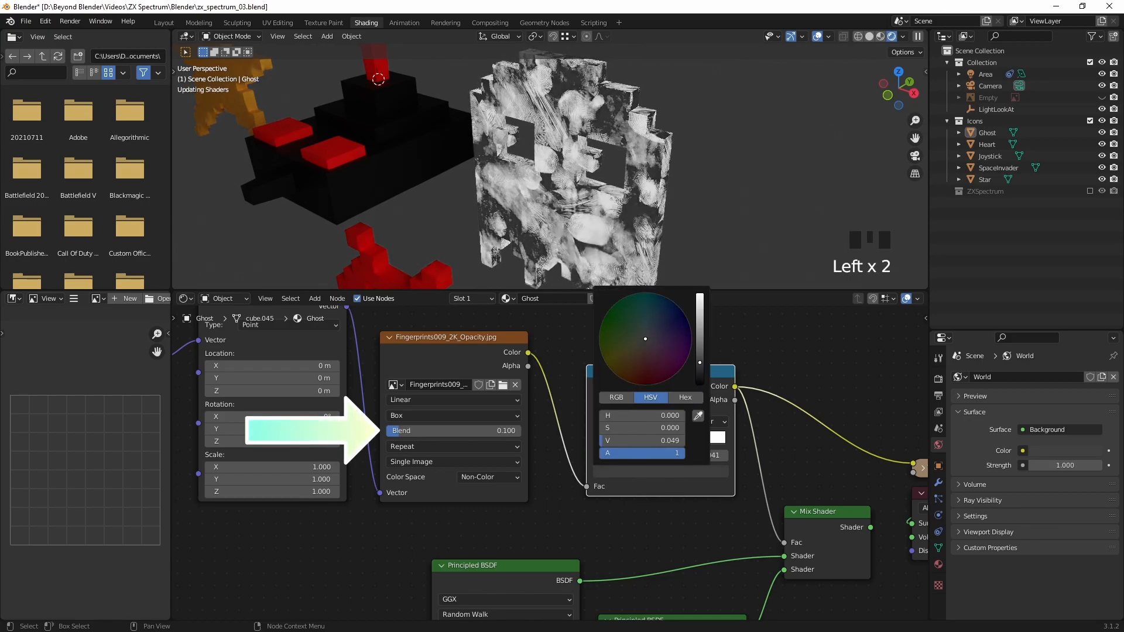
left_click_drag(699, 346, 700, 340)
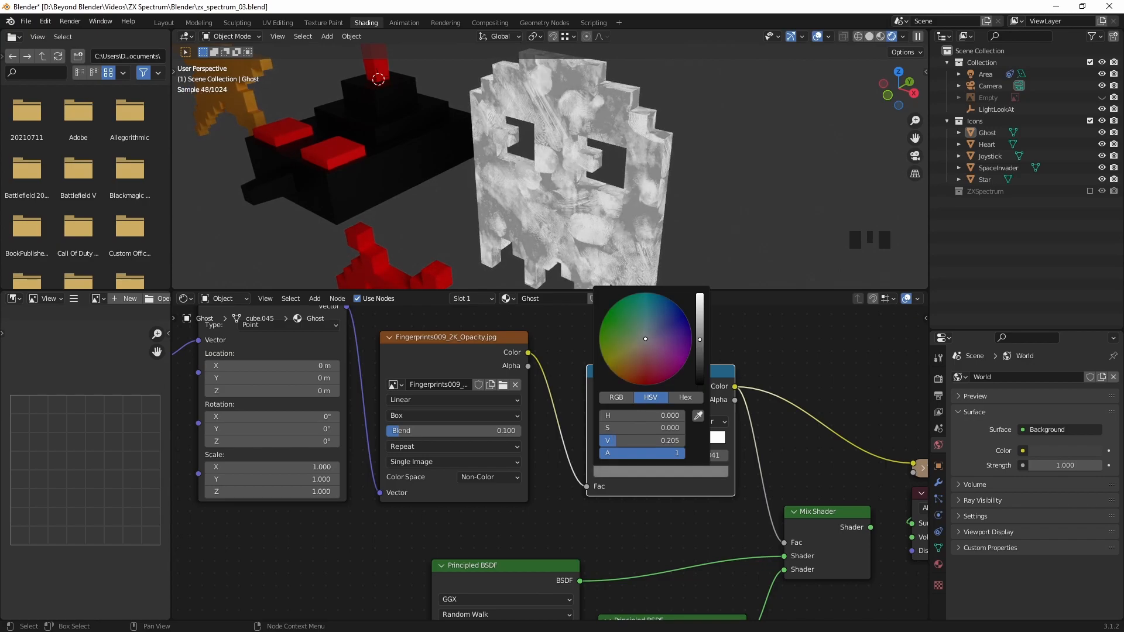
Step: Restore the Mix Shader as the material output and check the rendered ghost from several angles
left_click(815, 507, "ctrl+shift")
left_click(814, 507, "ctrl+shift")
middle_click_drag(613, 160, 675, 139)
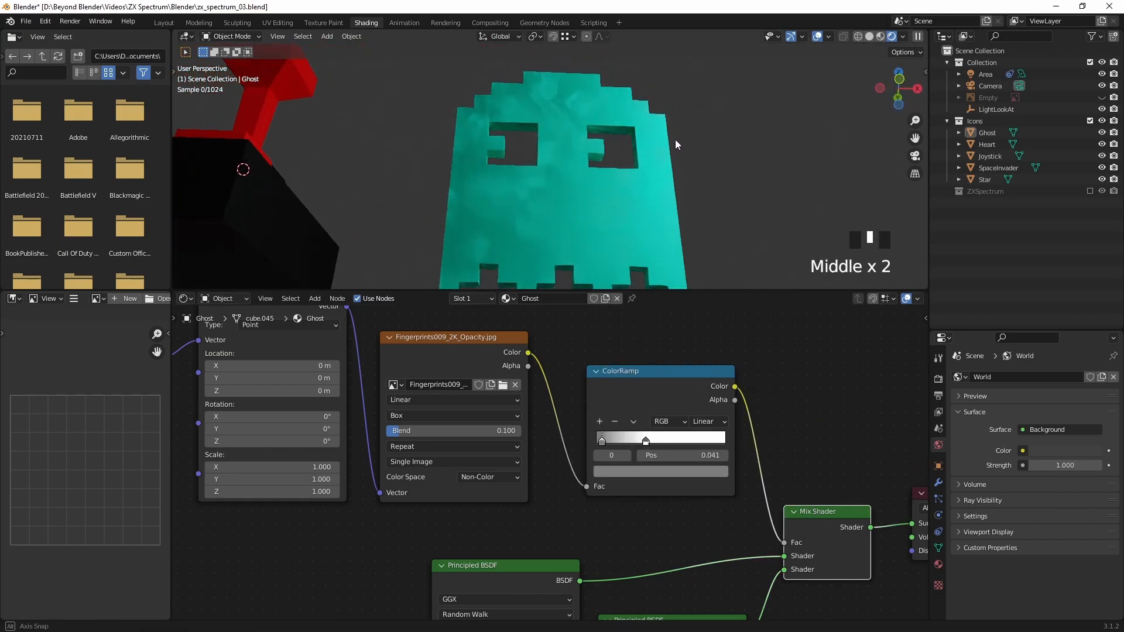
middle_click_drag(708, 177, 729, 189)
scroll(728, 190, "down", 6)
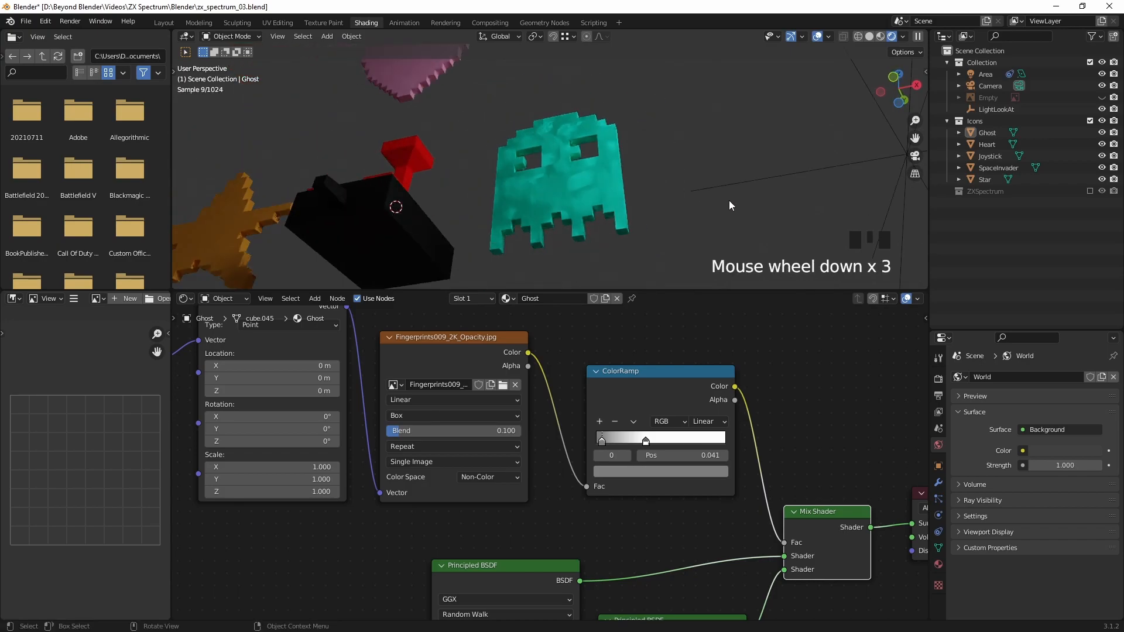
Step: Disable Scene World for the rendered viewport and choose the city-building HDRI as its lighting environment
mouse_move(644, 214)
middle_mouse_down()
mouse_move(676, 258)
mouse_move(661, 270)
middle_mouse_up()
left_click(902, 37)
left_click(868, 106)
mouse_move(645, 170)
middle_mouse_down()
mouse_move(714, 170)
mouse_move(778, 141)
middle_mouse_up()
left_click(903, 36)
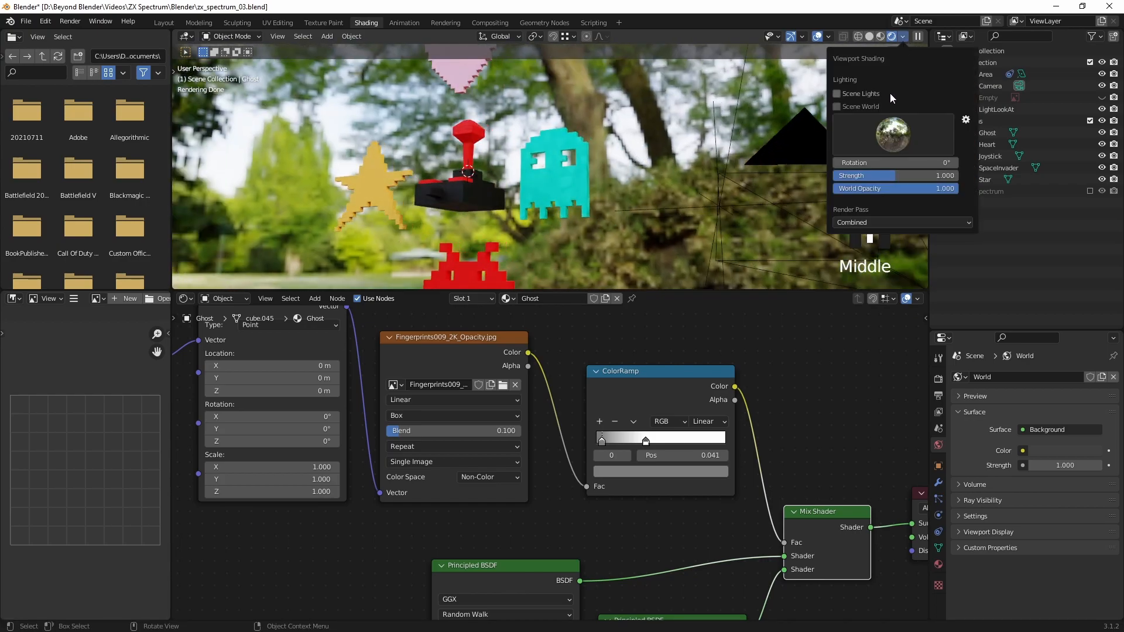
left_click(885, 135)
left_click(688, 174)
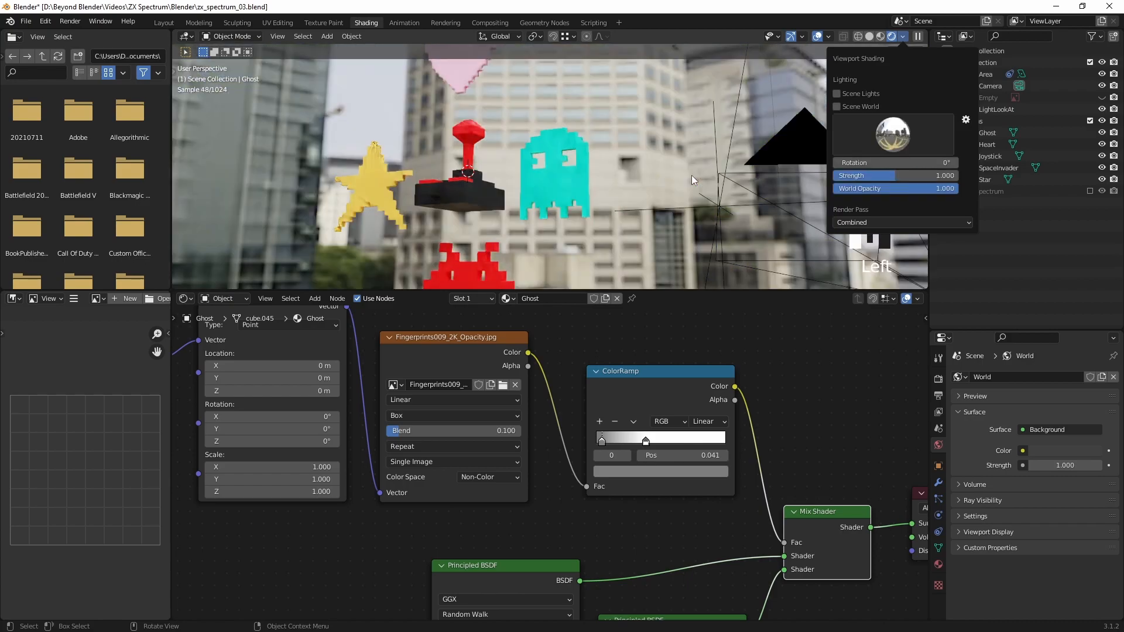
Step: Set the metallic Principled BSDF's roughness to 0.25 and check the ghost's reflections
middle_click_drag(624, 206, 673, 253, "shift")
scroll(635, 202, "up", 4)
scroll(640, 170, "up", 2)
middle_click_drag(725, 217, 793, 300)
middle_click_drag(664, 577, 623, 390)
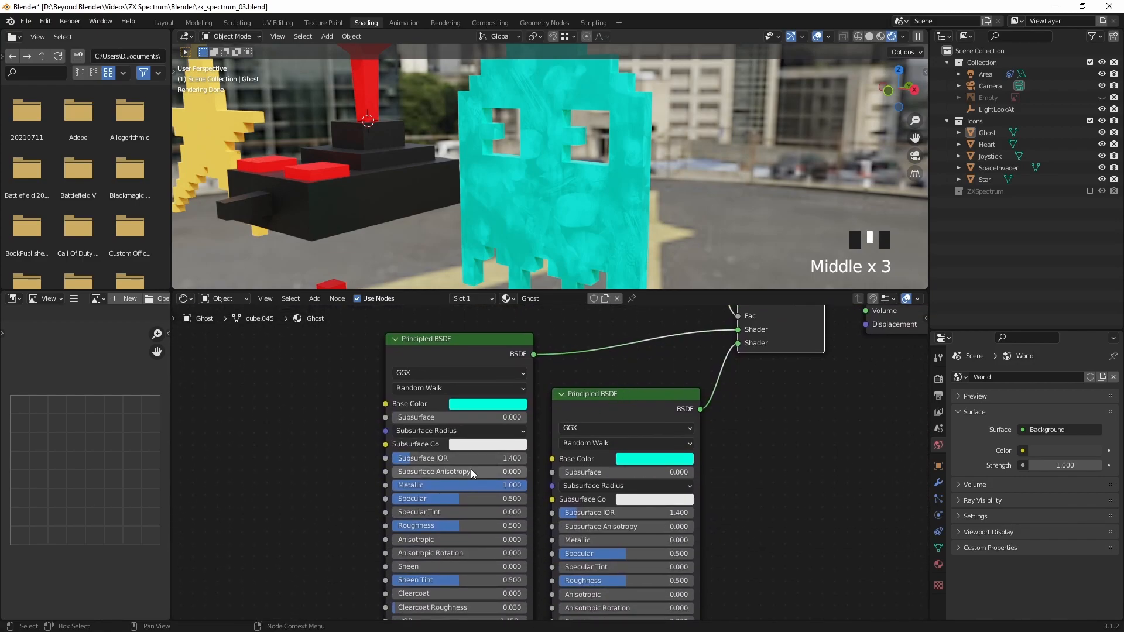
left_click(493, 525)
type(".25")
key("Return")
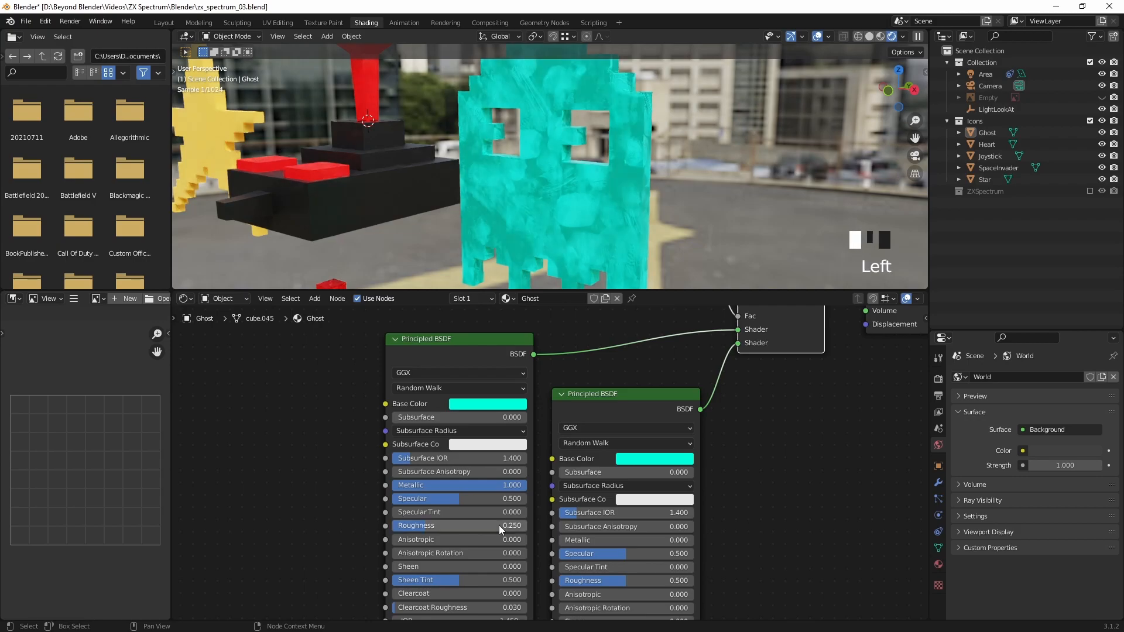
middle_click_drag(510, 213, 721, 138)
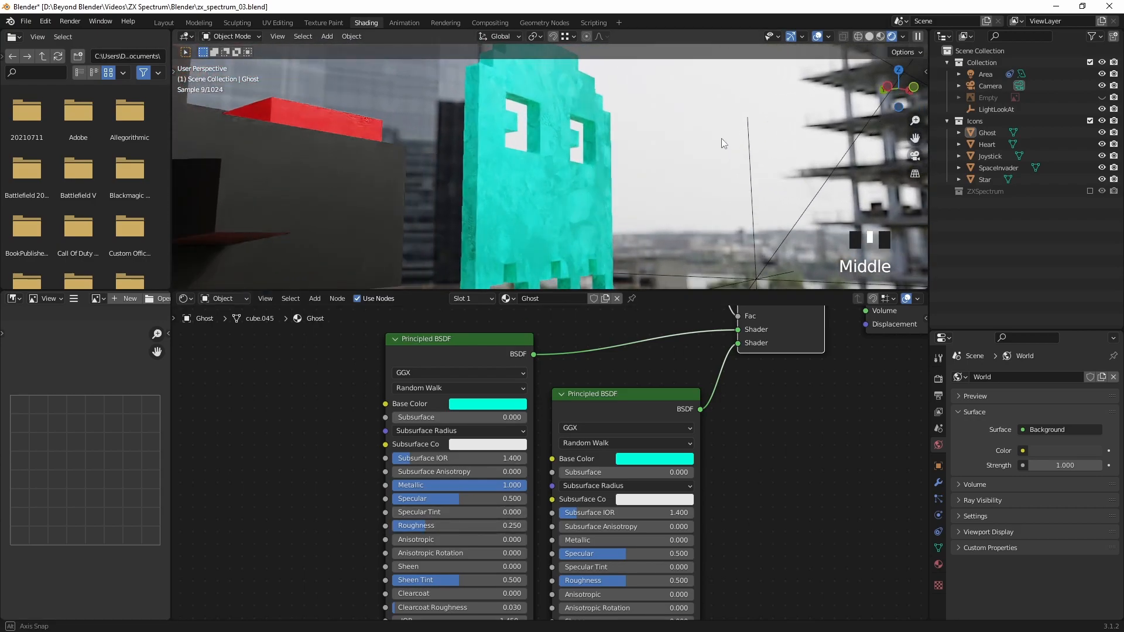
middle_click_drag(707, 175, 698, 171)
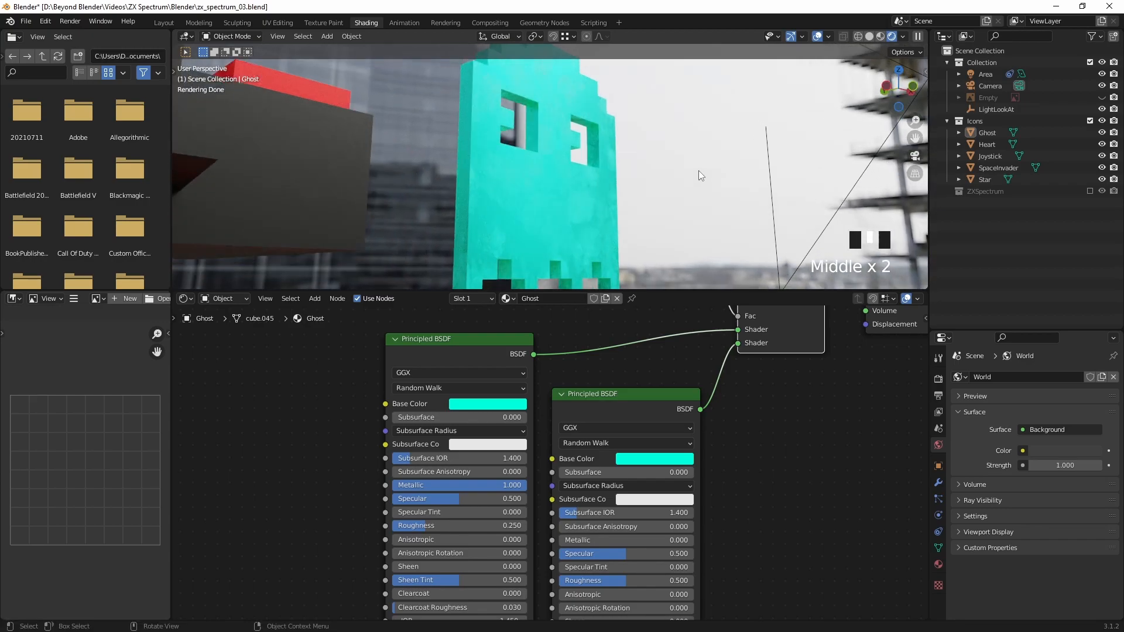
Step: Darken the ColorRamp's white stop to a light grey and check the ghost from several angles
middle_click_drag(770, 457, 712, 607)
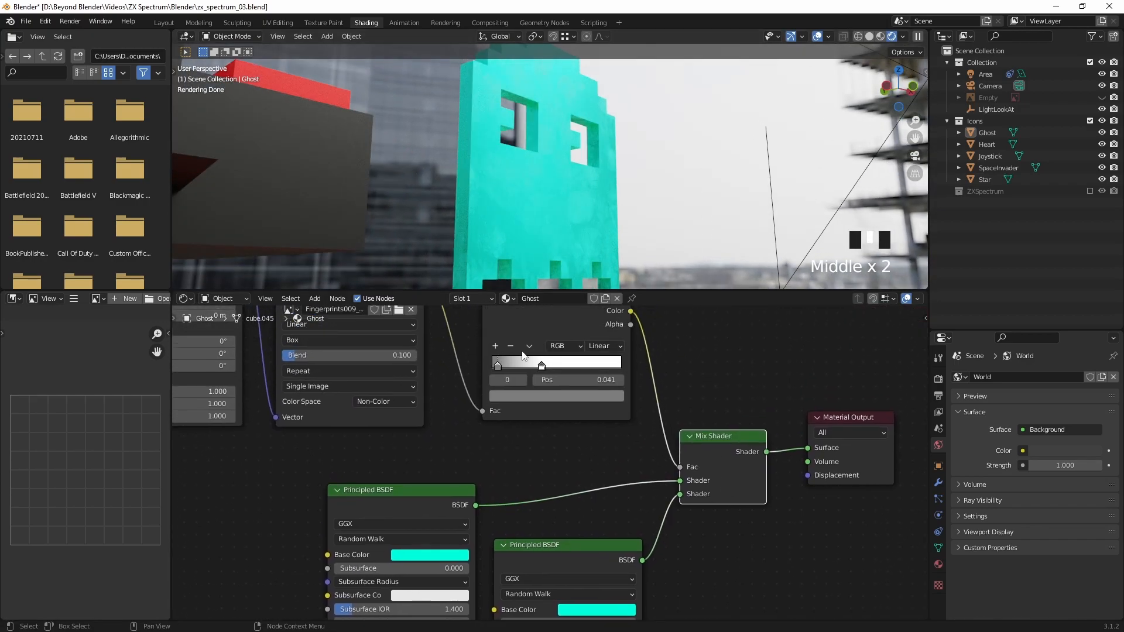
left_click(542, 366)
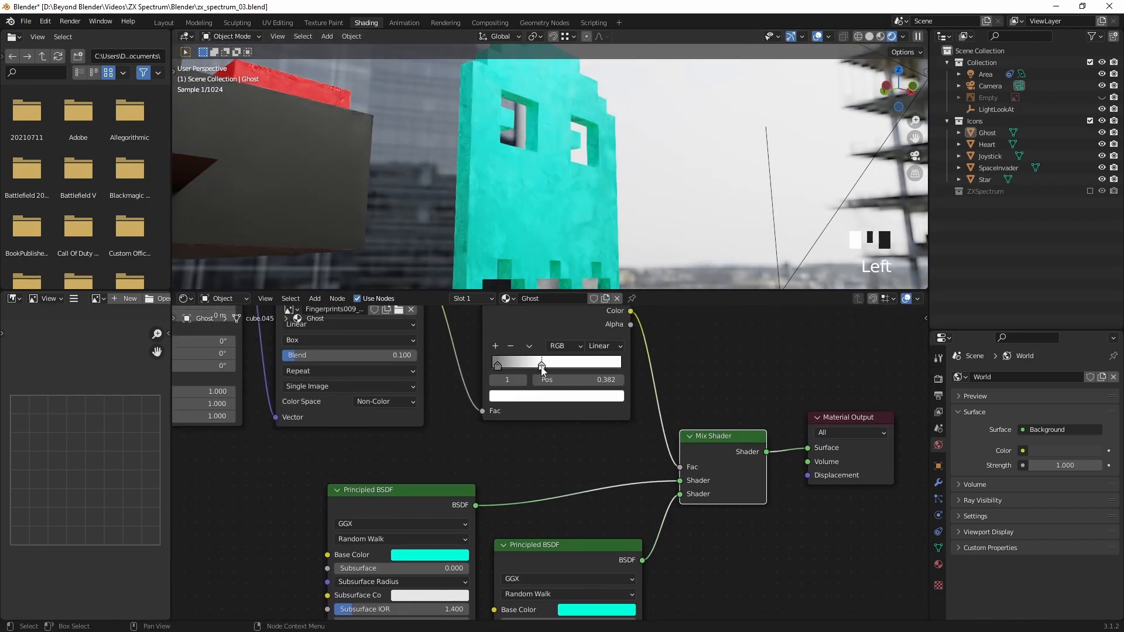
left_click(550, 396)
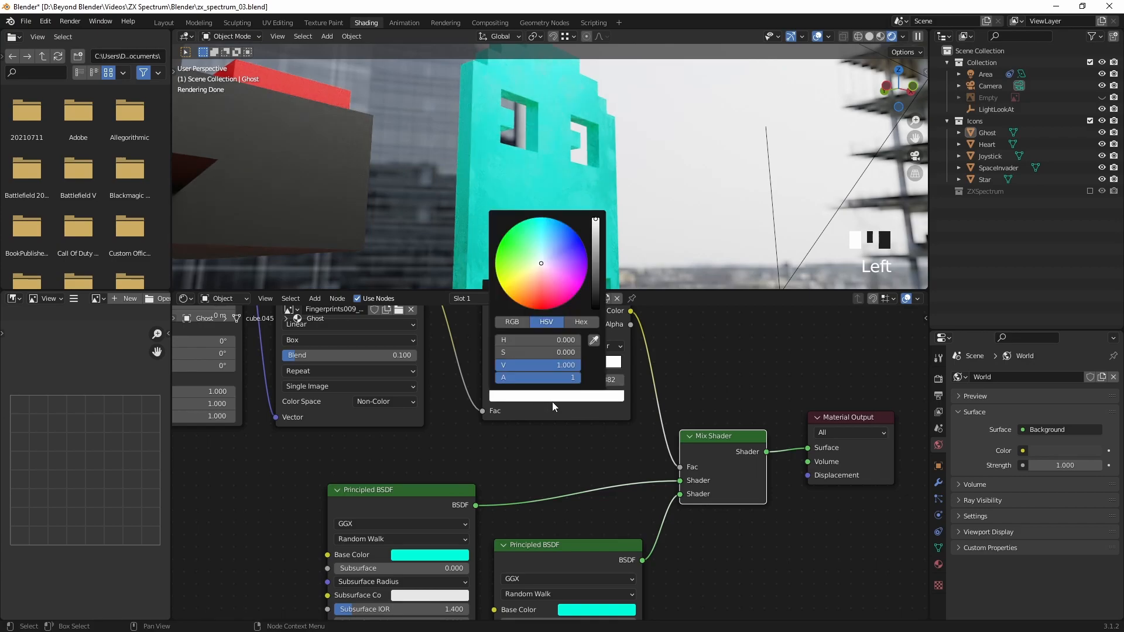
left_click(597, 225)
mouse_move(596, 225)
left_mouse_down()
mouse_move(596, 265)
mouse_move(595, 239)
left_mouse_up()
scroll(650, 191, "up", 3)
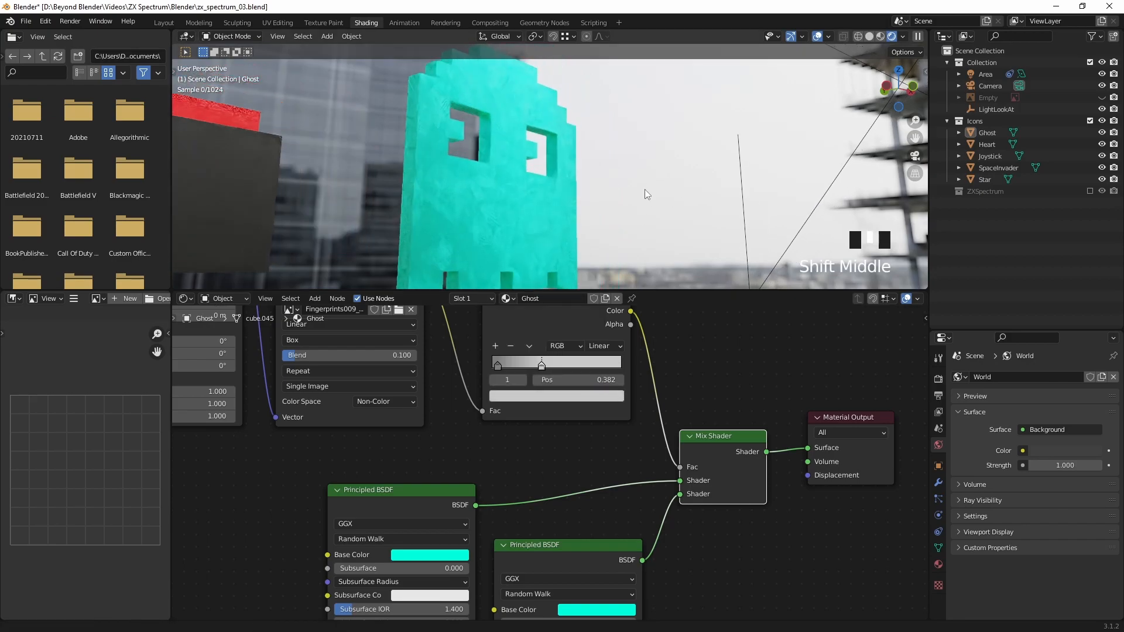
middle_click_drag(711, 195, 605, 165)
scroll(609, 177, "down", 4)
middle_click_drag(635, 220, 700, 223)
scroll(702, 232, "down", 3)
scroll(718, 219, "up", 3)
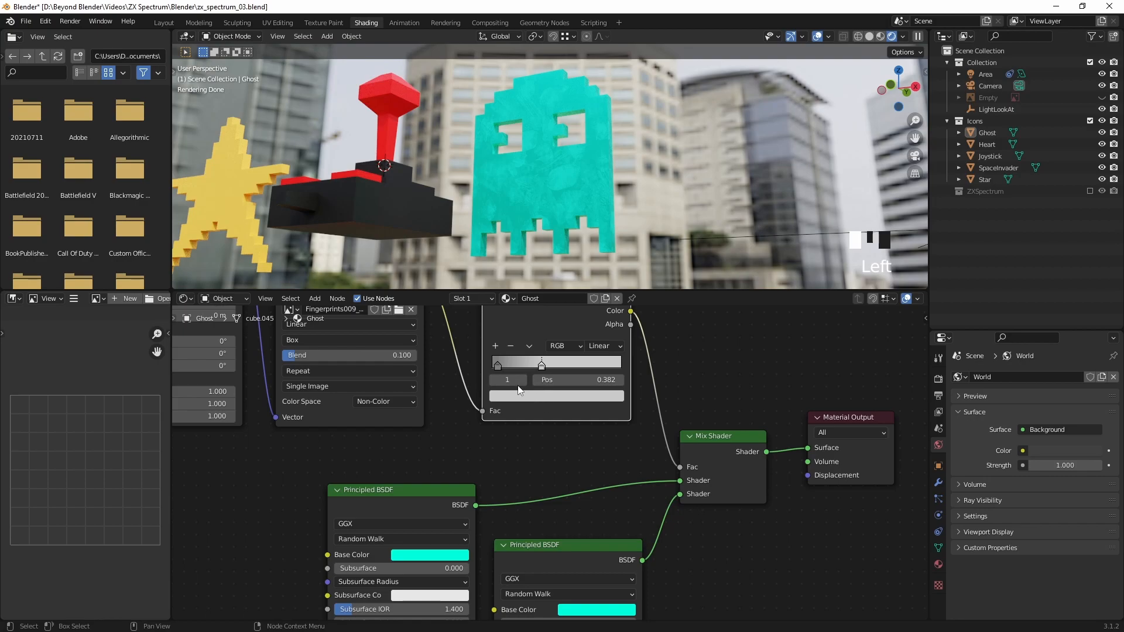
Step: Set the ColorRamp's dark stop to pure black with a value of 0 and inspect the ghost
left_click(497, 366)
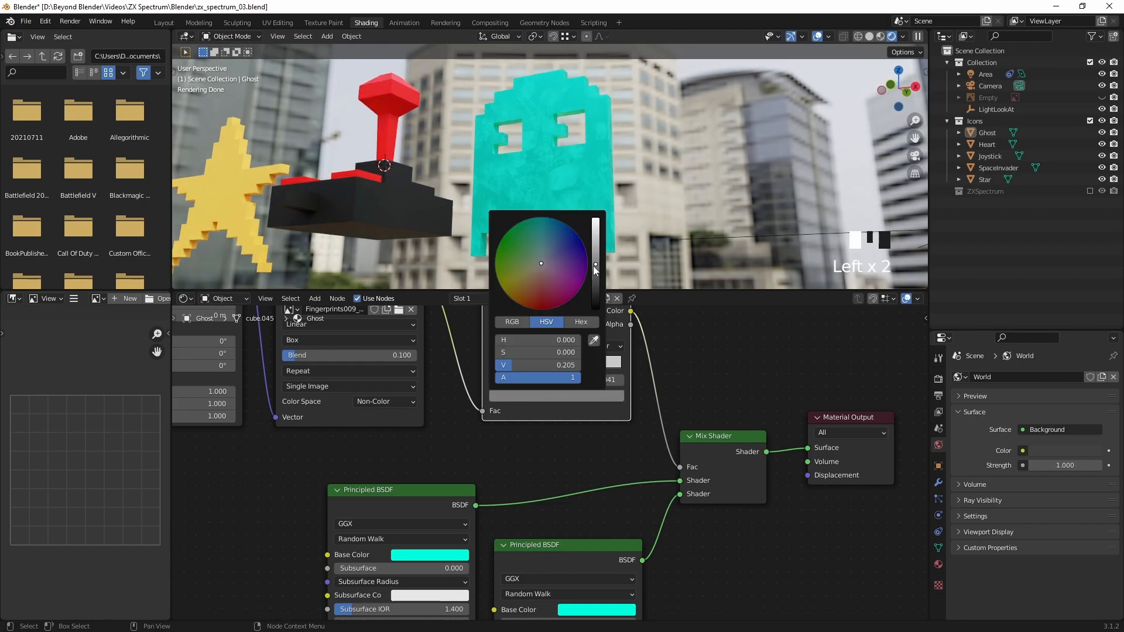
left_click_drag(593, 267, 595, 308)
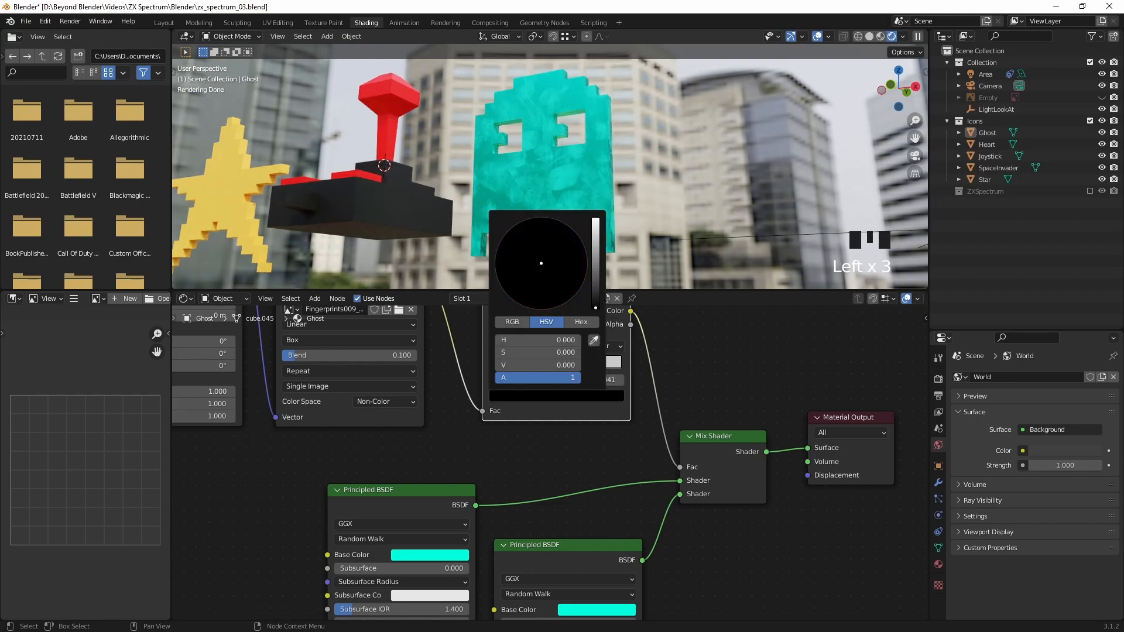
middle_click_drag(656, 211, 755, 216)
mouse_move(681, 202)
middle_mouse_down()
mouse_move(729, 191)
mouse_move(685, 182)
middle_mouse_up()
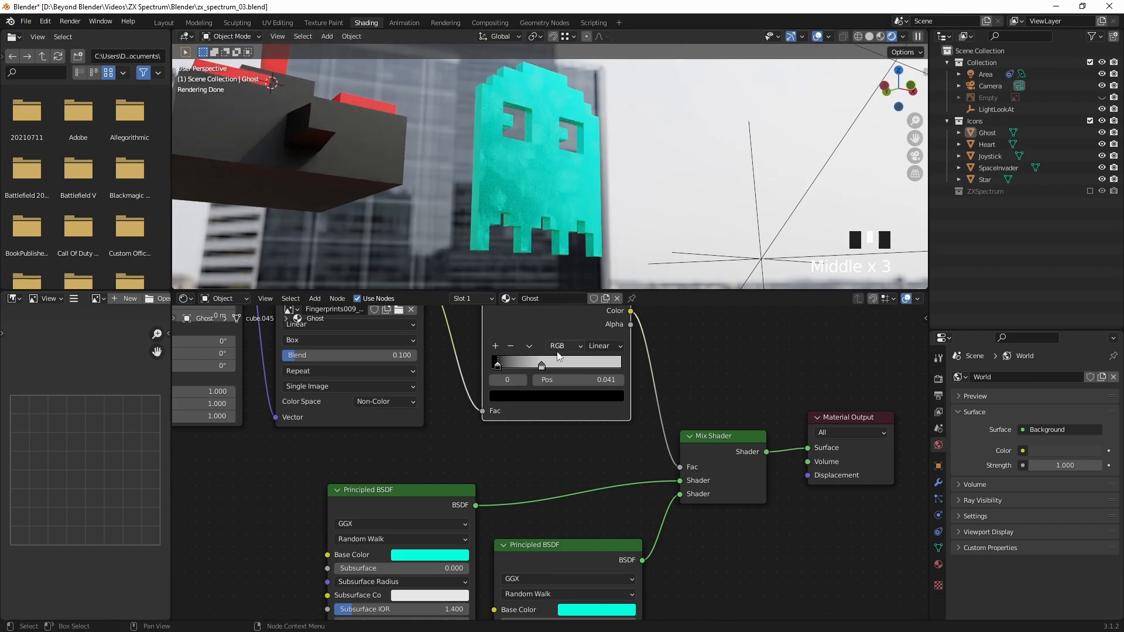
Step: Darken the ColorRamp's light stop to a near-black grey with a value of about 0.044
left_click(542, 366)
left_click(567, 397)
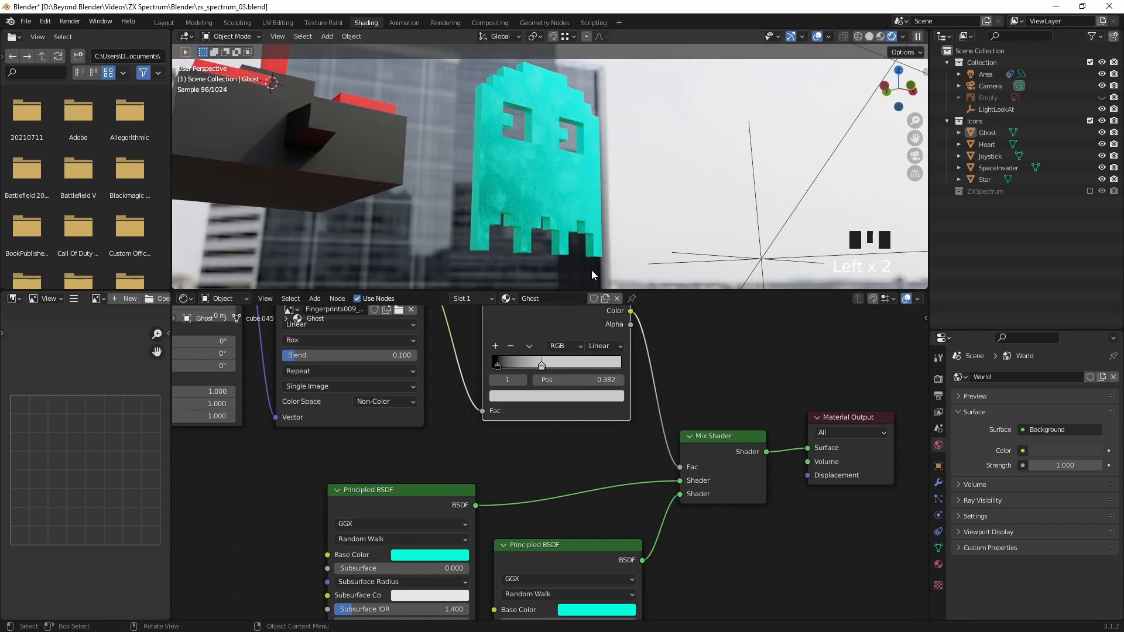
left_click(568, 401)
scroll(596, 243, "down", 12)
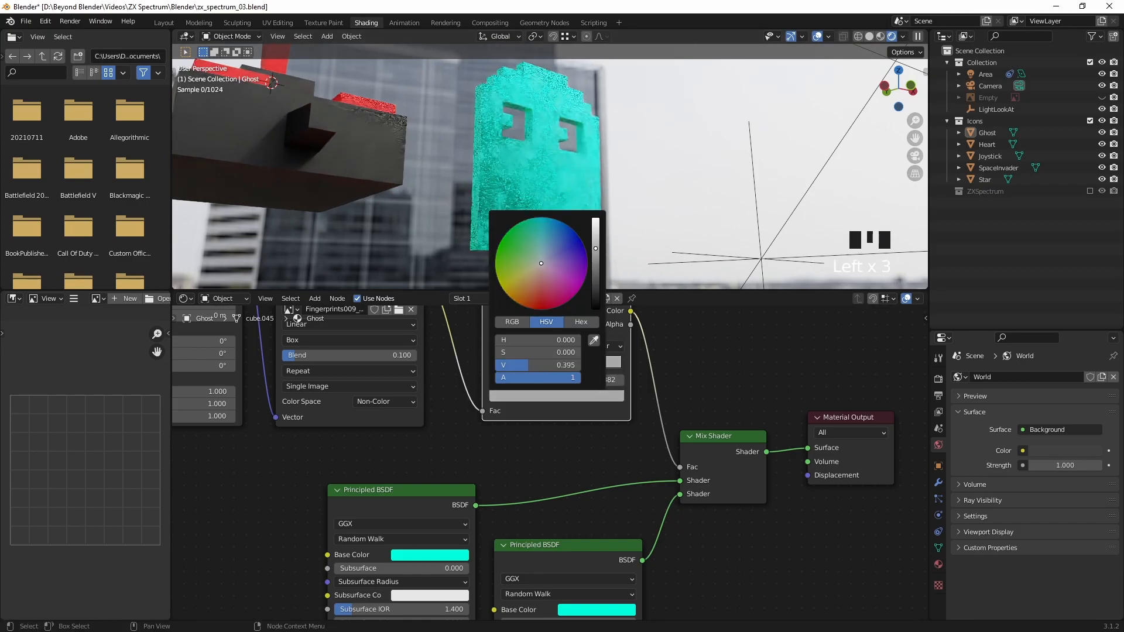
left_click_drag(595, 274, 595, 292)
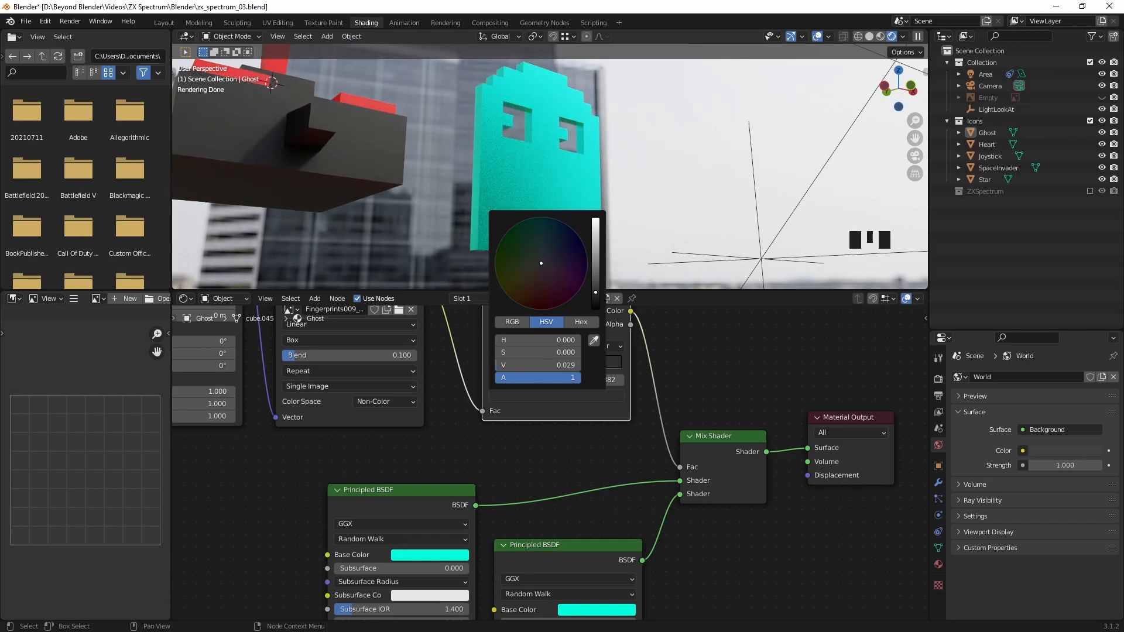
middle_click_drag(640, 181, 679, 198)
scroll(694, 198, "up", 4)
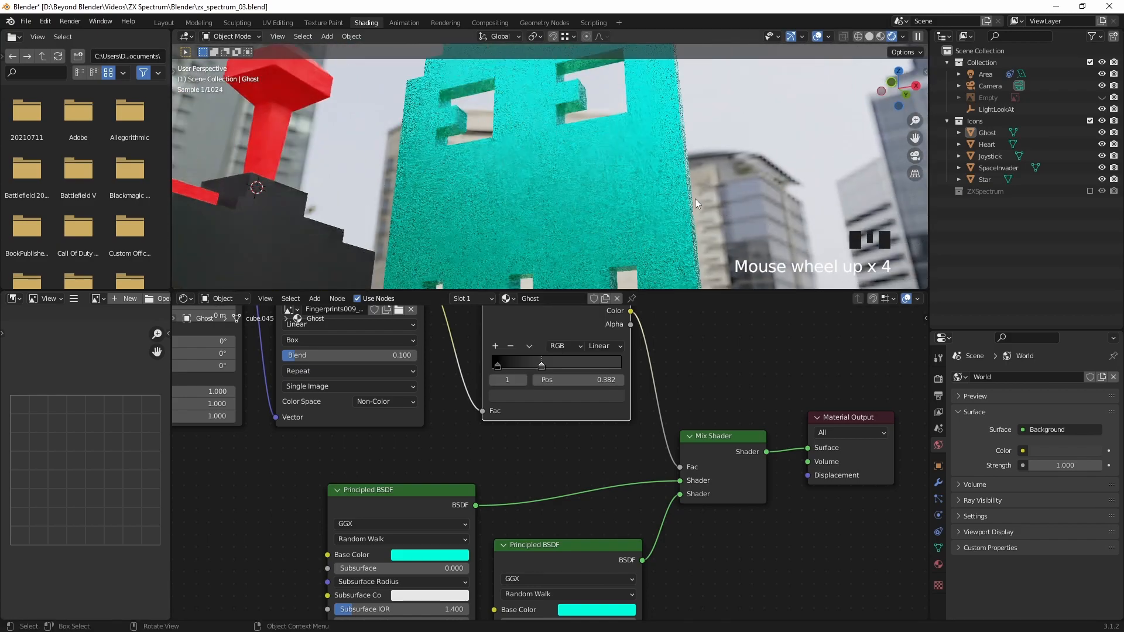
middle_click_drag(756, 202, 740, 199)
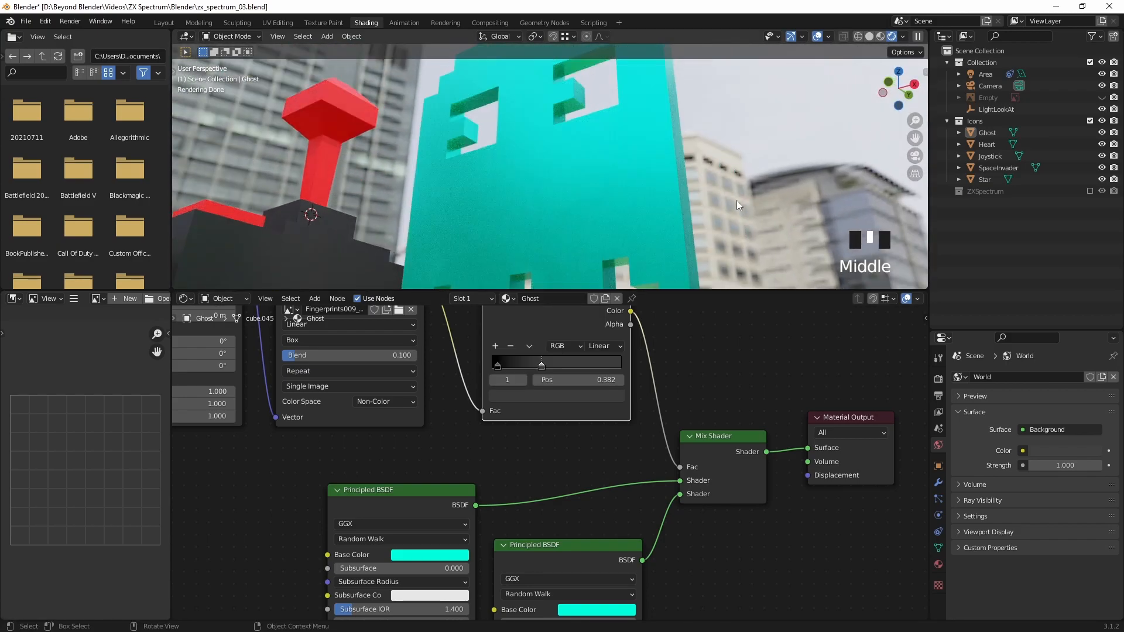
Step: Lighten the ColorRamp's second stop to a value of about 0.163 and inspect the fingerprint smudges
left_click(551, 396)
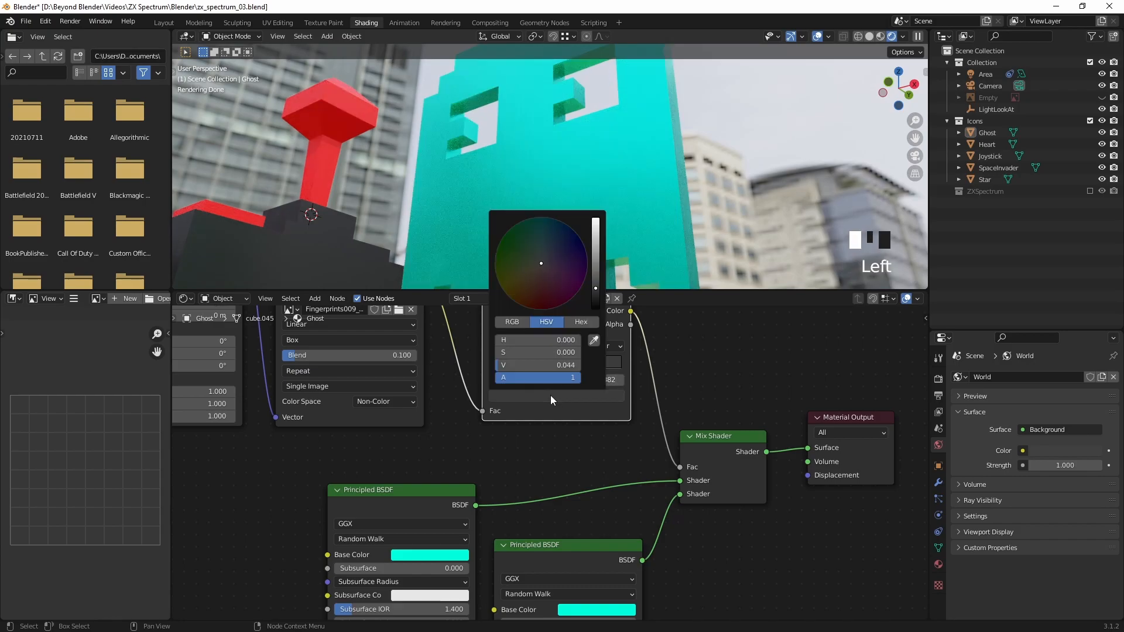
left_click_drag(596, 289, 595, 270)
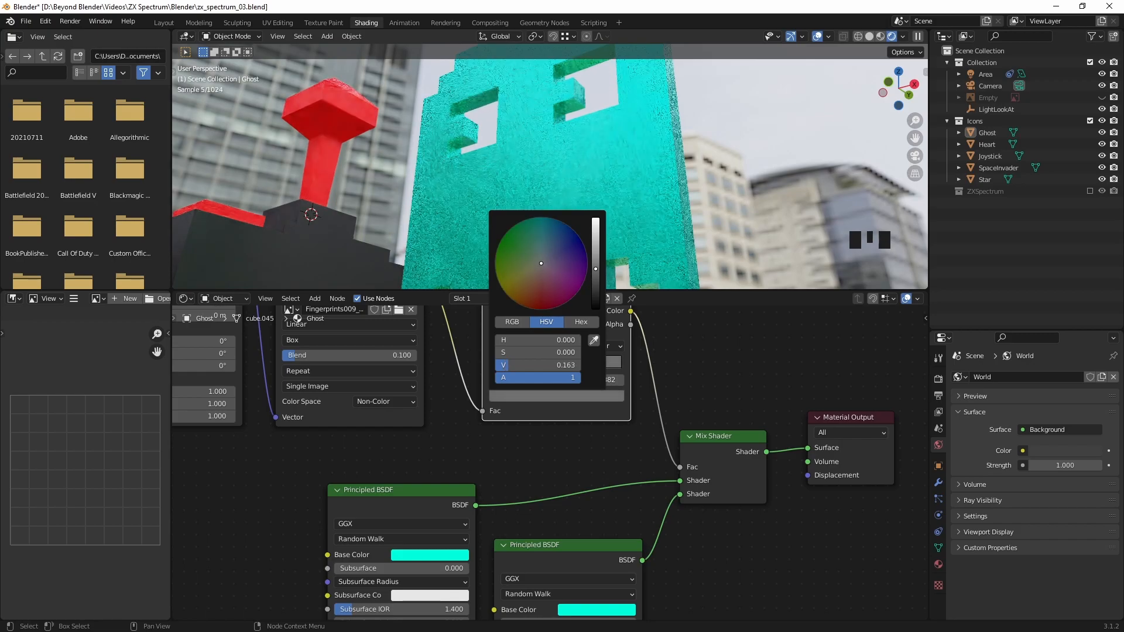
mouse_move(747, 202)
middle_mouse_down()
mouse_move(781, 233)
mouse_move(742, 210)
mouse_move(761, 215)
middle_mouse_up()
scroll(697, 209, "down", 3)
scroll(763, 214, "down", 2)
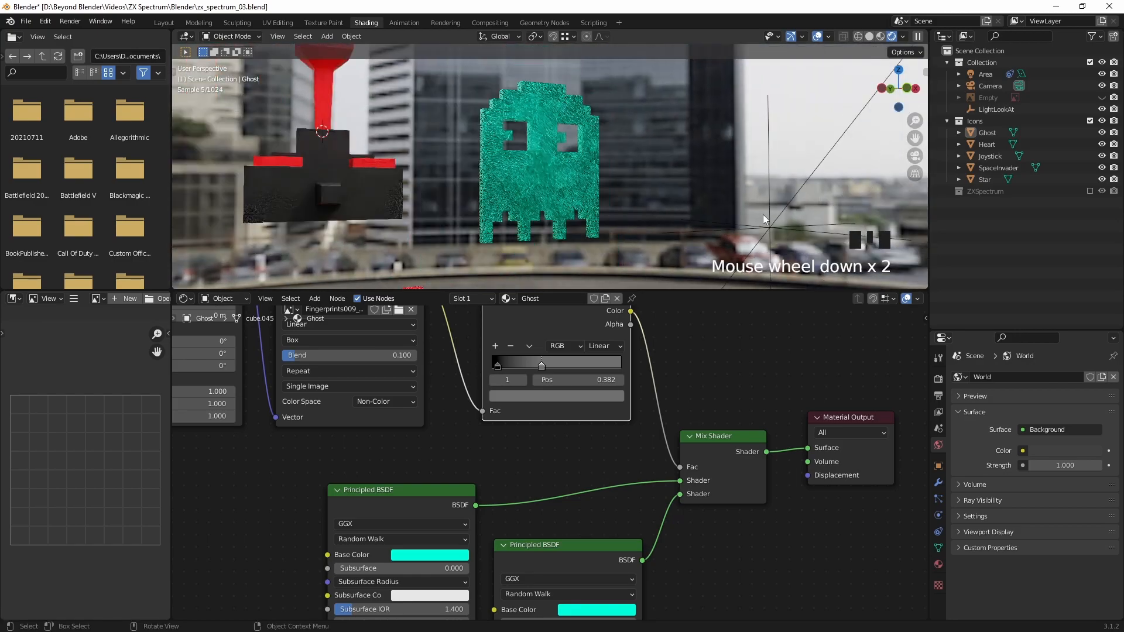
middle_click_drag(655, 193, 649, 223)
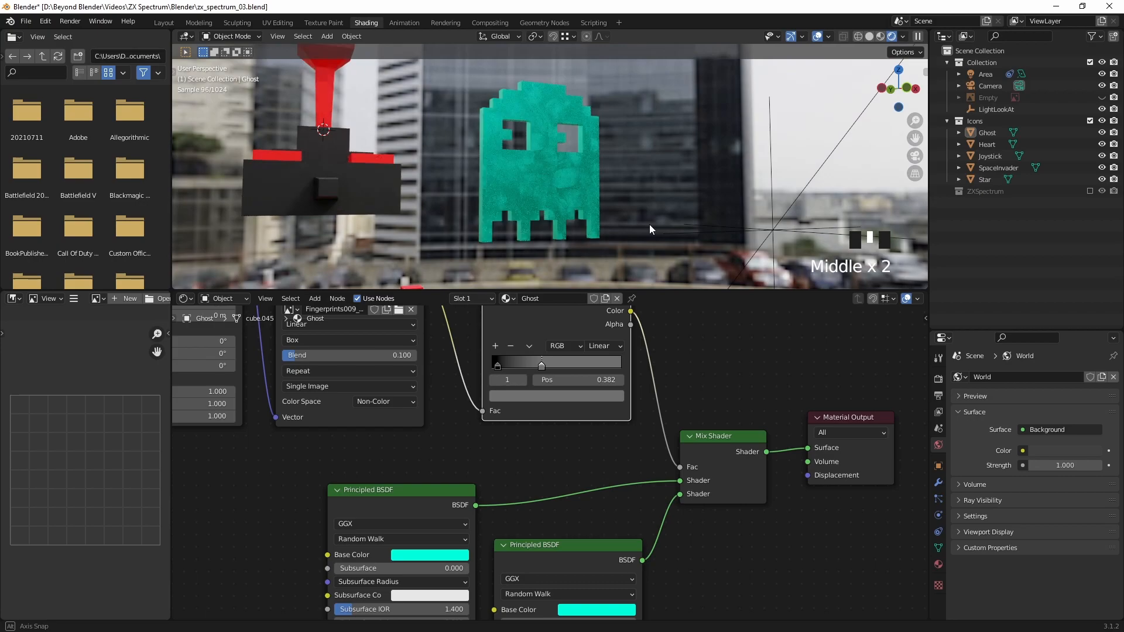
scroll(651, 223, "up", 4)
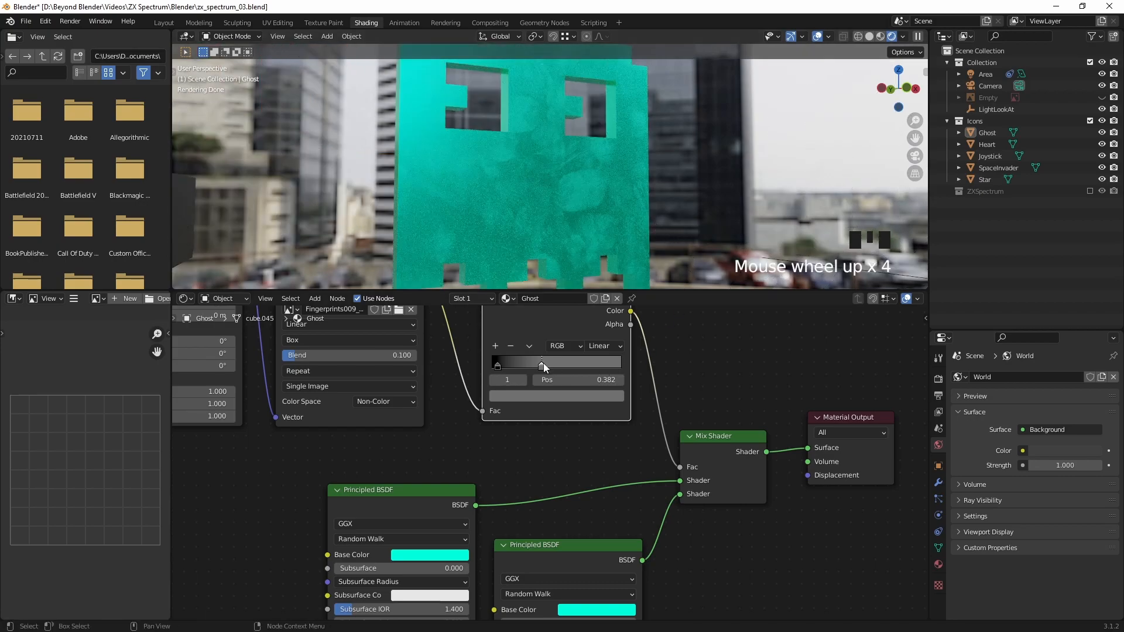
Step: Lower the ColorRamp's second stop to a value of about 0.059 and save the file
left_click(574, 396)
left_click_drag(595, 270, 596, 284)
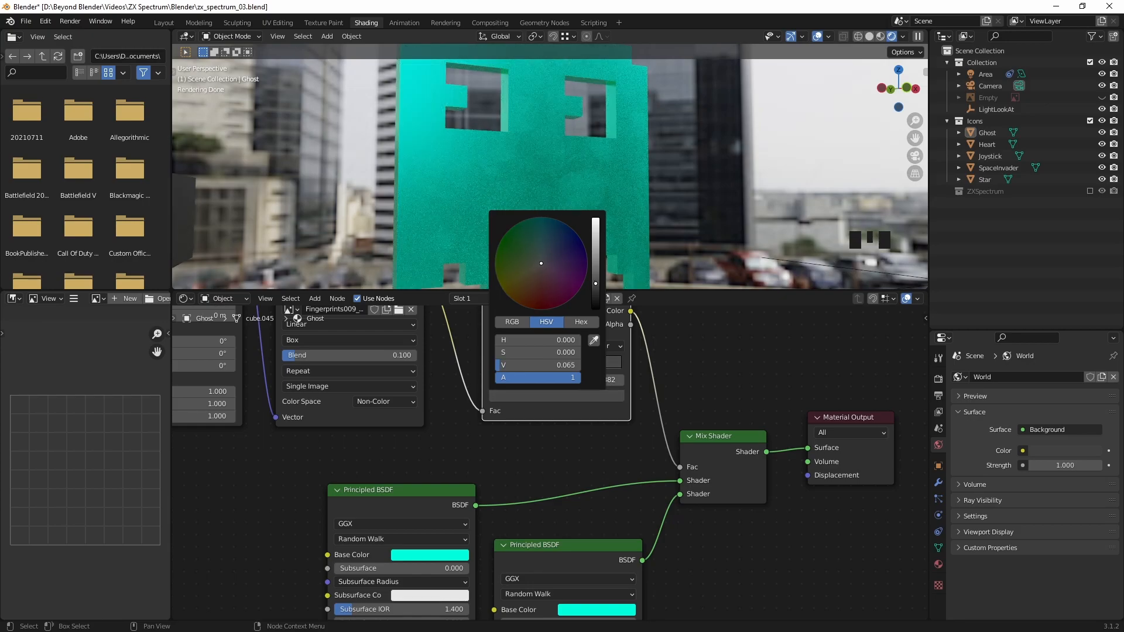
scroll(754, 231, "down", 5)
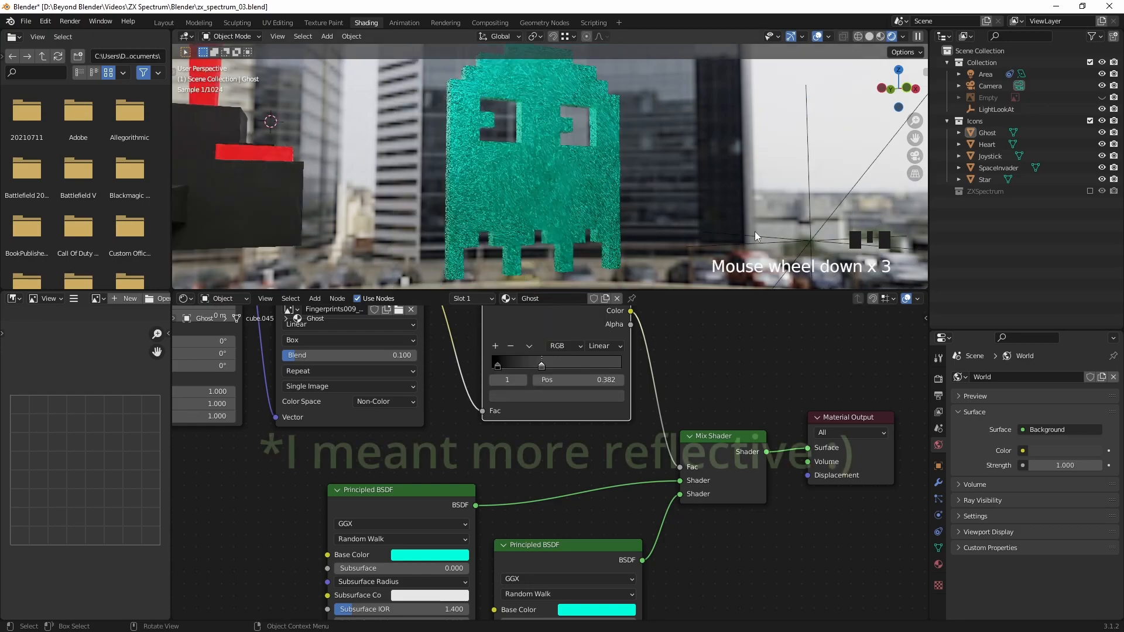
middle_click_drag(728, 190, 647, 176)
scroll(740, 181, "down", 2)
middle_click_drag(740, 181, 731, 153)
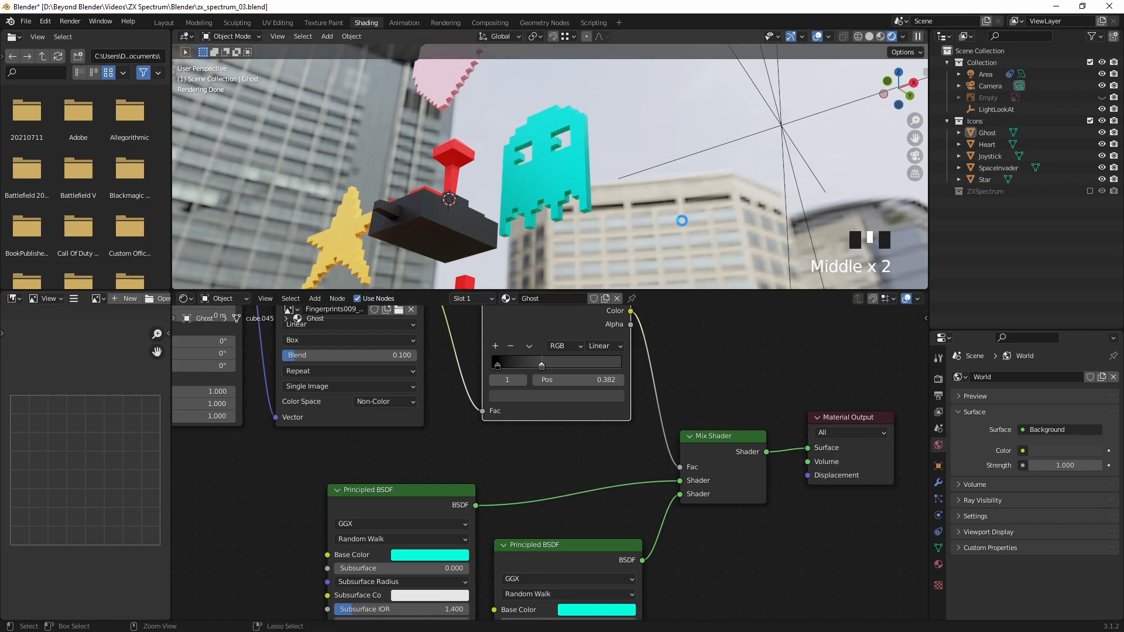
key("ctrl+s")
Step: Set the non-metallic Principled BSDF's roughness to 0.85
scroll(678, 409, "down", 5)
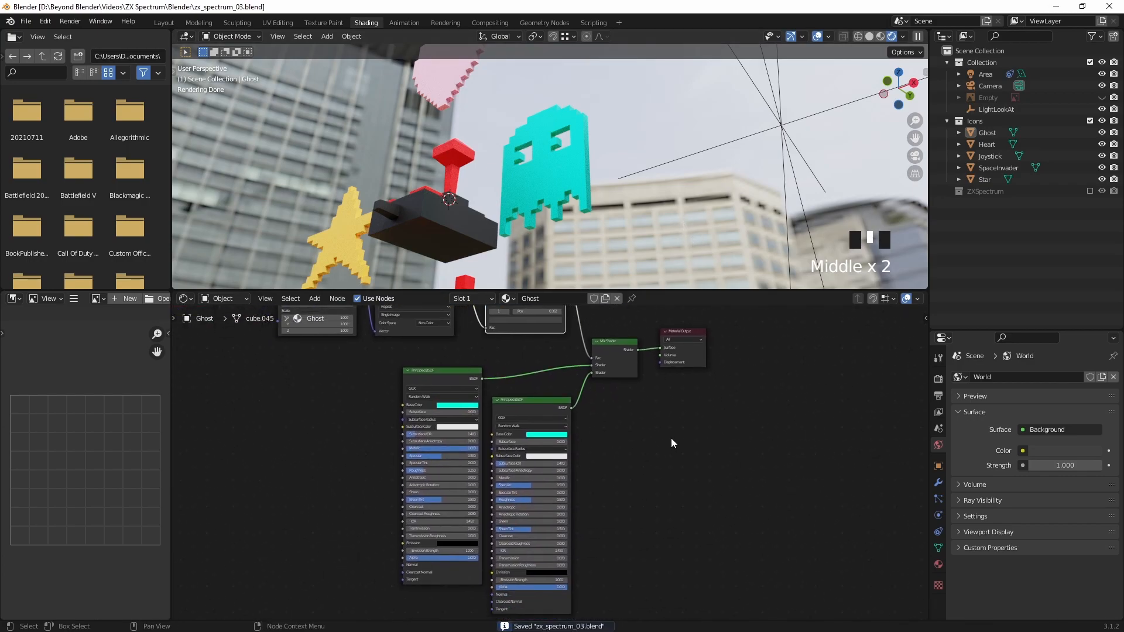
scroll(675, 445, "up", 4)
middle_click_drag(679, 409, 715, 422)
scroll(705, 475, "down", 1)
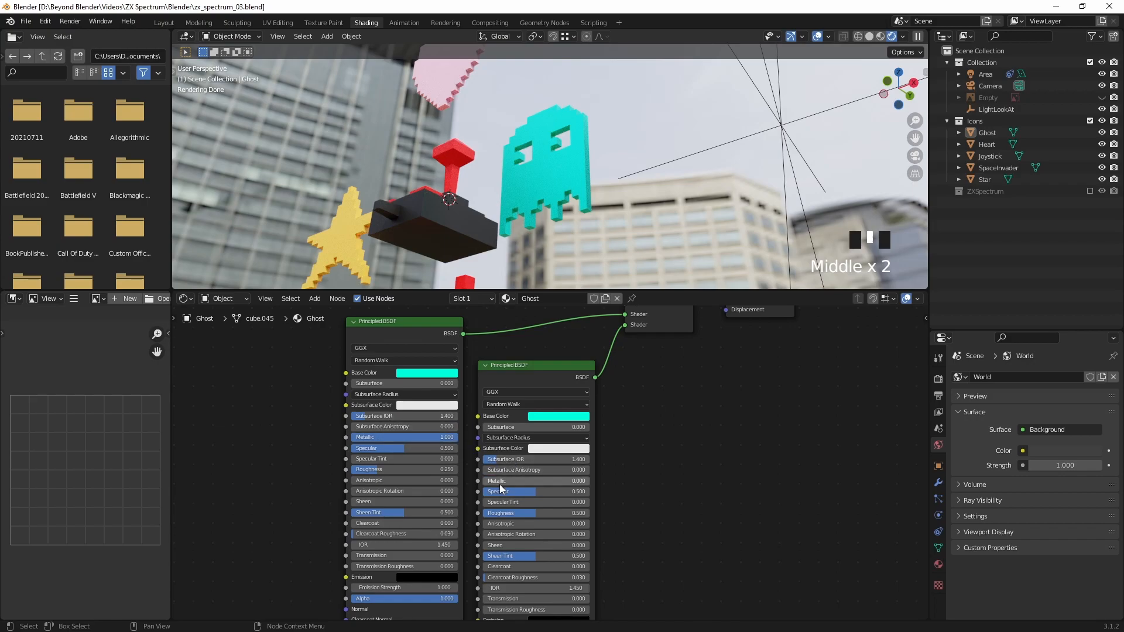
left_click_drag(541, 513, 573, 512)
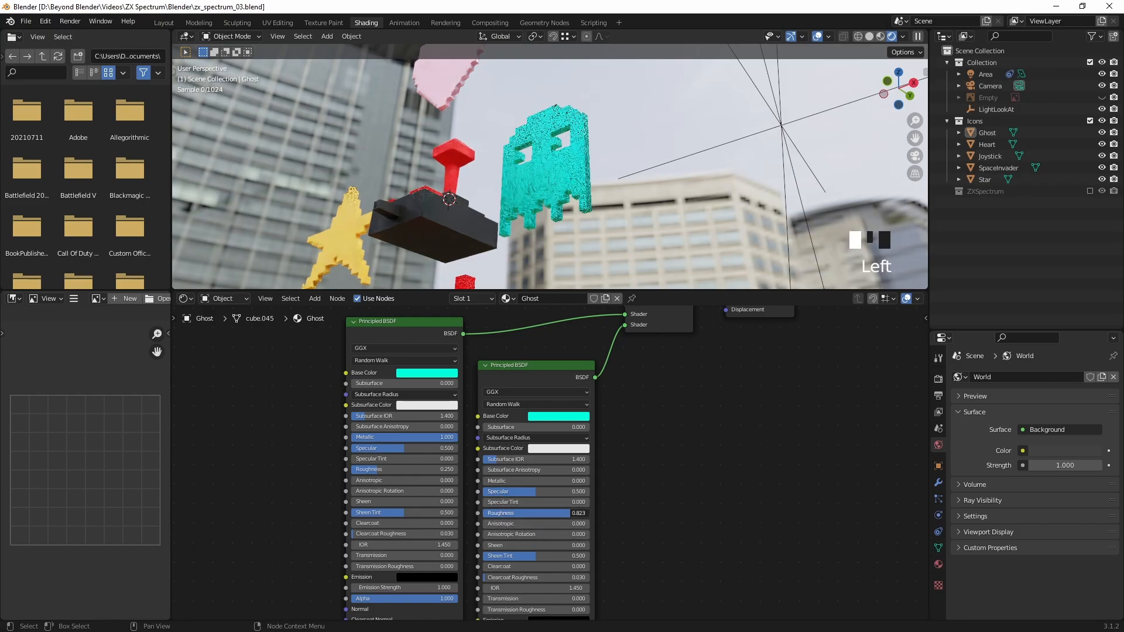
left_click(578, 512)
key("BackSpace")
type(".85")
left_click(591, 511)
Step: Raise the ColorRamp's second stop to a value of about 0.267 and check the smudges on the ghost
middle_click_drag(556, 212, 711, 177)
scroll(612, 205, "up", 4)
middle_click_drag(669, 427, 669, 510)
left_click(479, 416)
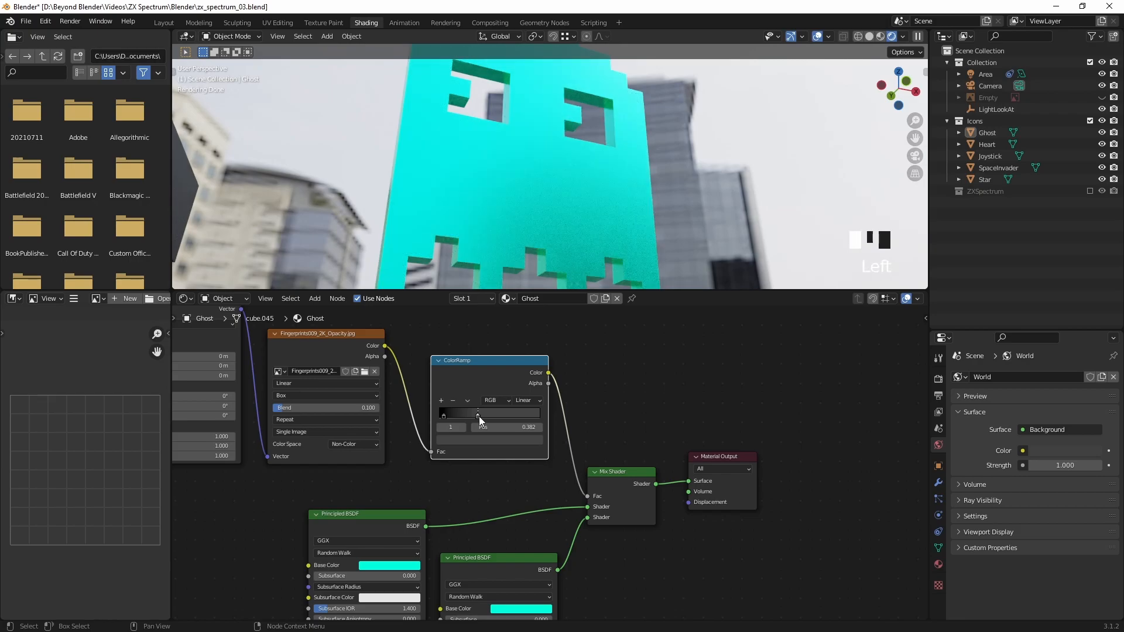
left_click(482, 439)
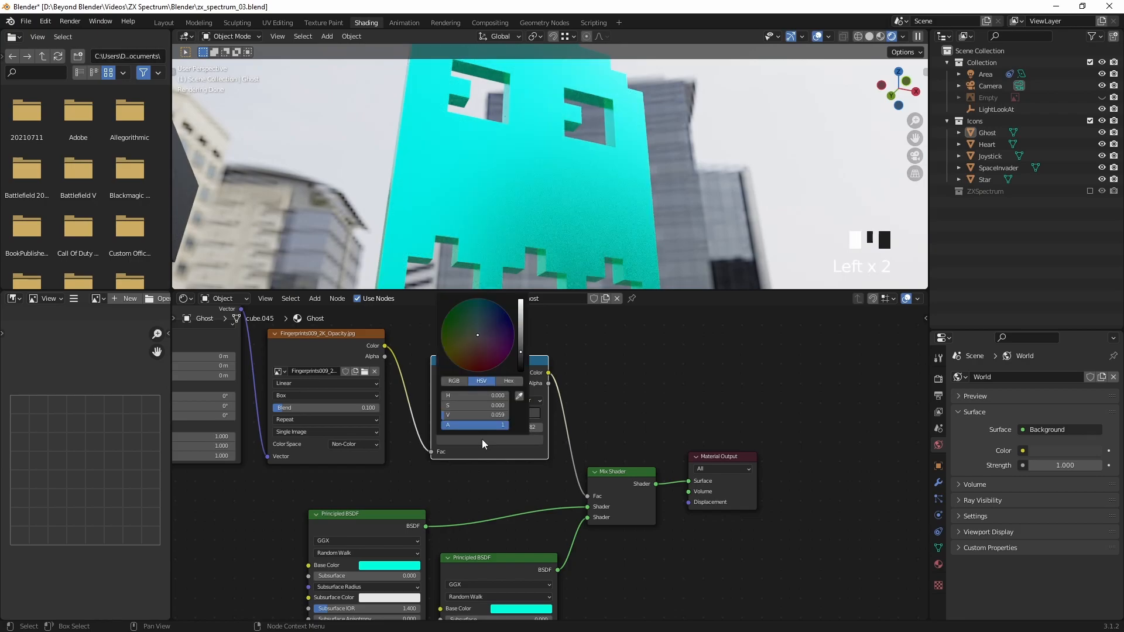
left_click(522, 327)
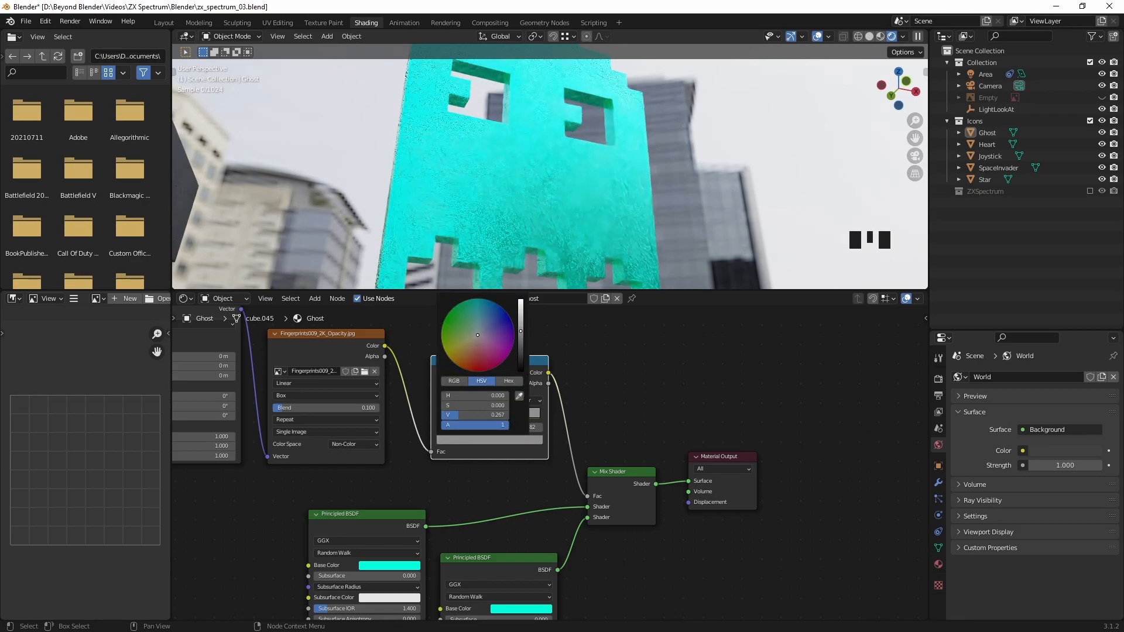
middle_click_drag(600, 266, 663, 241)
scroll(590, 250, "down", 3)
middle_click_drag(661, 180, 667, 213)
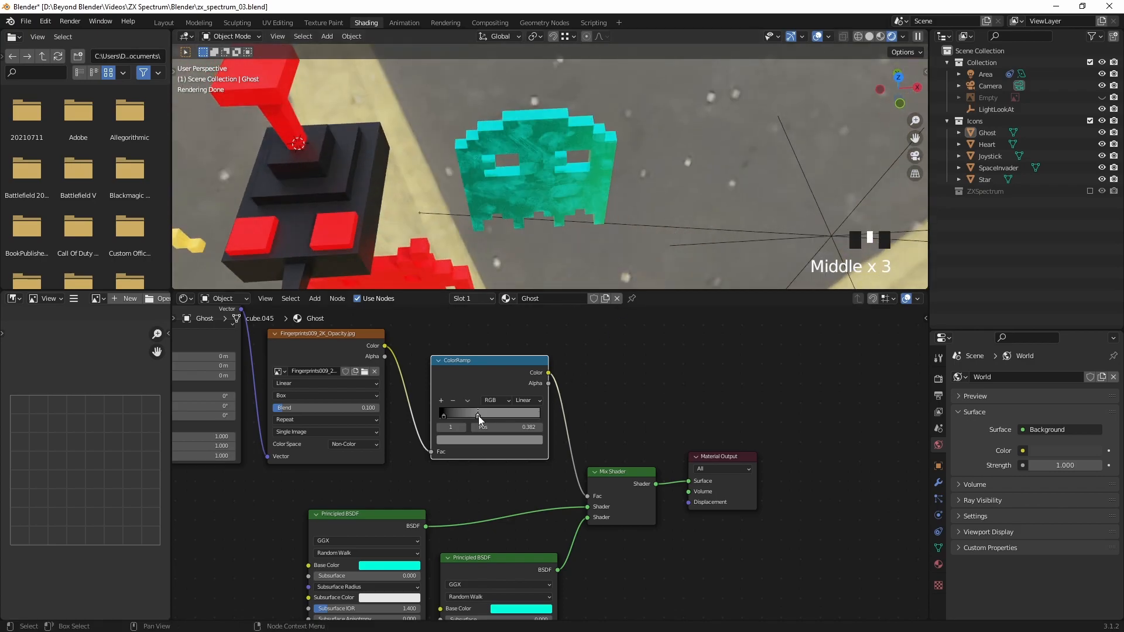
Step: Darken the ColorRamp's second stop to a subtle dark grey and save the file
left_click(487, 440)
left_click_drag(521, 337, 521, 349)
middle_click_drag(663, 185, 691, 224)
key("ctrl+s")
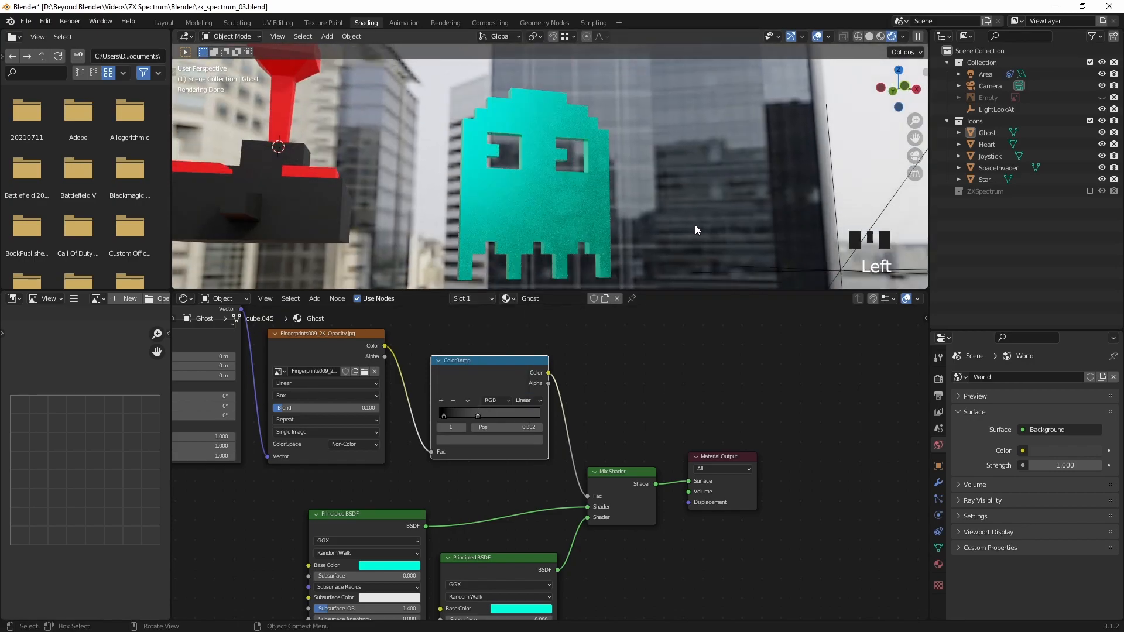
Step: Check the smudged ghost alongside the other icons and save the file
scroll(722, 218, "down", 3)
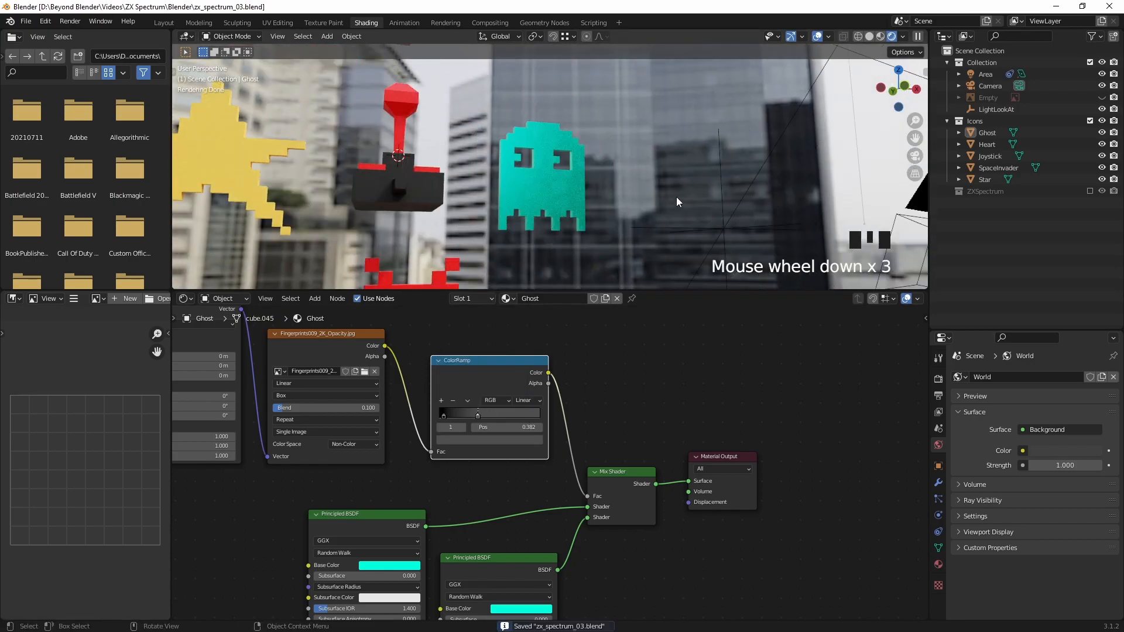
scroll(670, 175, "down", 2)
middle_click_drag(667, 170, 707, 185, "shift")
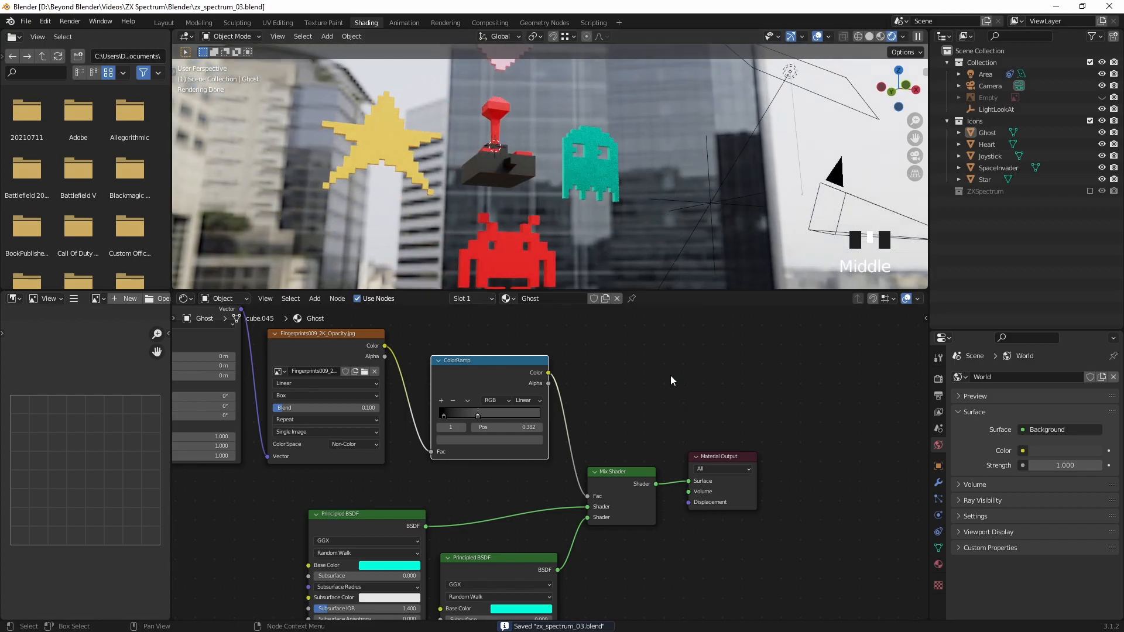
scroll(671, 380, "down", 5)
middle_click_drag(747, 549, 746, 511)
middle_click_drag(748, 463, 750, 479)
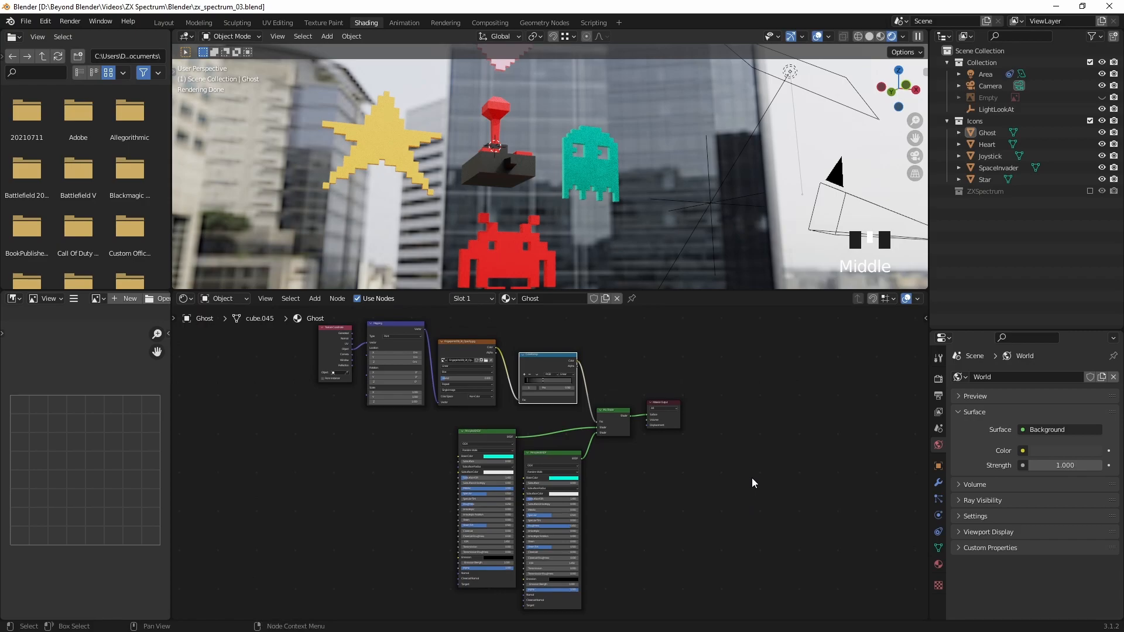
key("ctrl+s")
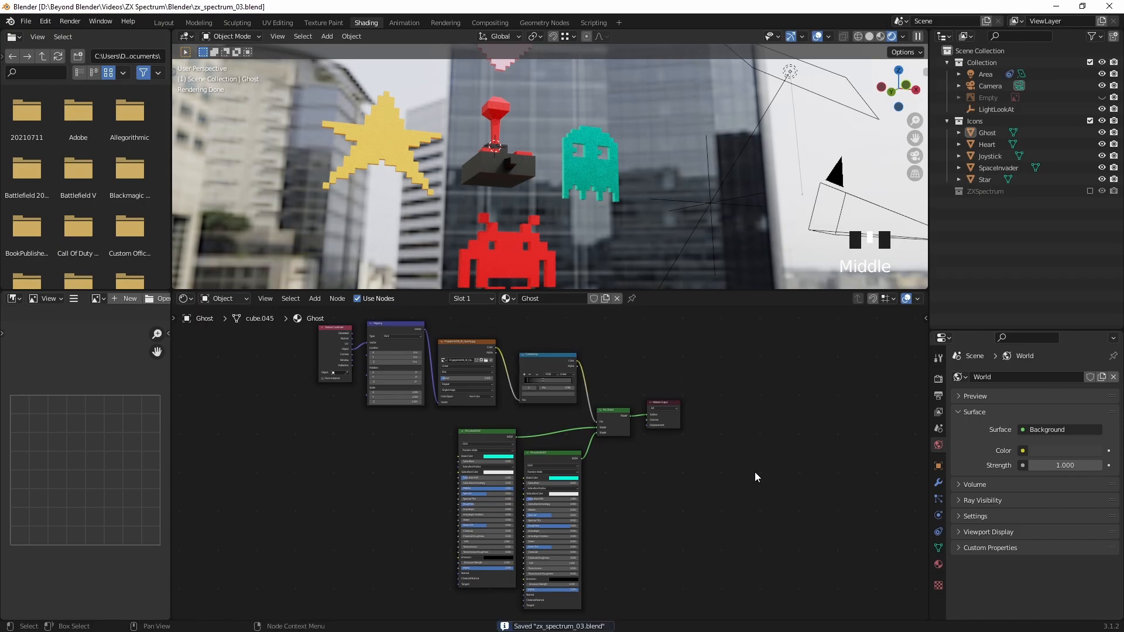
Step: Copy all of the ghost's material nodes except the Material Output
scroll(753, 471, "down", 2)
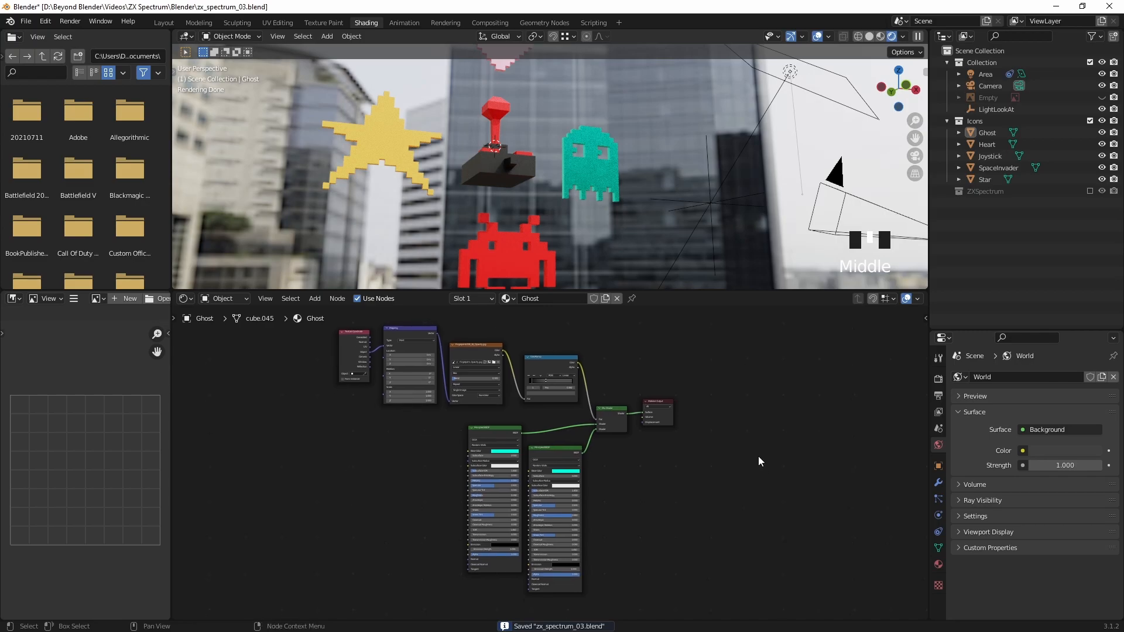
middle_click_drag(701, 158, 652, 204)
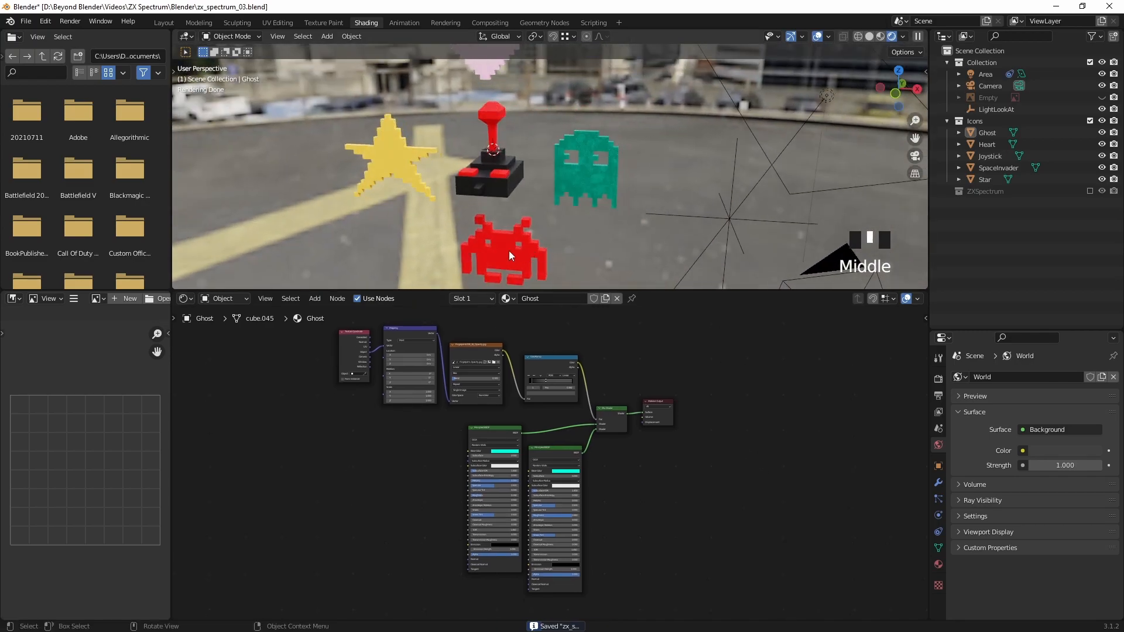
left_click_drag(318, 328, 634, 601)
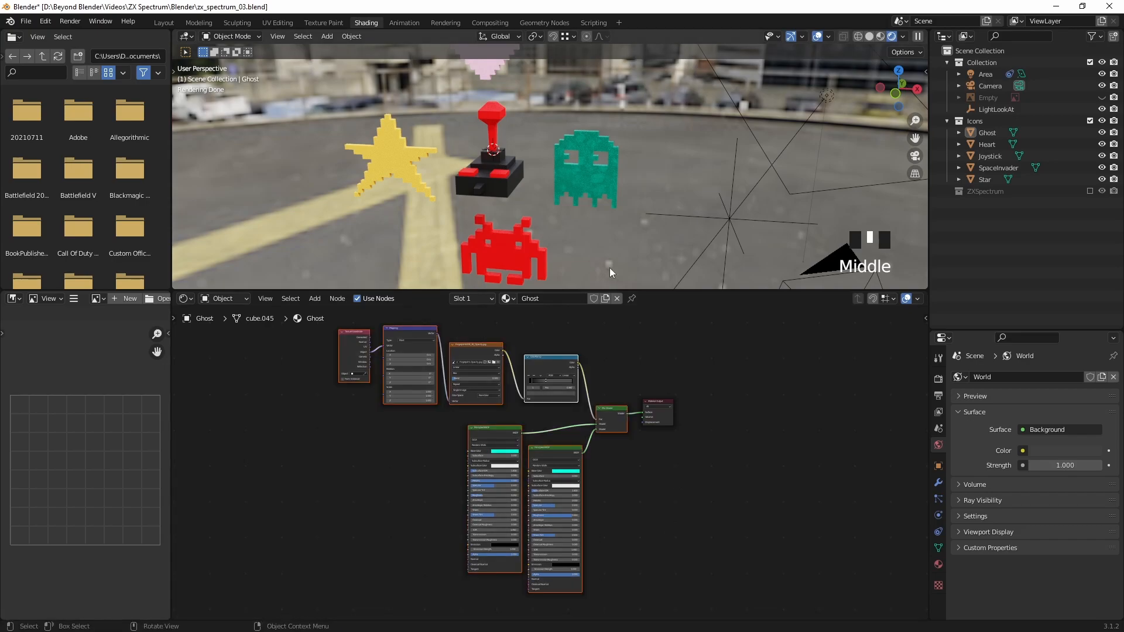
Step: Detach the space invader's red Principled BSDF from its Material Output and move it aside
left_click(496, 270)
left_click(726, 440)
left_click(596, 401)
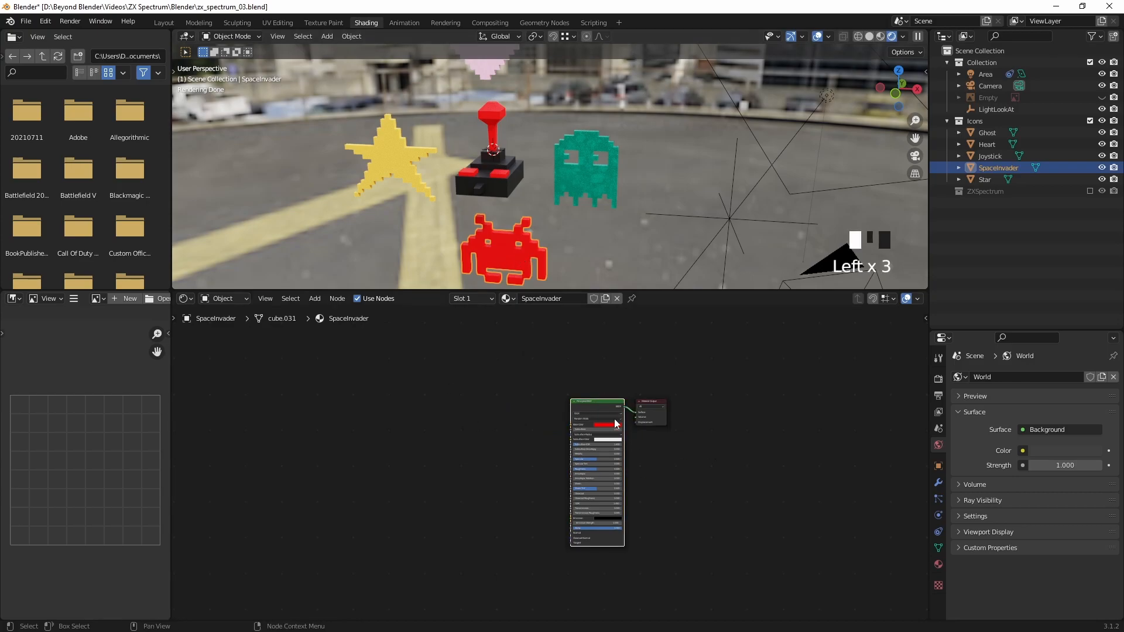
left_click_drag(634, 413, 849, 410)
scroll(626, 398, "up", 2)
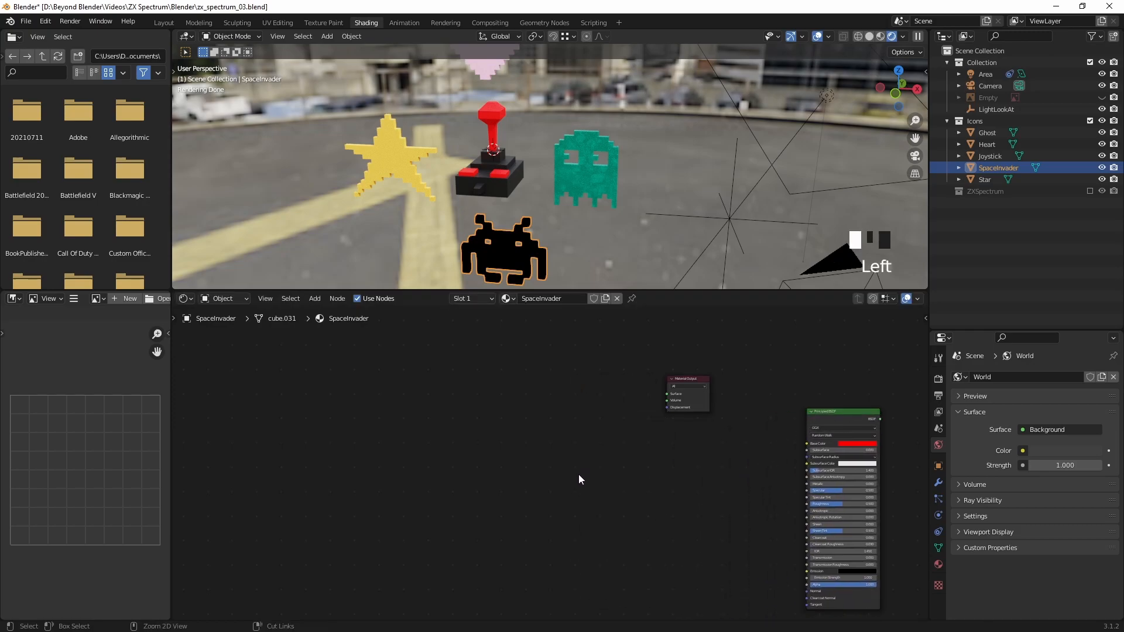
Step: Paste the ghost's nodes into the SpaceInvader material and connect the Mix Shader to the Material Output's Surface
key("ctrl+v")
scroll(606, 479, "up", 2)
left_click_drag(645, 434, 663, 432)
Step: Copy the original red base color onto both pasted Principled BSDF nodes and delete the original shader
left_click_drag(893, 465, 649, 499)
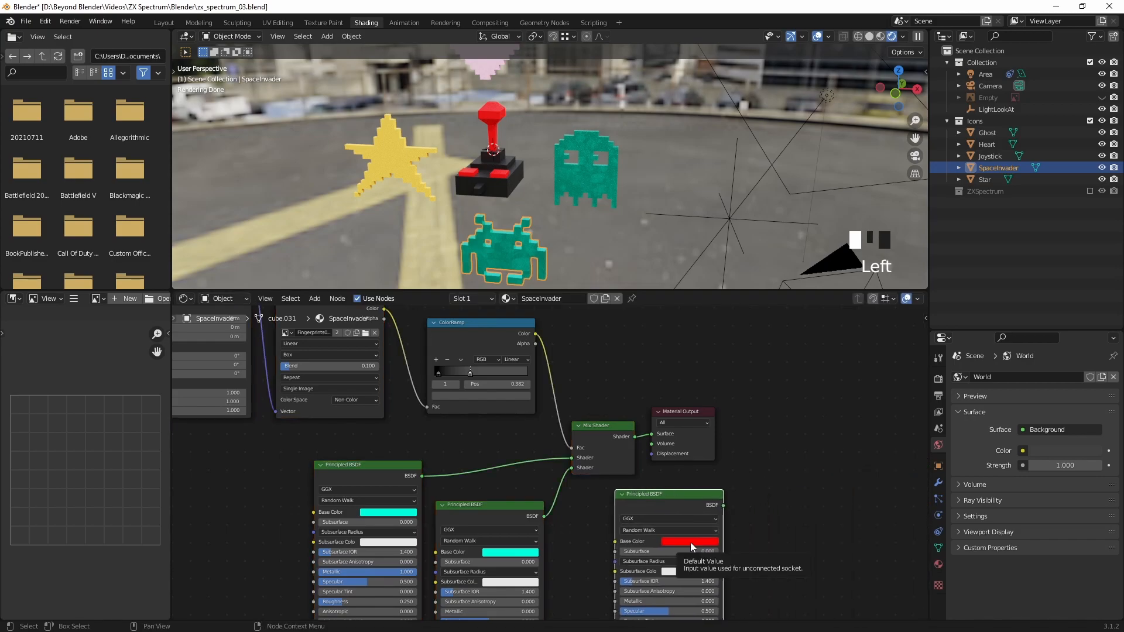
key("ctrl+v")
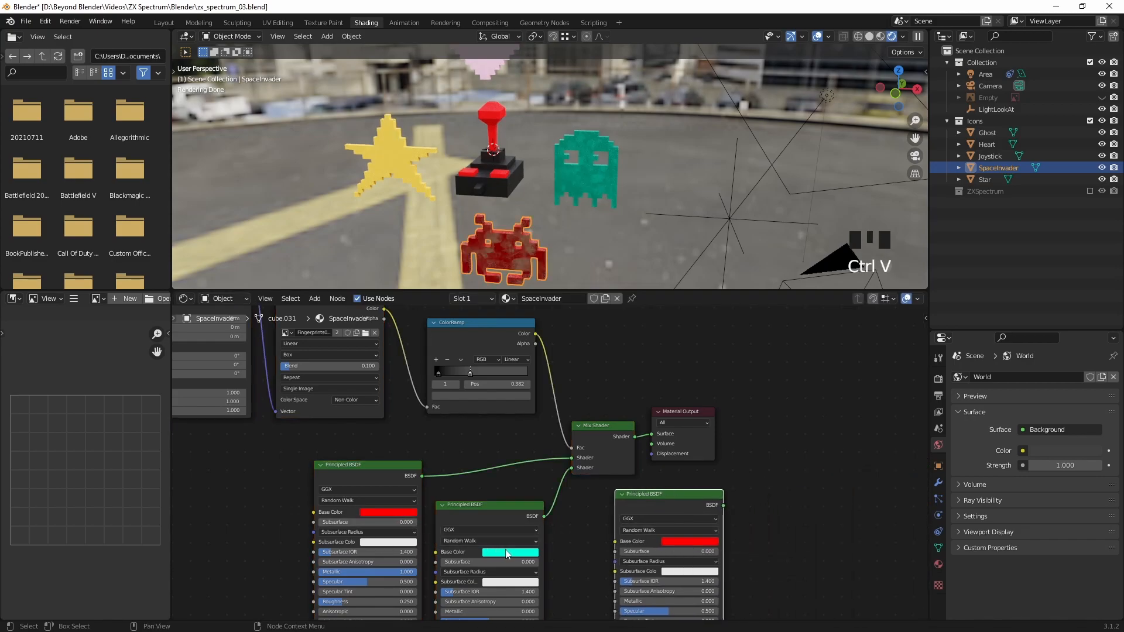
key("ctrl+v")
left_click(683, 494)
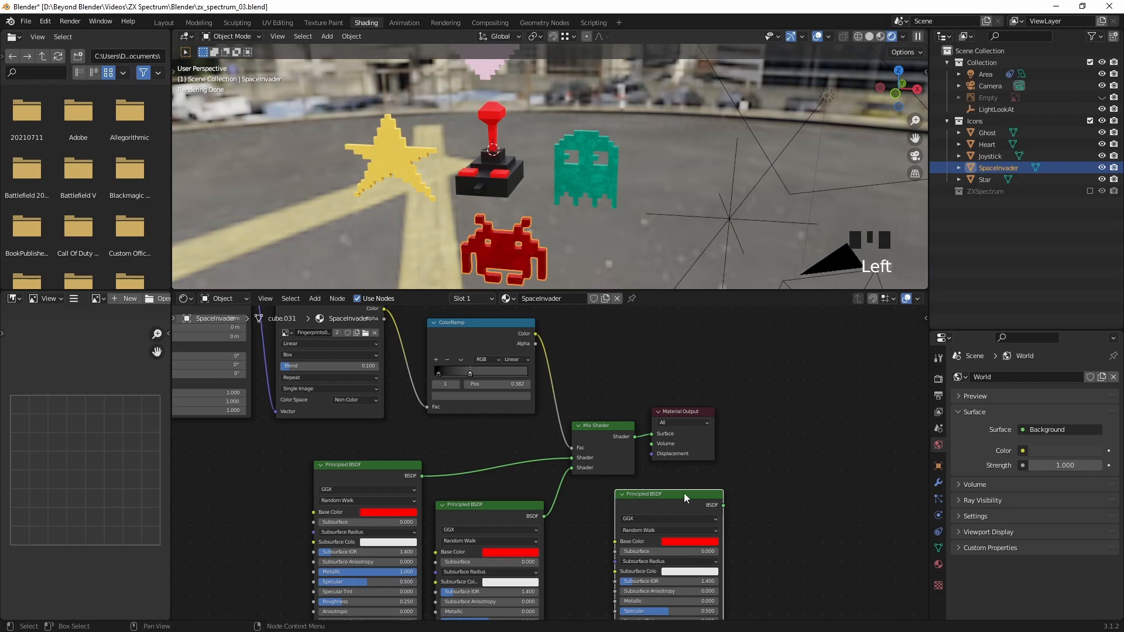
key("Delete")
Step: Inspect the space invader's smudges, and duplicate its fingerprint opacity Image Texture node beside the metallic Principled BSDF
middle_click_drag(545, 196, 643, 180, "shift")
scroll(603, 237, "up", 2)
scroll(605, 196, "down", 3)
scroll(675, 530, "down", 3)
middle_click_drag(651, 566, 720, 454)
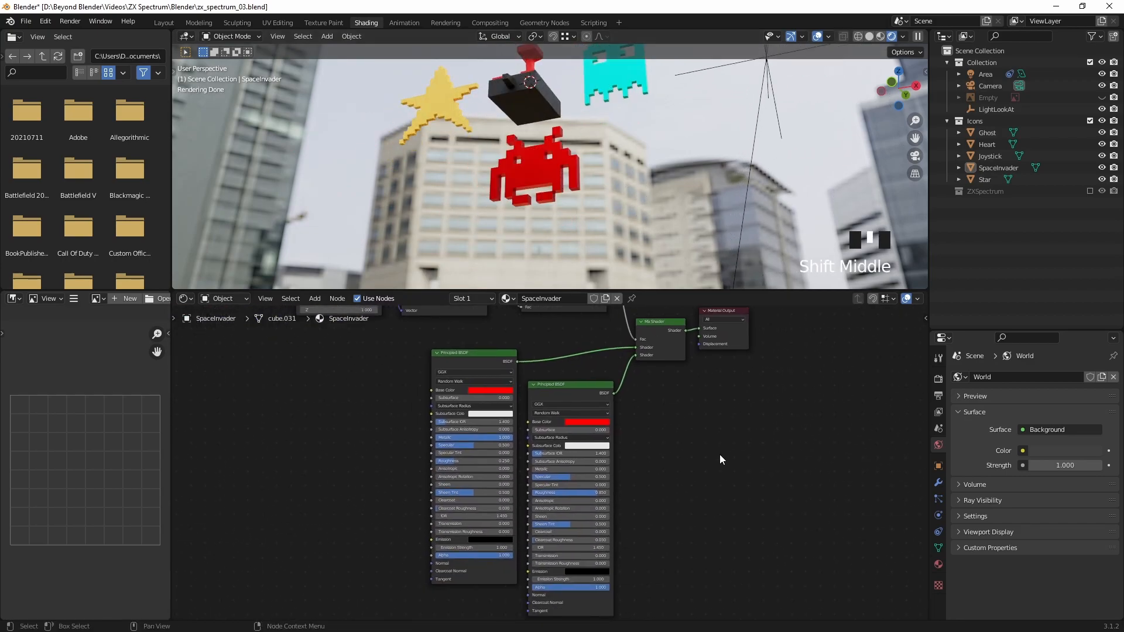
left_click(477, 355)
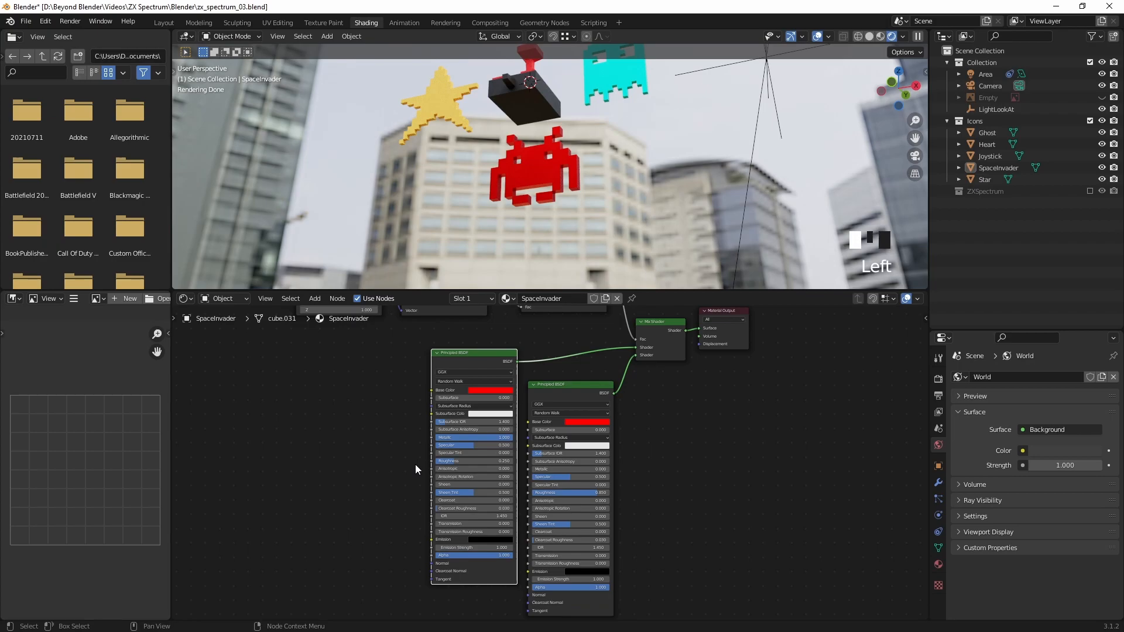
scroll(373, 465, "down", 1)
middle_click_drag(373, 444, 367, 514)
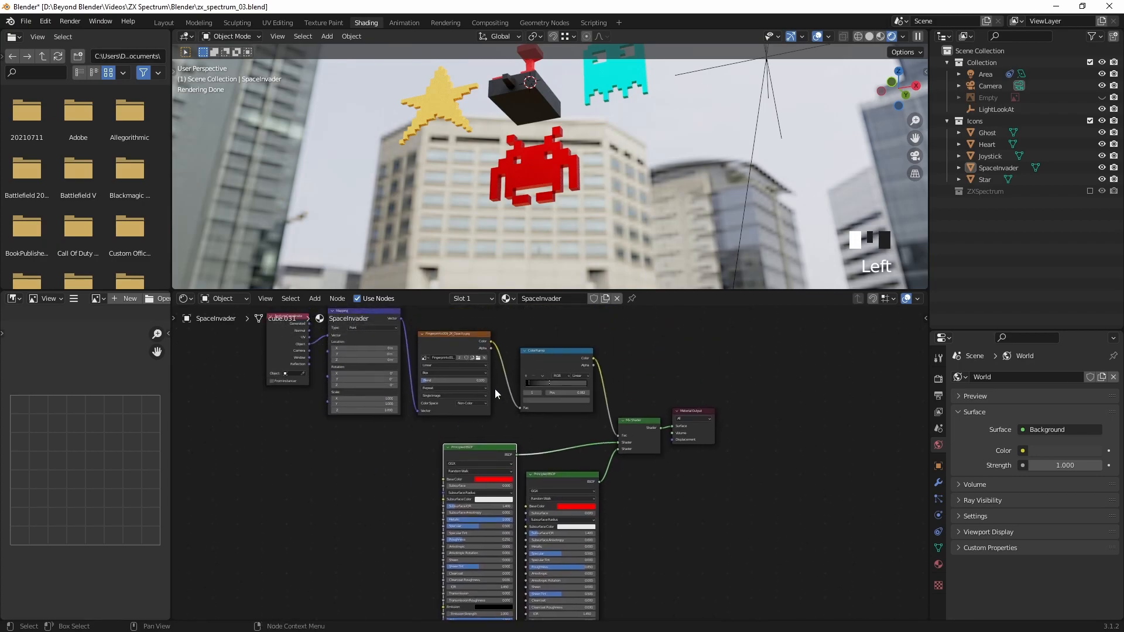
left_click(458, 331)
key("shift+d")
left_click(368, 491)
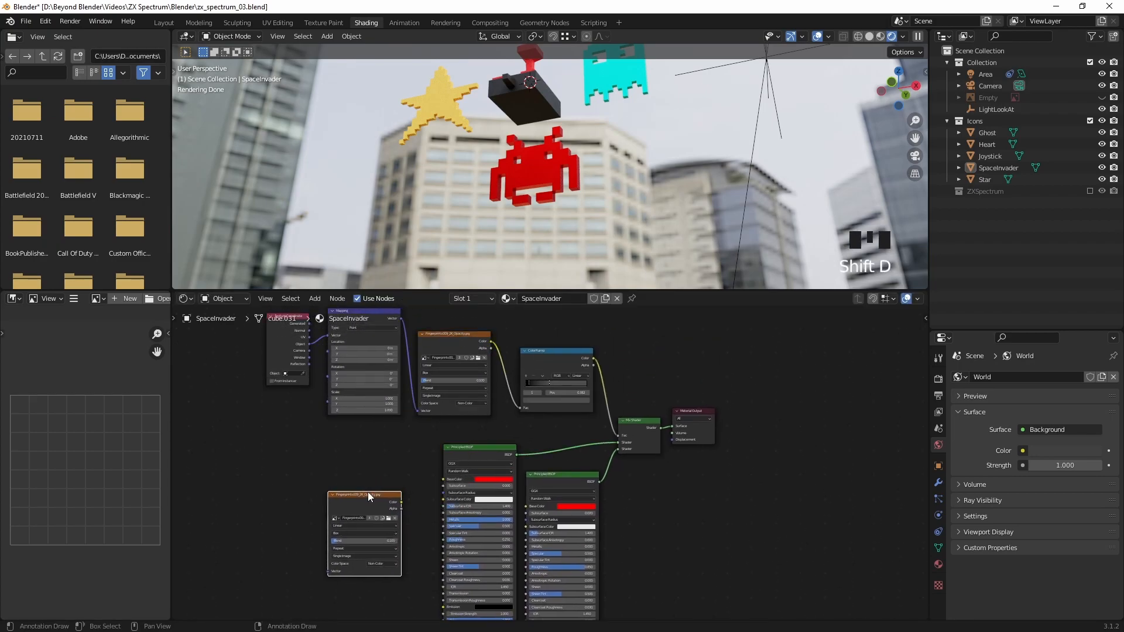
Step: Replace the duplicated texture node's image with Fingerprints009_2K_NormalGL.jpg from the Textures/AmbientCG folder
scroll(390, 521, "up", 4)
middle_click_drag(380, 550, 563, 464)
scroll(548, 471, "up", 5)
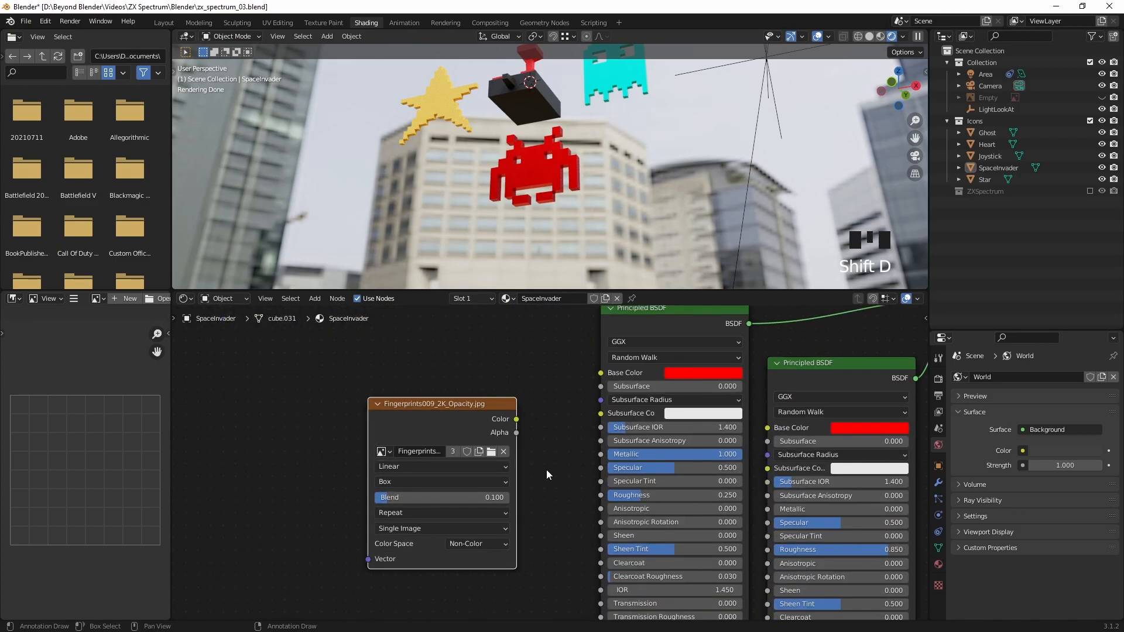
left_click(502, 452)
left_click(493, 452)
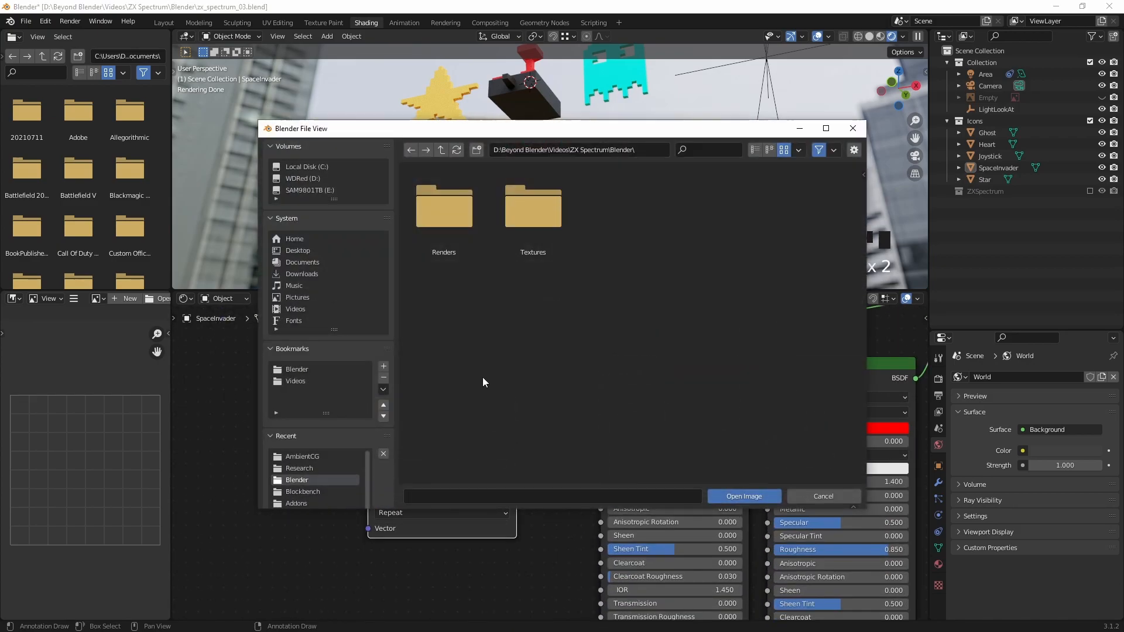
double_click(529, 202)
double_click(446, 201)
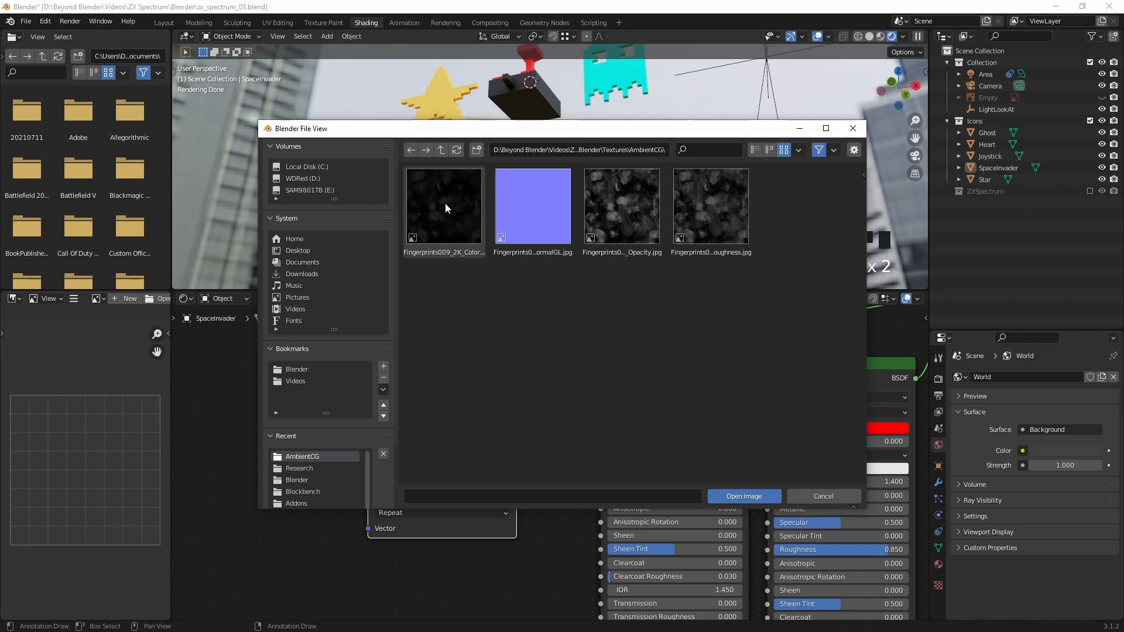
left_click(531, 249)
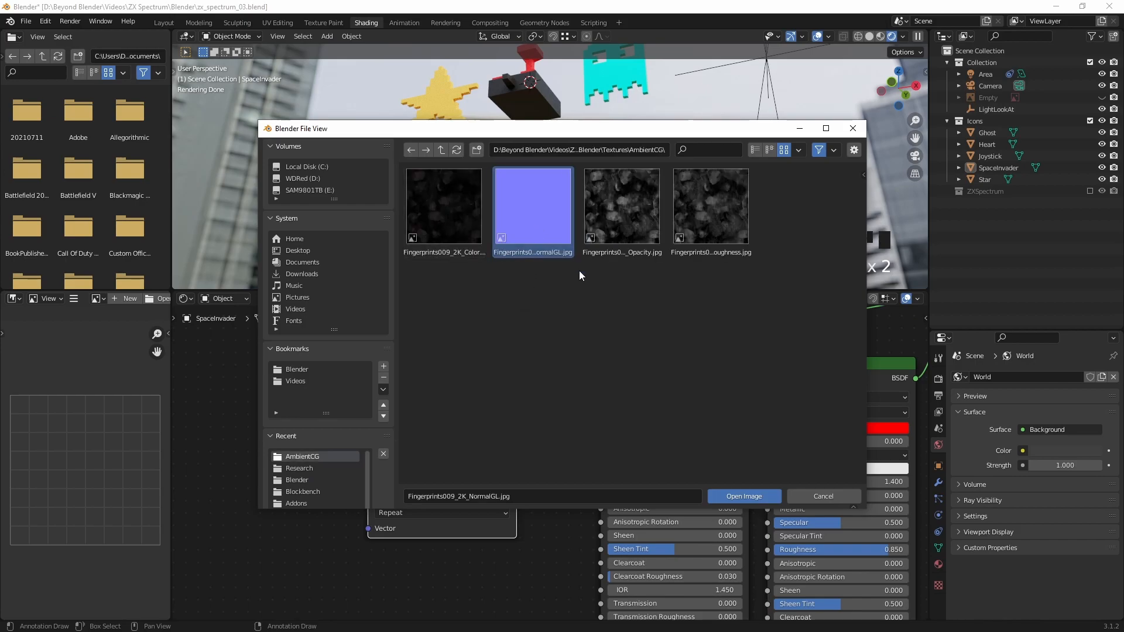
left_click(749, 496)
Step: Place the NormalGL texture below the Mapping node and connect the Mapping's Vector output to its Vector input
scroll(545, 501, "down", 2)
left_click_drag(486, 437, 470, 453)
middle_click_drag(524, 373, 480, 440)
middle_click_drag(601, 342, 605, 366)
middle_click_drag(491, 335, 484, 355)
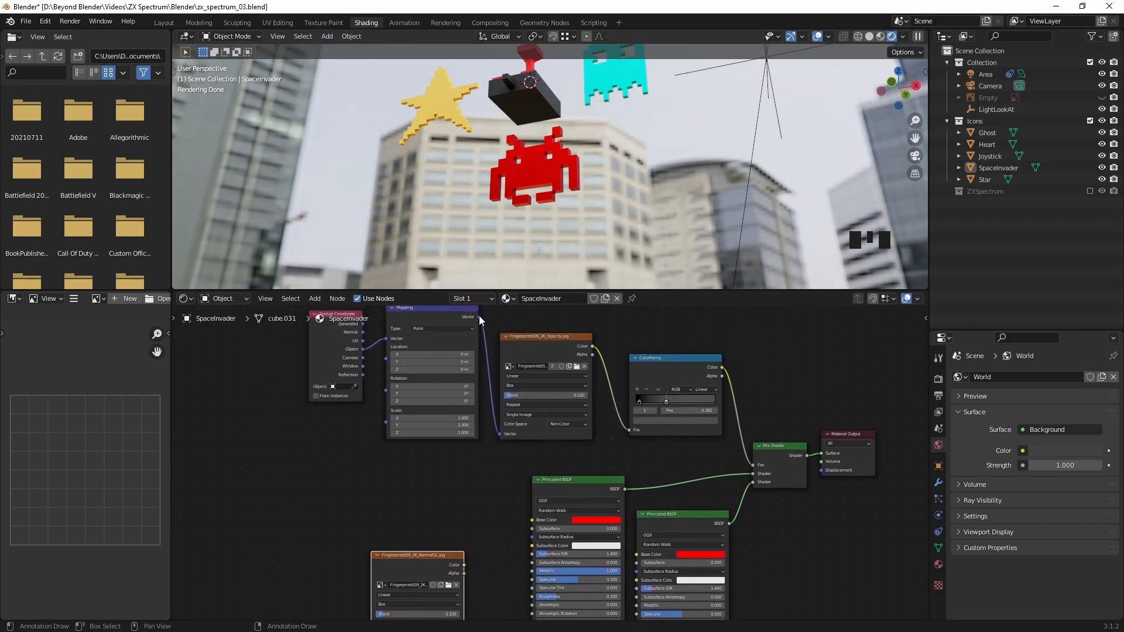
left_click_drag(417, 556, 437, 463)
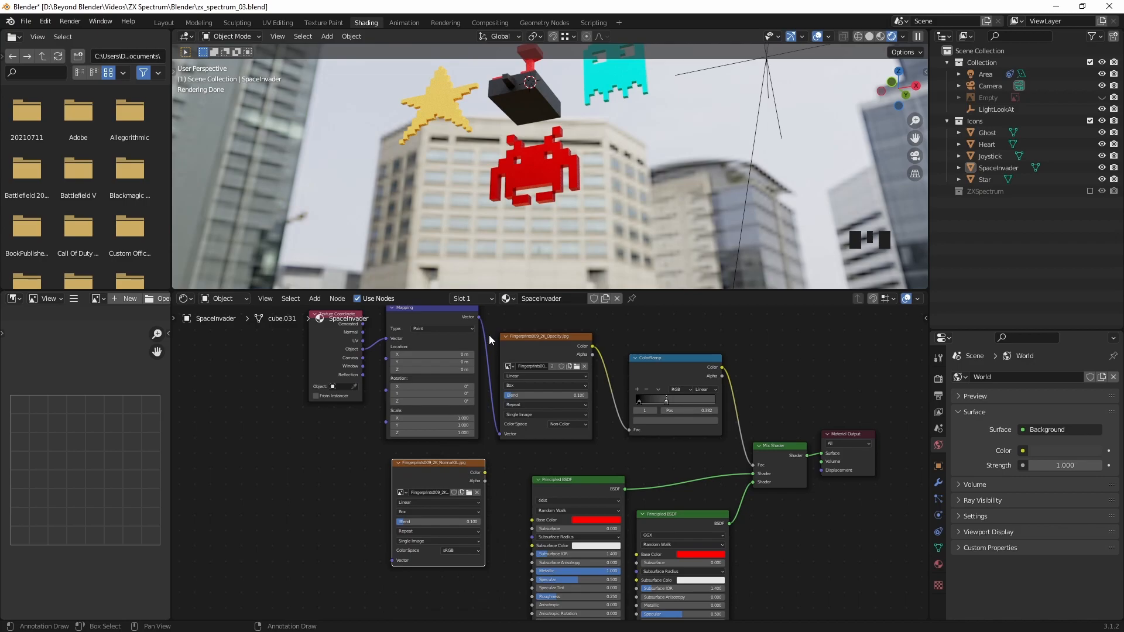
left_click_drag(479, 317, 392, 560)
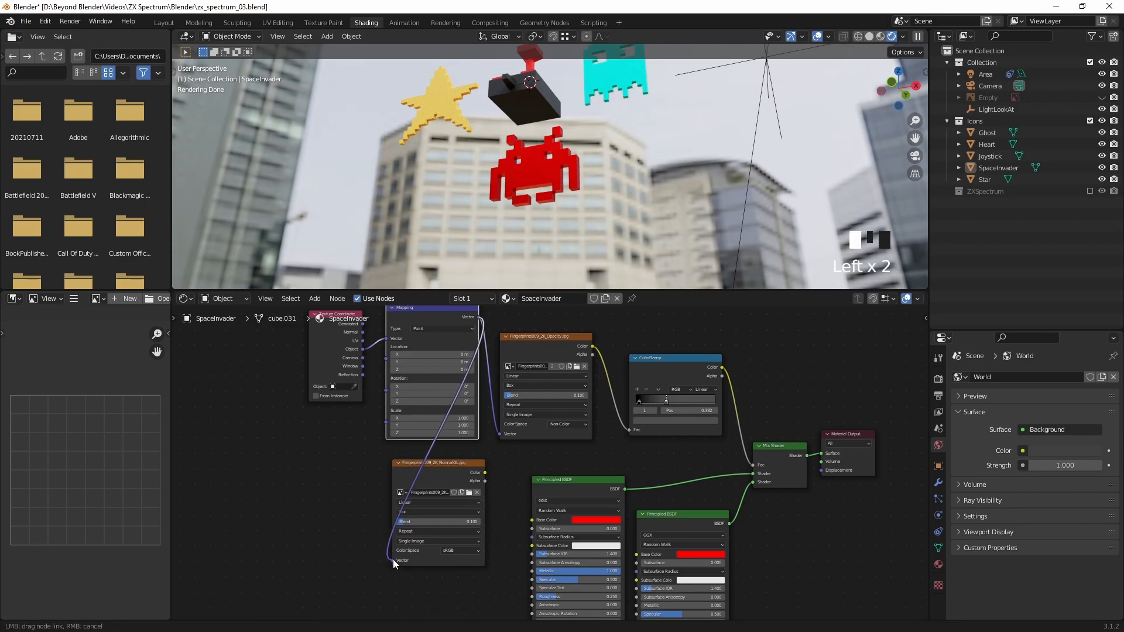
Step: Spread out the node layout by moving the NormalGL texture, Texture Coordinate and Mapping nodes away from the shaders
left_click_drag(461, 476, 479, 535)
scroll(483, 486, "down", 2)
left_click_drag(355, 346, 462, 449)
key("g")
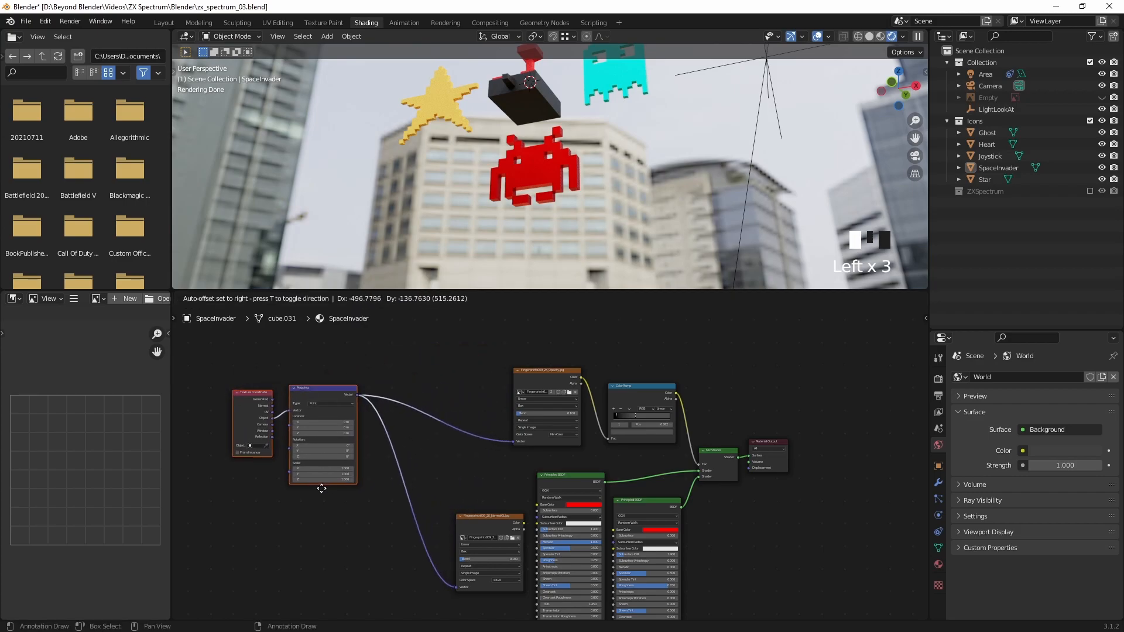
left_click(321, 489)
Step: Make room beside the NormalGL texture and add a Normal Map node between it and the metallic Principled BSDF
middle_click_drag(772, 568, 763, 502)
scroll(700, 446, "up", 5)
scroll(713, 447, "up", 1)
left_click_drag(383, 390, 308, 455)
key("shift+a")
mouse_move(307, 455)
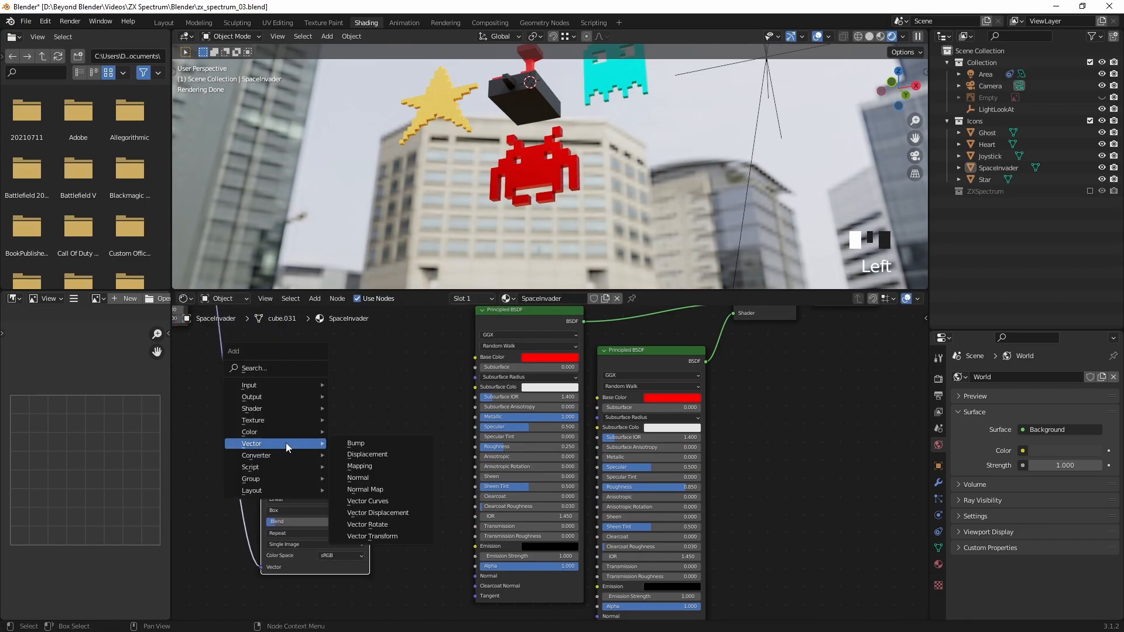
left_click(377, 487)
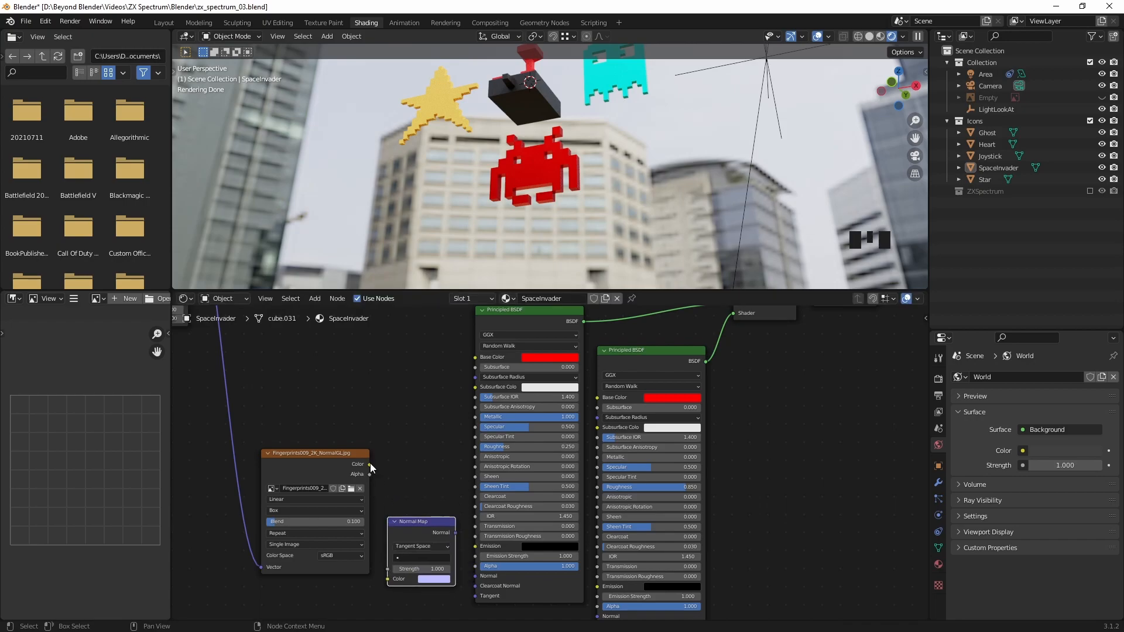
Step: Connect the NormalGL texture's Color through the Normal Map node to the metallic Principled BSDF's Normal input
left_click_drag(370, 464, 388, 579)
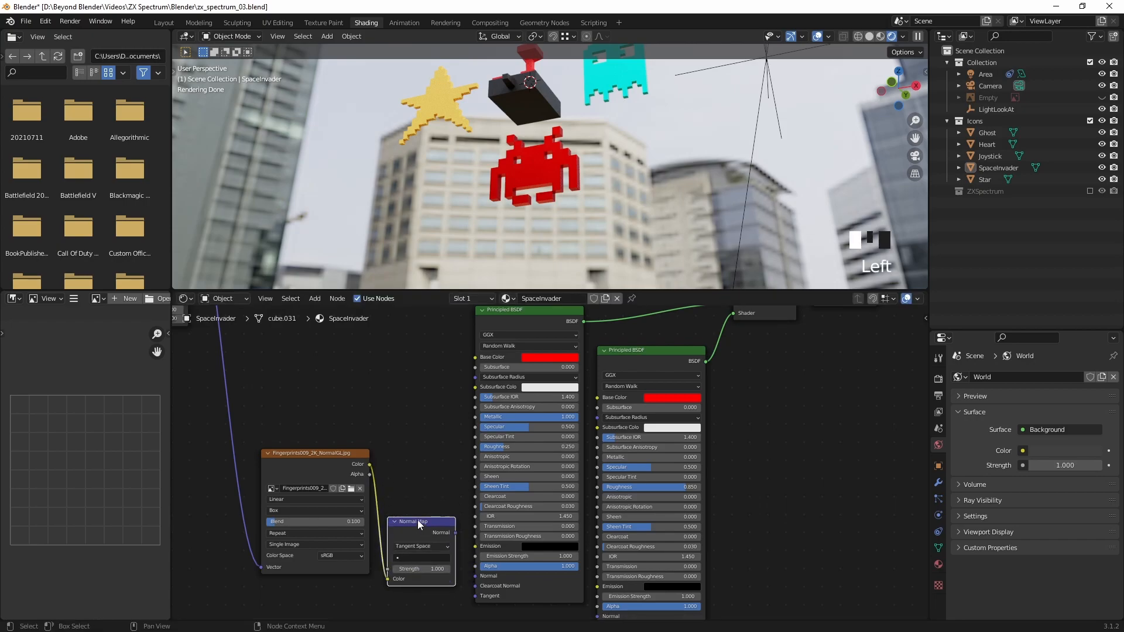
left_click_drag(418, 520, 417, 510)
left_click_drag(469, 572, 472, 576)
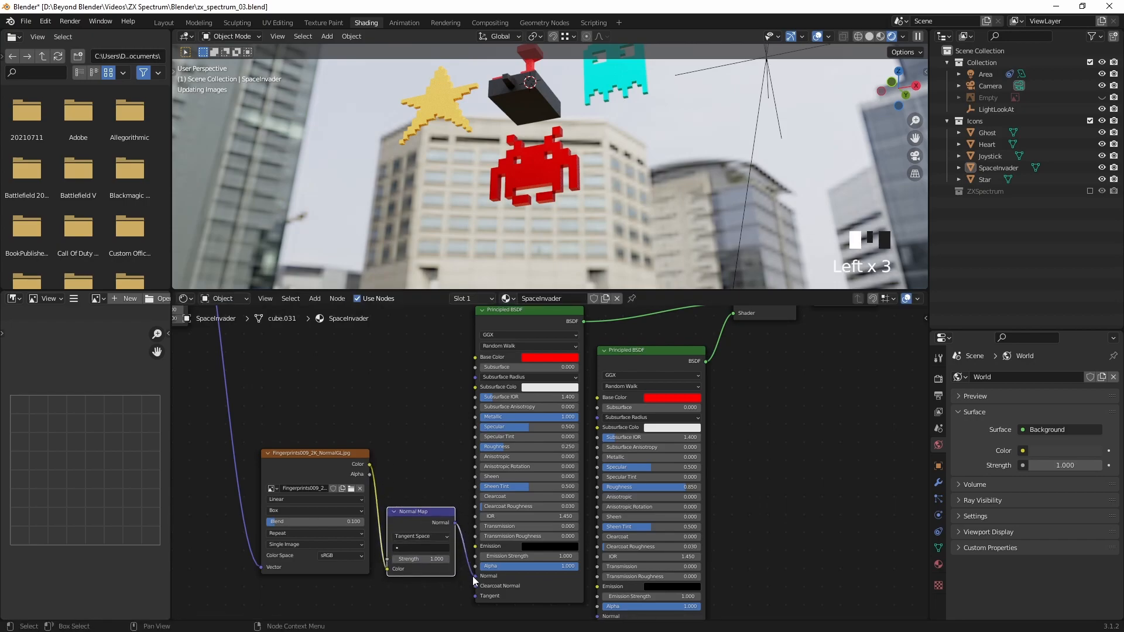
Step: Frame the space invader for a closer look and set the NormalGL texture's color space to Non-Color
middle_click_drag(431, 584, 479, 528)
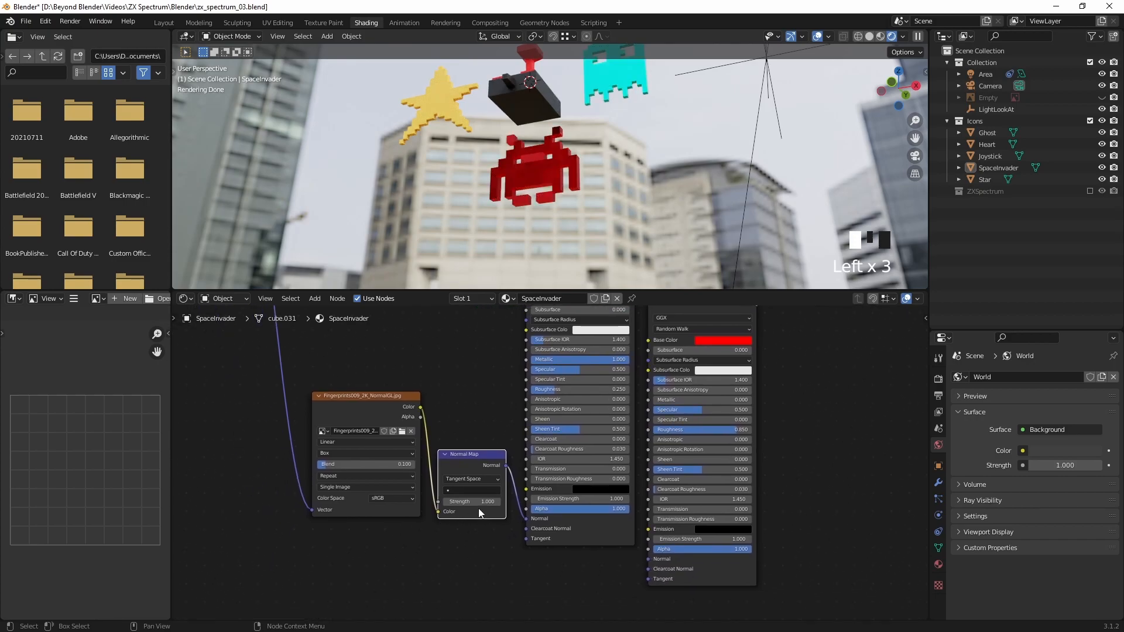
middle_click_drag(530, 170, 528, 190, "shift")
left_click(544, 191)
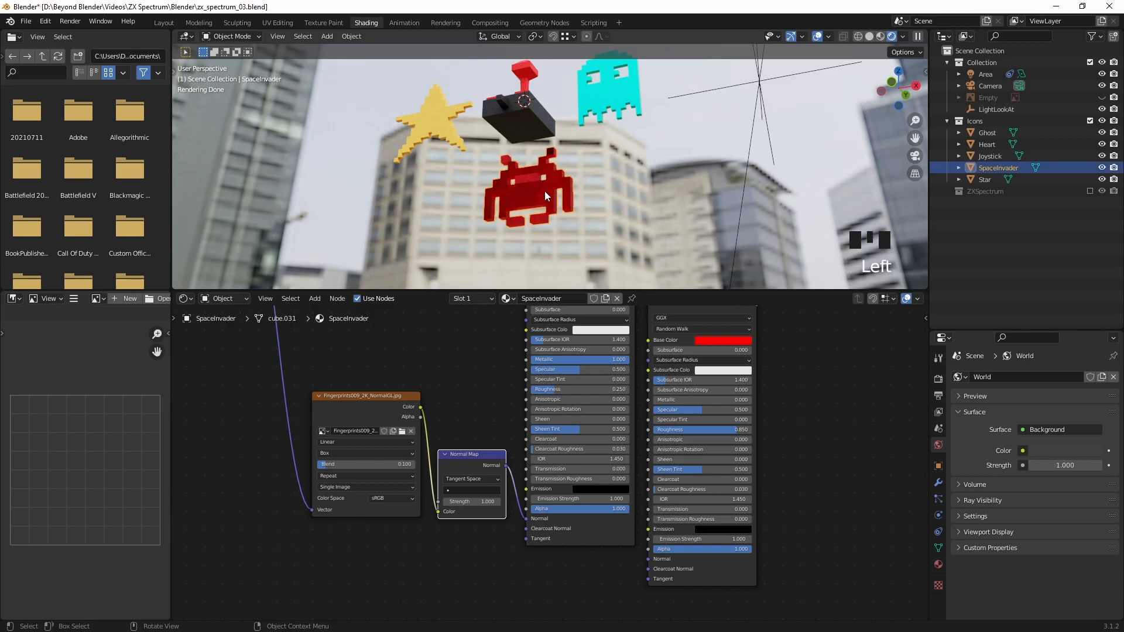
key("KP_Decimal")
left_click(710, 146)
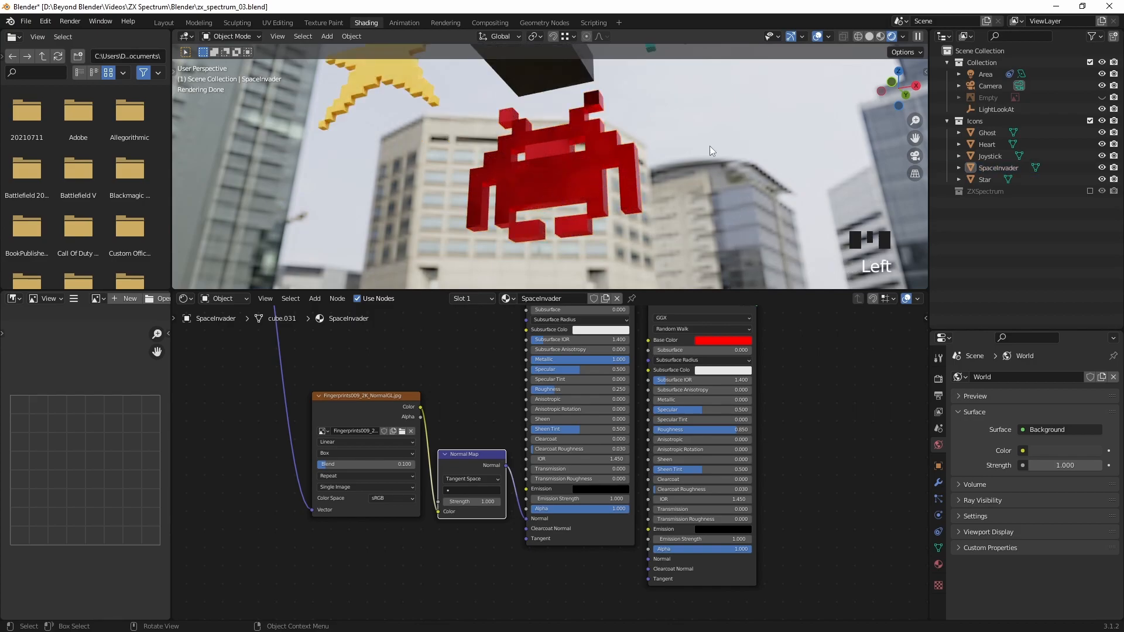
scroll(675, 169, "up", 2)
scroll(675, 169, "up", 2)
left_click(388, 497)
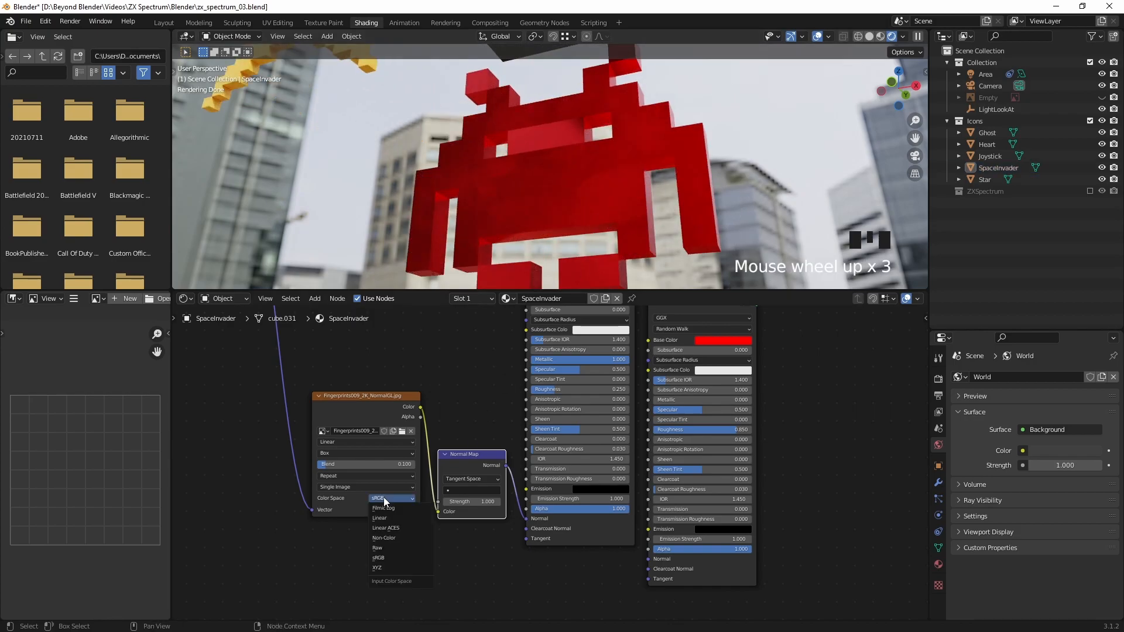
left_click(384, 538)
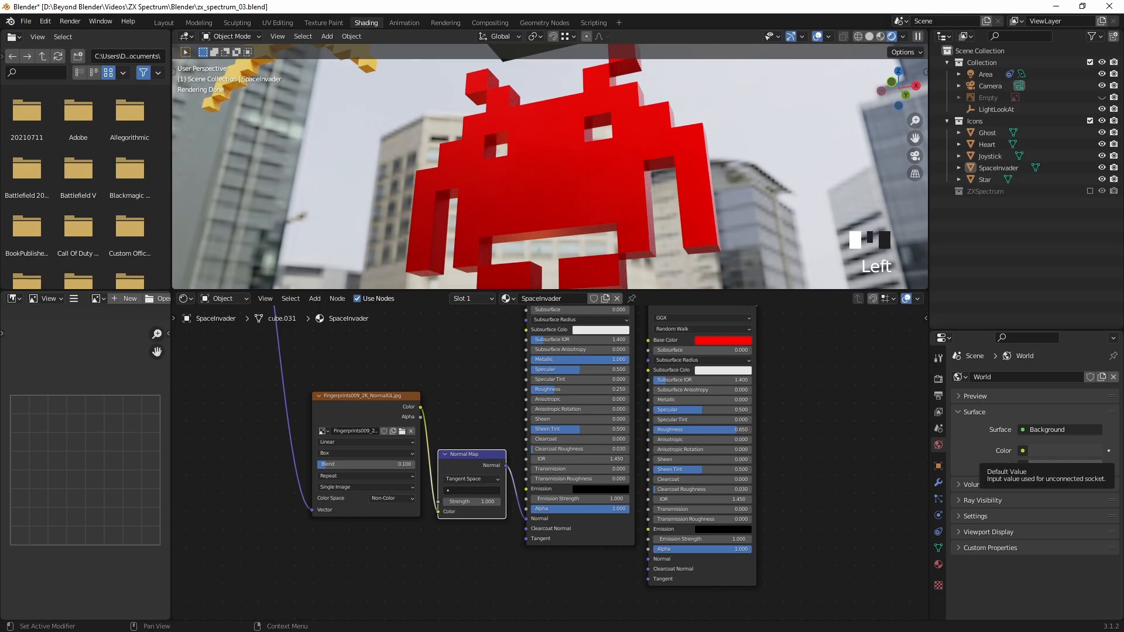
middle_click_drag(638, 234, 711, 192)
scroll(711, 192, "up", 3)
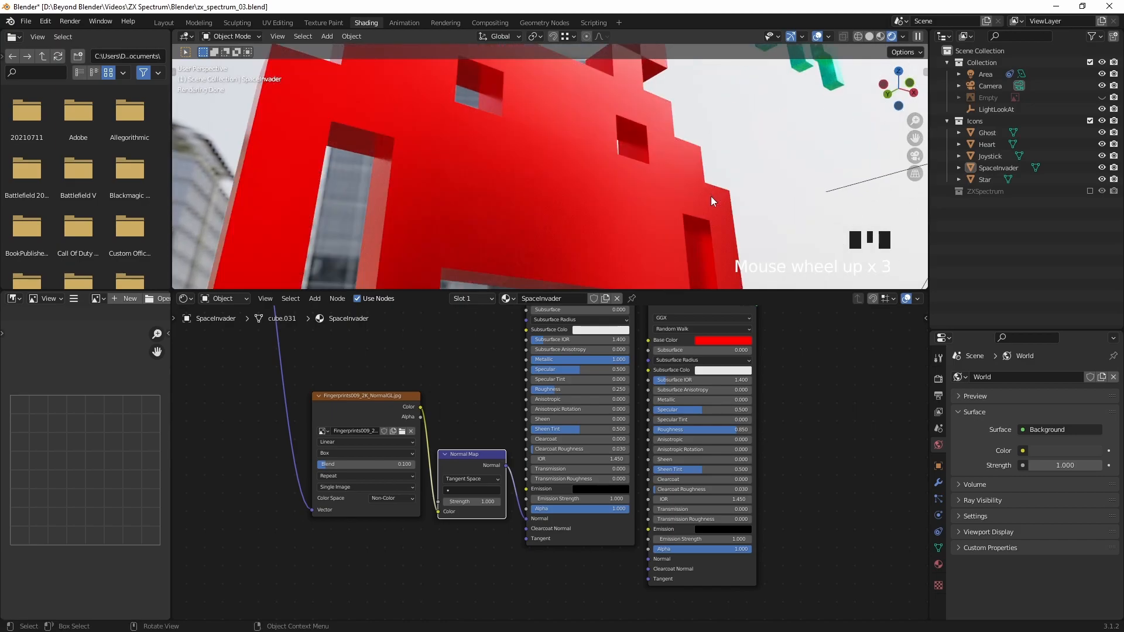
scroll(710, 196, "down", 1)
left_click(479, 501)
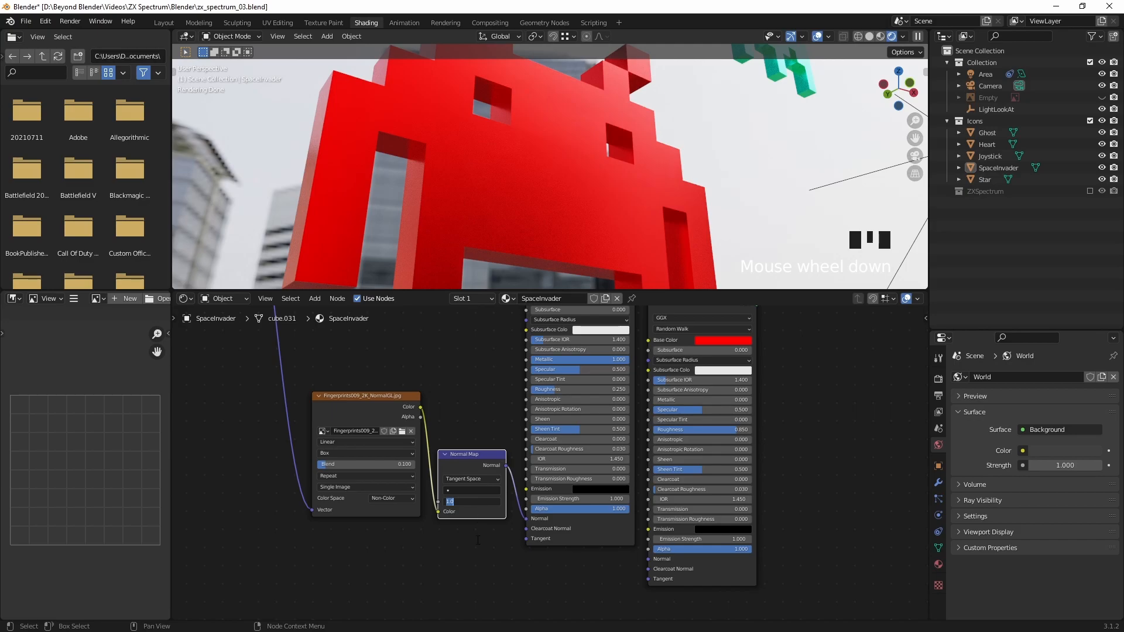
Step: Tidy the space invader's node layout by shifting the NormalGL texture, the Opacity texture and the ColorRamp into a looser arrangement
scroll(478, 539, "down", 3)
middle_click_drag(459, 379, 481, 467)
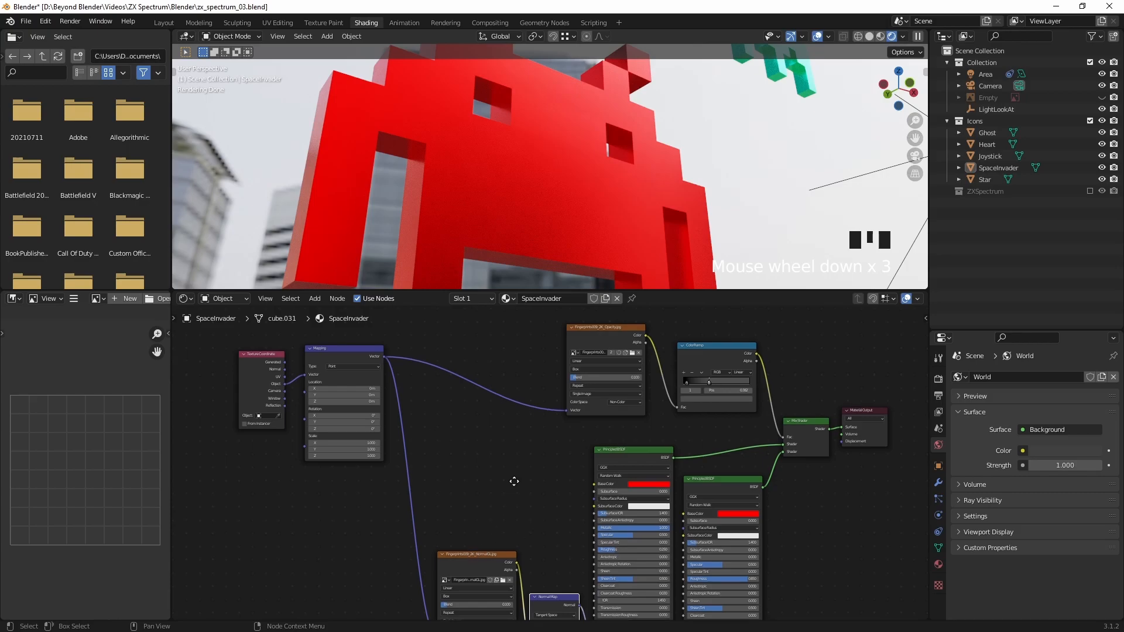
middle_click_drag(490, 540, 468, 471)
left_click_drag(459, 486, 453, 455)
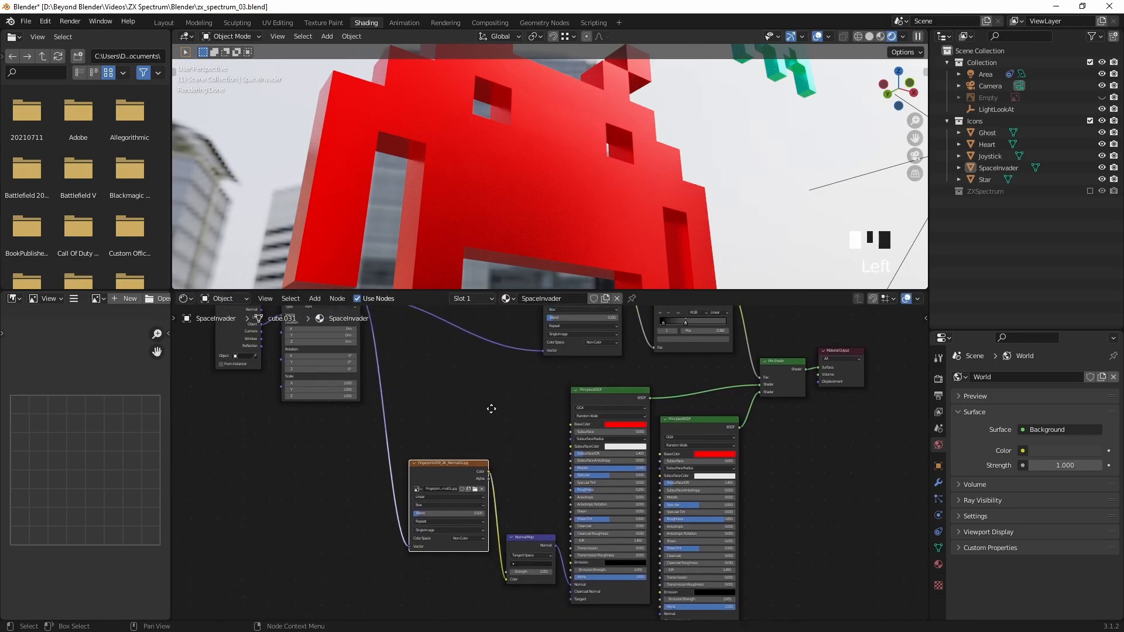
middle_click_drag(516, 388, 484, 442)
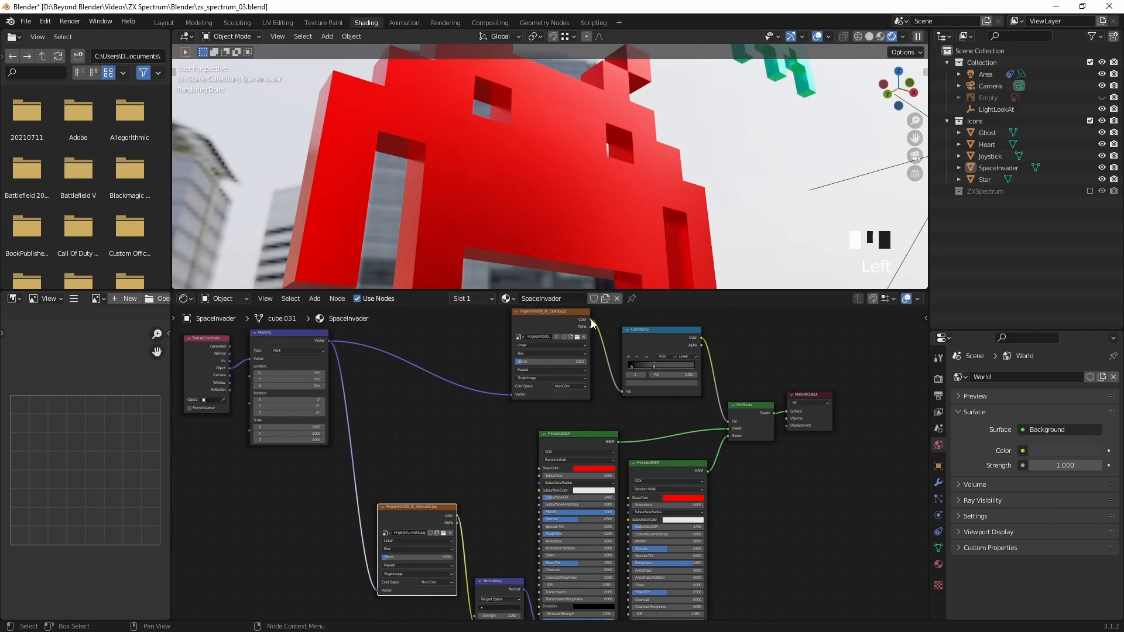
left_click_drag(556, 312, 418, 337)
left_click_drag(678, 338, 590, 341)
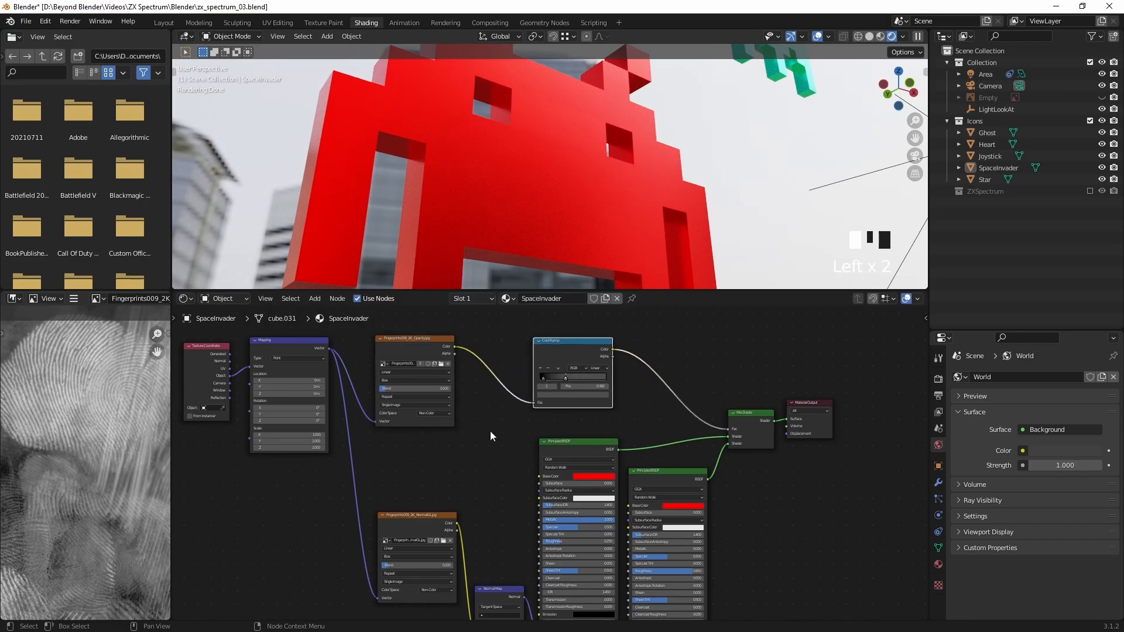
Step: Set the box-projection Blend to 0 on both the Opacity and NormalGL fingerprint textures
middle_click_drag(499, 426, 503, 423)
scroll(506, 515, "up", 3)
middle_click_drag(504, 525, 525, 484)
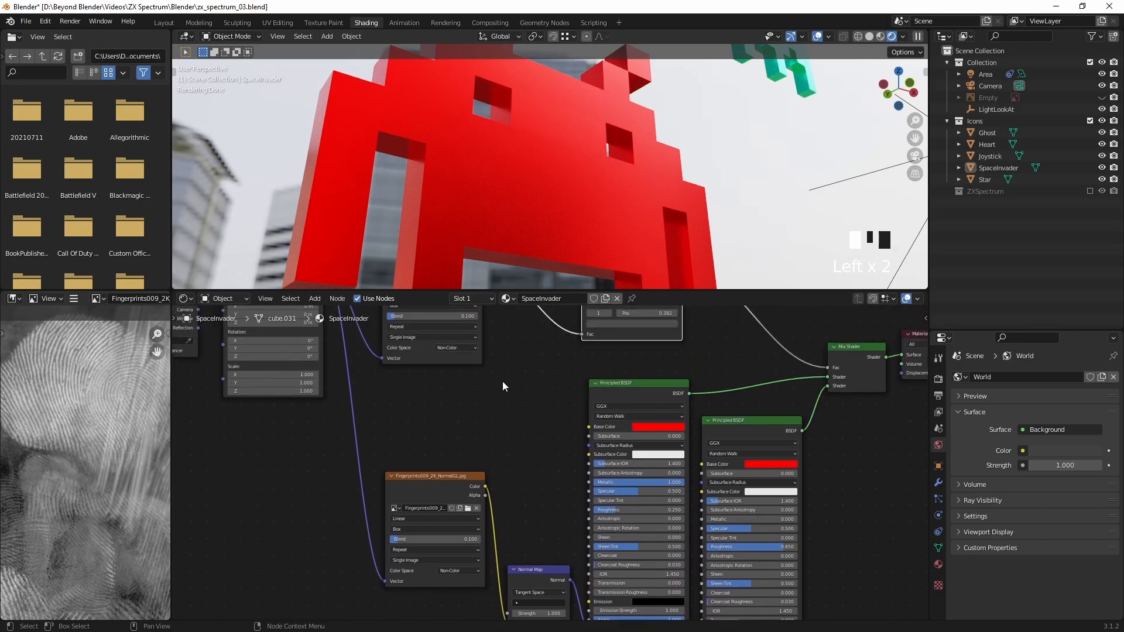
middle_click_drag(502, 381, 506, 423)
left_click(462, 359)
type("0")
left_click(466, 580)
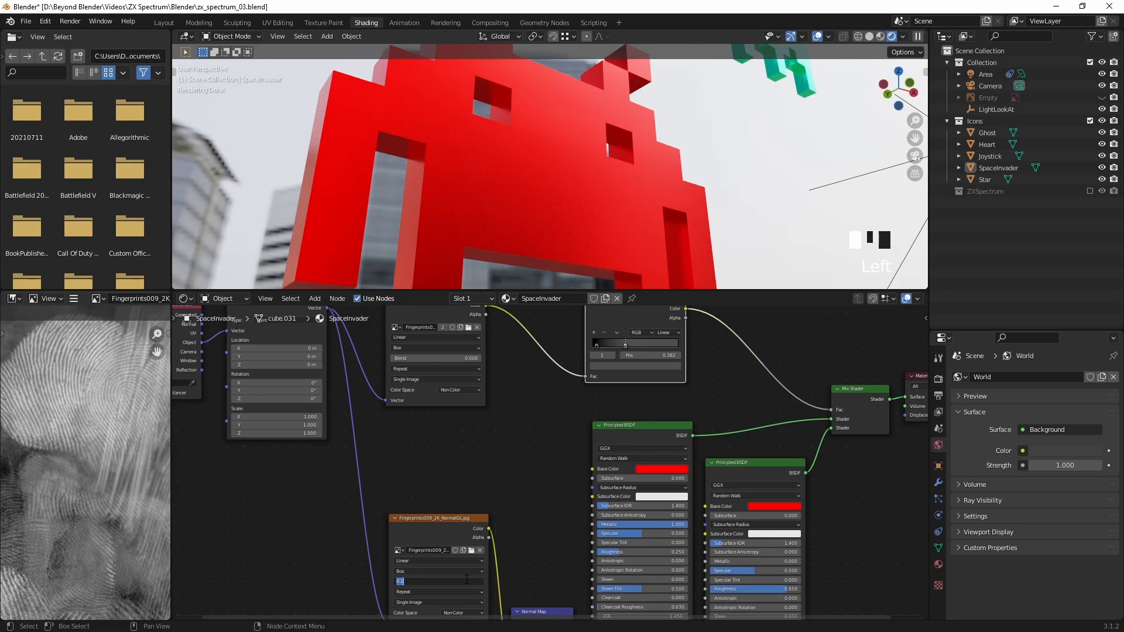
type("000")
left_click(507, 528)
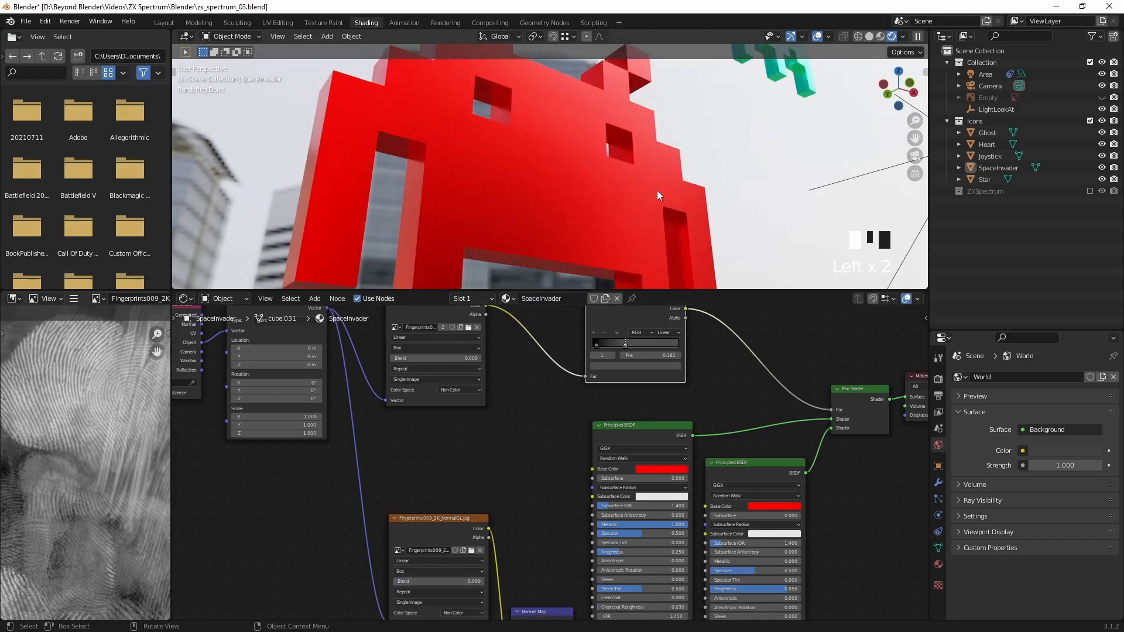
Step: Connect the Normal Map's output to the non-metallic Principled BSDF's Normal input as well
middle_click_drag(507, 528, 492, 394)
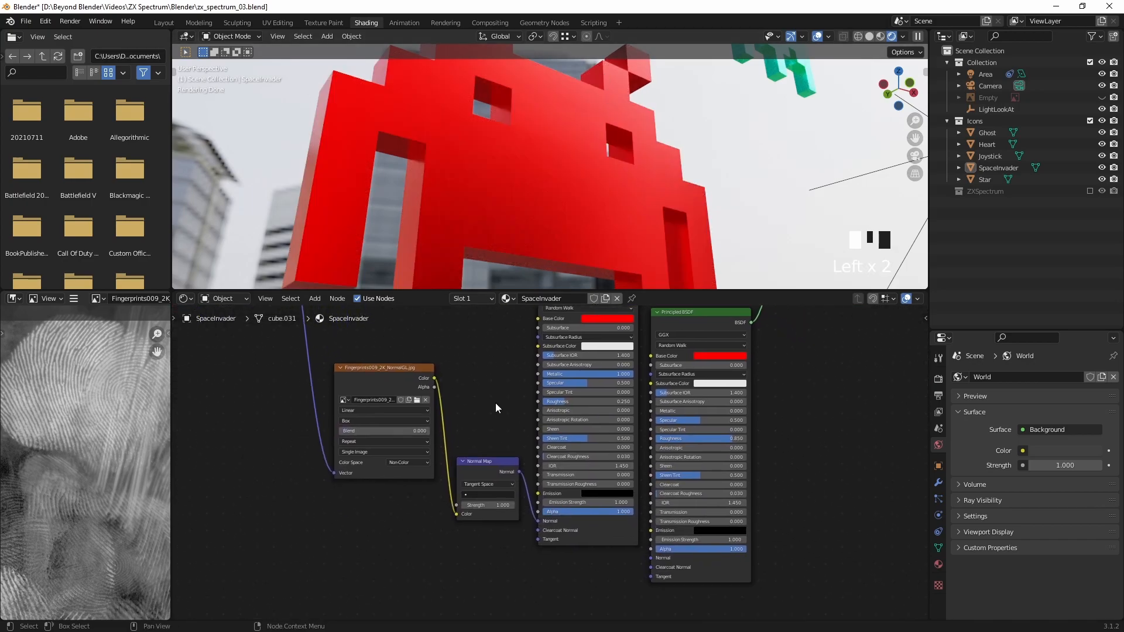
left_click_drag(519, 471, 648, 558)
middle_click_drag(590, 180, 728, 212)
scroll(722, 216, "up", 3)
Step: Try a Normal Map strength of 2, and raise it to 3
left_click(498, 506)
type("2")
left_click(519, 507)
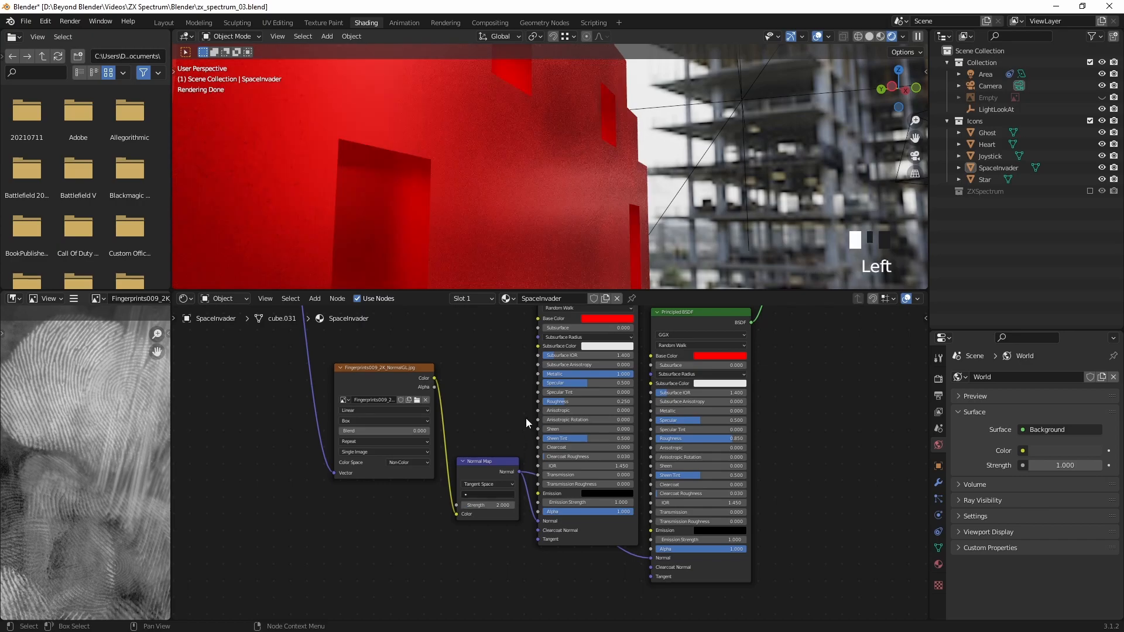
left_click(484, 507)
type("3")
left_click(524, 507)
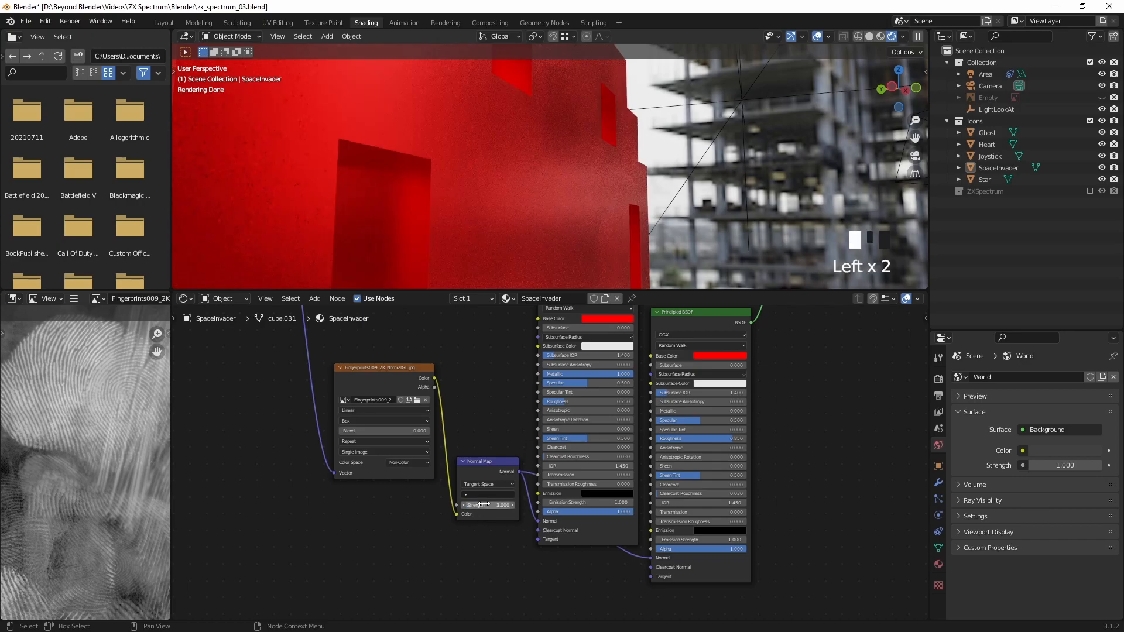
Step: Examine the space invader's surface at several distances and angles for the fingerprint normal detail
scroll(634, 241, "up", 3)
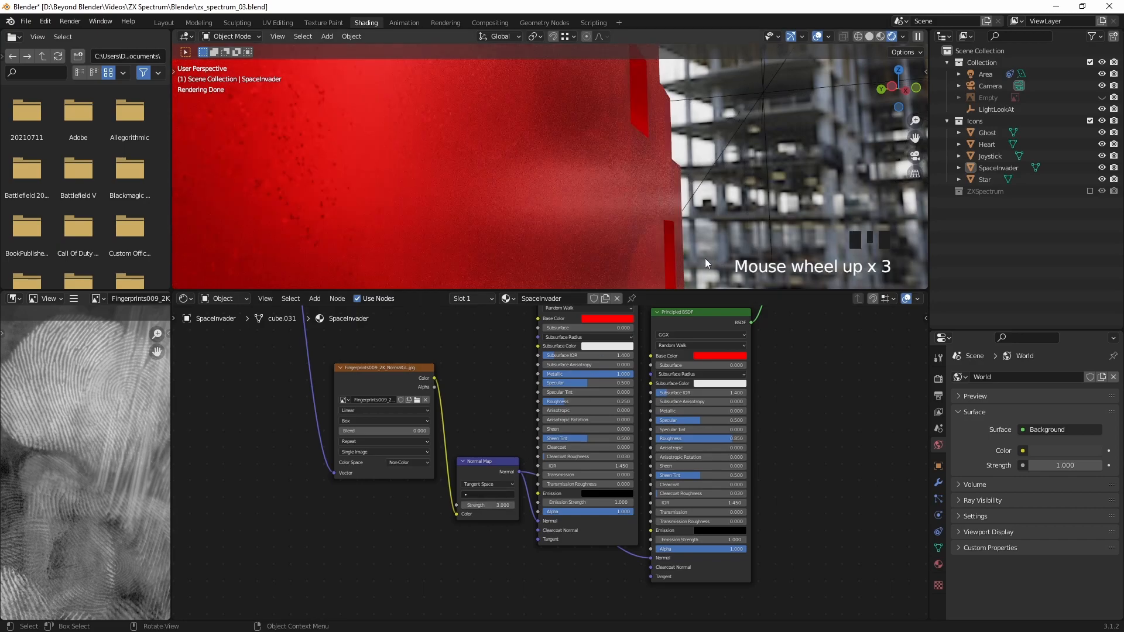
scroll(305, 214, "down", 3)
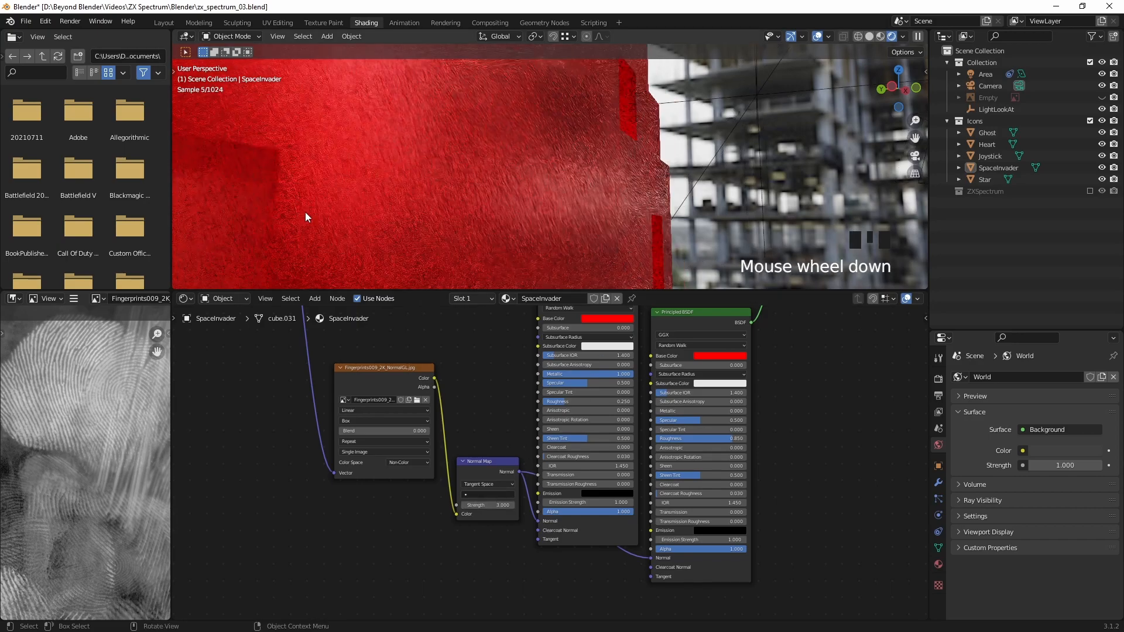
scroll(538, 204, "down", 3)
middle_click_drag(589, 211, 653, 229)
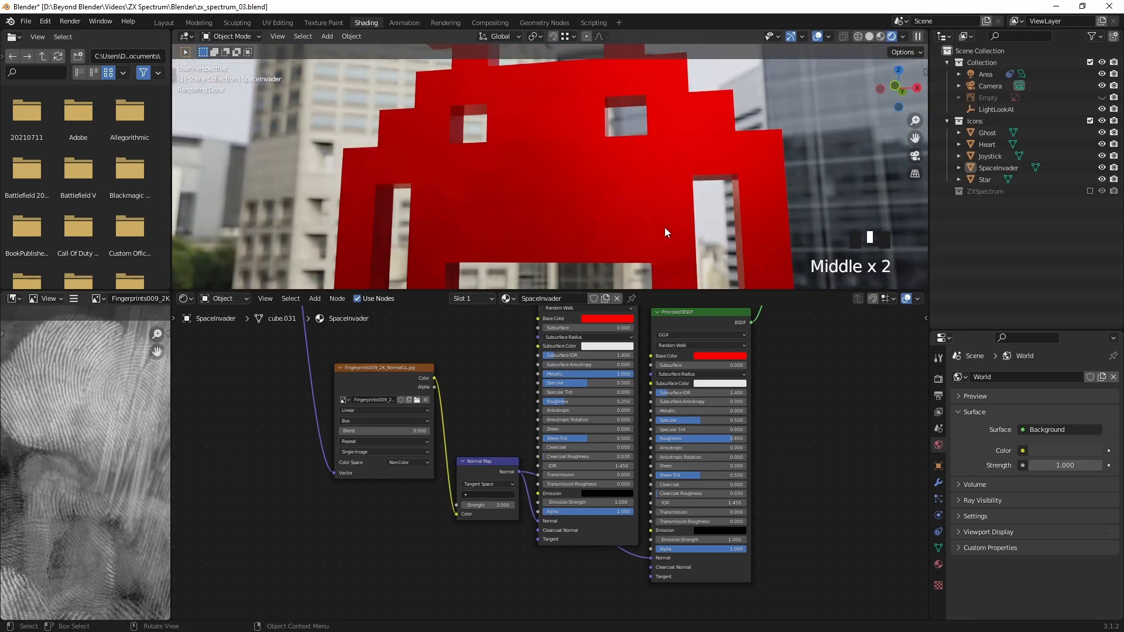
scroll(713, 226, "down", 2)
middle_click_drag(781, 231, 779, 193)
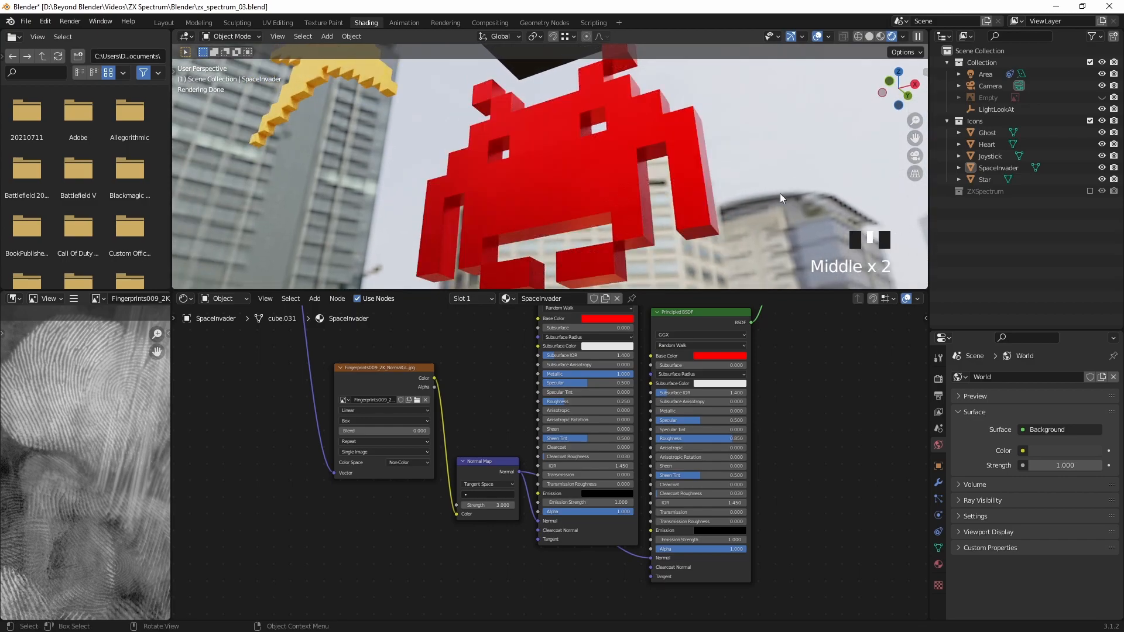
scroll(780, 193, "down", 3)
middle_click_drag(708, 194, 743, 236)
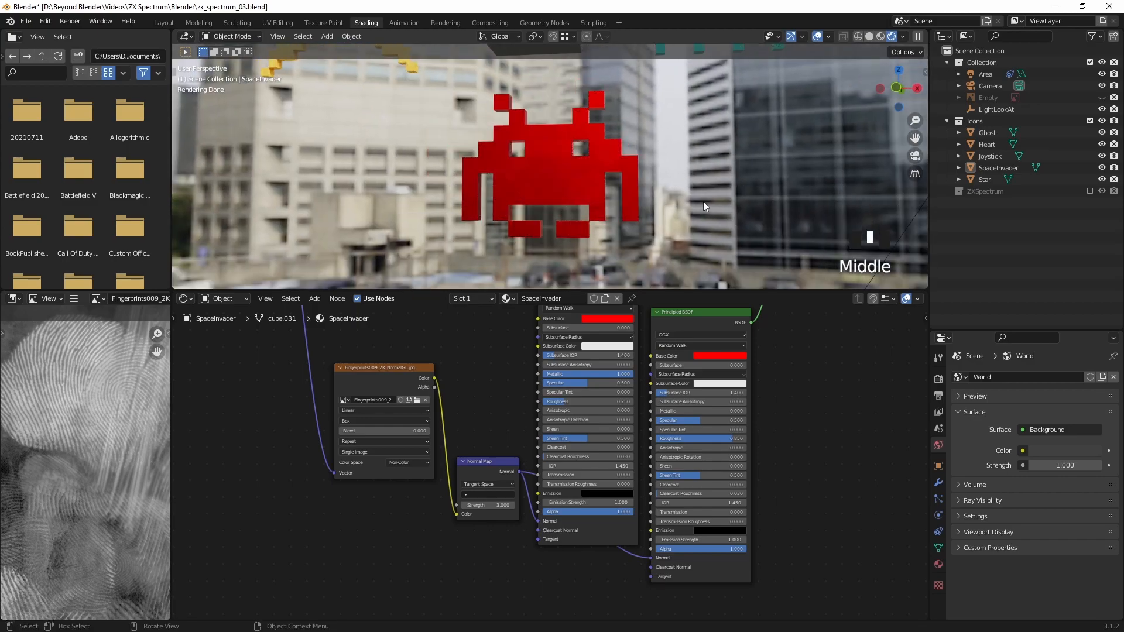
middle_click_drag(729, 198, 760, 201)
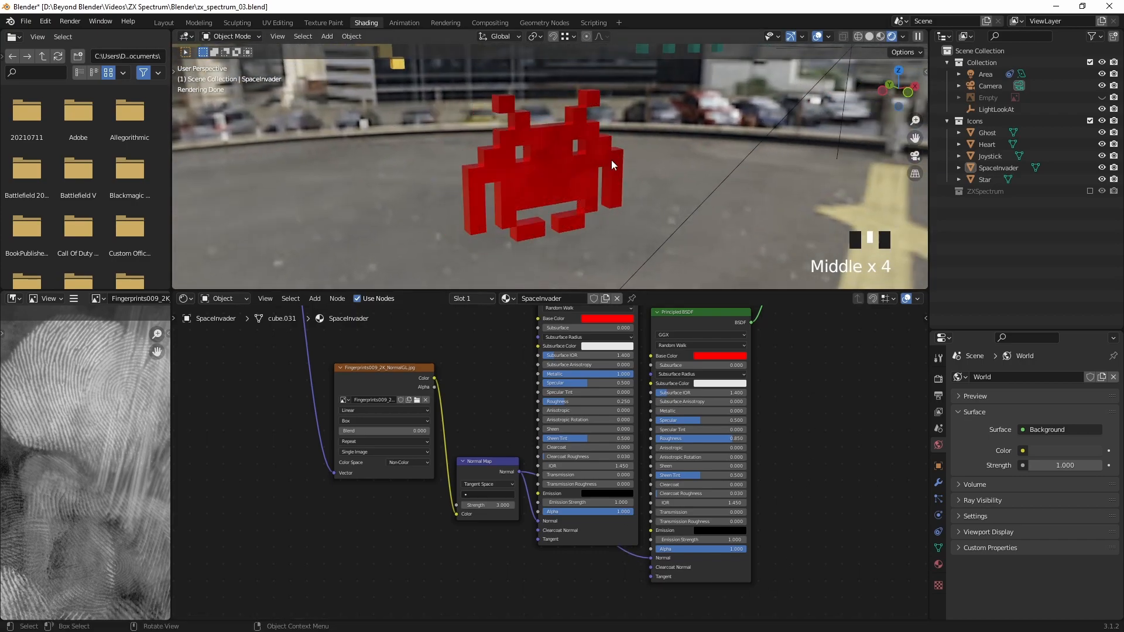
middle_click_drag(611, 160, 609, 178)
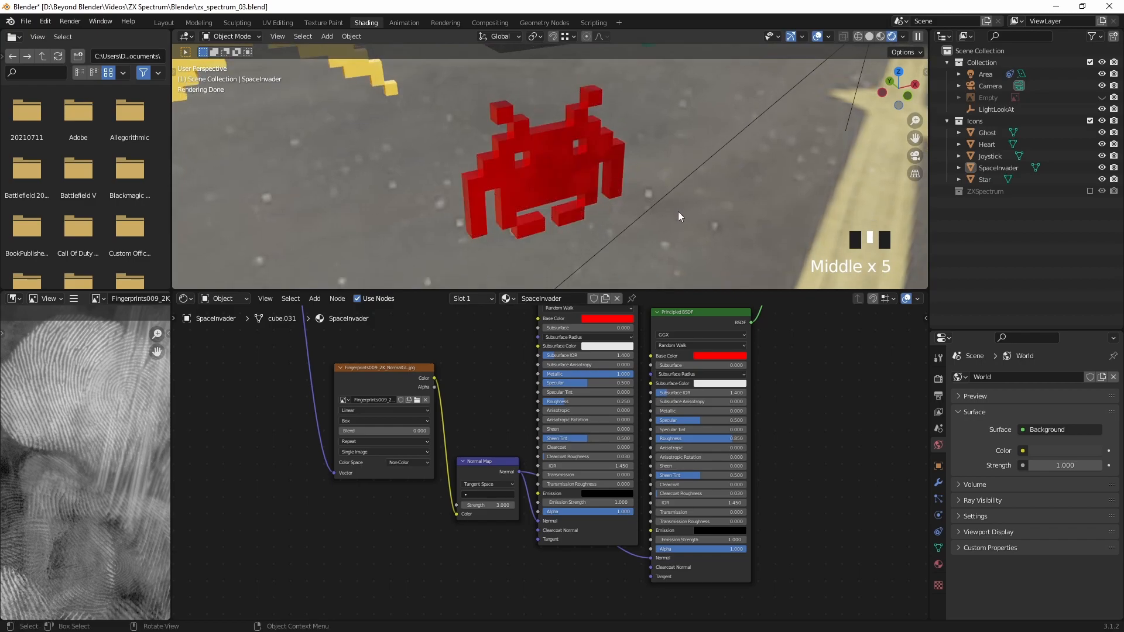
Step: Select and copy all of the space invader's shader nodes except the Material Output
scroll(627, 458, "down", 3)
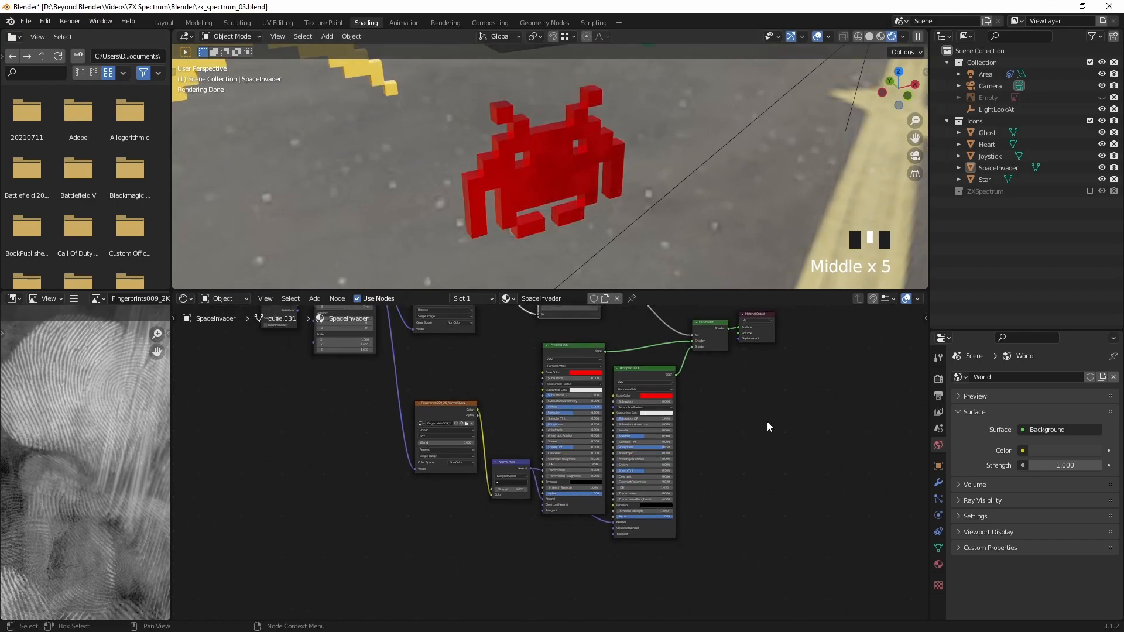
key("Home")
left_click_drag(282, 336, 736, 599)
Step: Select the ghost, set its metallic Principled BSDF aside, and delete its other shader nodes except the Material Output
scroll(743, 163, "down", 4)
middle_click_drag(738, 164, 687, 261, "shift")
left_click(587, 153)
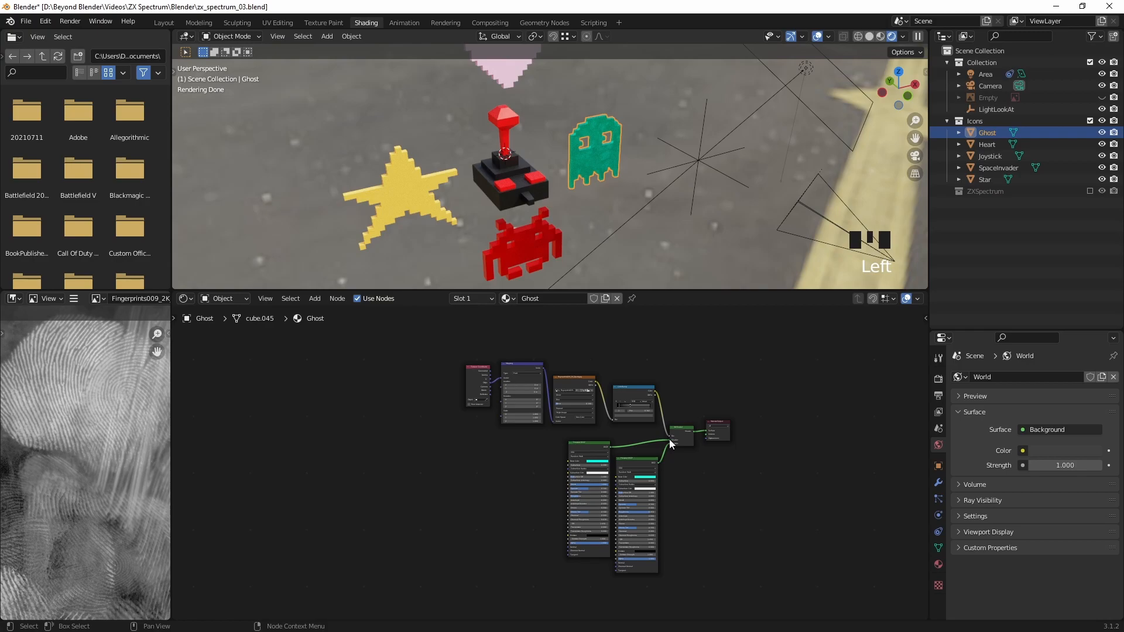
left_click_drag(669, 440, 771, 481)
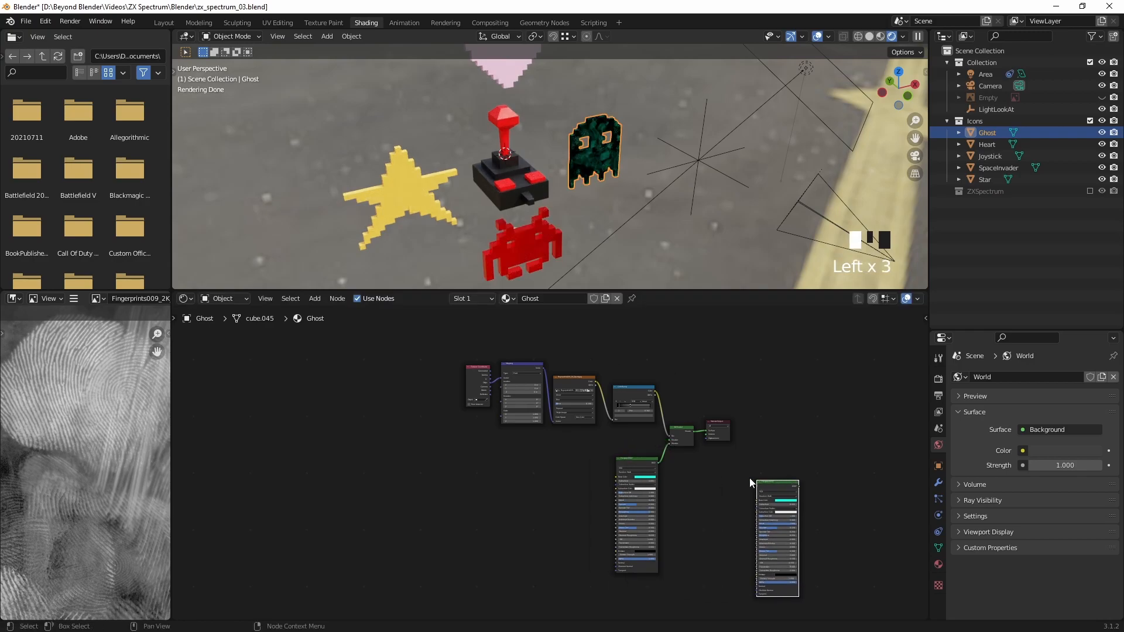
left_click_drag(441, 344, 697, 591)
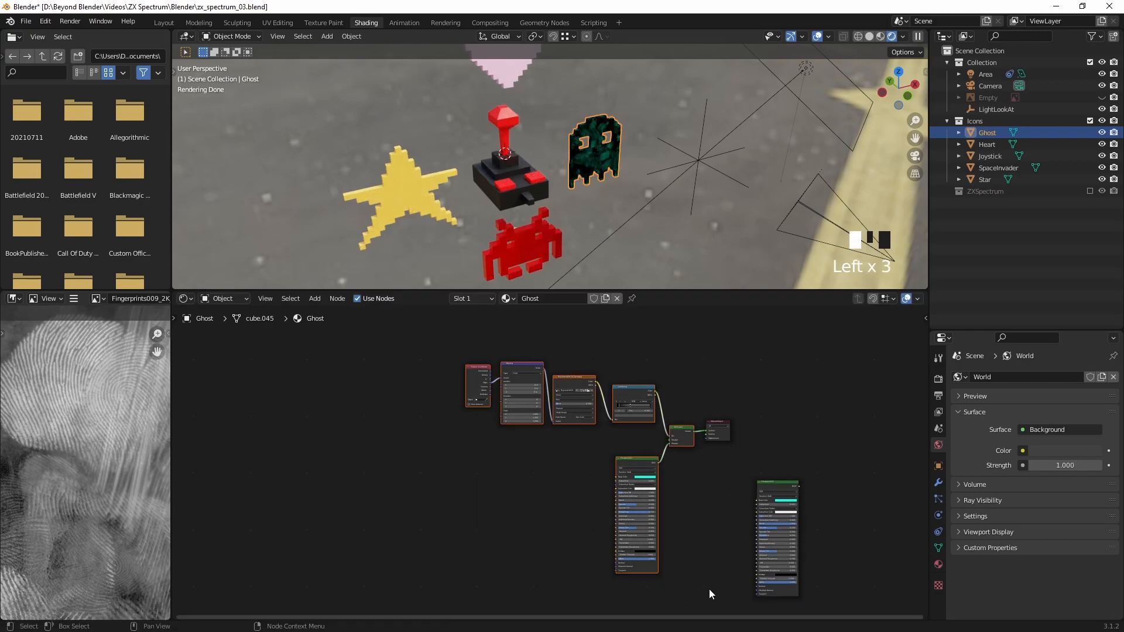
key("Delete")
Step: Paste the copied nodes into the ghost's material and connect the Mix Shader to the Material Output's Surface
key("ctrl+v")
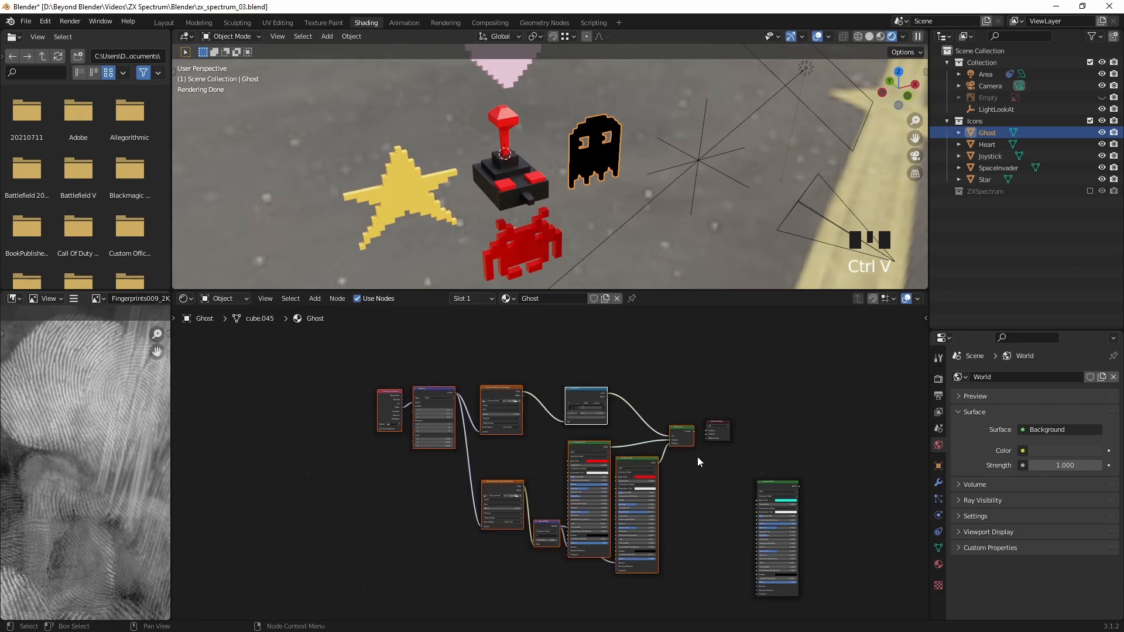
scroll(697, 455, "up", 2)
left_click_drag(780, 412, 799, 412)
Step: Copy the cyan Base Color from the set-aside shader to both pasted Principled BSDFs, and delete the set-aside shader
left_click_drag(894, 491, 835, 471)
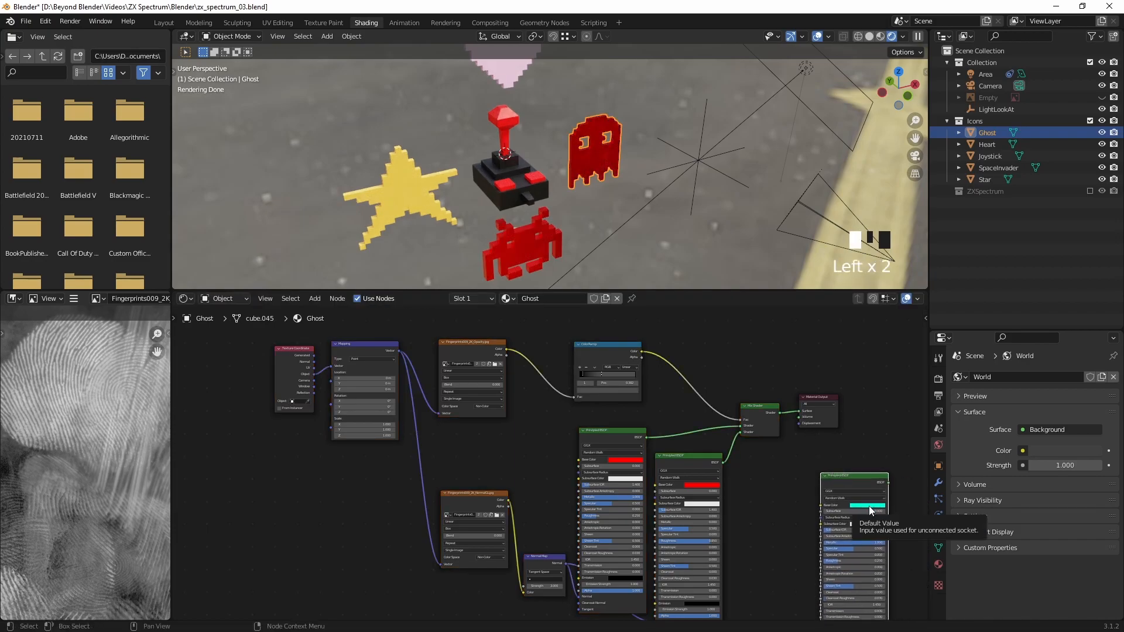
key("ctrl+v")
key("ctrl+v")
left_click(834, 476)
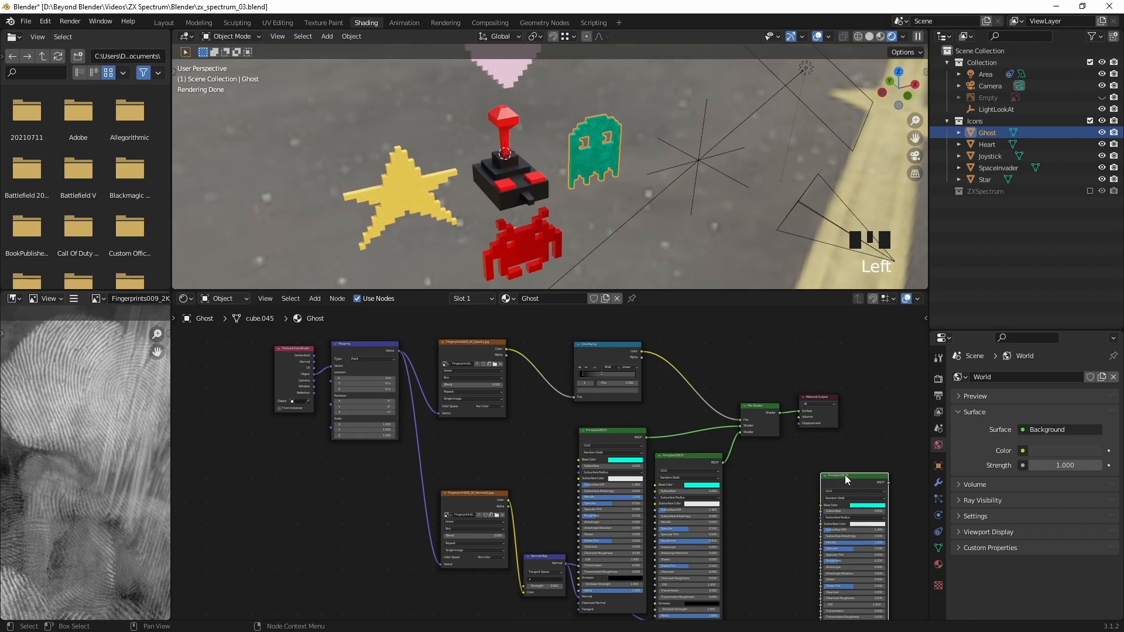
key("Delete")
Step: Examine the ghost's surface up close from several angles for the fingerprint normal detail
left_click(680, 224)
middle_click_drag(680, 224, 704, 169)
scroll(654, 196, "up", 3)
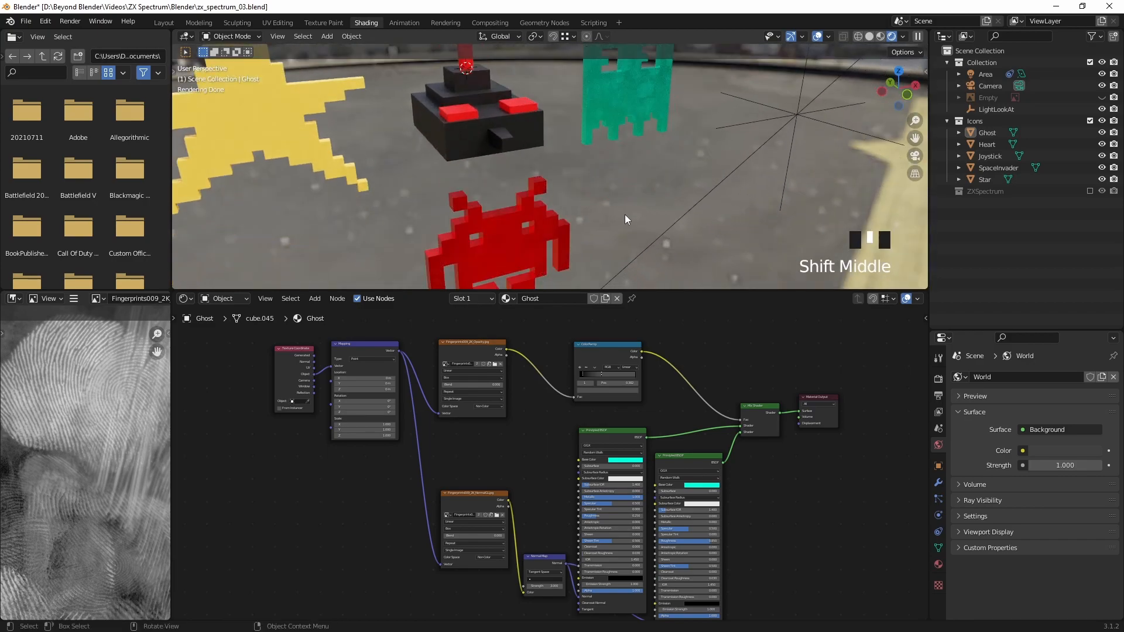
middle_click_drag(658, 210, 624, 173)
scroll(624, 174, "up", 7)
middle_click_drag(747, 179, 652, 243, "shift")
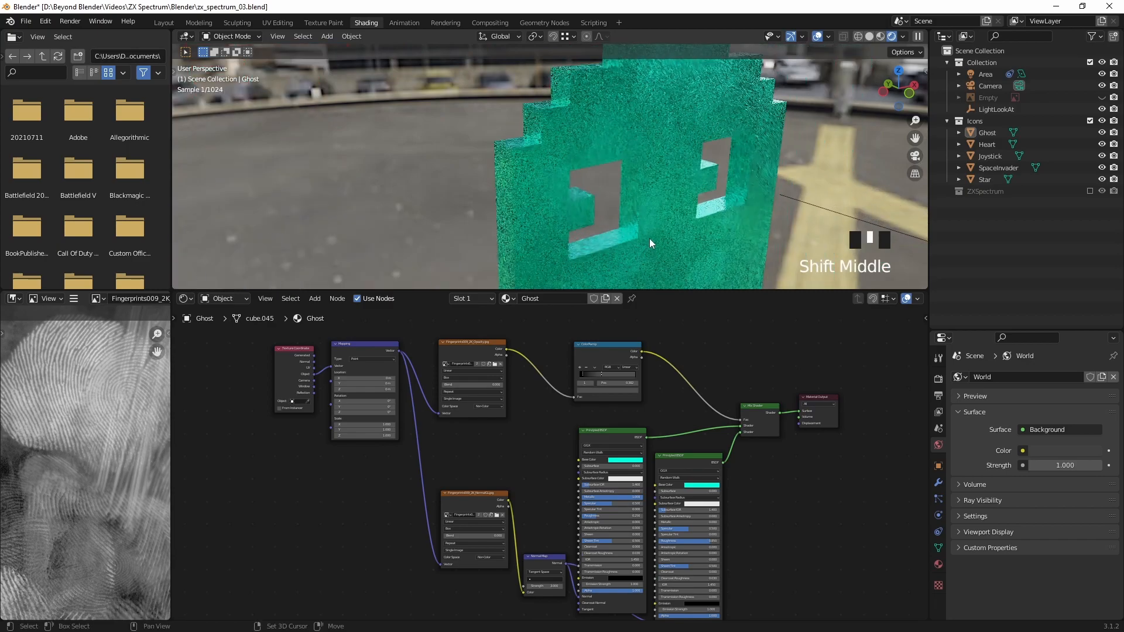
scroll(699, 192, "up", 3)
middle_click_drag(760, 188, 809, 175)
scroll(808, 174, "down", 3)
Step: Reposition the ghost's Normal Map node, set its strength to 1 and choose UVMap as its UV map
middle_click_drag(791, 526, 774, 452)
scroll(466, 531, "up", 4)
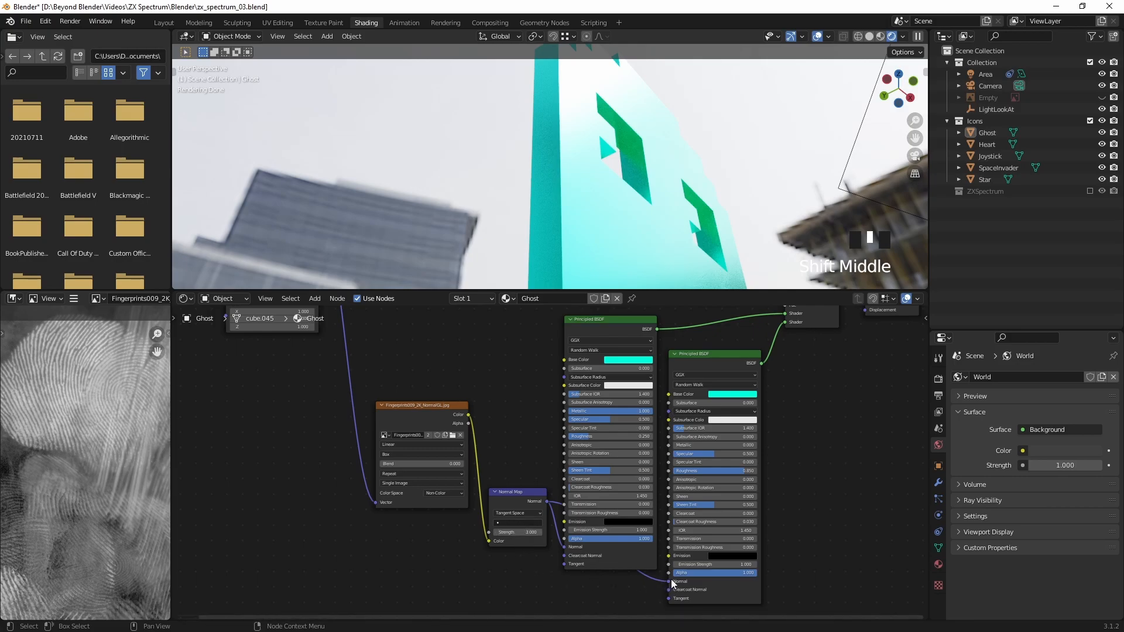
mouse_move(509, 490)
left_mouse_down()
mouse_move(498, 563)
mouse_move(503, 437)
mouse_move(504, 479)
left_mouse_up()
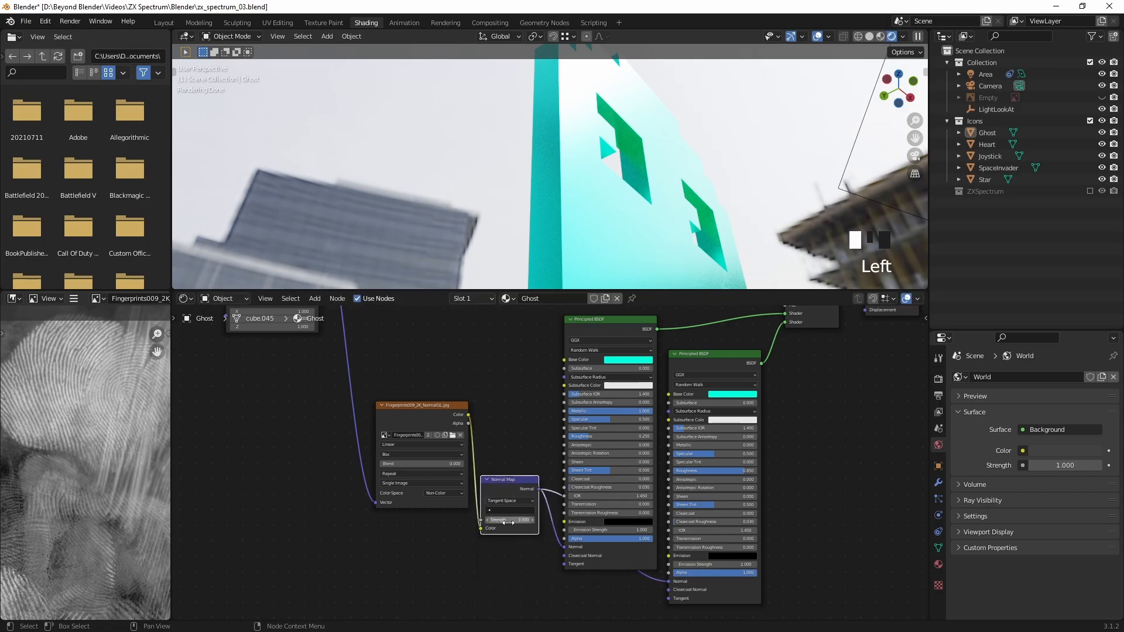
left_click(503, 510)
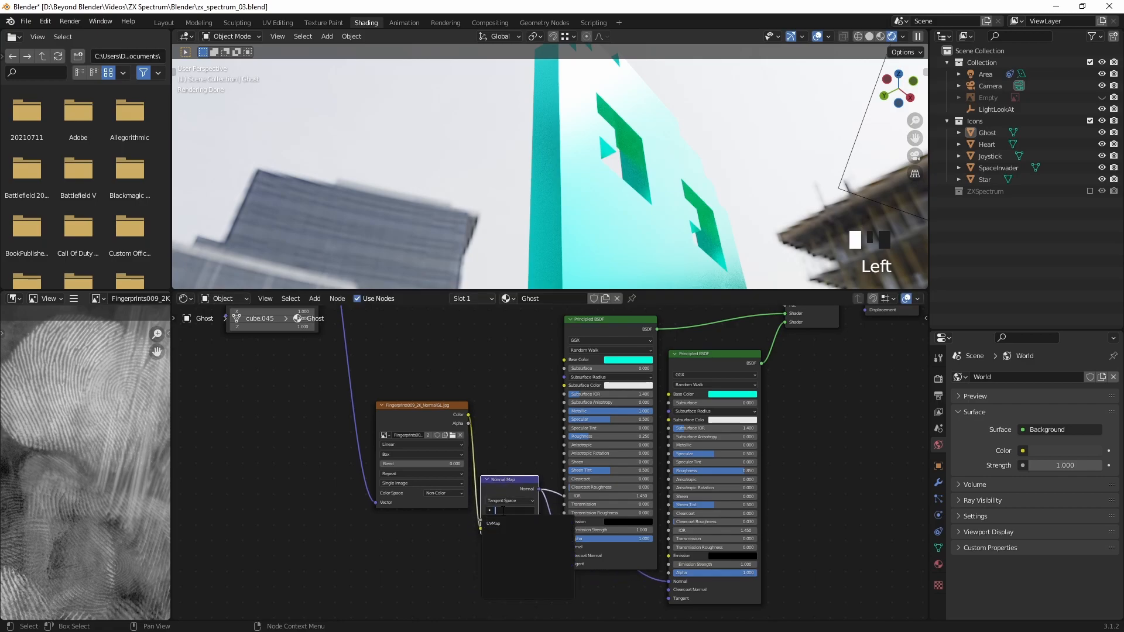
left_click(495, 523)
middle_click_drag(643, 202, 586, 240)
mouse_move(725, 222)
middle_mouse_down()
mouse_move(686, 209)
mouse_move(757, 227)
mouse_move(712, 218)
middle_mouse_up()
scroll(713, 218, "up", 2)
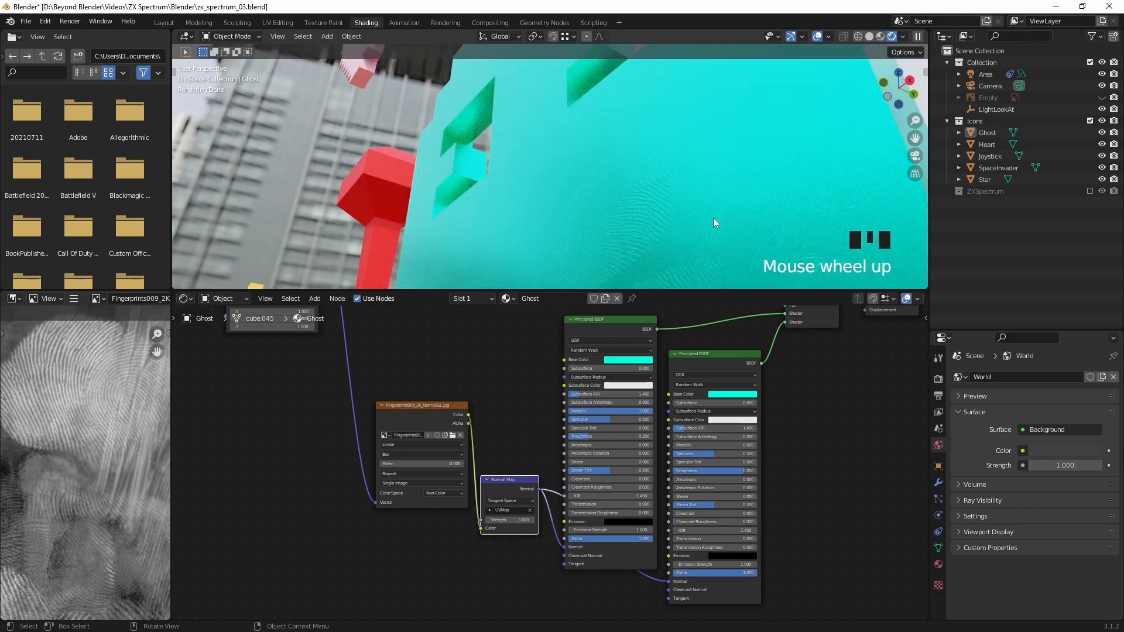
Step: Set the Normal Map strength of the Ghost material to 1.0 and save the file
left_click(530, 520)
type("1.0")
left_click(532, 523)
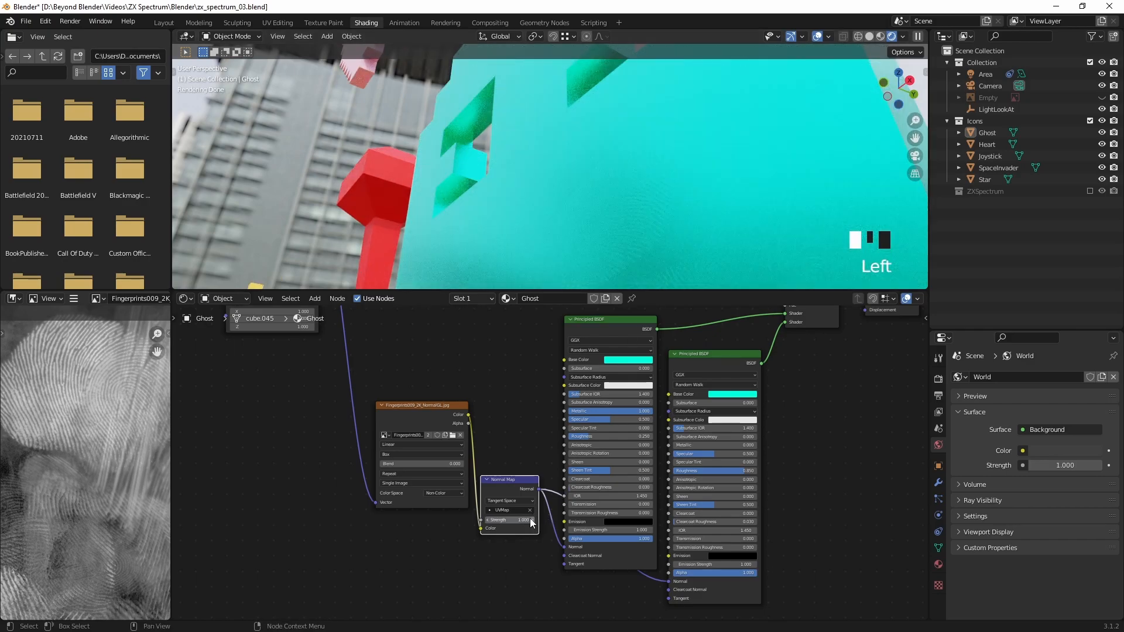
left_click(528, 520)
key("Return")
left_click(467, 389)
scroll(518, 246, "down", 9)
middle_click_drag(628, 202, 657, 190)
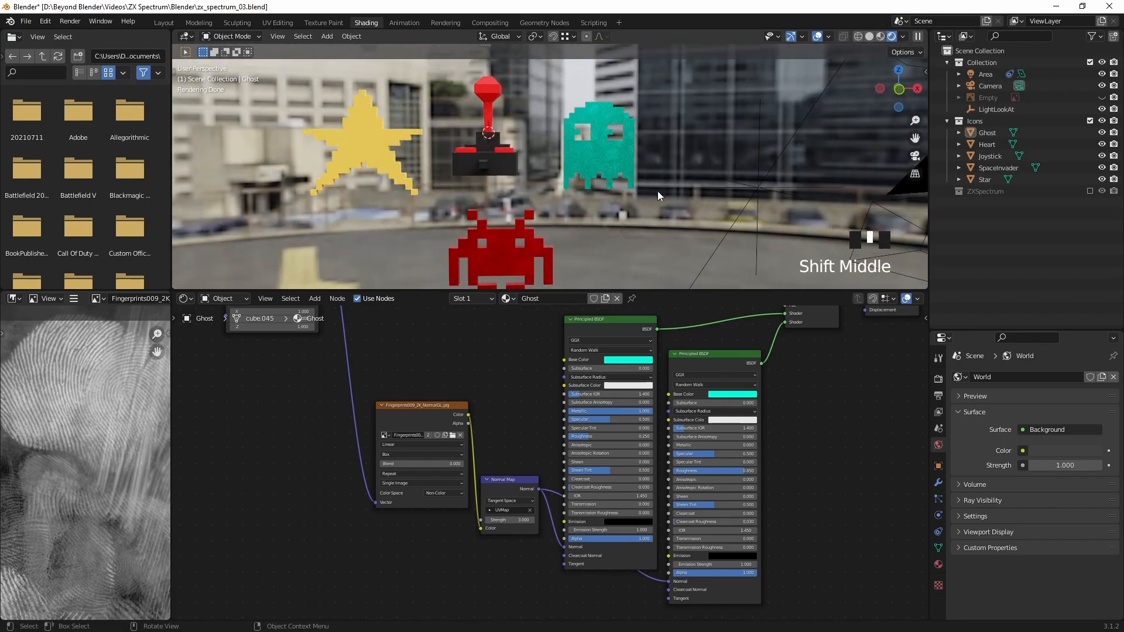
key("ctrl+s")
Step: Unlink the star's original shader, paste the copied fingerprint nodes into the Star material, and connect their Mix Shader to the Material Output
left_click(391, 157)
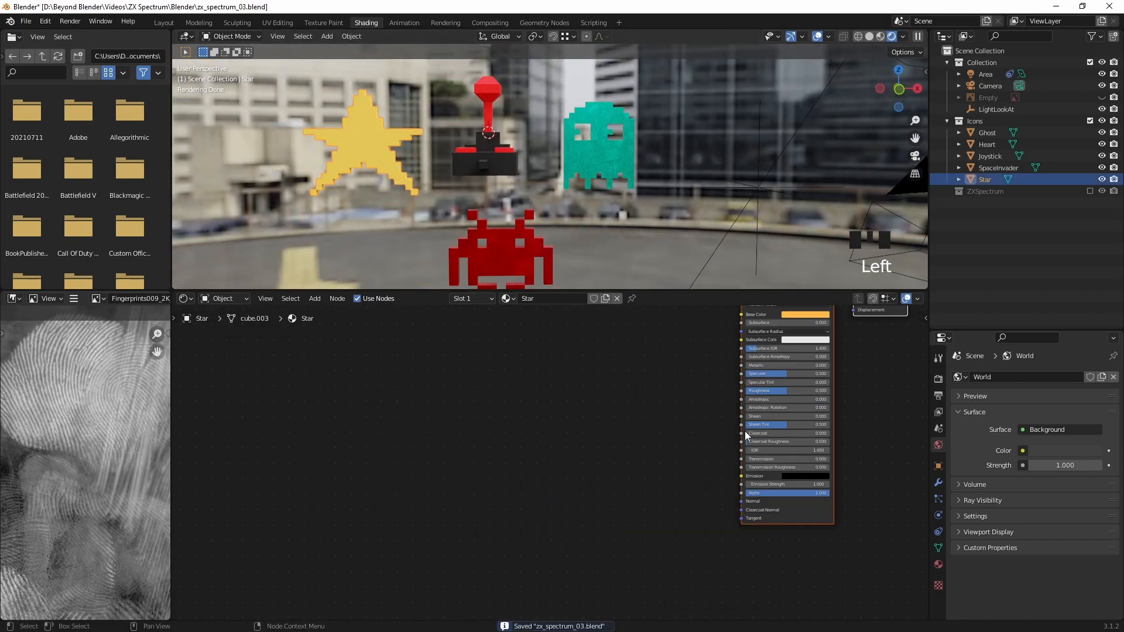
scroll(630, 448, "down", 2)
key("Home")
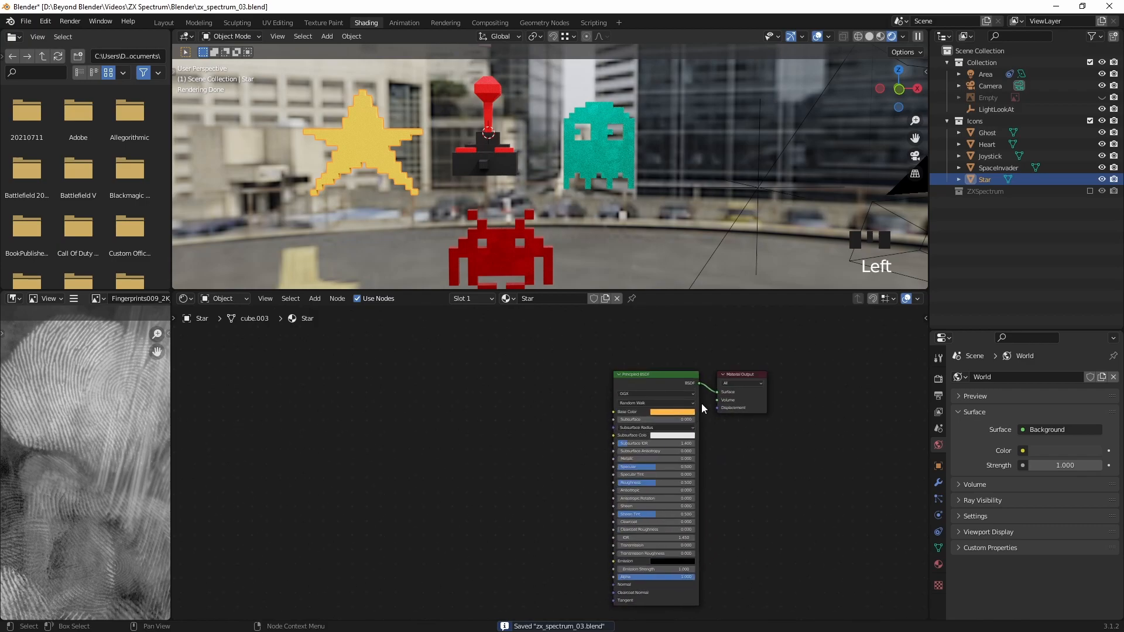
right_click_drag(710, 381, 710, 400, "ctrl")
left_click_drag(674, 376, 874, 425)
key("ctrl+v")
left_click_drag(704, 394, 718, 392)
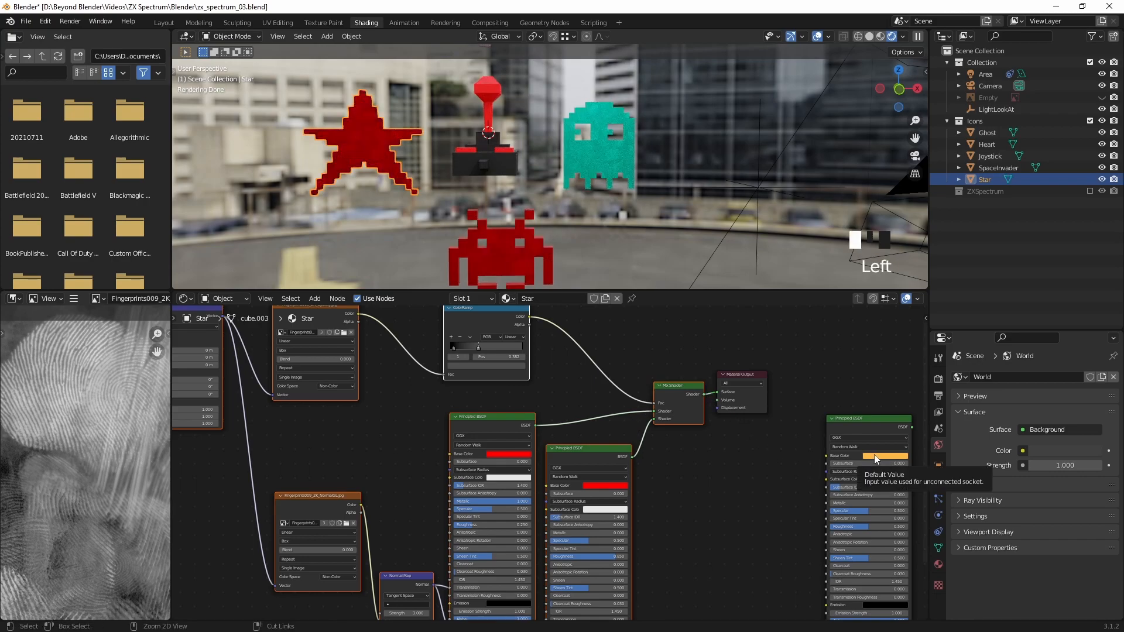
Step: Copy the star's orange base color to both pasted Principled BSDF nodes and delete the original shader
key("ctrl+v")
key("ctrl+v")
left_click(858, 418)
key("Delete")
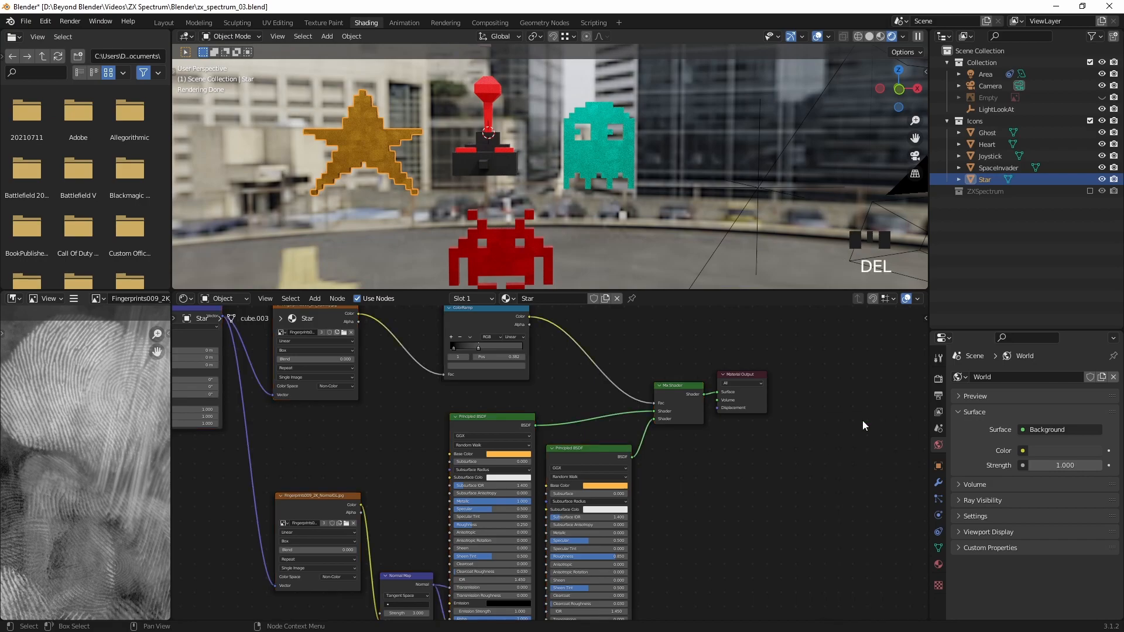
Step: Examine the fingerprint finish on the star from several angles and distances
middle_click_drag(475, 225, 598, 174, "shift")
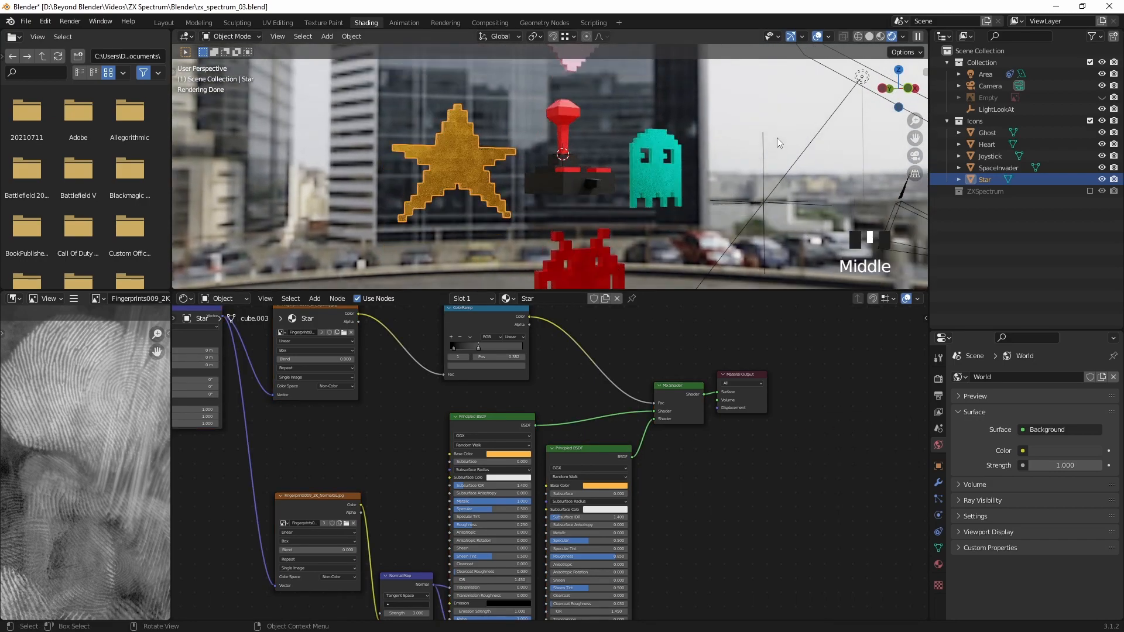
left_click(764, 162)
scroll(678, 180, "down", 1)
scroll(505, 160, "up", 3)
scroll(505, 159, "up", 1)
scroll(504, 159, "up", 4)
middle_click_drag(503, 160, 525, 174)
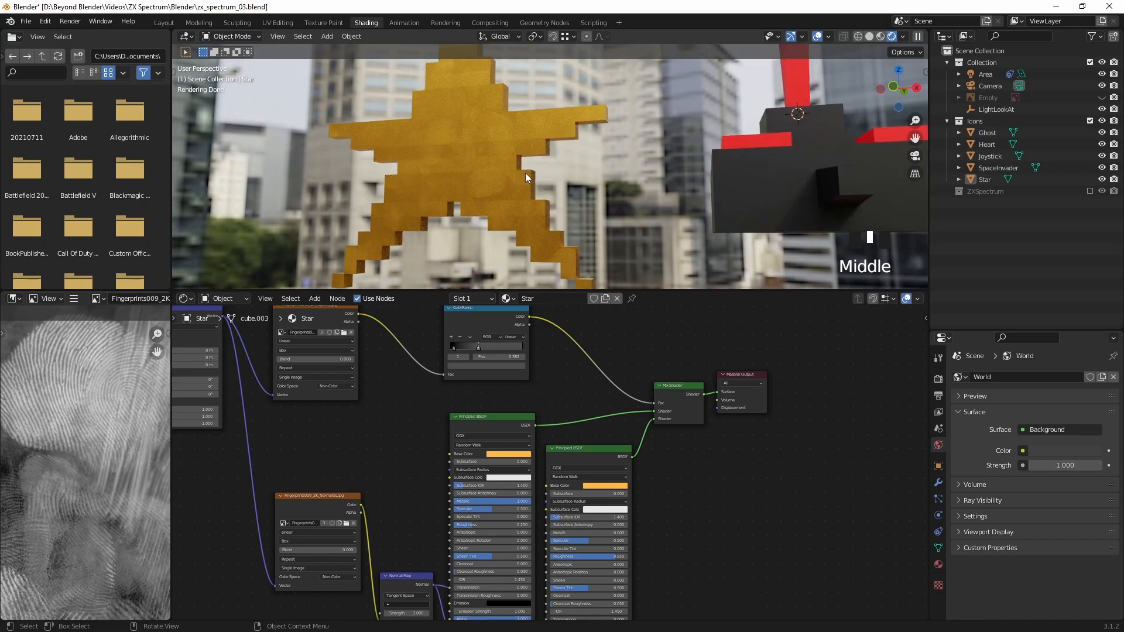
scroll(525, 173, "down", 2)
scroll(396, 395, "down", 1)
Step: Connect the Generated output of the Texture Coordinate node to the Mapping node's vector in the Star material
middle_click_drag(396, 399, 598, 439)
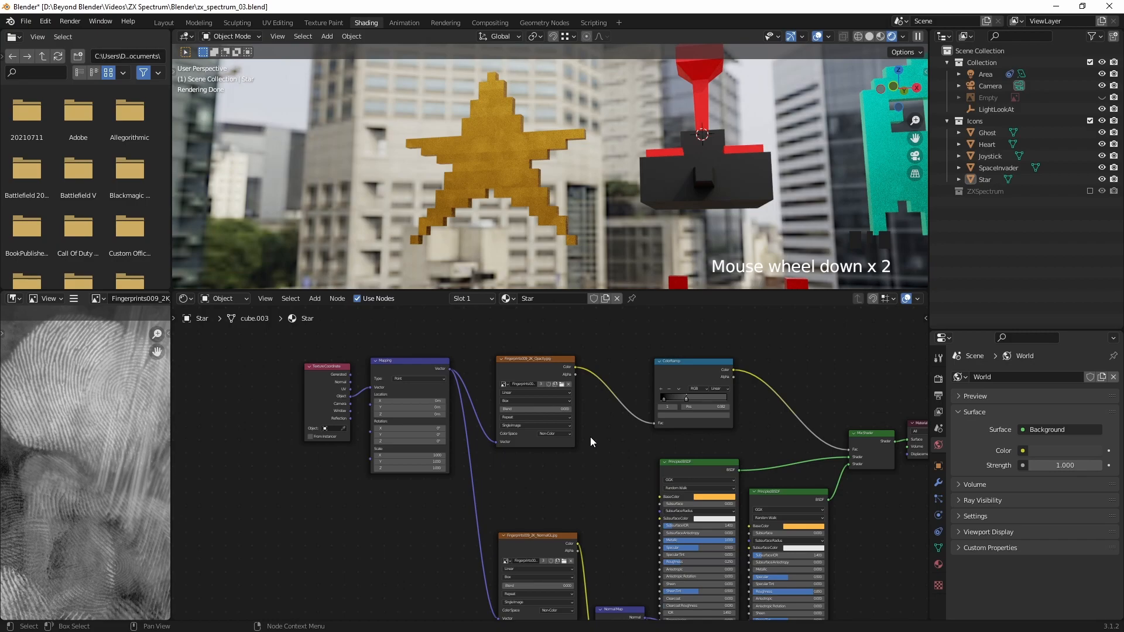
scroll(329, 441, "up", 2)
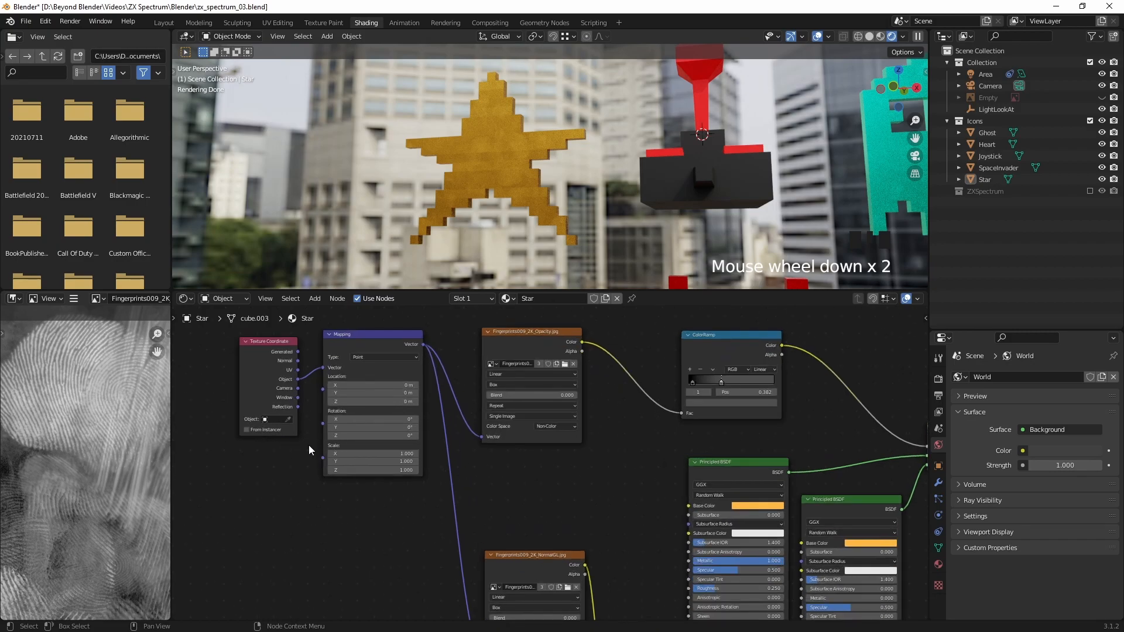
left_click_drag(304, 371, 329, 386)
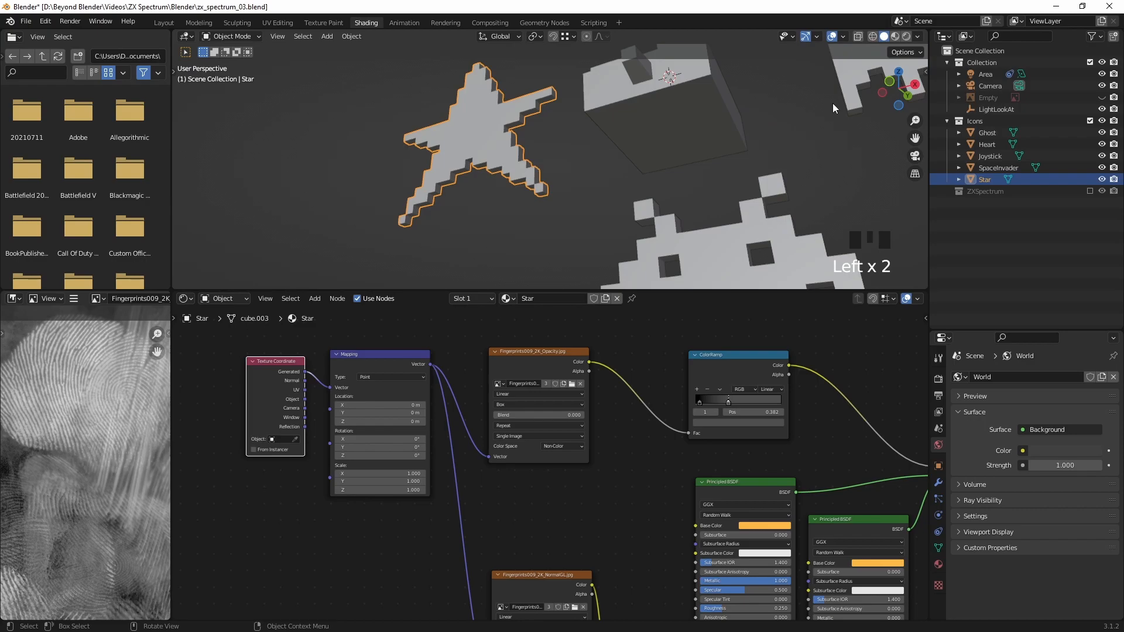
Step: Turn on X-ray for the solid view and merge the star mesh's vertices by distance
middle_click_drag(565, 141, 613, 188, "shift")
scroll(612, 188, "up", 5)
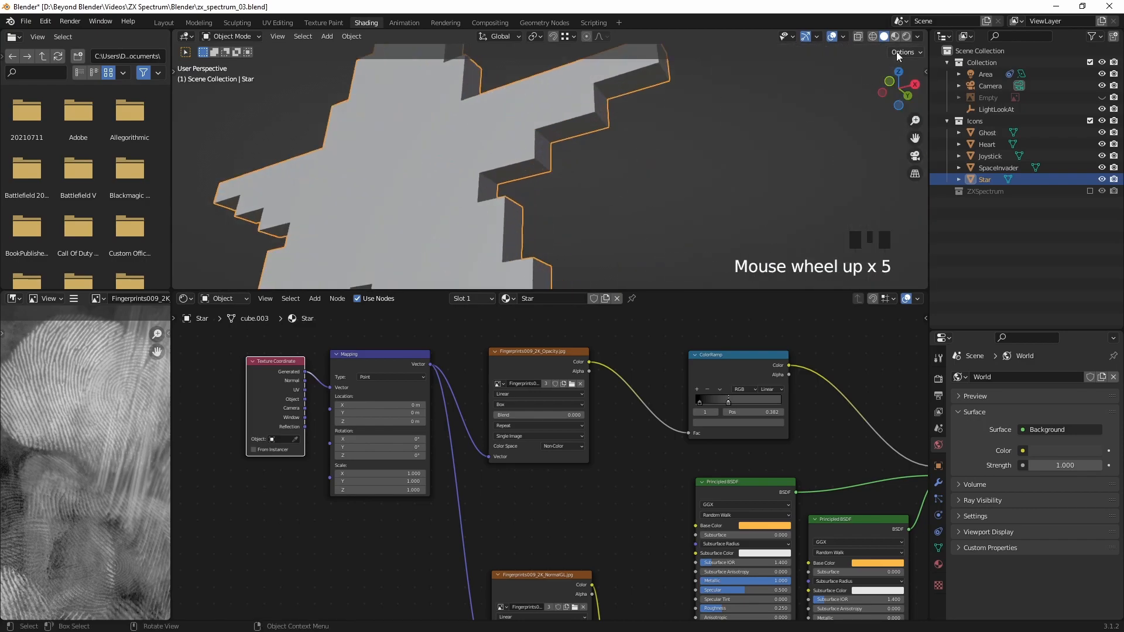
left_click(858, 36)
mouse_move(650, 126)
middle_mouse_down()
mouse_move(616, 135)
mouse_move(640, 144)
middle_mouse_up()
key("Tab")
key("alt+a")
scroll(614, 216, "up", 3)
middle_click_drag(615, 216, 655, 188, "shift")
key("Tab")
scroll(666, 125, "down", 7)
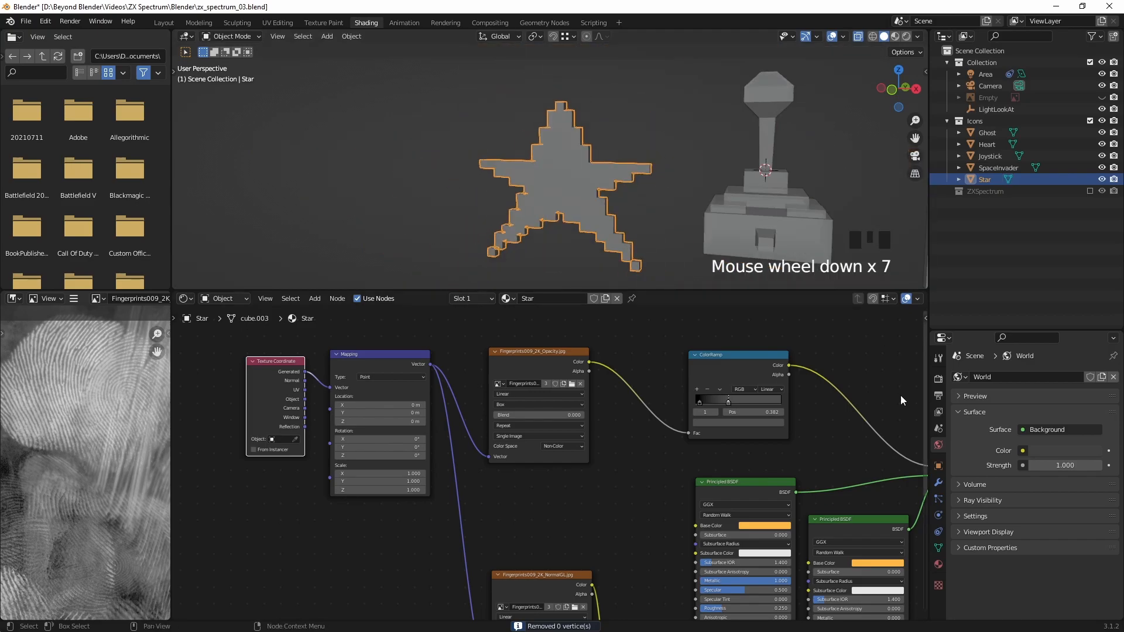
Step: Disable Auto Smooth in the normals settings of the star mesh
left_click(938, 547)
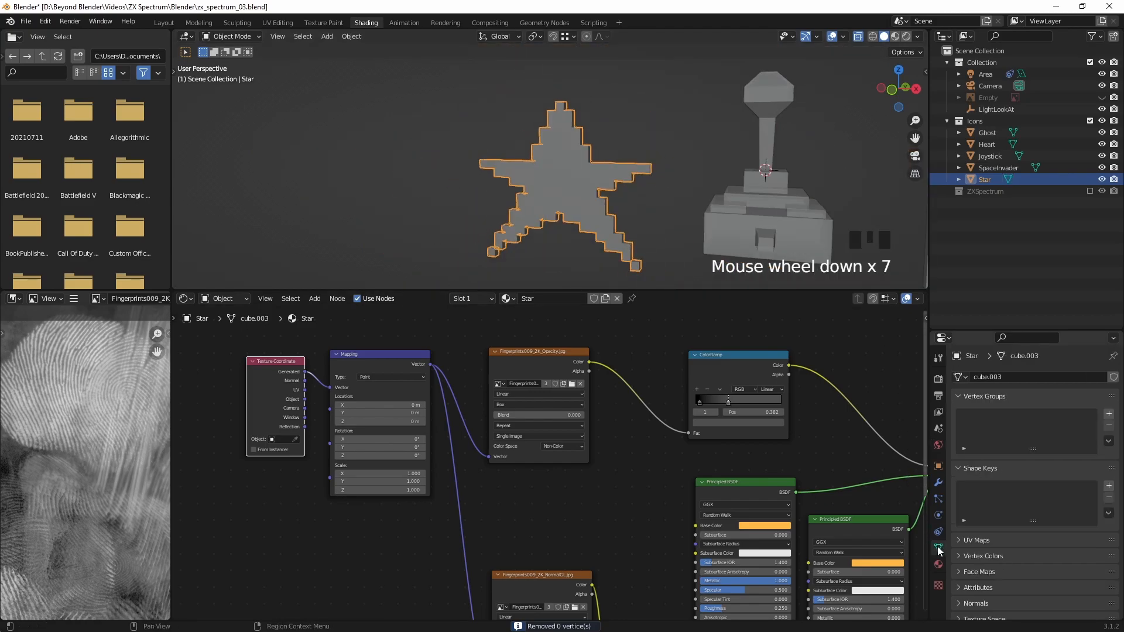
left_click(977, 599)
scroll(995, 586, "down", 3)
left_click(1021, 551)
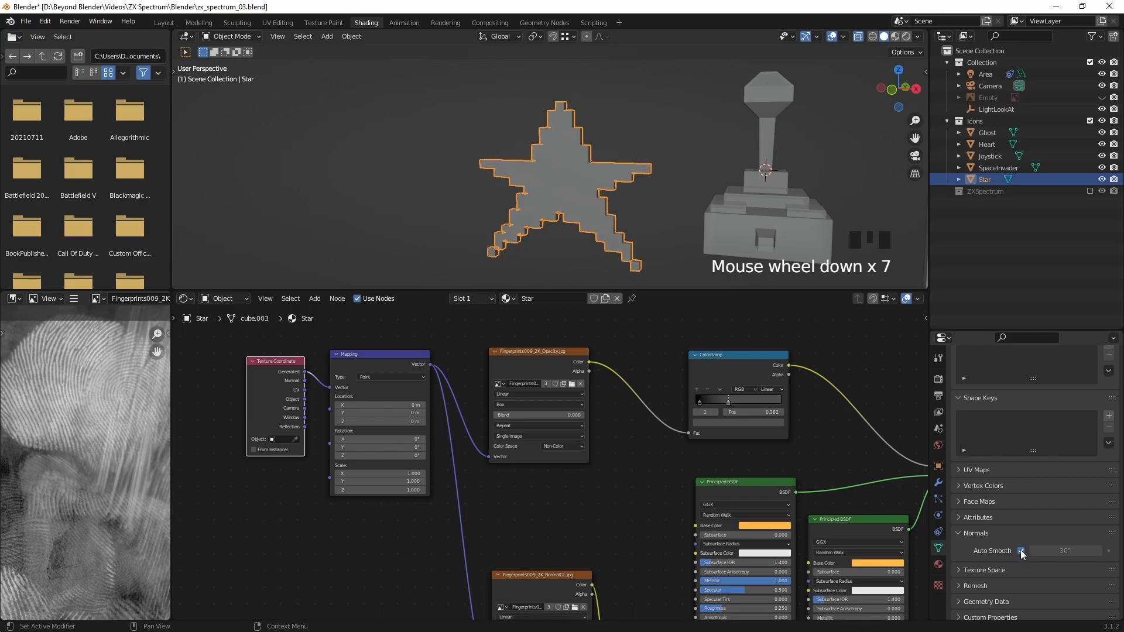
Step: Turn off X-ray, return the viewport to rendered shading, and view the star among the other icons
left_click(858, 37)
left_click(906, 37)
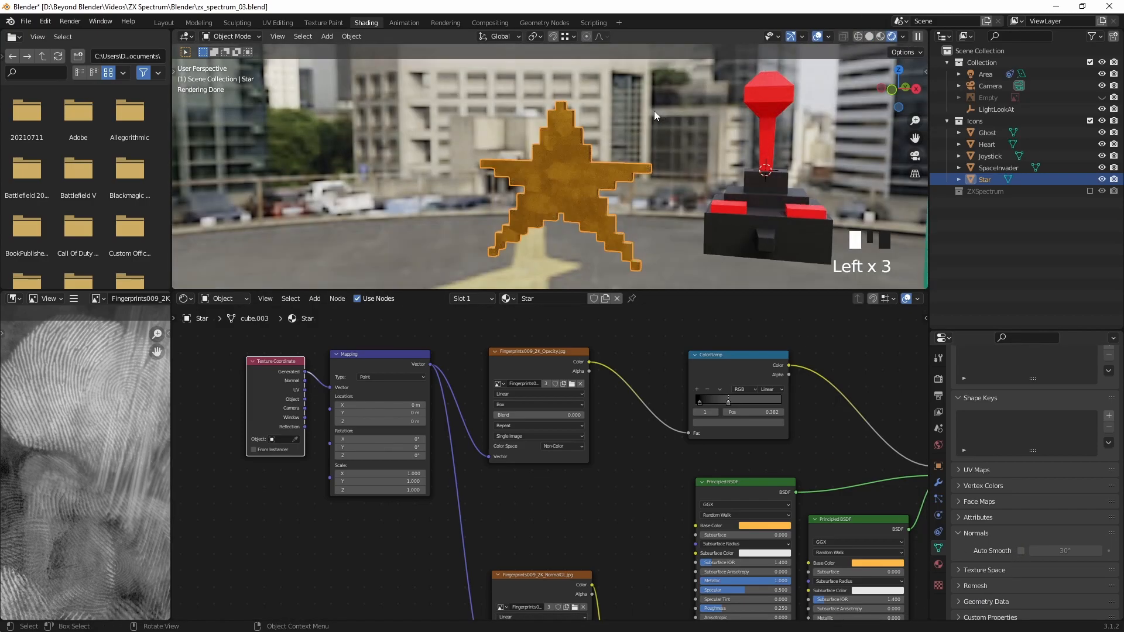
left_click(654, 110)
middle_click_drag(645, 157, 557, 207)
middle_click_drag(591, 208, 640, 241)
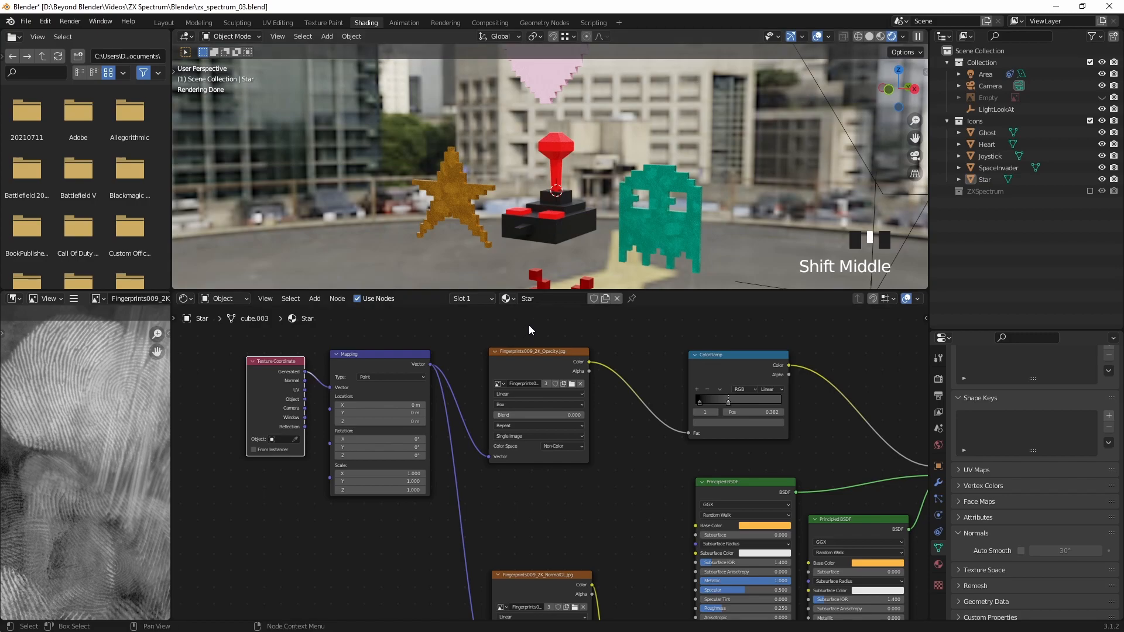
Step: Unlink the joystick's original shader, paste the fingerprint nodes into its material, and connect their Mix Shader to the Material Output
left_click(550, 213)
right_click_drag(666, 447, 658, 427, "ctrl")
left_click_drag(612, 426, 603, 400)
left_click(603, 400)
left_click_drag(603, 400, 821, 442)
key("ctrl+v")
left_click_drag(685, 401, 697, 432)
middle_click_drag(579, 176, 555, 190)
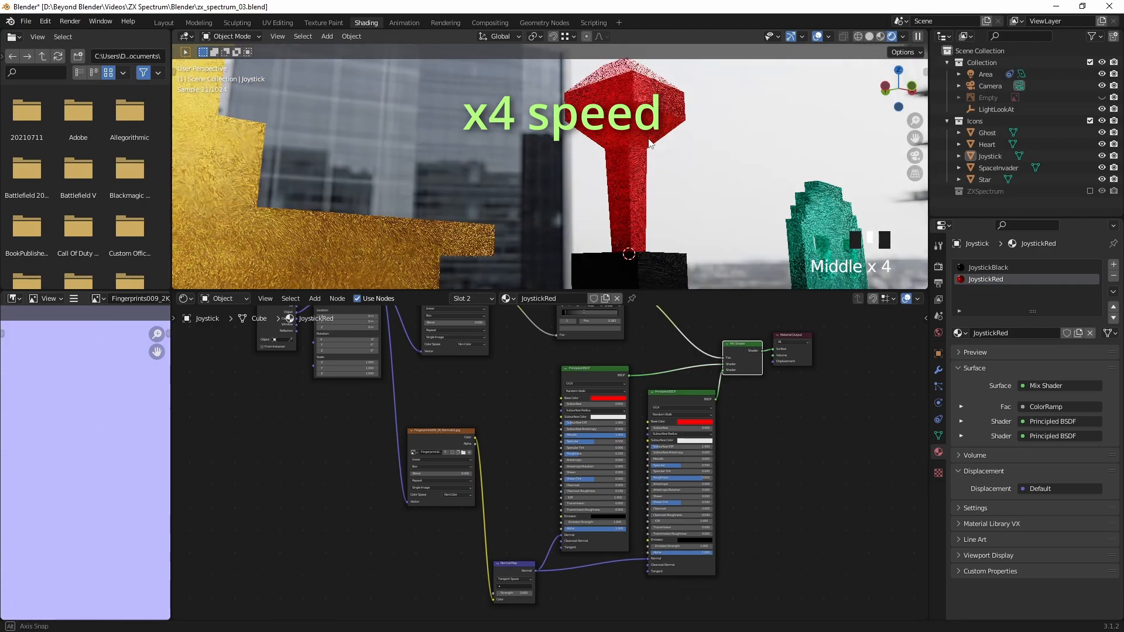
Step: Preview the ColorRamp in the JoystickRed material and set the fingerprint image texture's blend to 0.1
scroll(571, 175, "up", 2)
left_click(590, 328, "ctrl+shift")
scroll(501, 360, "down", 1)
middle_click_drag(501, 360, 511, 446)
scroll(511, 446, "up", 4)
left_click(449, 400)
type("0.1")
key("Return")
left_click(451, 377)
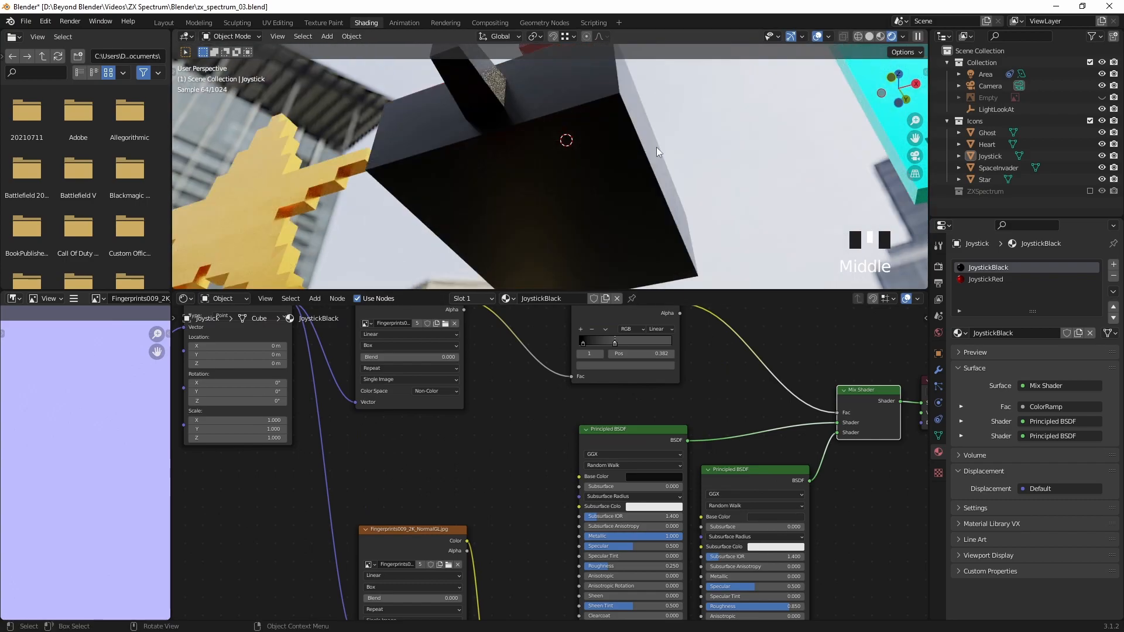
Step: Unlink the heart's original shader, paste the fingerprint nodes into the Heart material, and connect their Mix Shader to the Material Output
middle_click_drag(608, 176, 651, 188)
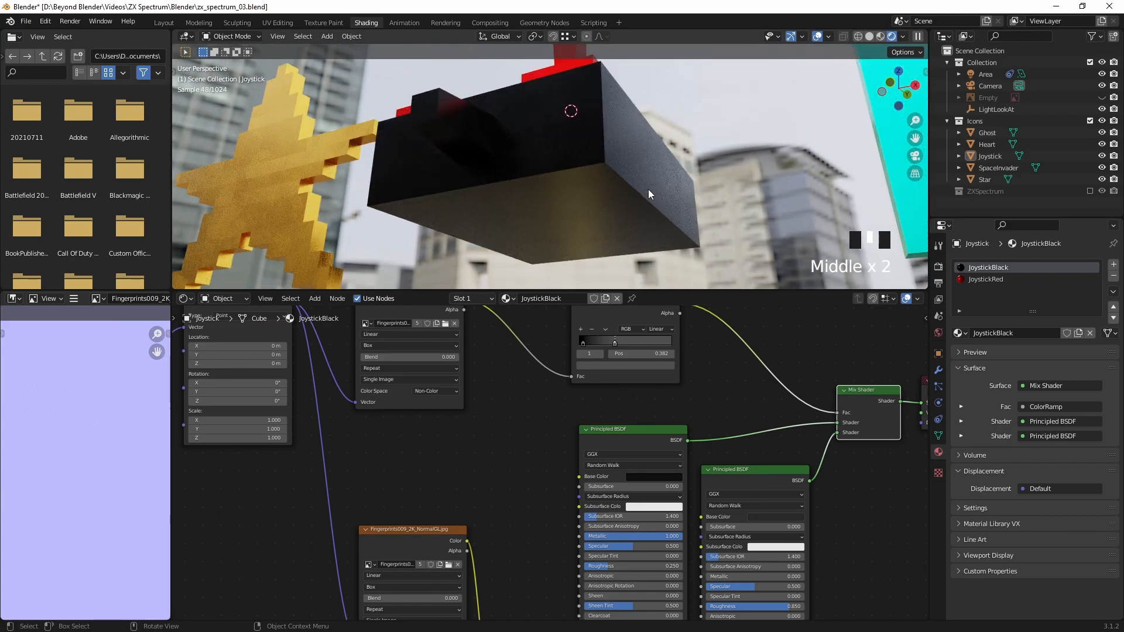
scroll(649, 201, "down", 3)
left_click(754, 197)
middle_click_drag(754, 197, 662, 253)
scroll(723, 219, "down", 2)
scroll(641, 200, "down", 1)
left_click(515, 123)
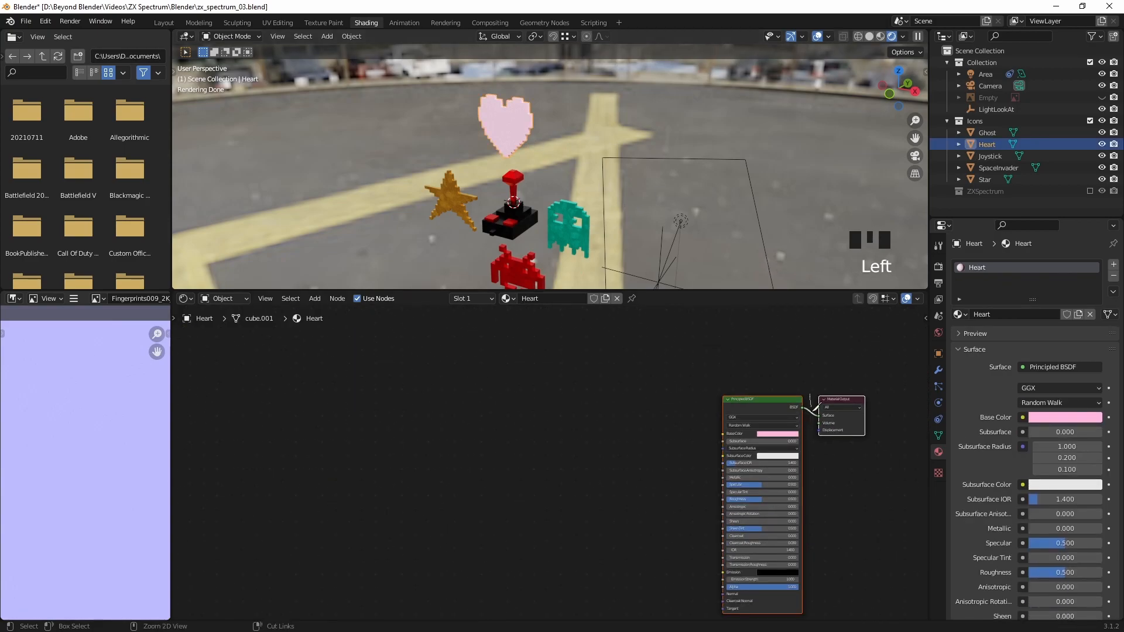
right_click_drag(808, 404, 811, 423, "ctrl")
left_click_drag(768, 401, 881, 468)
key("ctrl+v")
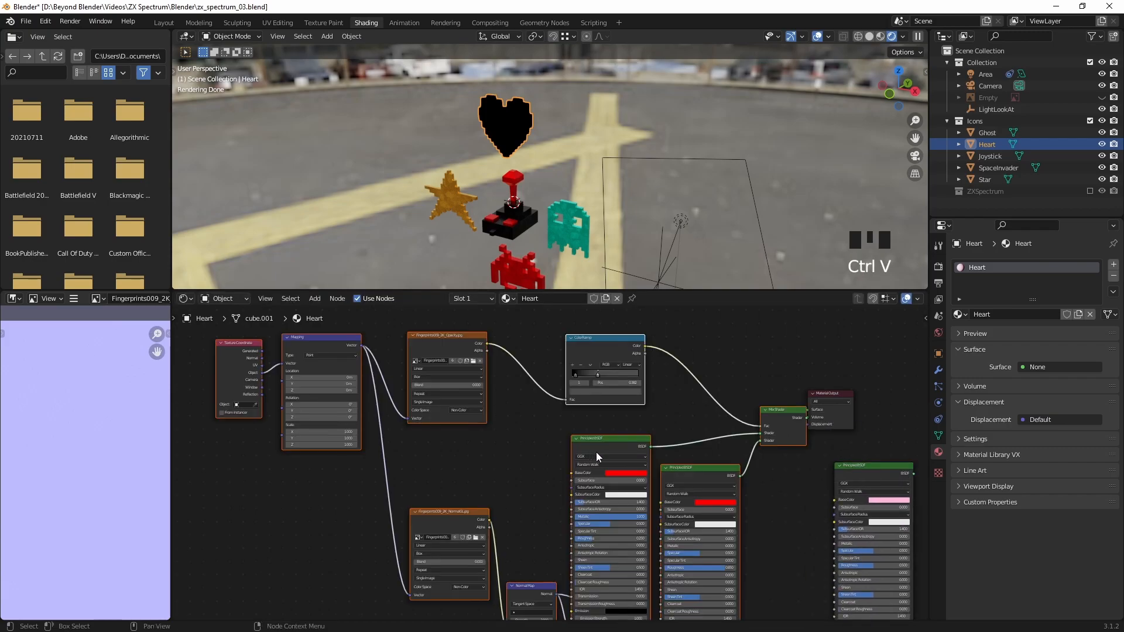
mouse_move(784, 419)
left_mouse_down()
mouse_move(761, 409)
mouse_move(808, 413)
left_mouse_up()
left_click(784, 407)
Step: Copy the heart's pink base color to both pasted Principled BSDF nodes and delete the original shader
left_click_drag(882, 500, 688, 491)
left_click_drag(882, 500, 599, 461)
left_click(862, 465)
key("Delete")
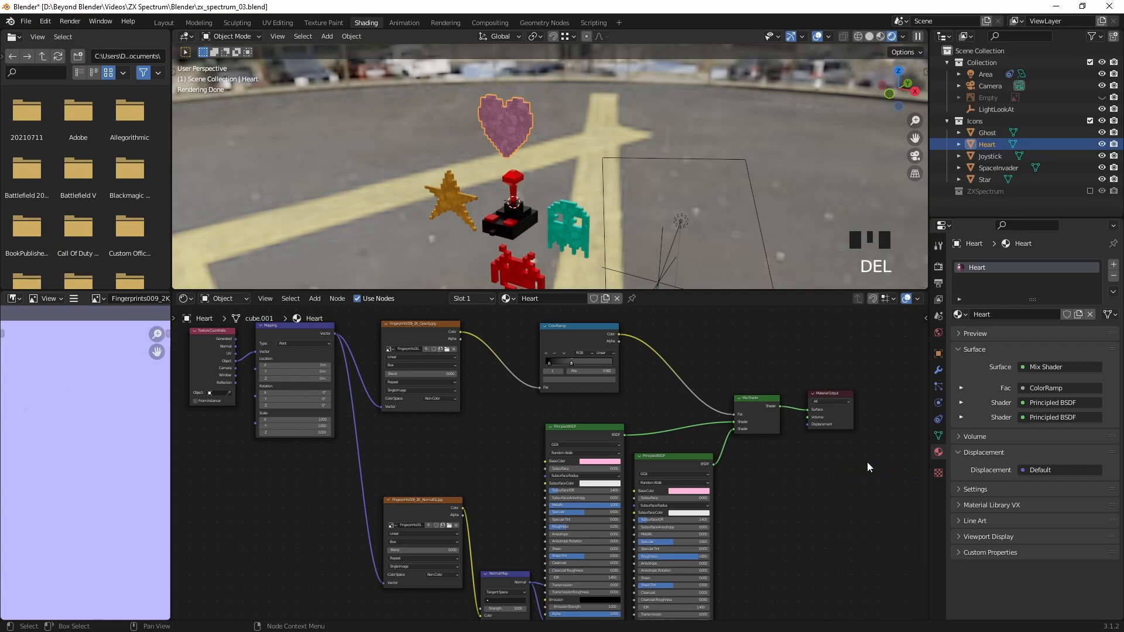
Step: Check the heart's fingerprint finish up close and save the file
middle_click_drag(770, 514, 809, 552)
scroll(554, 136, "up", 2)
left_click(582, 125)
middle_click_drag(583, 125, 719, 164)
scroll(602, 148, "up", 4)
scroll(677, 170, "up", 1)
scroll(694, 217, "up", 2)
key("ctrl+s")
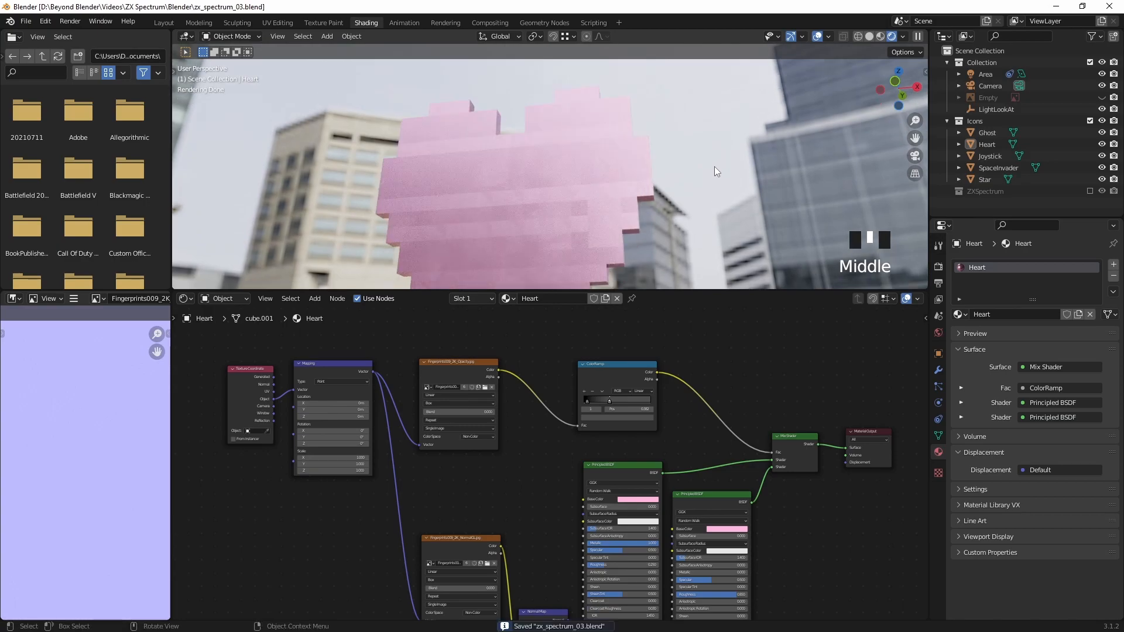
Step: Switch the viewport to solid shading and enable the Cavity option to inspect the icon meshes
left_click(591, 200)
middle_click_drag(660, 201, 718, 198, "shift")
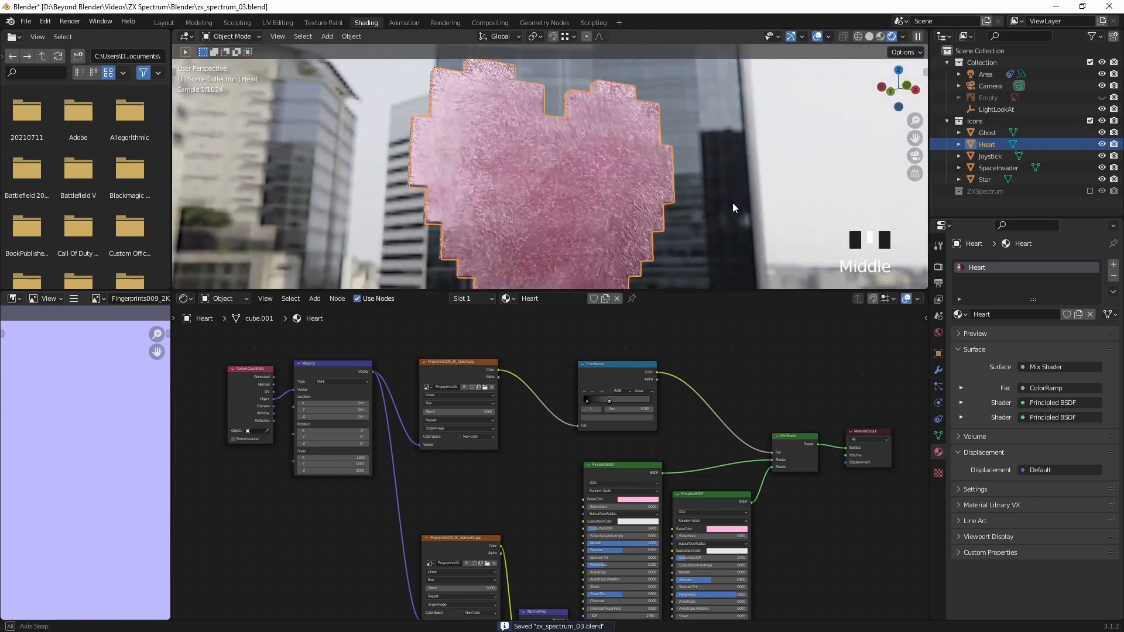
left_click(869, 36)
left_click(842, 34)
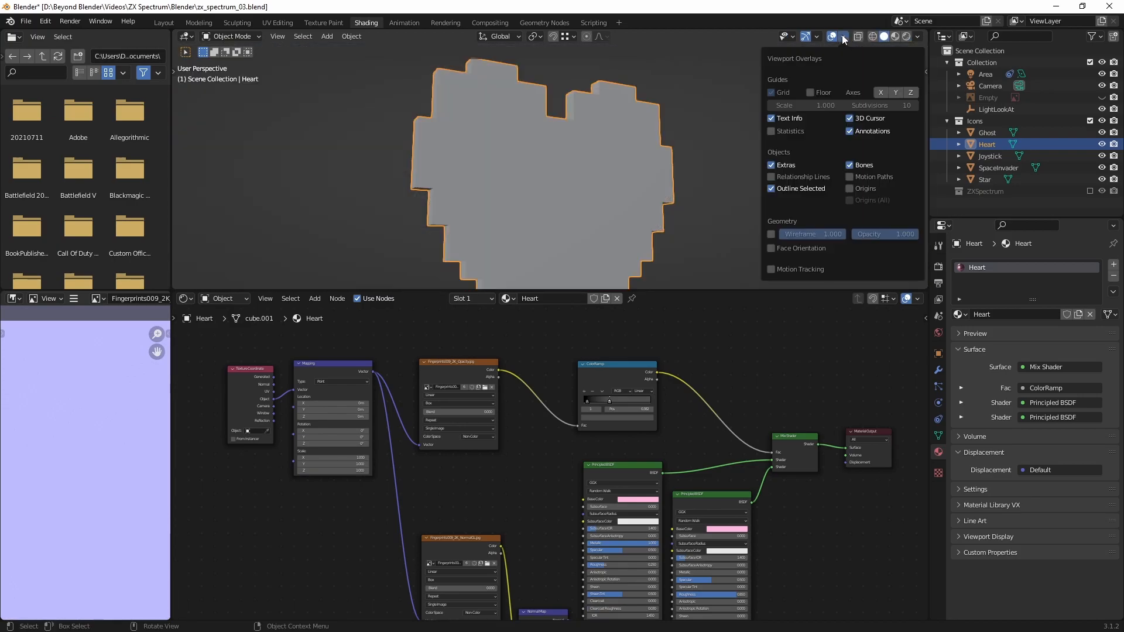
left_click(917, 36)
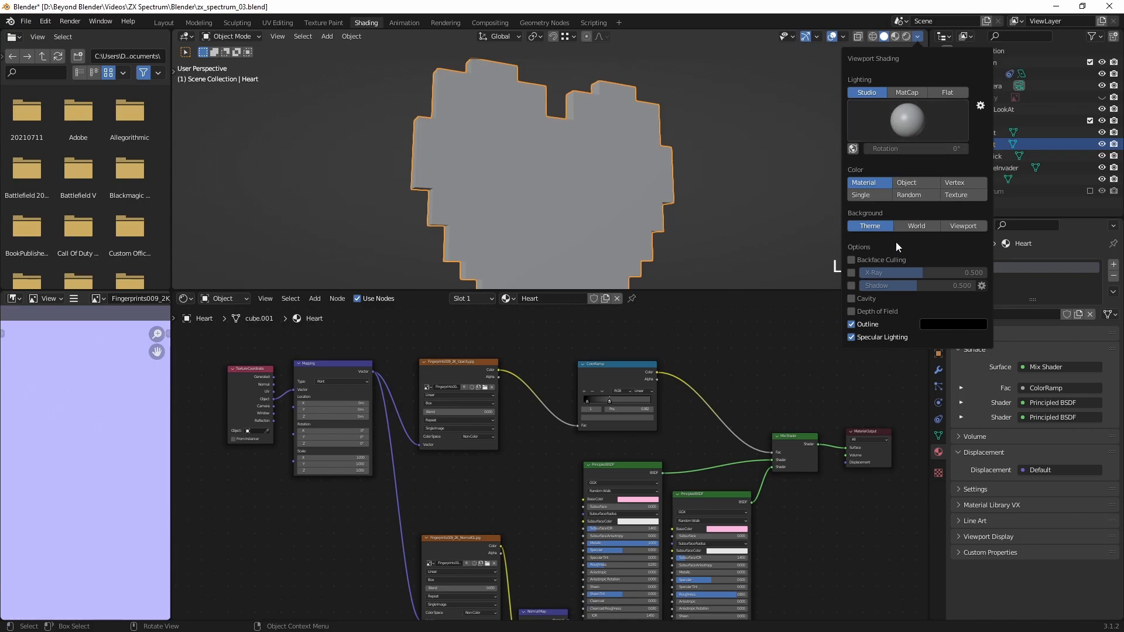
left_click(851, 260)
left_click(851, 298)
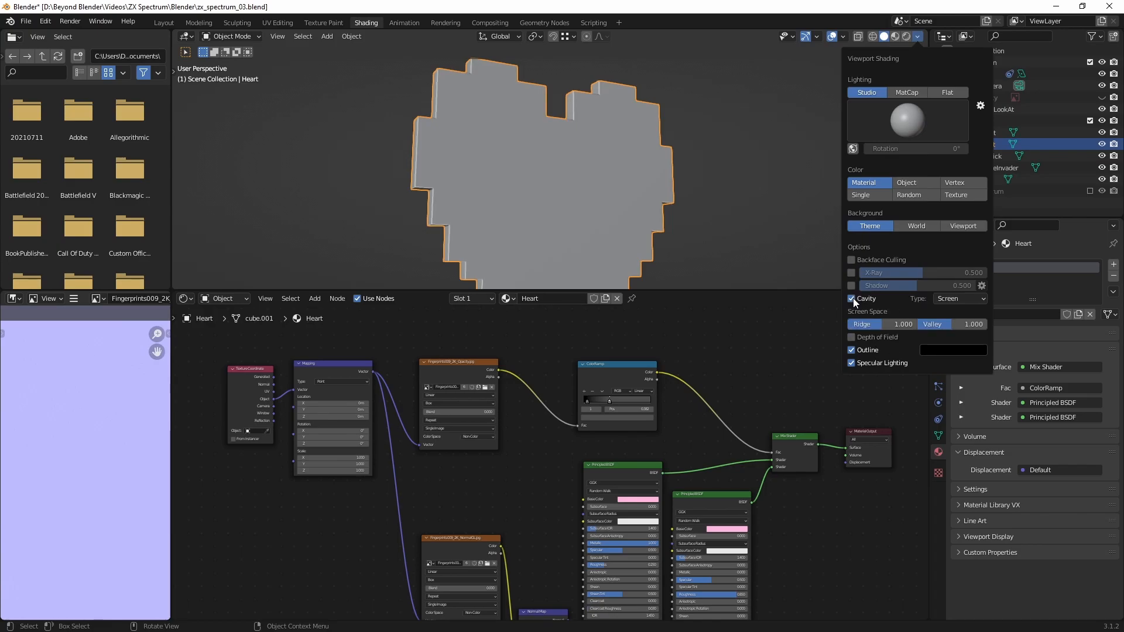
middle_click_drag(651, 161, 705, 113)
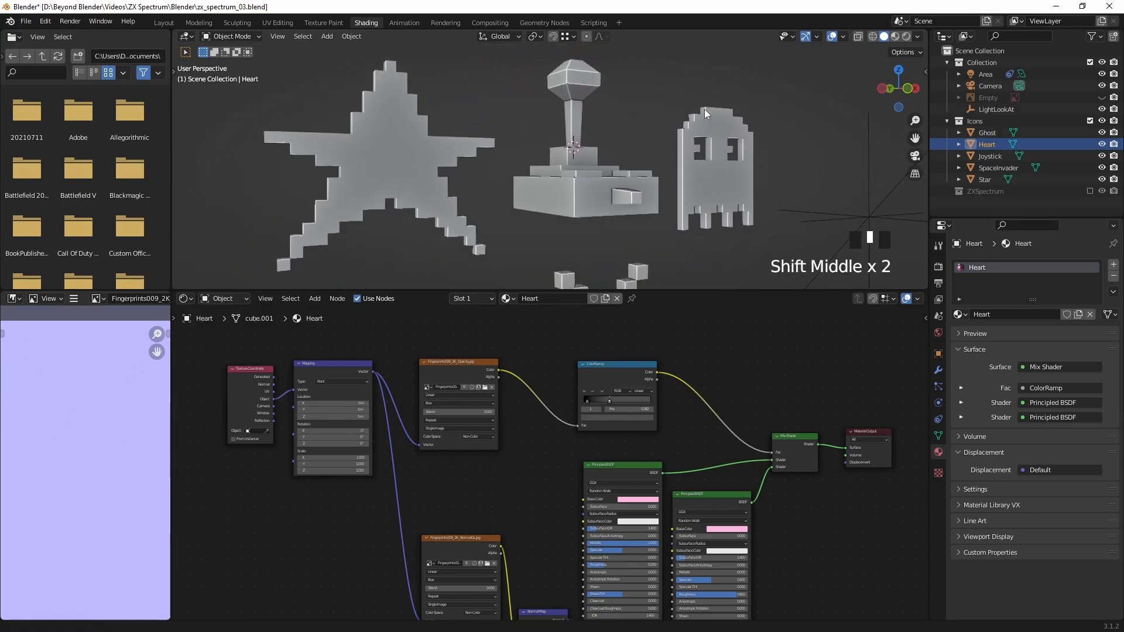
Step: Return the viewport to rendered shading and check the ghost's mesh in Edit Mode
left_click(906, 36)
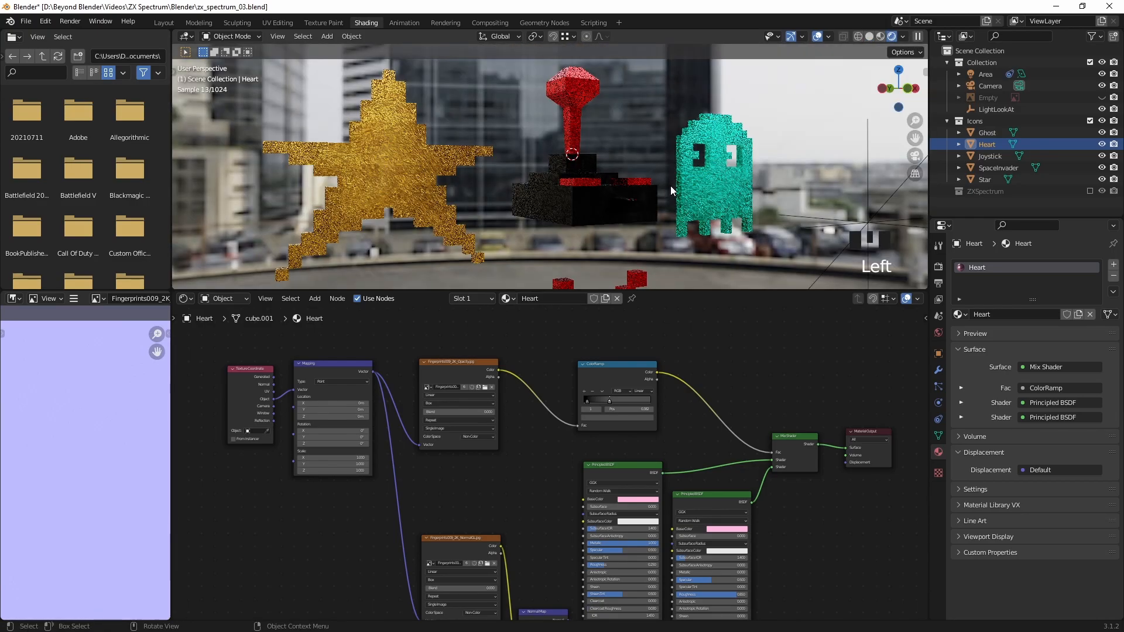
middle_click_drag(634, 188, 554, 143)
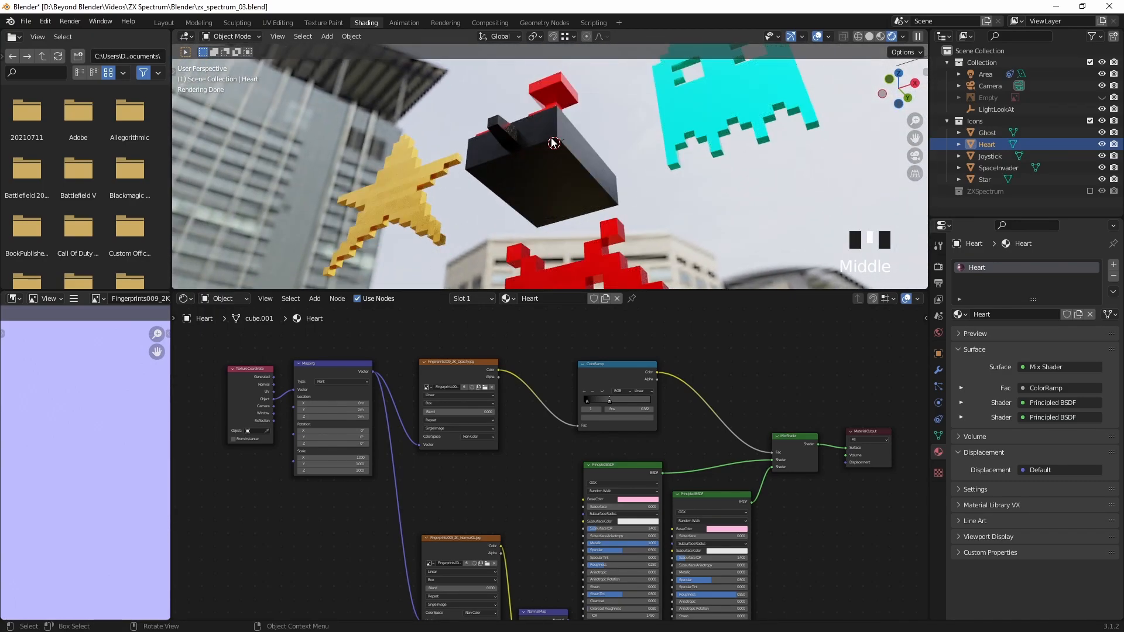
middle_click_drag(702, 136, 698, 170)
left_click(698, 172)
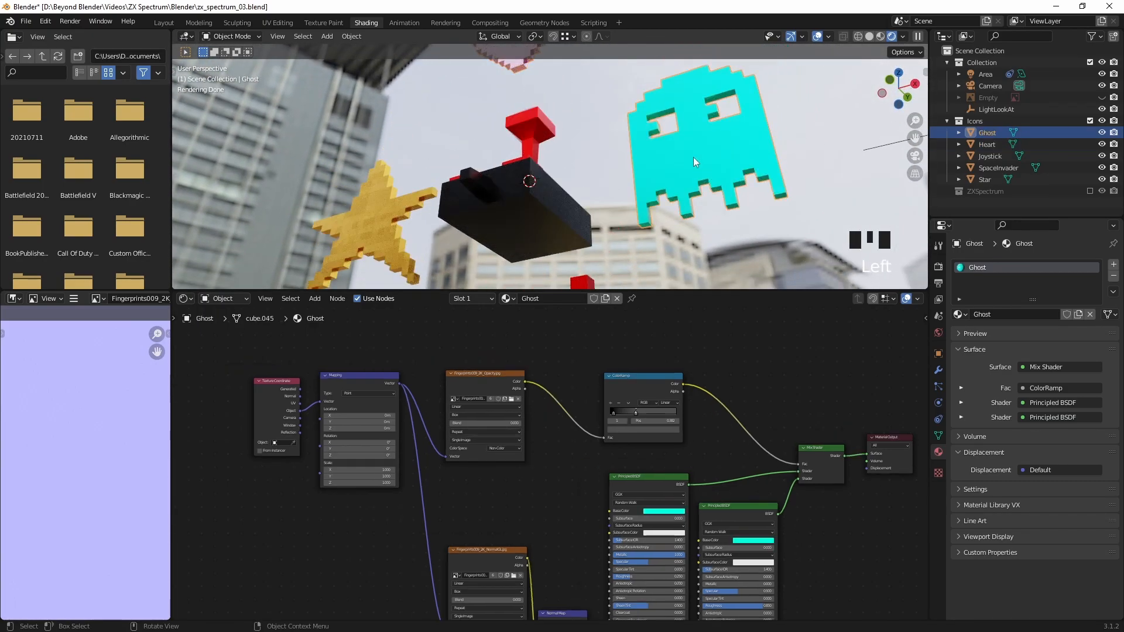
key("Tab")
key("Tab")
Step: Open the star mesh in Edit Mode and deselect all of its vertices
left_click(398, 215)
key("Tab")
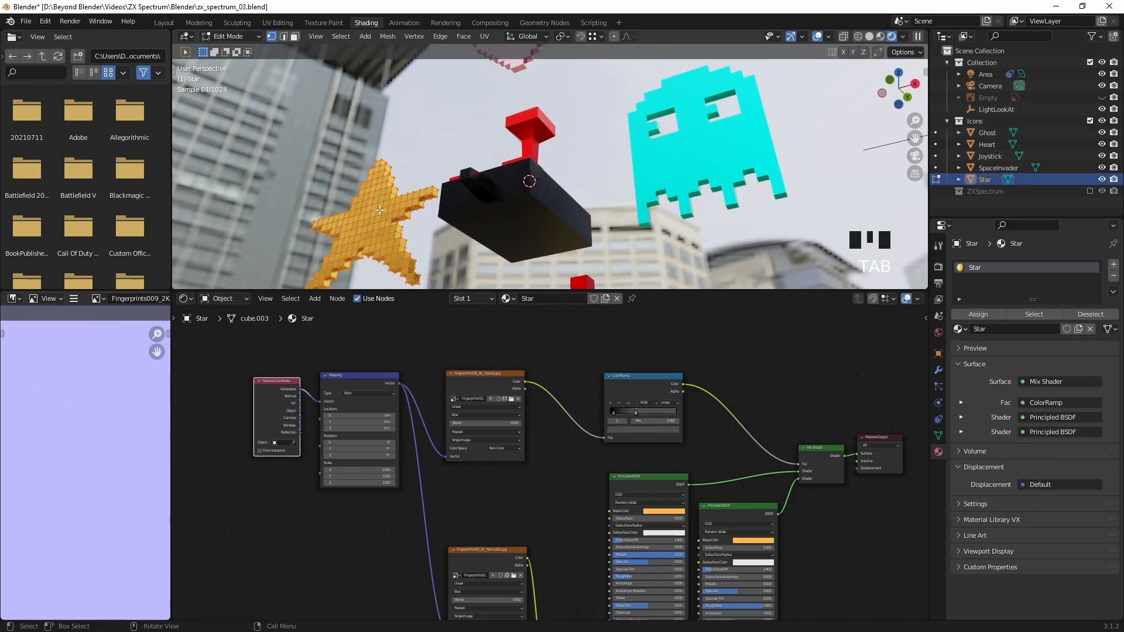
key("a")
key("a")
key("a")
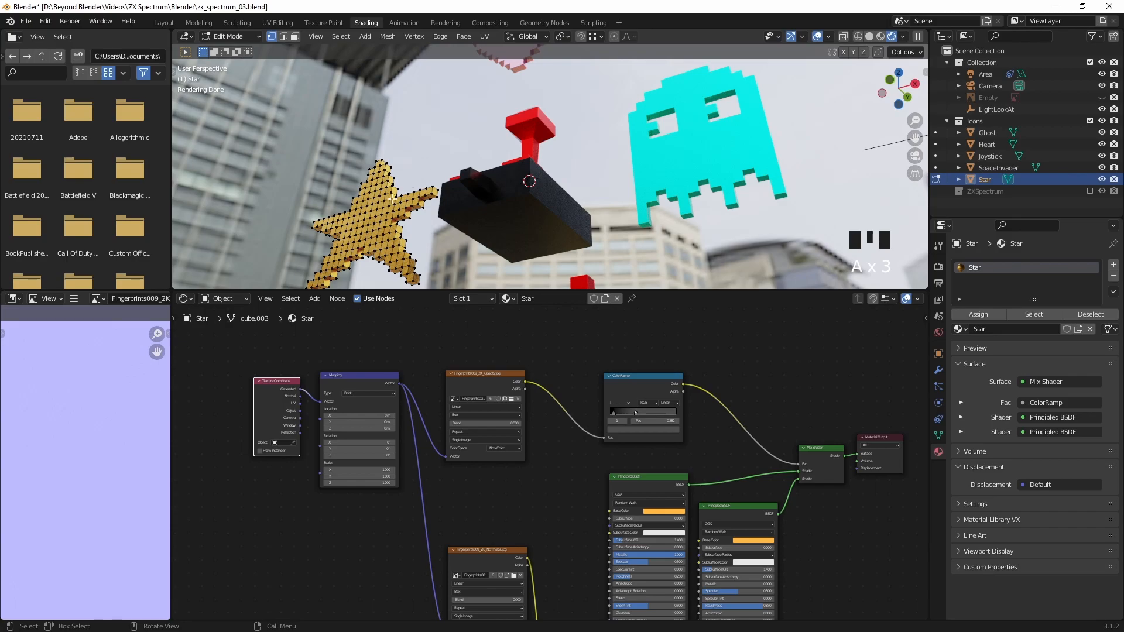
scroll(377, 214, "up", 3)
key("Tab")
key("Tab")
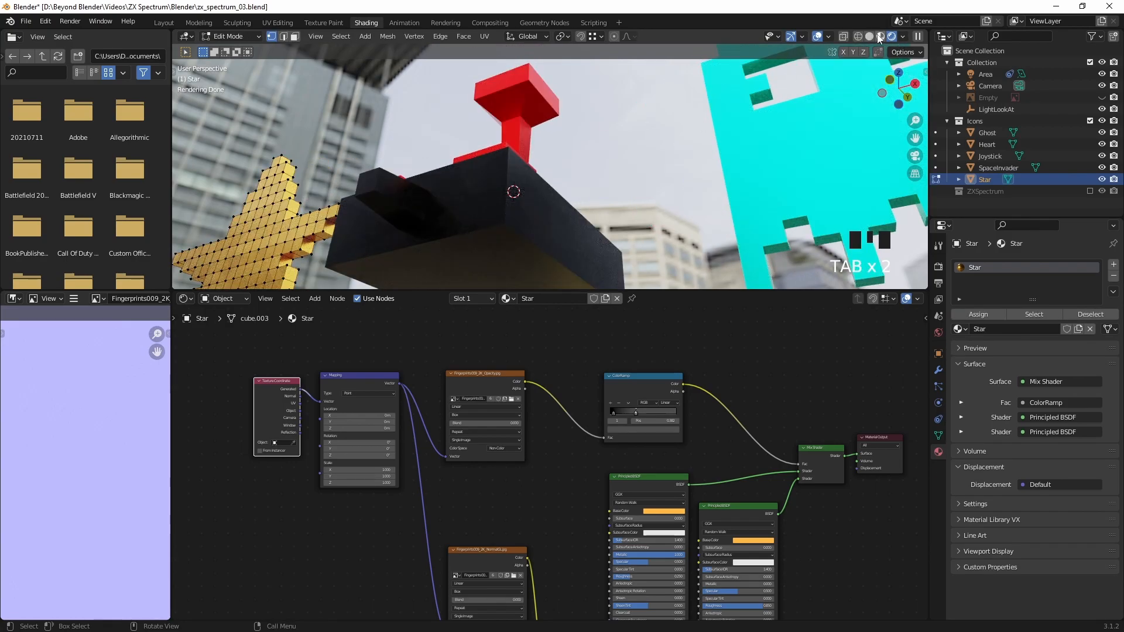
Step: Display the star's face normals through the viewport overlays and maximize the 3D viewport
left_click(902, 37)
left_click(828, 36)
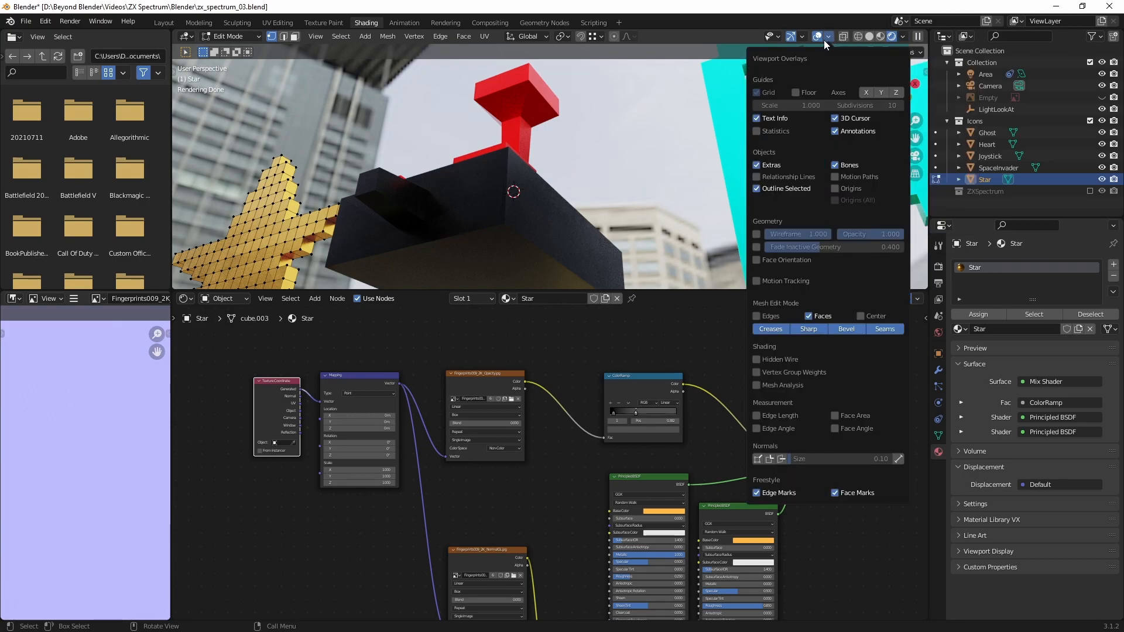
left_click(782, 459)
middle_click_drag(480, 199, 584, 161, "shift")
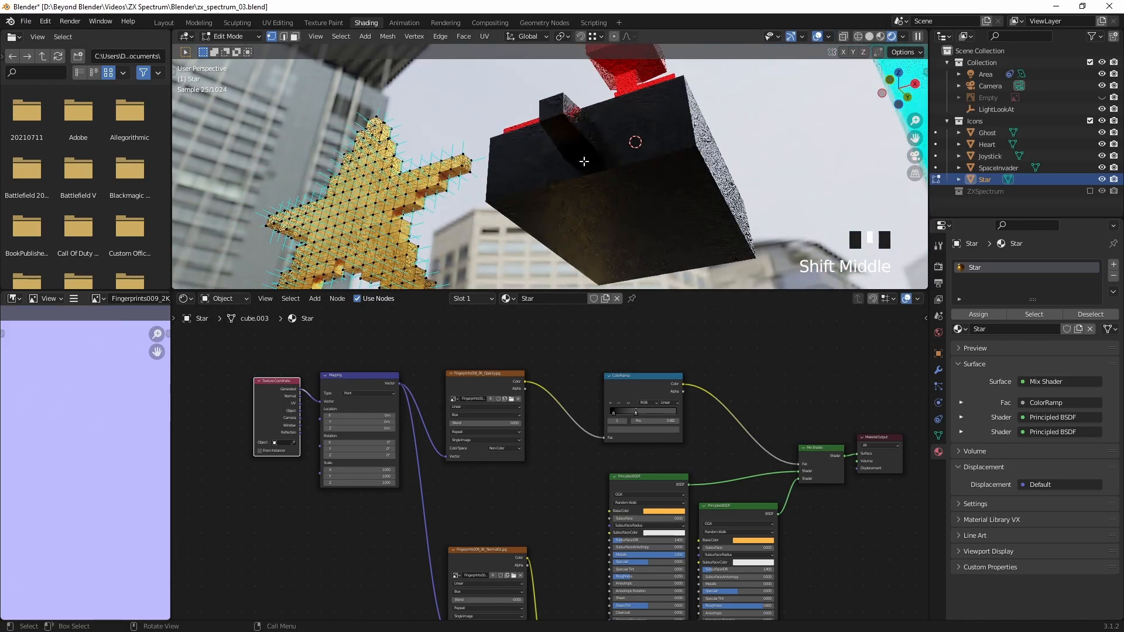
key("ctrl+space")
middle_click_drag(571, 371, 753, 343, "shift")
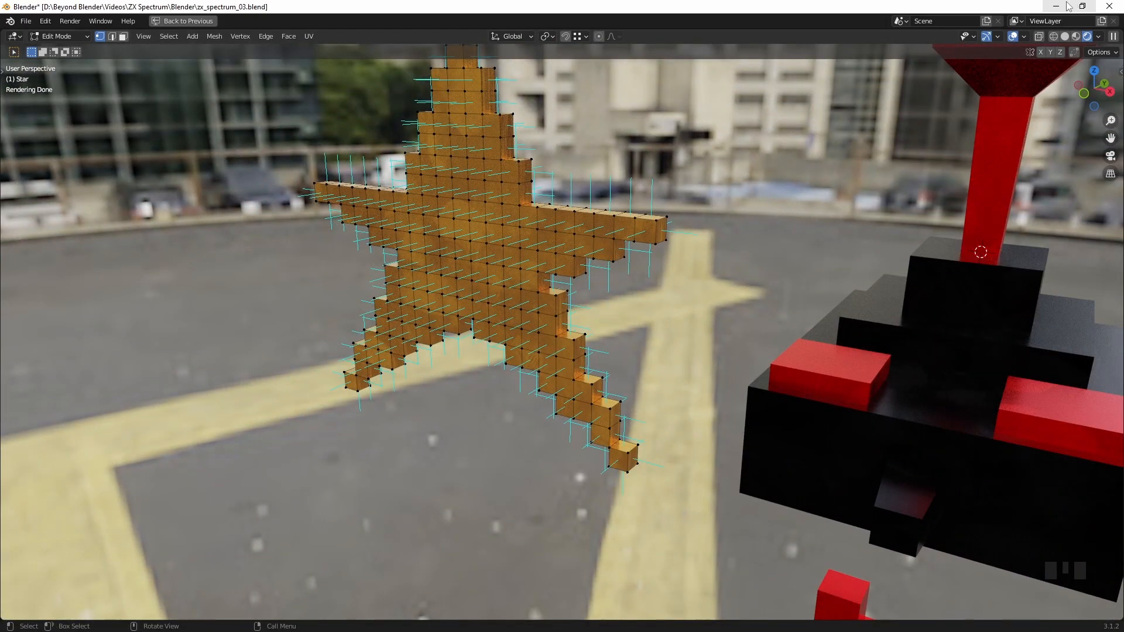
Step: Set the normals' display size to 0.02 and inspect the star mesh in Material Preview shading
left_click(1024, 36)
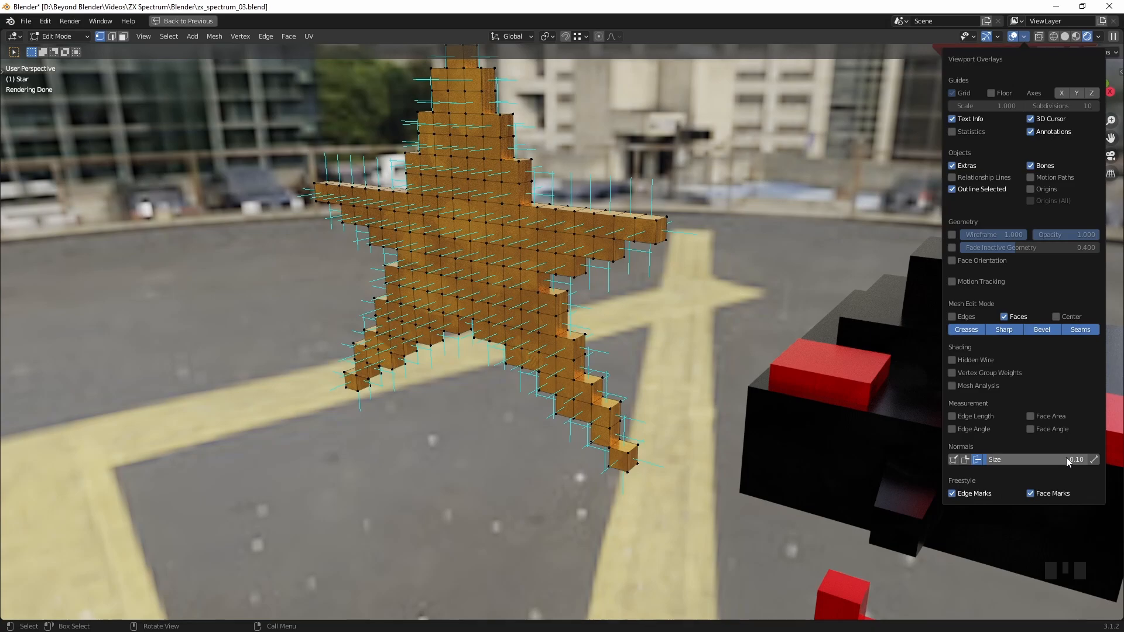
left_click_drag(1065, 459, 1054, 459)
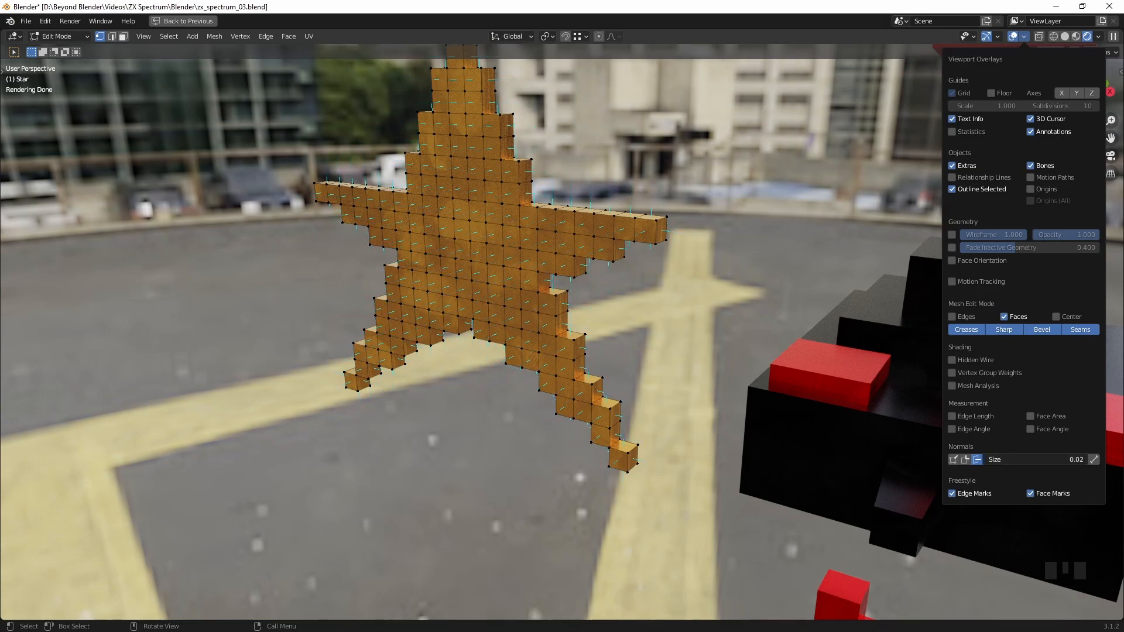
mouse_move(702, 352)
middle_mouse_down()
mouse_move(521, 285)
mouse_move(580, 263)
middle_mouse_up()
middle_click_drag(579, 264, 588, 270, "shift")
left_click(1075, 36)
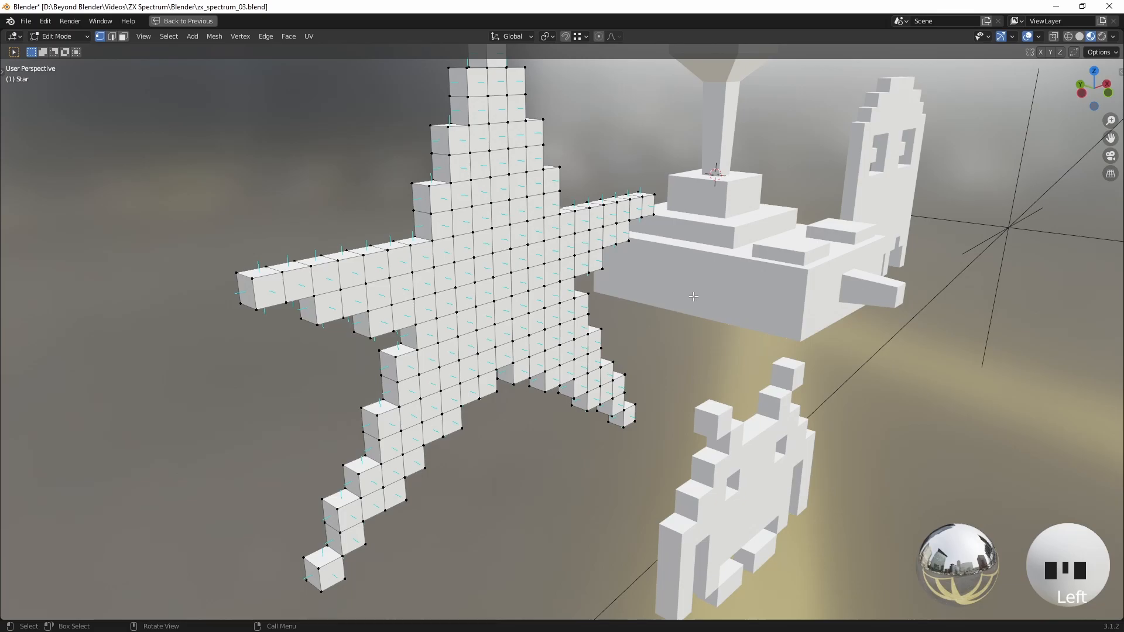
mouse_move(786, 306)
middle_mouse_down()
mouse_move(753, 283)
mouse_move(754, 314)
mouse_move(679, 376)
mouse_move(688, 324)
mouse_move(667, 300)
mouse_move(673, 282)
middle_mouse_up()
scroll(759, 328, "down", 5)
Step: Leave Edit Mode on the star, restore the split workspace layout and save the file
key("Tab")
scroll(670, 280, "down", 2)
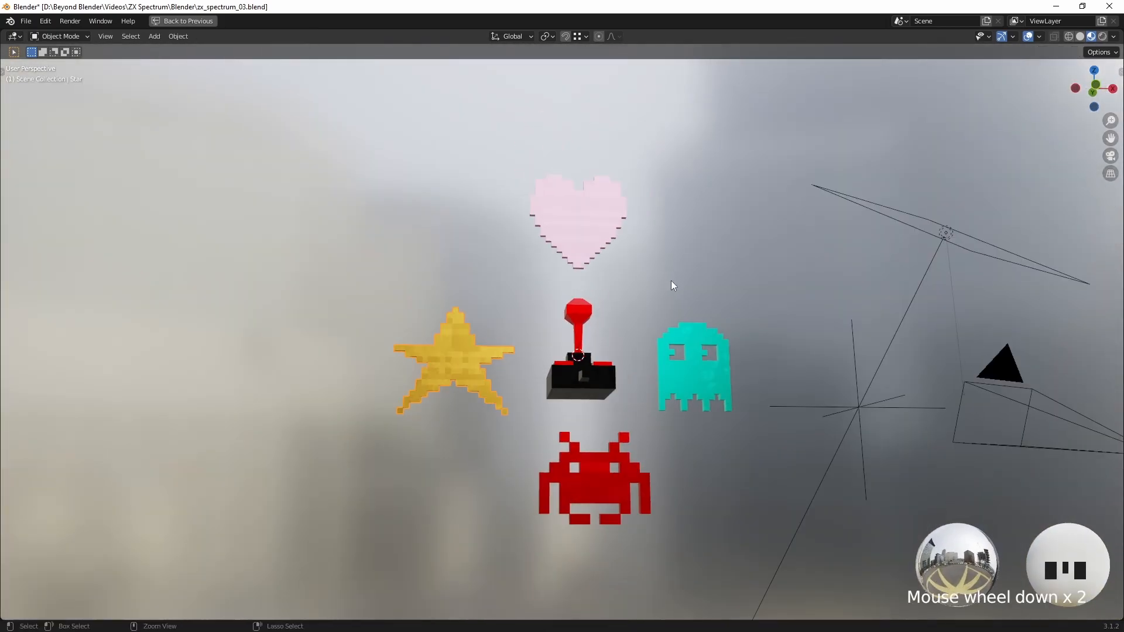
key("ctrl+space")
key("ctrl+s")
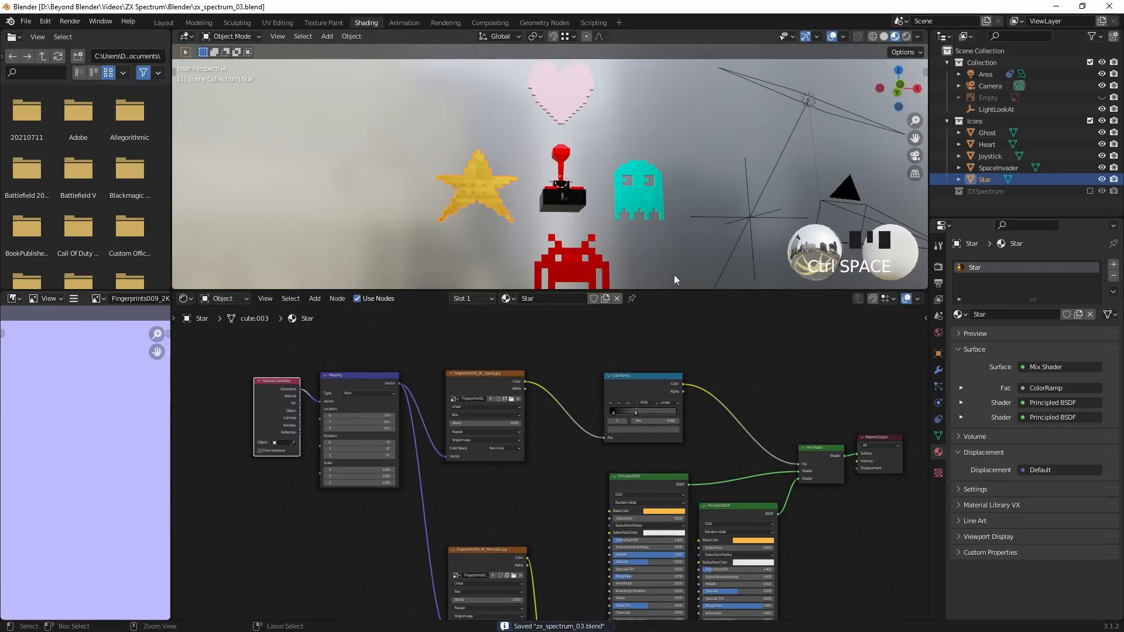
Step: Enable the ZXSpectrum collection in the outliner and expand its contents
middle_click_drag(652, 221, 617, 174, "shift")
scroll(629, 174, "down", 3)
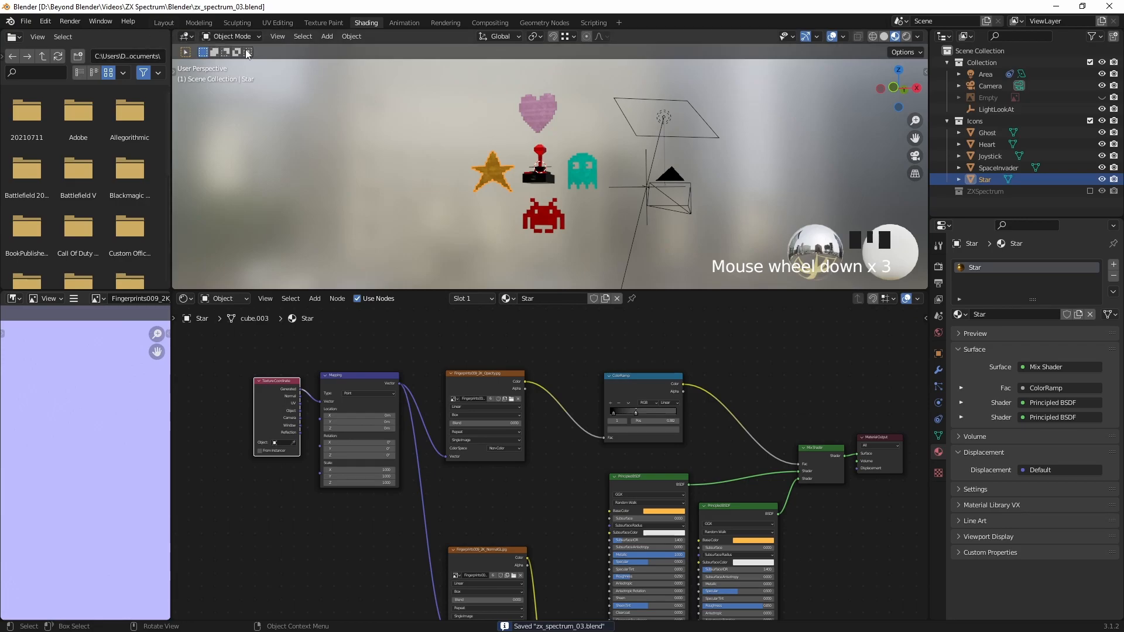
middle_click_drag(526, 175, 328, 202, "shift")
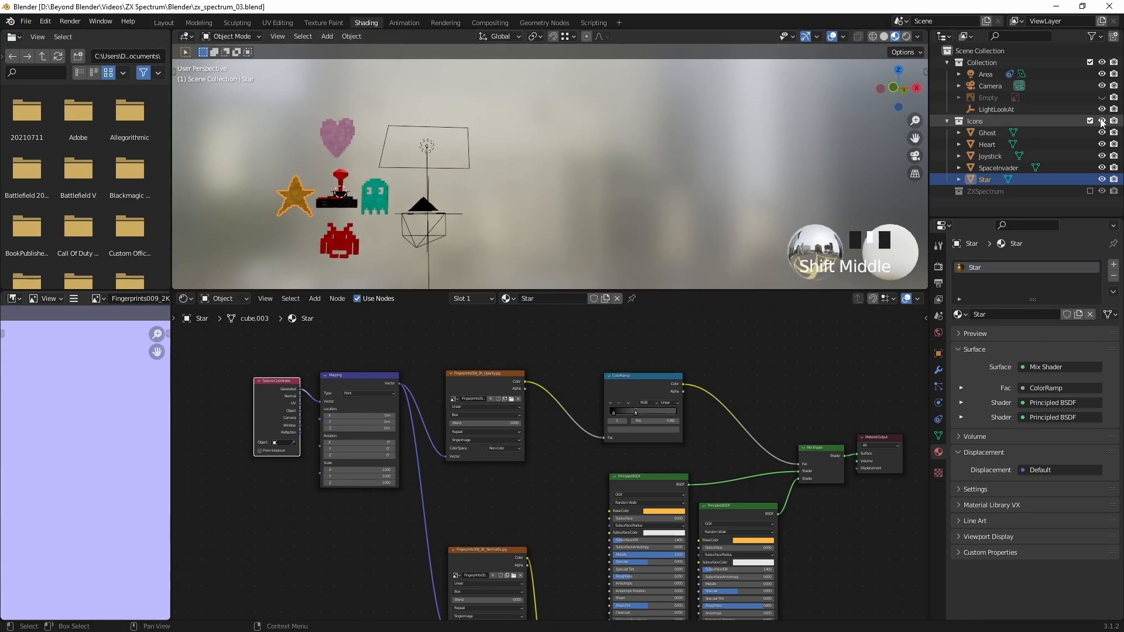
left_click(1089, 191)
left_click(947, 191)
middle_click_drag(672, 185, 699, 134, "shift")
scroll(518, 195, "up", 5)
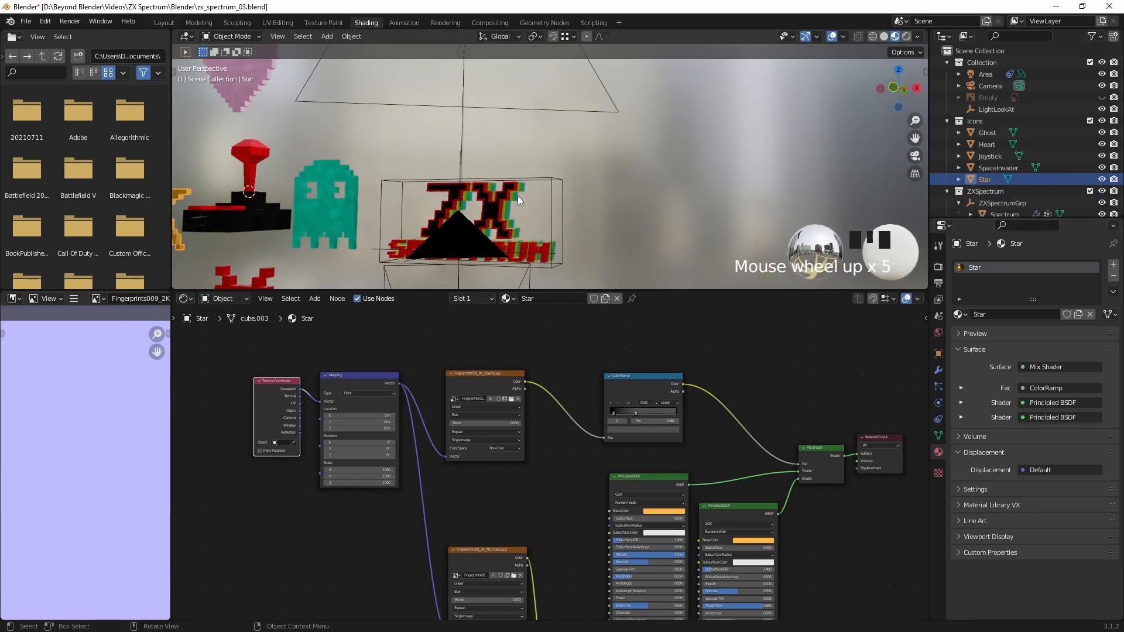
middle_click_drag(518, 203, 688, 175, "shift")
scroll(683, 182, "down", 2)
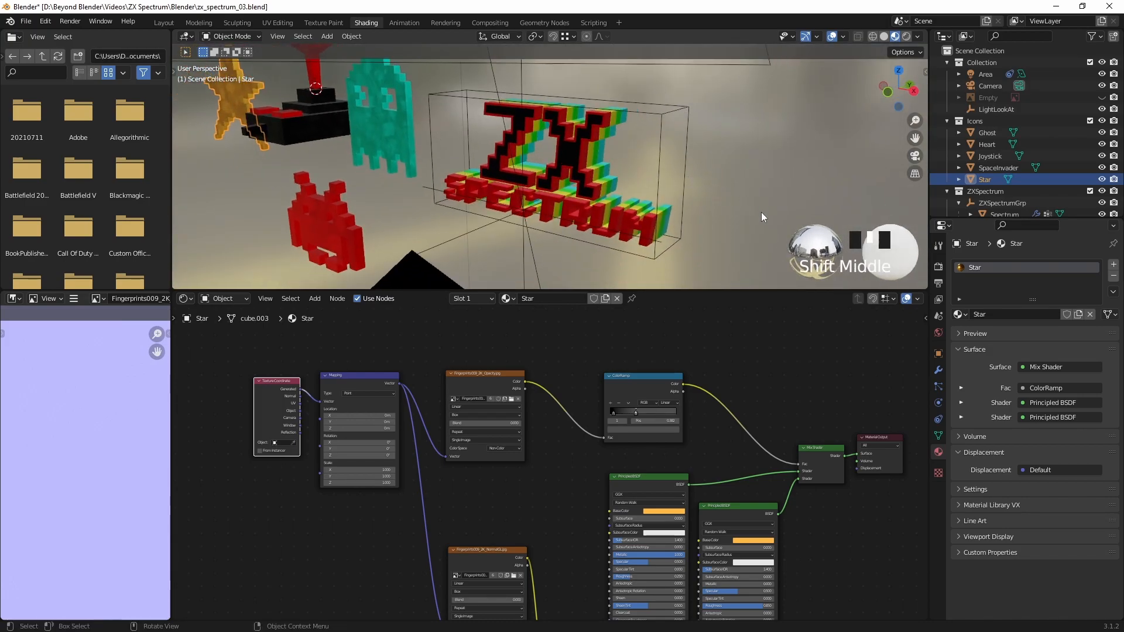
Step: Select the ZX letters and, in ZXColourRed, cut the Principled BSDF's link to the Material Output and move the node aside
left_click(598, 184)
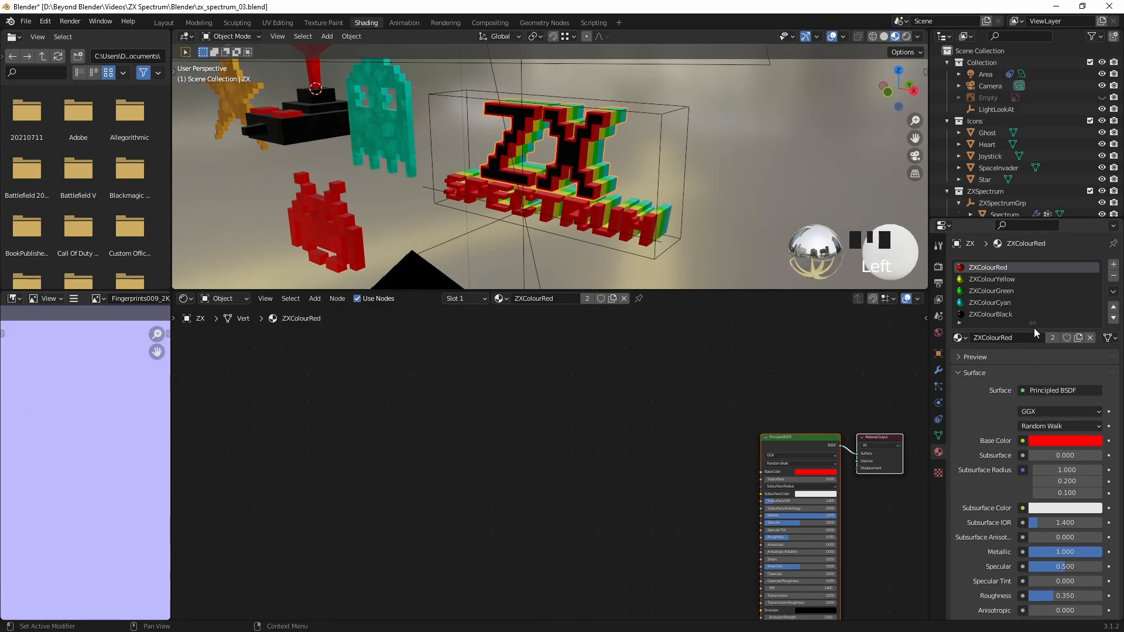
left_click_drag(1033, 323, 1031, 346)
left_click(838, 395)
middle_click_drag(834, 391, 705, 335)
left_click(677, 391)
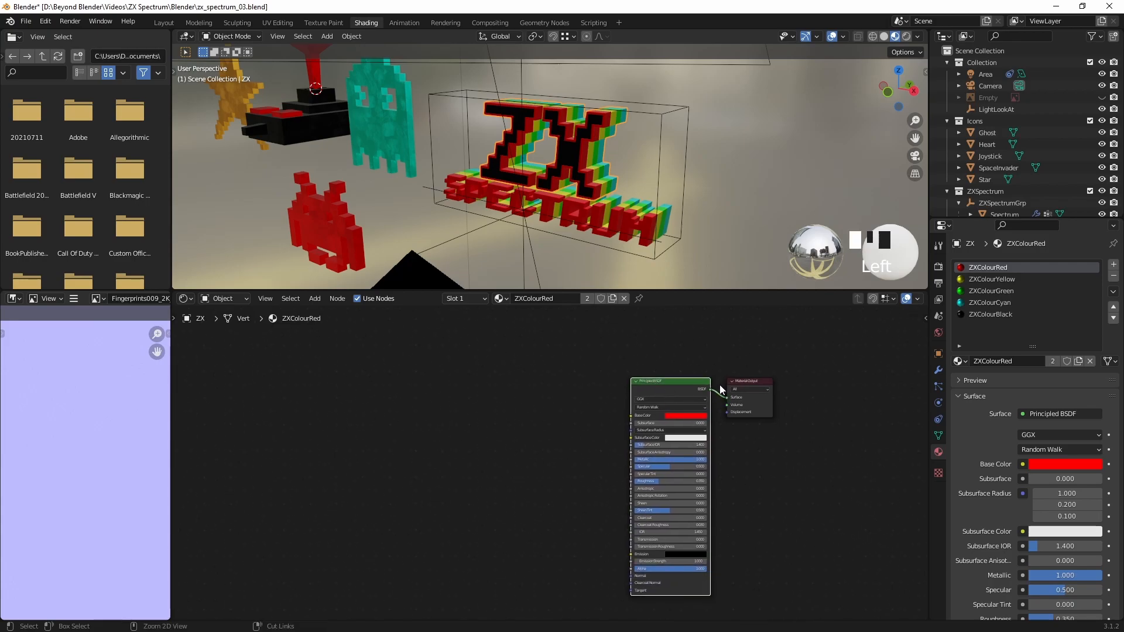
right_click_drag(723, 381, 717, 409, "ctrl")
left_click_drag(671, 378, 838, 426)
Step: Paste the fingerprint nodes into ZXColourRed, link the Mix Shader to the Material Output, and copy over the original base color
key("ctrl+v")
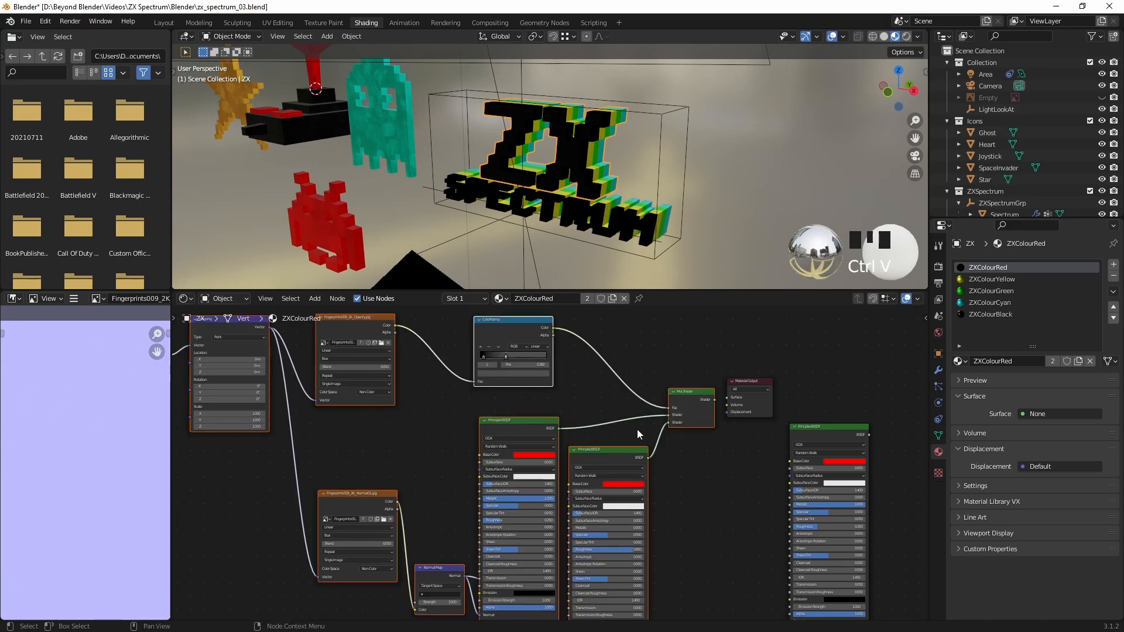
left_click_drag(715, 401, 726, 398)
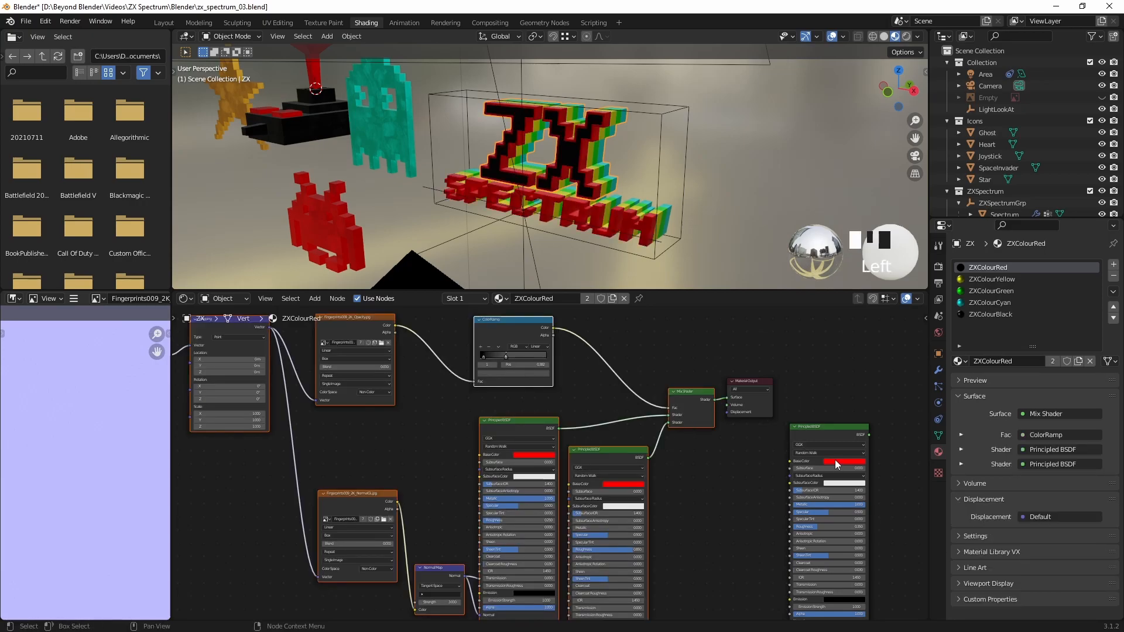
key("ctrl+c")
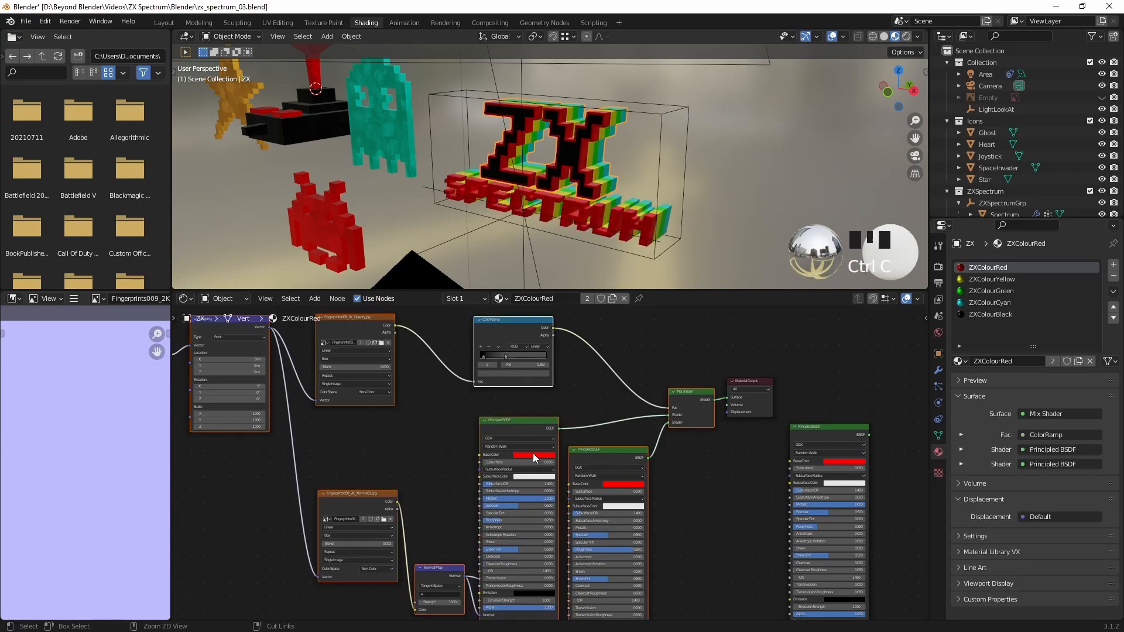
key("ctrl+v")
left_click(719, 489)
Step: Copy the original shader's 0.350 Roughness to the metallic Principled BSDF and check the ZX Spectrum logo
scroll(731, 489, "up", 2)
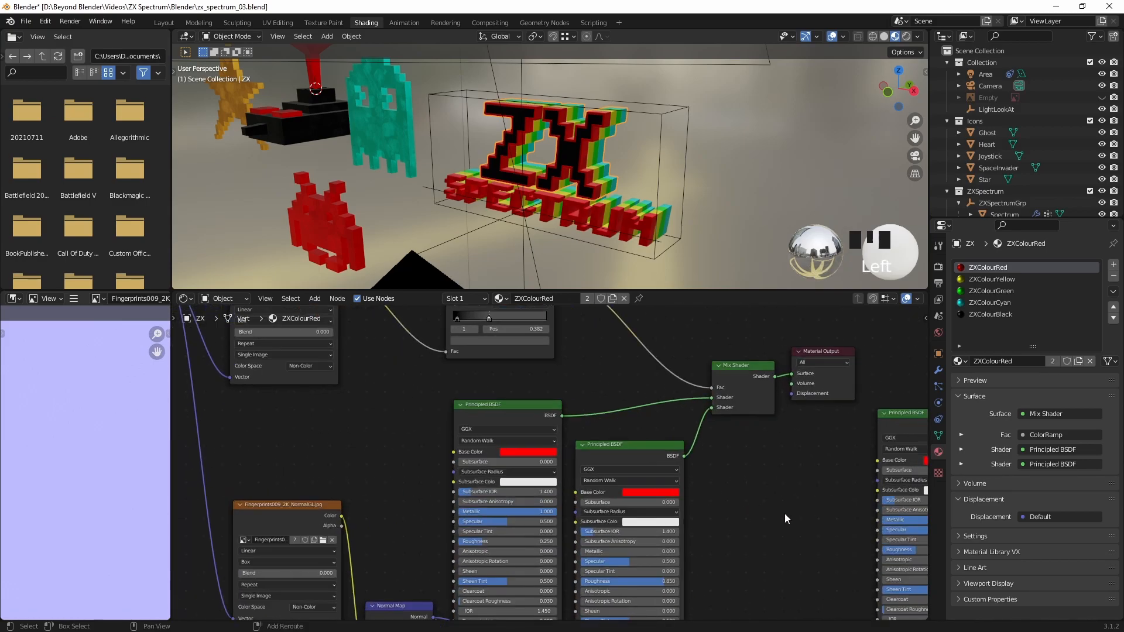
middle_click_drag(785, 515, 690, 488, "shift")
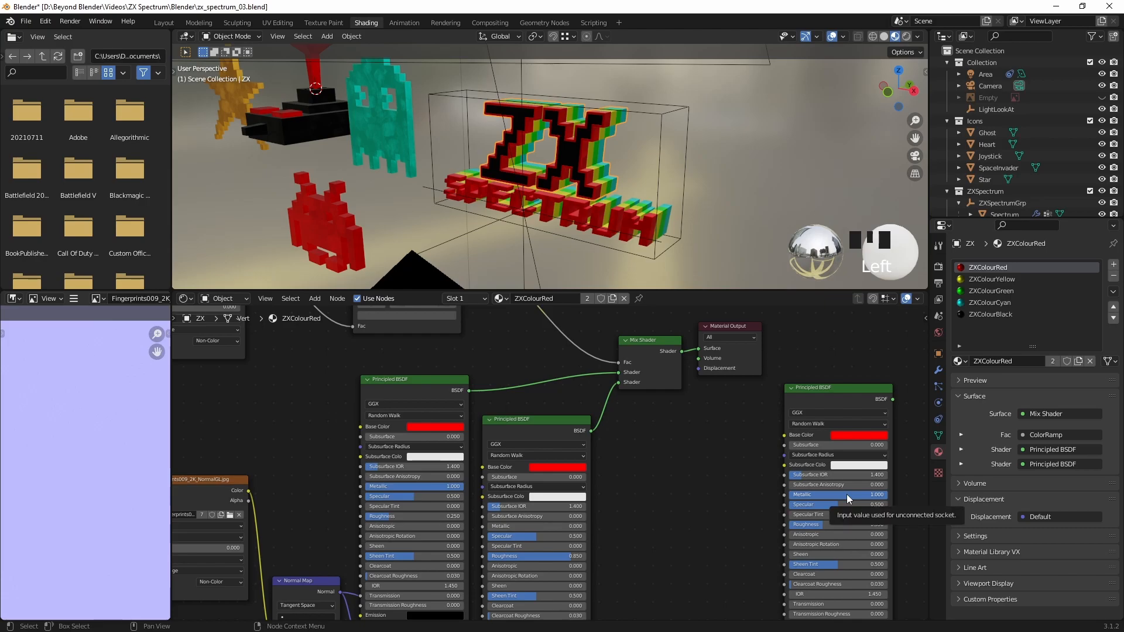
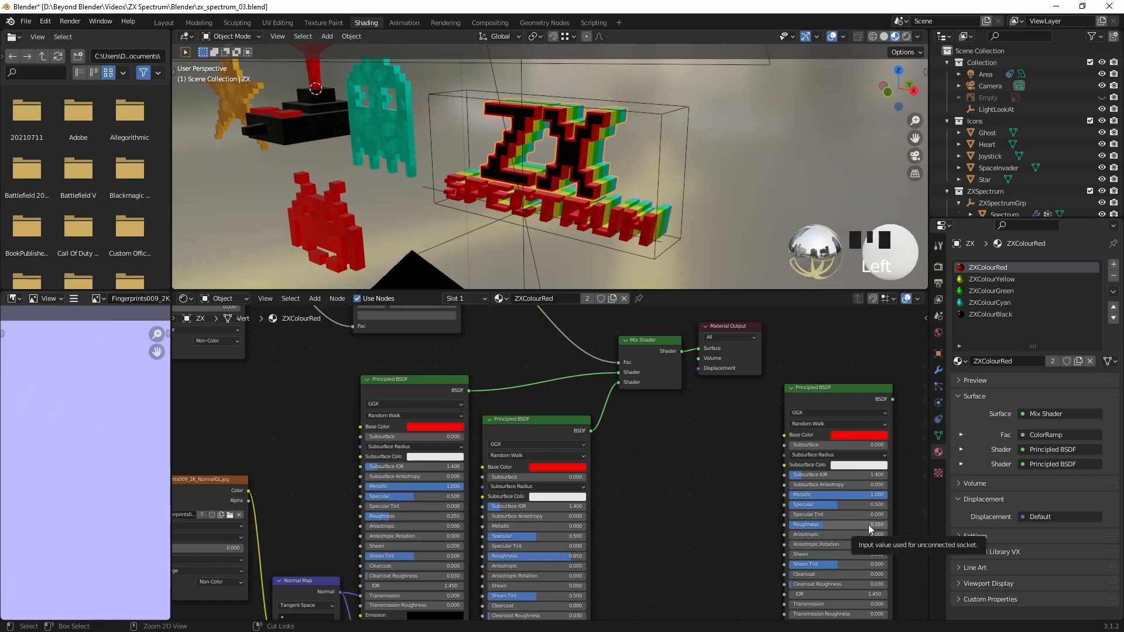
key("ctrl+v")
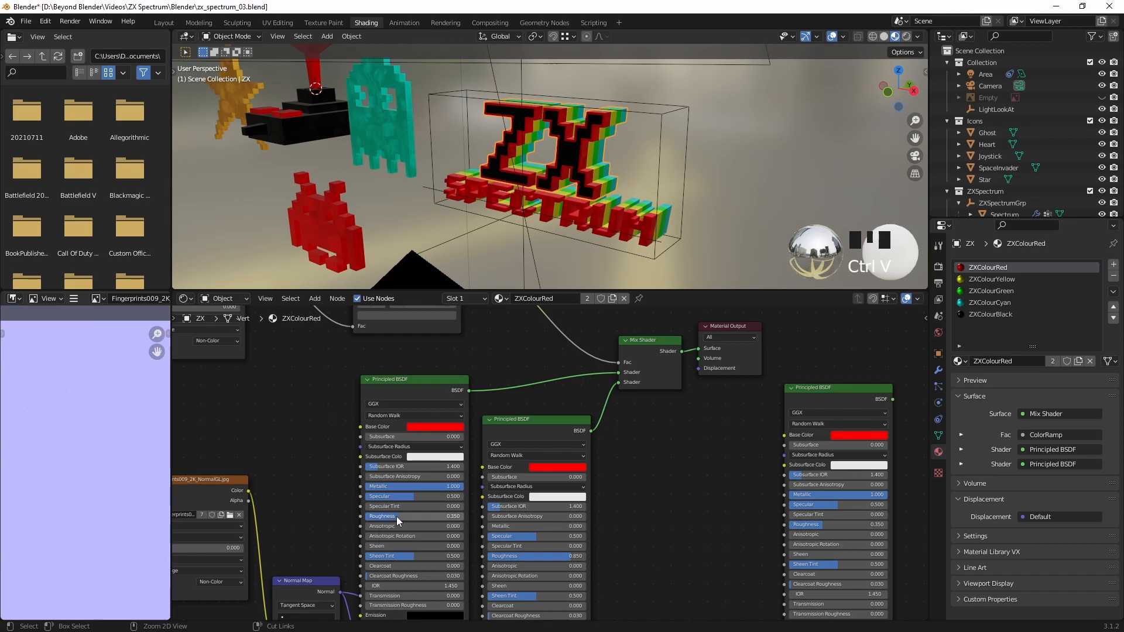
scroll(731, 167, "up", 2)
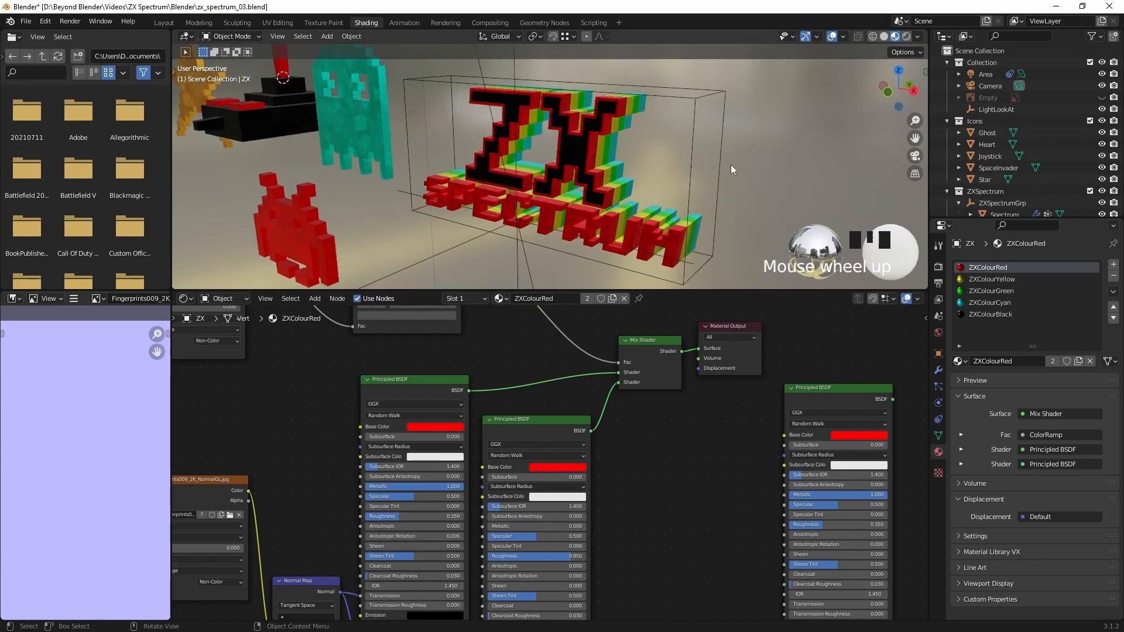
scroll(730, 164, "up", 2)
middle_click_drag(728, 157, 613, 144, "shift")
scroll(643, 174, "up", 2)
scroll(621, 228, "down", 4)
scroll(619, 173, "down", 2)
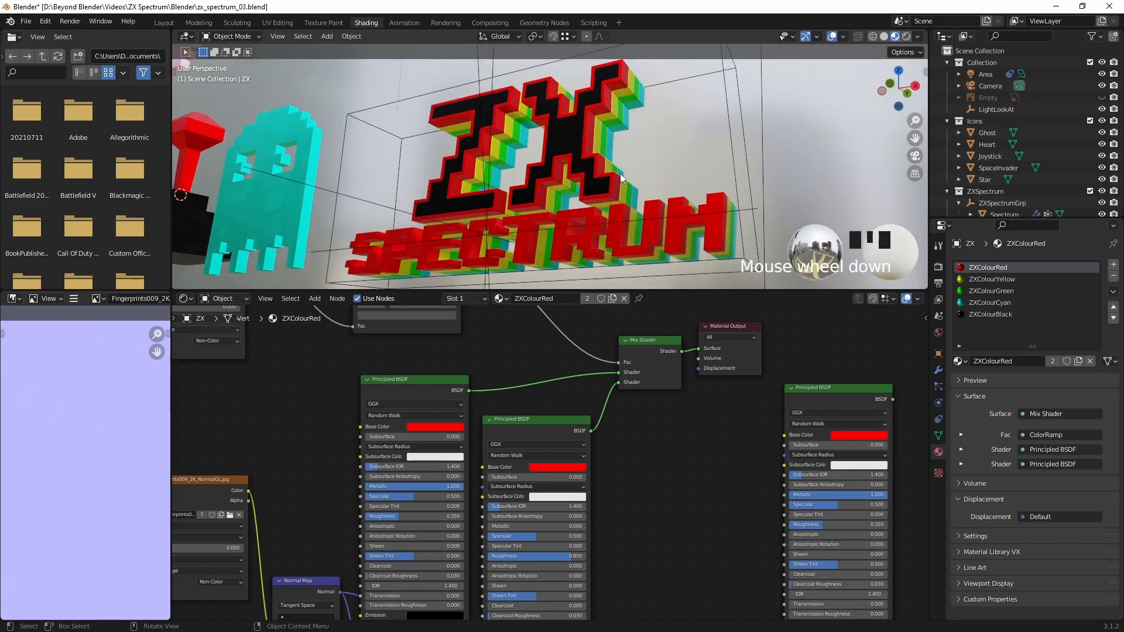
Step: Compare the settings of the two pasted Principled BSDF nodes side by side
middle_click_drag(671, 446, 682, 418)
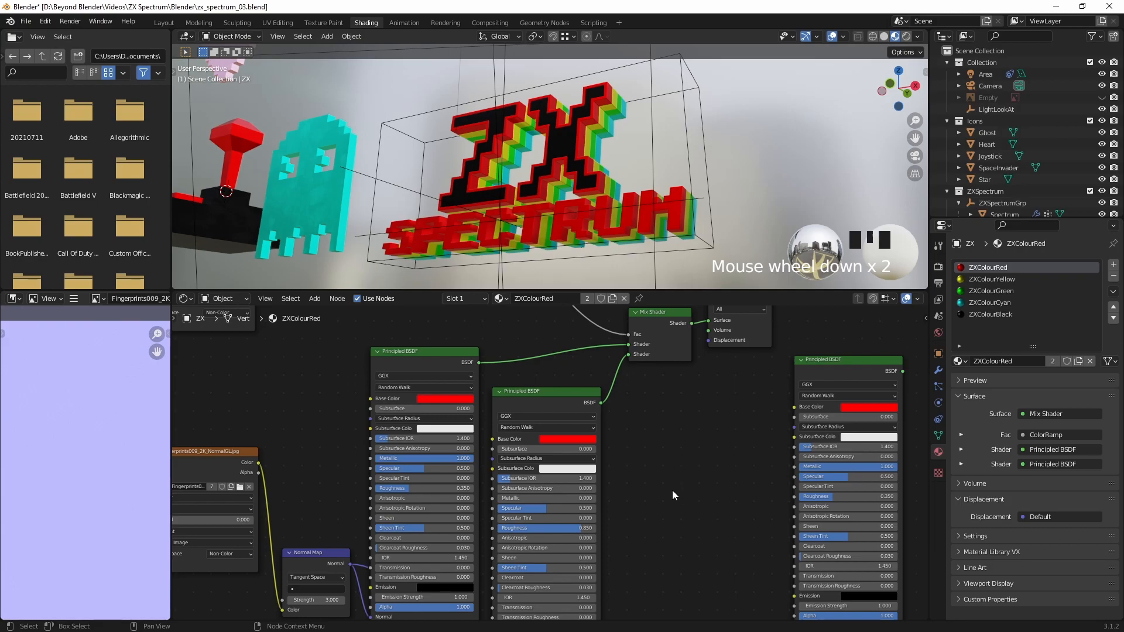
left_click_drag(524, 391, 521, 353)
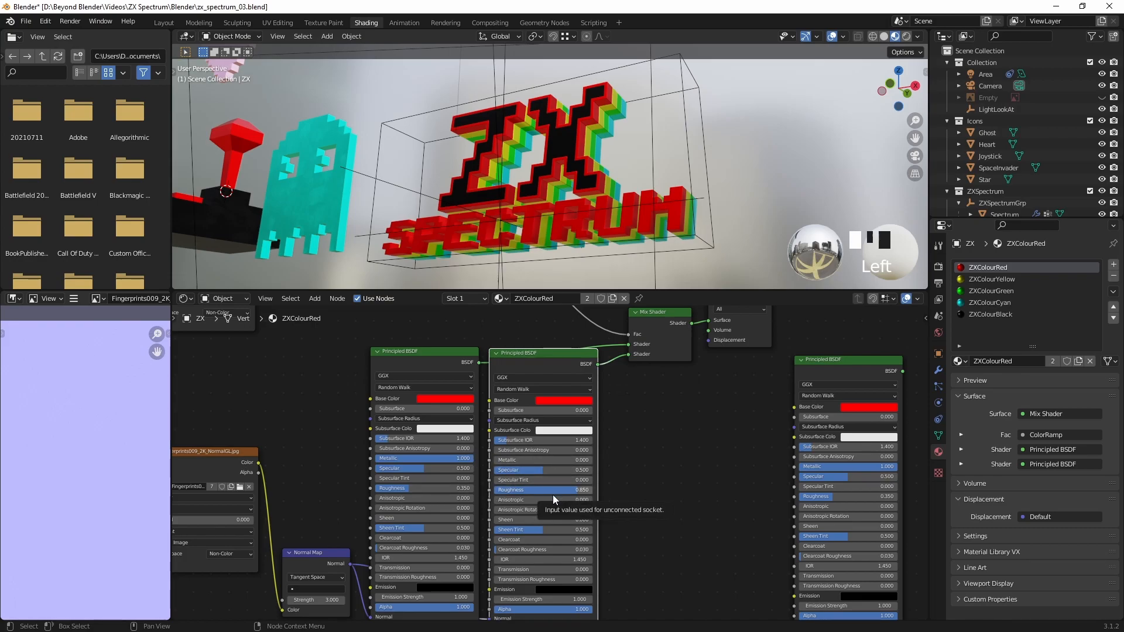
middle_click_drag(669, 521, 674, 545)
left_click_drag(533, 366, 549, 401)
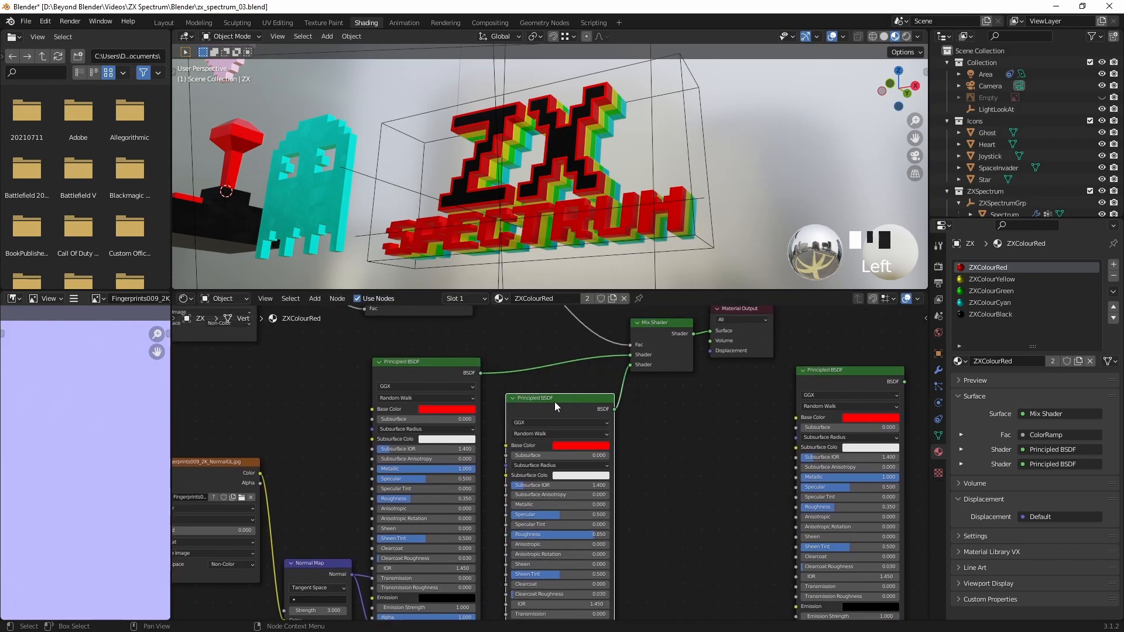
Step: Delete the leftover original Principled BSDF from ZXColourRed and save the file
middle_click_drag(701, 433, 599, 432)
left_click(730, 369)
middle_click_drag(834, 488, 816, 470)
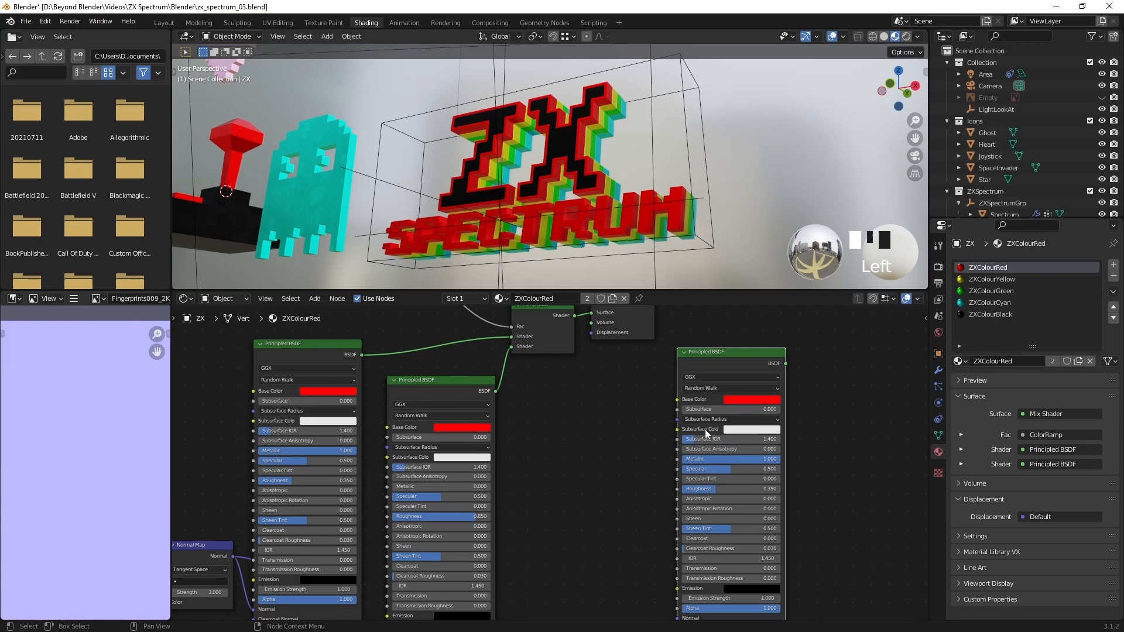
key("Delete")
scroll(735, 364, "down", 3)
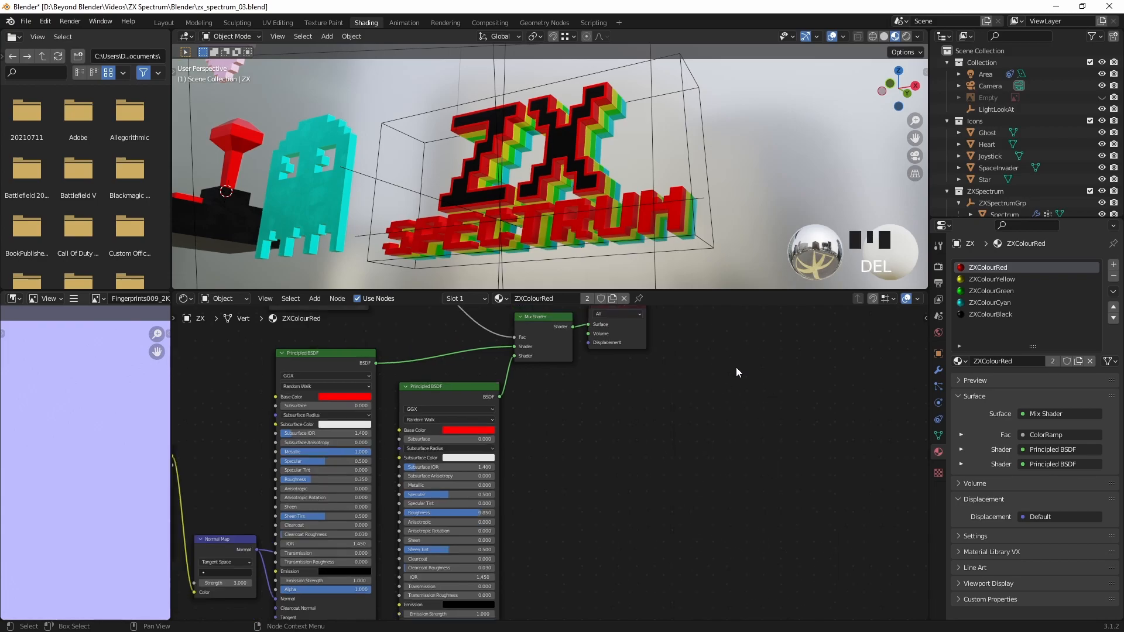
middle_click_drag(783, 396, 820, 427)
middle_click_drag(726, 176, 714, 181)
key("ctrl+s")
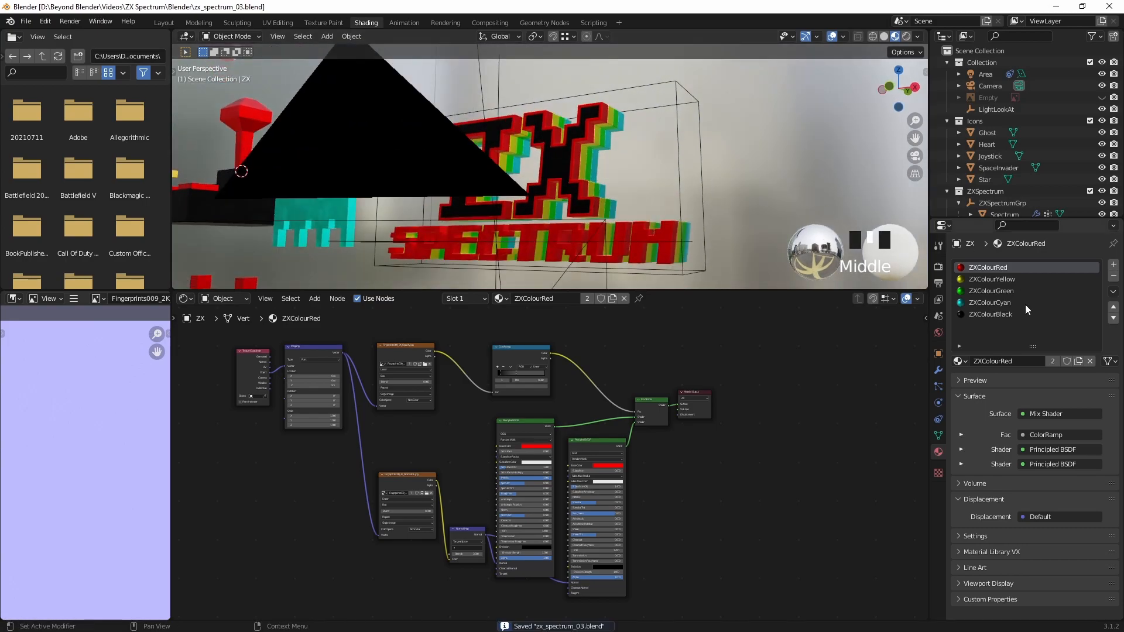
Step: In ZXColourYellow, cut the Principled BSDF's link to the Material Output and move the node aside
left_click(1010, 279)
left_click(807, 440)
left_click(656, 401)
right_click_drag(673, 391, 672, 426, "ctrl")
scroll(672, 429, "up", 5)
left_click_drag(693, 363, 872, 431)
Step: Paste the fingerprint nodes into ZXColourYellow and copy the original yellow base color to both pasted Principled BSDF nodes
key("ctrl+v")
key("ctrl+c")
key("ctrl+v")
key("ctrl+v")
left_click(732, 490)
Step: Link ZXColourYellow's Mix Shader to the Material Output and check the logo's yellow sides
middle_click_drag(673, 164, 631, 152)
scroll(631, 153, "up", 5)
middle_click_drag(630, 205, 655, 82, "shift")
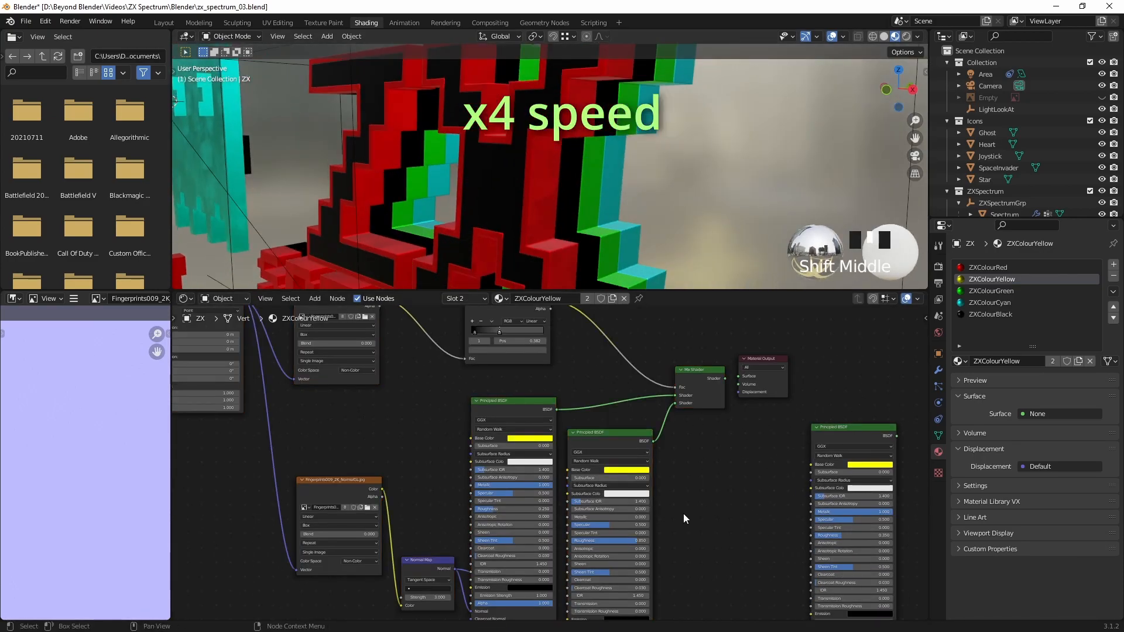
middle_click_drag(716, 520, 715, 524, "shift")
left_click_drag(738, 381, 725, 382)
scroll(603, 156, "down", 3)
middle_click_drag(616, 155, 642, 182)
scroll(650, 178, "up", 2)
scroll(712, 541, "up", 2)
Step: Set the yellow metallic Principled BSDF's Roughness to 0.35 and delete the original Principled BSDF
left_click(507, 522)
type(".35")
key("Return")
middle_click_drag(777, 534, 685, 491, "shift")
left_click(804, 383)
key("Delete")
Step: In ZXColourGreen, detach the original Principled BSDF, then paste the fingerprint nodes and link their Mix Shader to the Material Output
left_click(994, 291)
right_click_drag(662, 343, 659, 381, "ctrl")
left_click_drag(609, 343, 861, 431)
key("ctrl+v")
left_click_drag(655, 366, 671, 363)
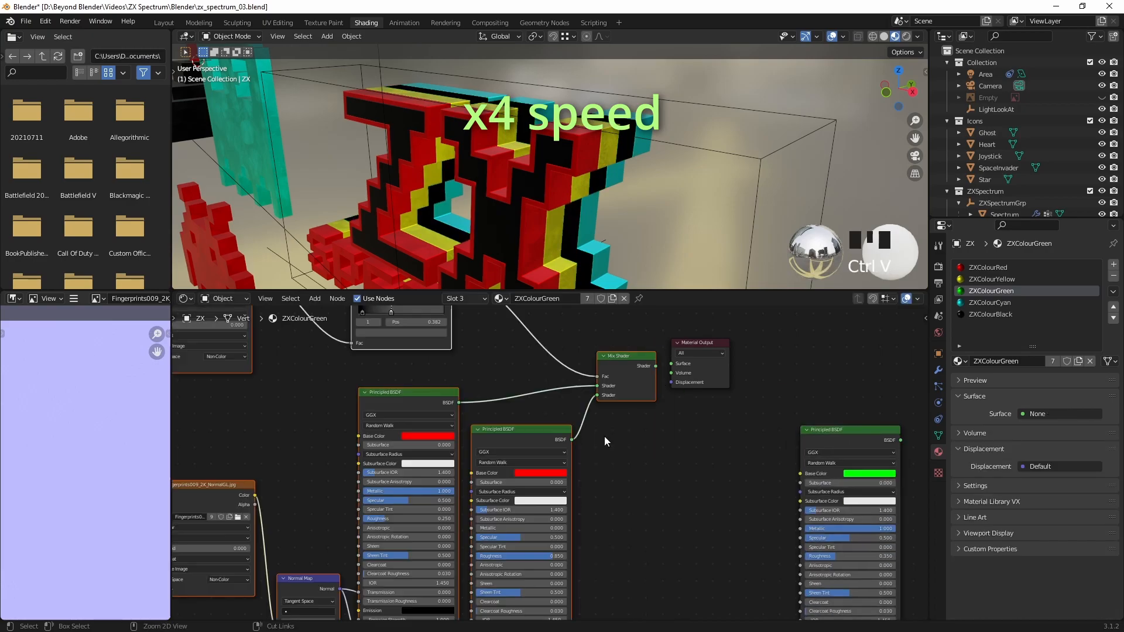
Step: Copy the original green base color to both pasted Principled BSDF nodes
key("ctrl+c")
key("ctrl+v")
key("ctrl+v")
Step: Delete the original Principled BSDF from ZXColourGreen and save the file
left_click(848, 457)
key("Delete")
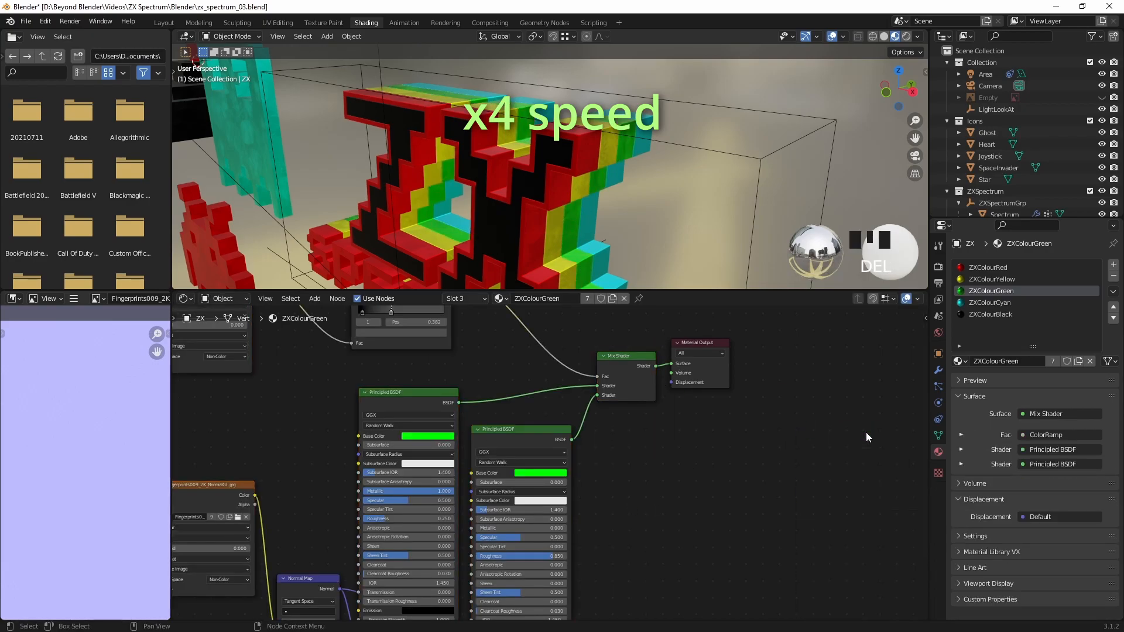
key("ctrl+s")
Step: In ZXColourCyan, detach the original Principled BSDF, then paste the fingerprint nodes and link their Mix Shader to the Material Output
middle_click_drag(652, 196, 684, 166)
left_click(989, 302)
right_click_drag(662, 343, 660, 381, "ctrl")
left_click_drag(612, 342, 861, 407)
key("ctrl+v")
left_click_drag(655, 365, 671, 364)
Step: Copy the original cyan base color to both pasted Principled BSDF nodes
key("ctrl+c")
key("ctrl+v")
key("ctrl+v")
Step: Set the cyan metallic Principled BSDF's Roughness to 0.35 and delete the original Principled BSDF
left_click(409, 519)
type(".35")
key("Return")
left_click(830, 418)
key("Delete")
scroll(778, 425, "down", 1)
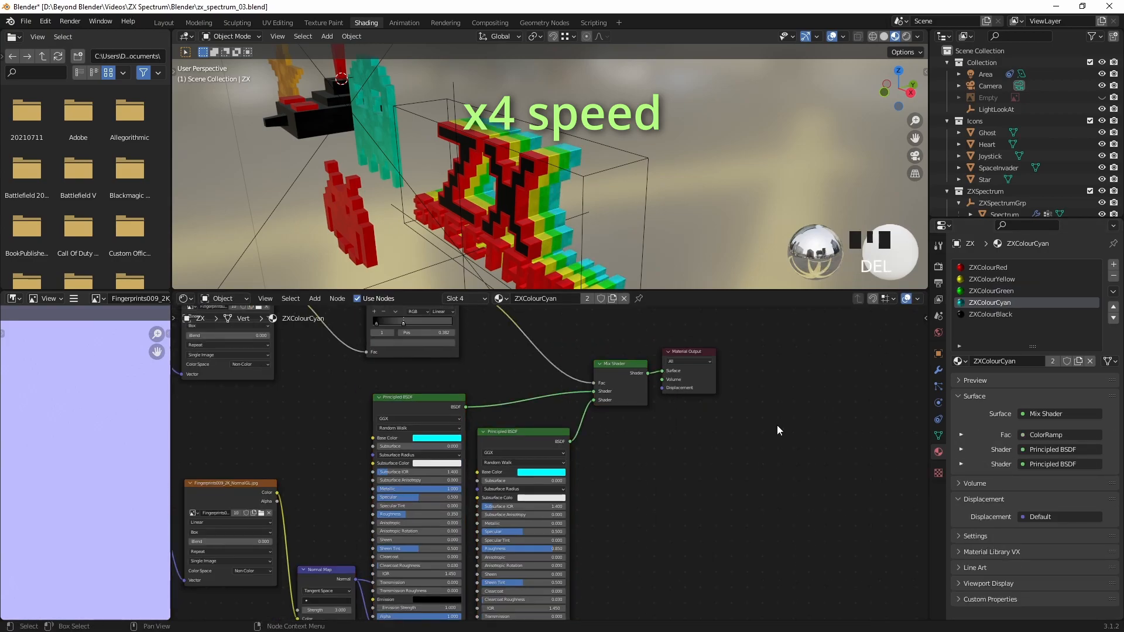
Step: In ZXColourBlack, detach the original Principled BSDF, then paste the fingerprint nodes and link their Mix Shader to the Material Output
left_click(989, 314)
left_click(619, 353)
right_click_drag(654, 345, 653, 386, "ctrl")
left_click_drag(619, 351, 852, 403)
key("ctrl+v")
left_click_drag(647, 373, 662, 371)
Step: Copy the original black base color to both pasted Principled BSDF nodes
key("ctrl+c")
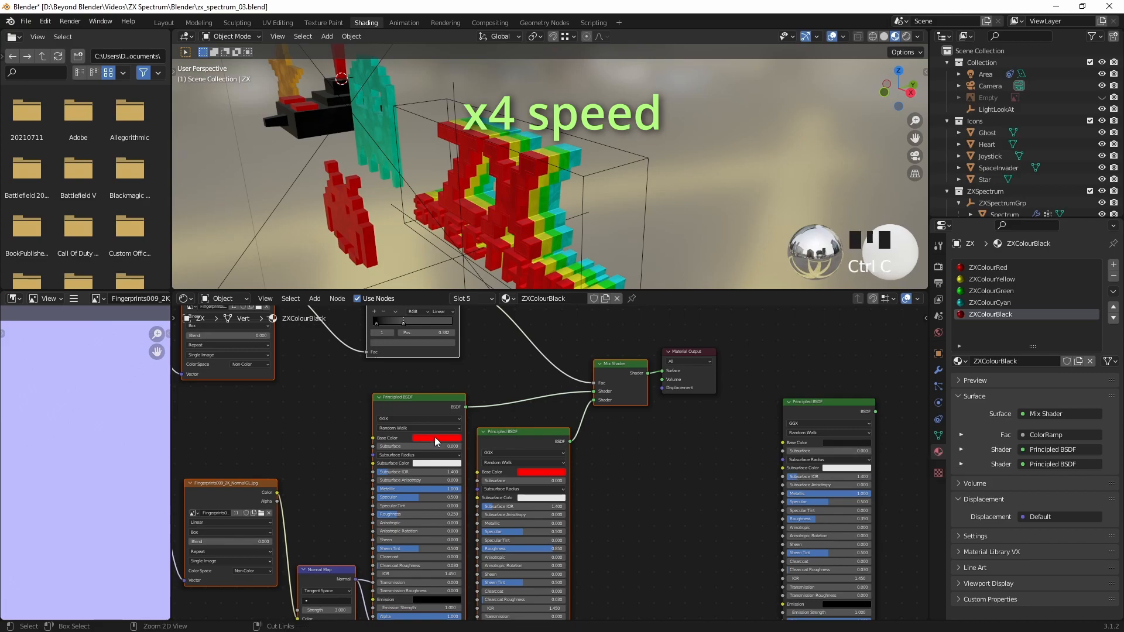
key("ctrl+v")
key("ctrl+v")
Step: Set the black metallic Principled BSDF's Roughness to 0.35 and delete the original Principled BSDF
left_click(421, 515)
type(".35")
key("Return")
left_click(817, 404)
key("Delete")
Step: Shift the fingerprint texture on the logo's black faces with the Mapping node's Location values
mouse_move(707, 190)
middle_mouse_down()
mouse_move(760, 135)
mouse_move(704, 163)
mouse_move(697, 187)
middle_mouse_up()
scroll(734, 154, "up", 5)
scroll(697, 188, "down", 2)
middle_click_drag(663, 472, 762, 492)
middle_click_drag(428, 441, 622, 487)
scroll(404, 407, "up", 4)
middle_click_drag(458, 431, 482, 469)
left_click_drag(376, 426, 399, 424)
Step: Preview the ColorRamp's fingerprint mask on the logo's black faces and compare it with the Mix Shader output
left_click(840, 447, "ctrl+shift")
scroll(643, 410, "down", 2)
middle_click_drag(644, 409, 324, 401)
left_click(661, 454, "ctrl+shift")
middle_click_drag(562, 216, 561, 193)
scroll(562, 193, "down", 4)
left_click(474, 380, "ctrl+shift")
scroll(557, 248, "up", 5)
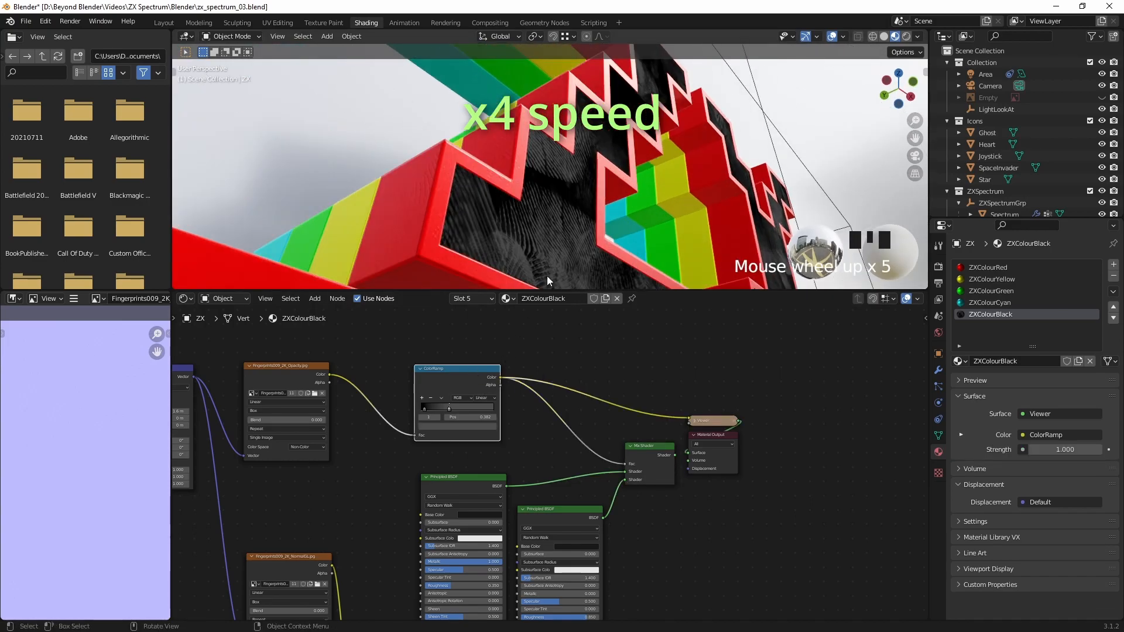
Step: Move the connected ColorRamp's second stop to about 0.200 and restore the Mix Shader as the previewed output
scroll(469, 421, "up", 3)
mouse_move(466, 451)
left_mouse_down()
mouse_move(484, 454)
mouse_move(444, 452)
left_mouse_up()
left_click(803, 515, "ctrl+shift")
scroll(644, 234, "down", 4)
middle_click_drag(673, 229, 690, 175)
middle_click_drag(690, 175, 664, 173, "shift")
mouse_move(664, 173)
middle_mouse_down("shift")
mouse_move(660, 158)
mouse_move(674, 171)
mouse_move(664, 194)
middle_mouse_up("shift")
middle_click_drag(664, 193, 655, 219, "shift")
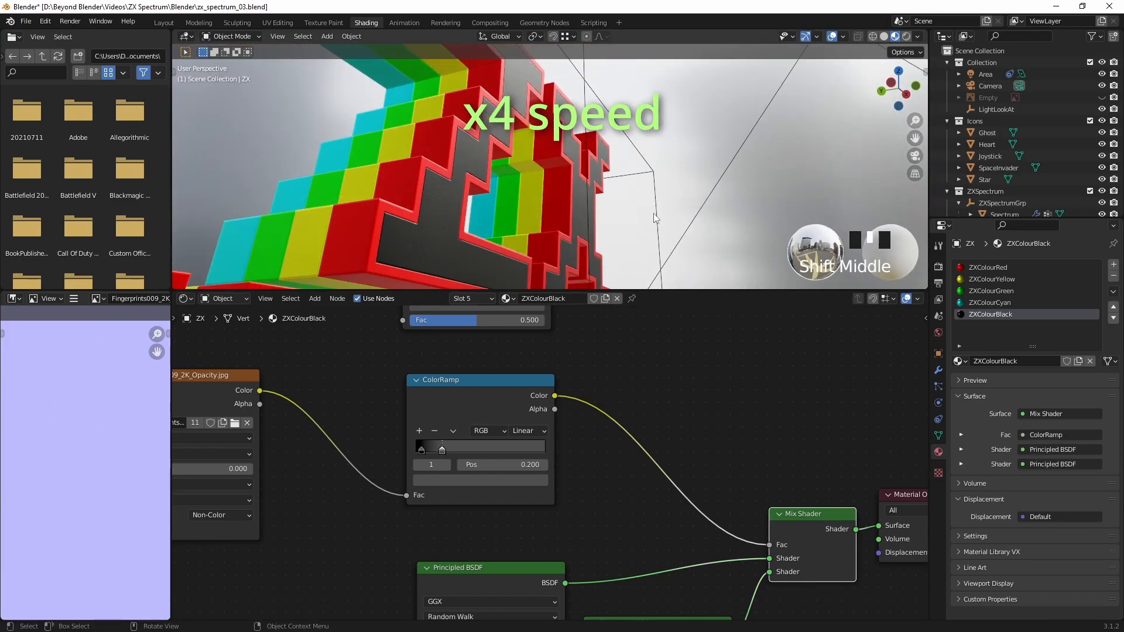
Step: Move the connected ColorRamp's second stop to about 0.373 and delete the unused ColorRamp node
scroll(545, 445, "down", 6)
middle_click_drag(617, 362, 629, 384, "shift")
left_click_drag(496, 477, 510, 476)
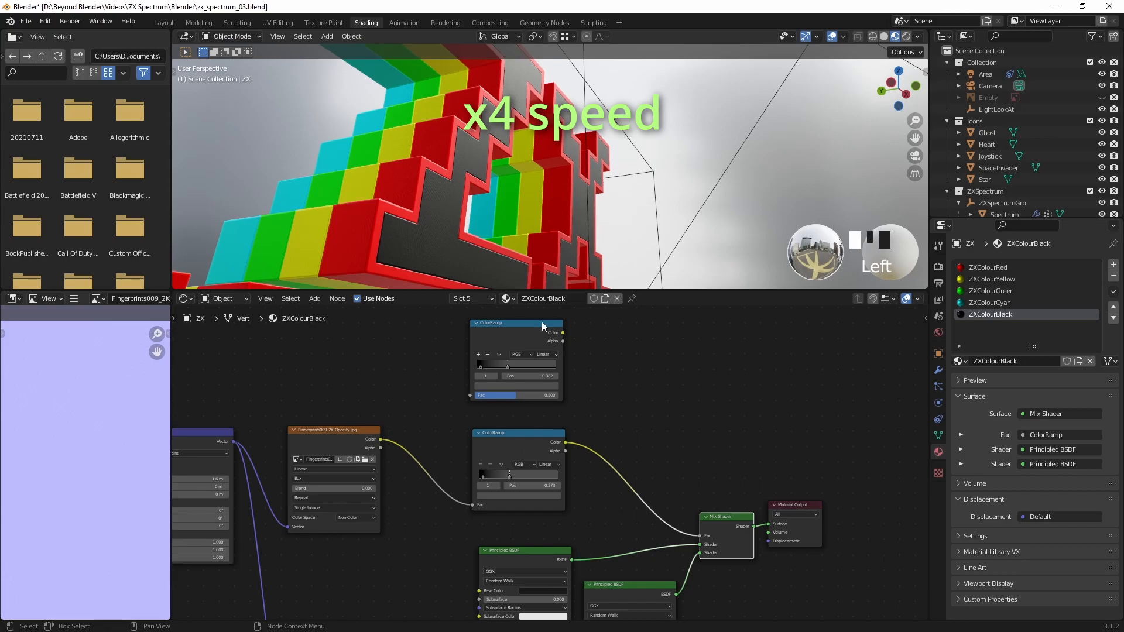
left_click(543, 326)
key("Delete")
Step: Save the file and inspect the shaded logo from close up and from a distance
scroll(739, 411, "down", 2)
middle_click_drag(740, 411, 712, 344)
key("ctrl+s")
scroll(673, 264, "down", 6)
middle_click_drag(656, 245, 678, 300)
scroll(567, 180, "down", 3)
scroll(675, 212, "up", 6)
scroll(616, 167, "up", 3)
scroll(616, 169, "down", 3)
scroll(676, 187, "down", 2)
scroll(704, 180, "down", 3)
Step: Switch to the Layout workspace and turn off Auto Smooth in the Heart's mesh normals
left_click(160, 21)
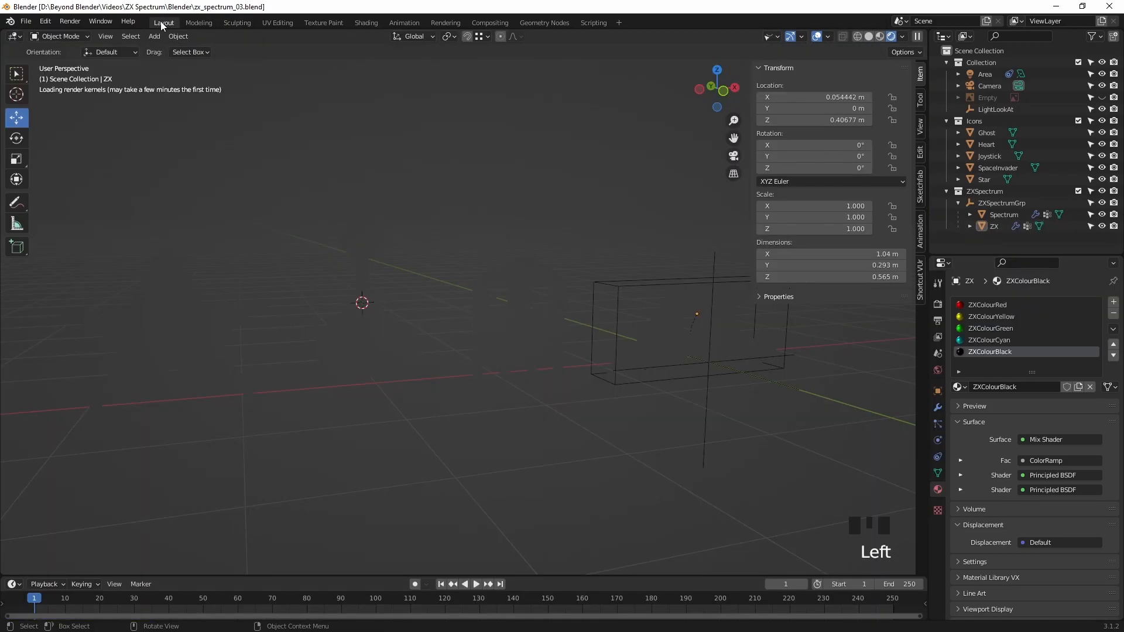
left_click(552, 194)
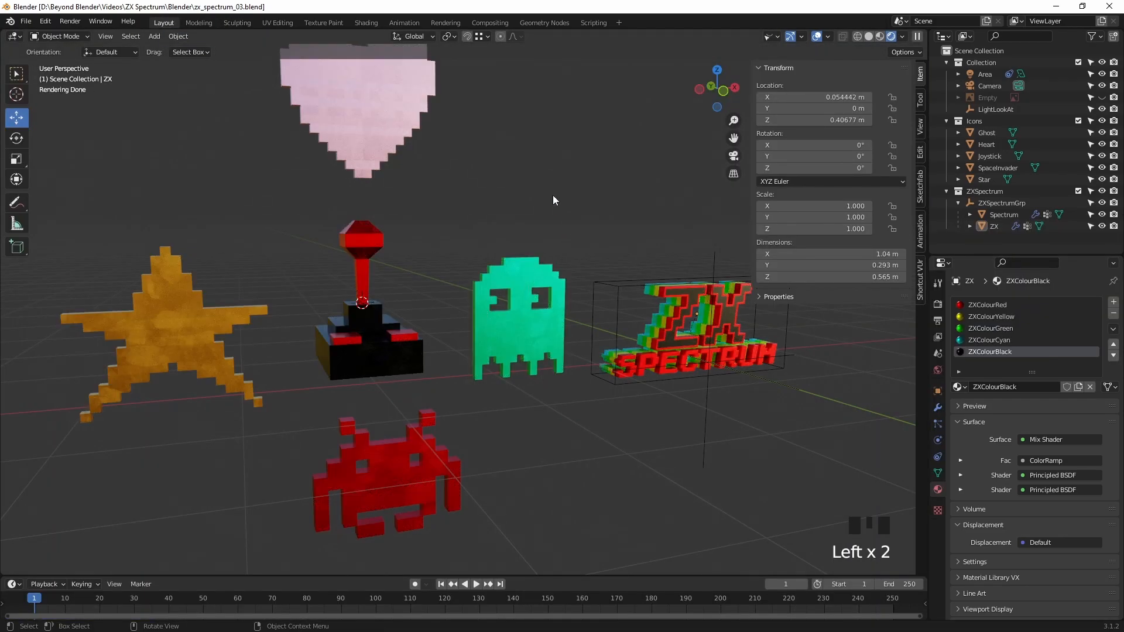
scroll(533, 200, "down", 1)
mouse_move(533, 200)
middle_mouse_down("shift")
mouse_move(542, 213)
mouse_move(530, 214)
middle_mouse_up("shift")
left_click(439, 187)
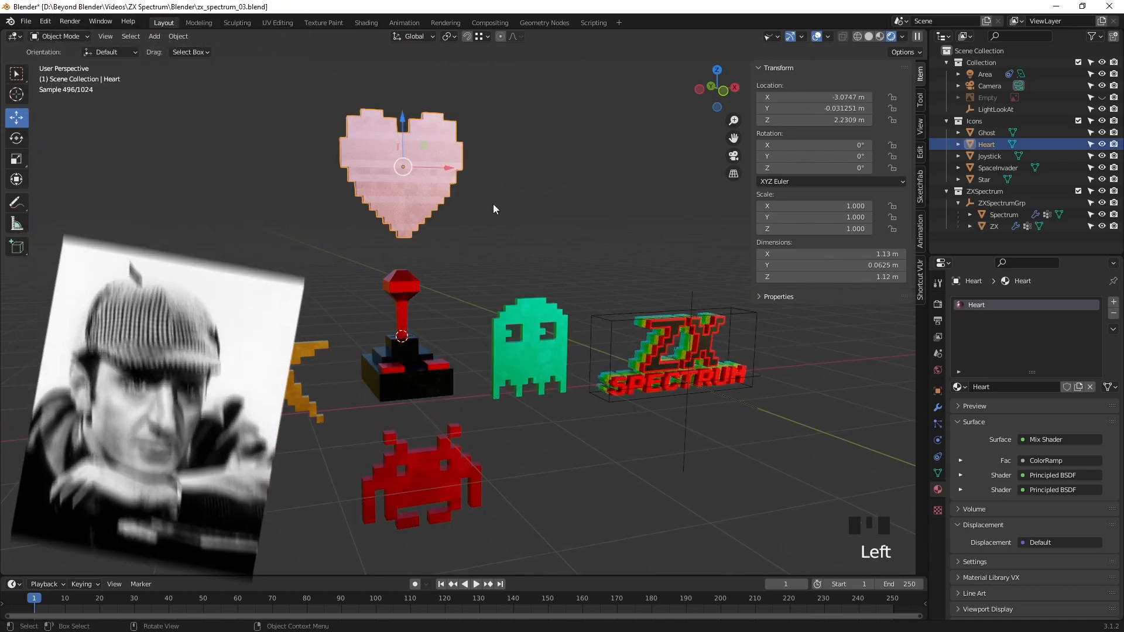
left_click(937, 473)
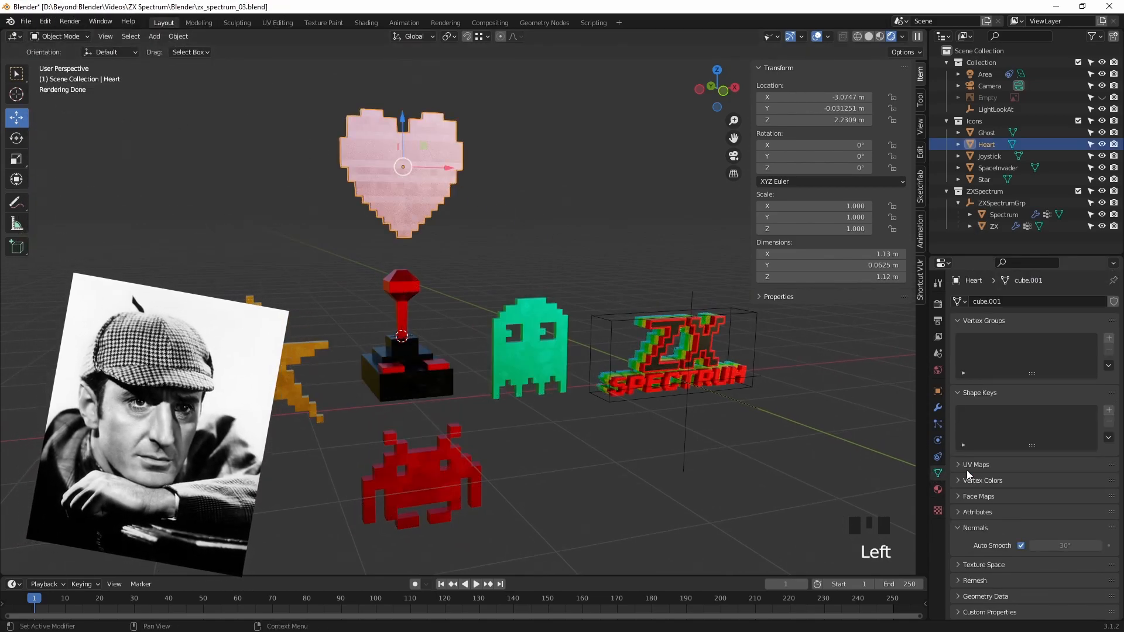
left_click(1020, 546)
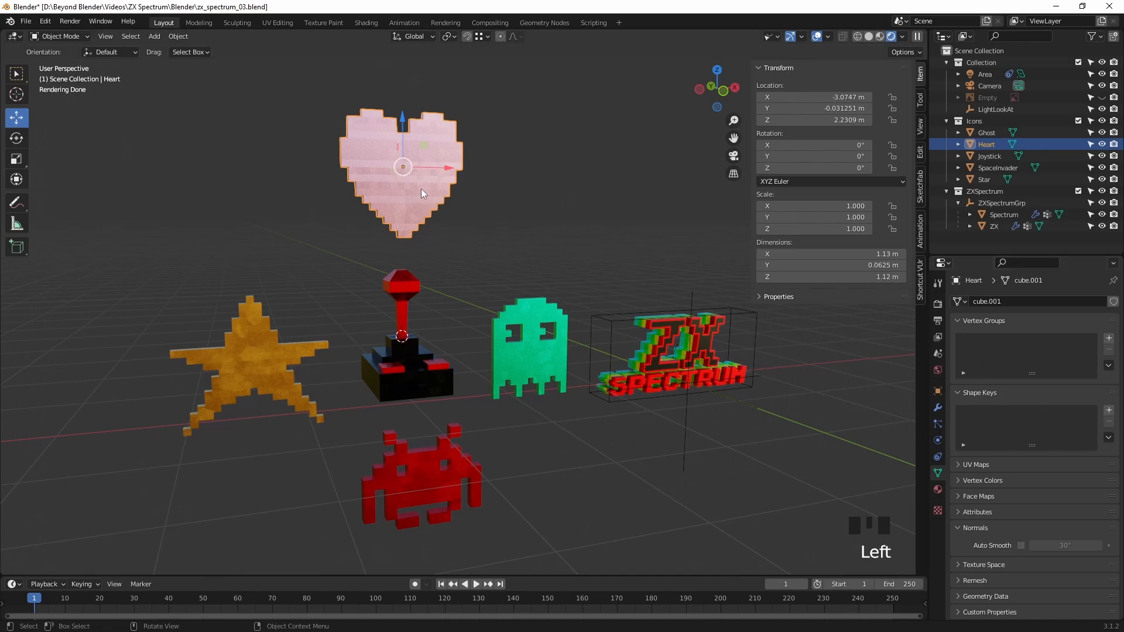
Step: Set the viewport to solid shading with the Heart selected and save the file
right_click(429, 150)
right_click(396, 127)
left_click(567, 152)
key("z")
left_click(638, 177)
left_click(433, 168)
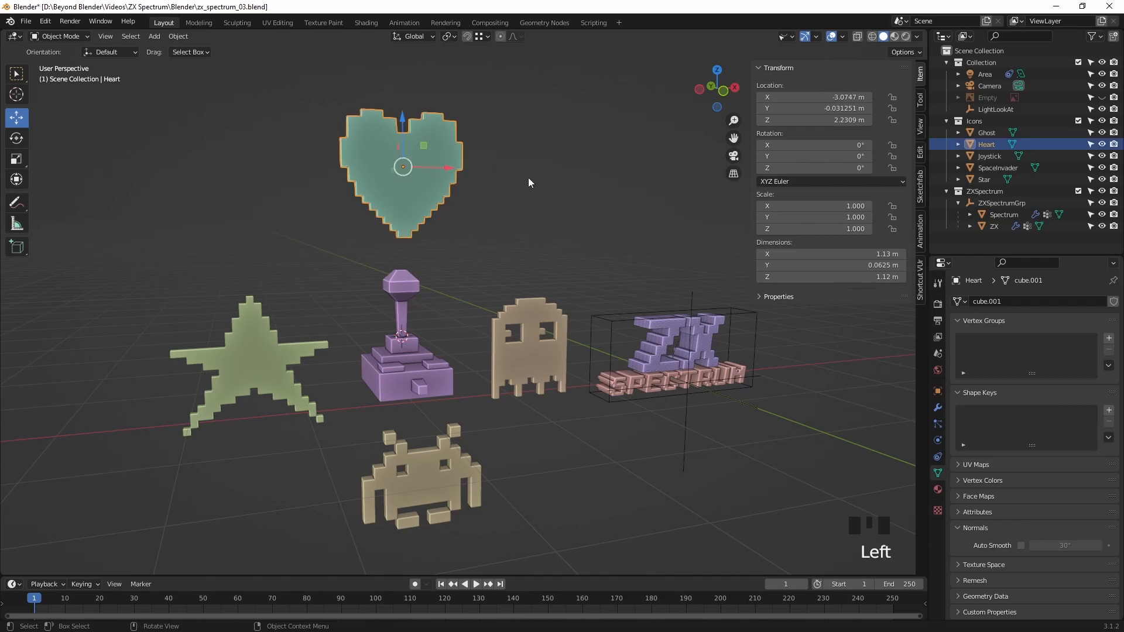
key("ctrl+s")
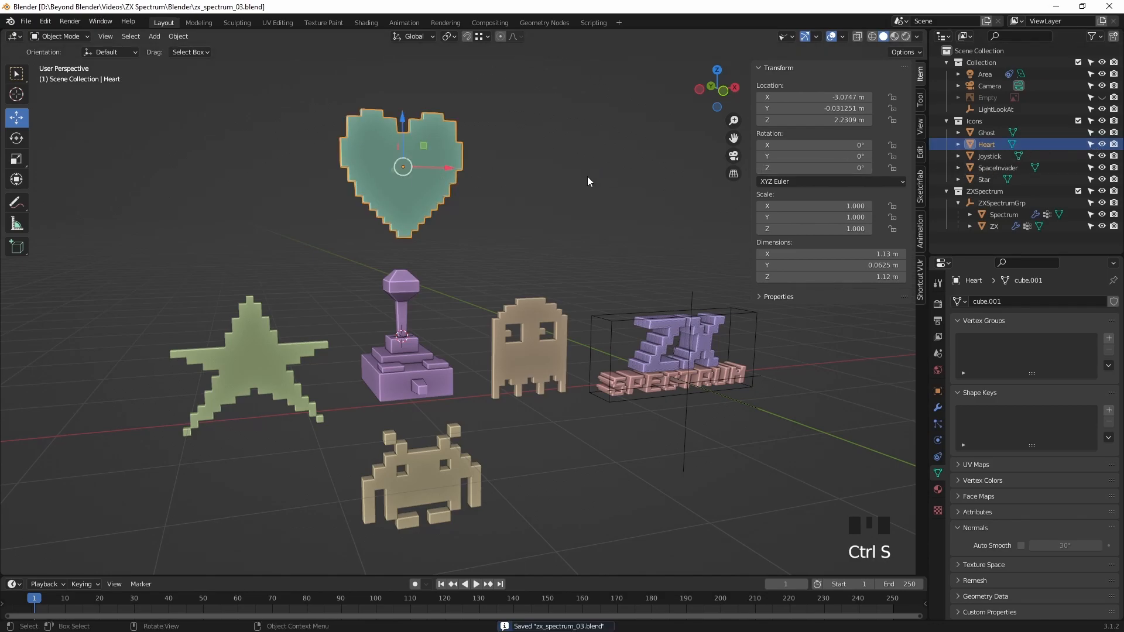
Step: Duplicate the Heart in place and disable the original-named copy's twin, Heart.001, for selection, viewport and render
key("shift+d")
right_click(611, 159)
left_click_drag(1089, 156, 1113, 156)
Step: Open the original Heart for mesh editing and select all its front faces in face mode
left_click(986, 144)
key("KP_Decimal")
key("Tab")
left_click(688, 326)
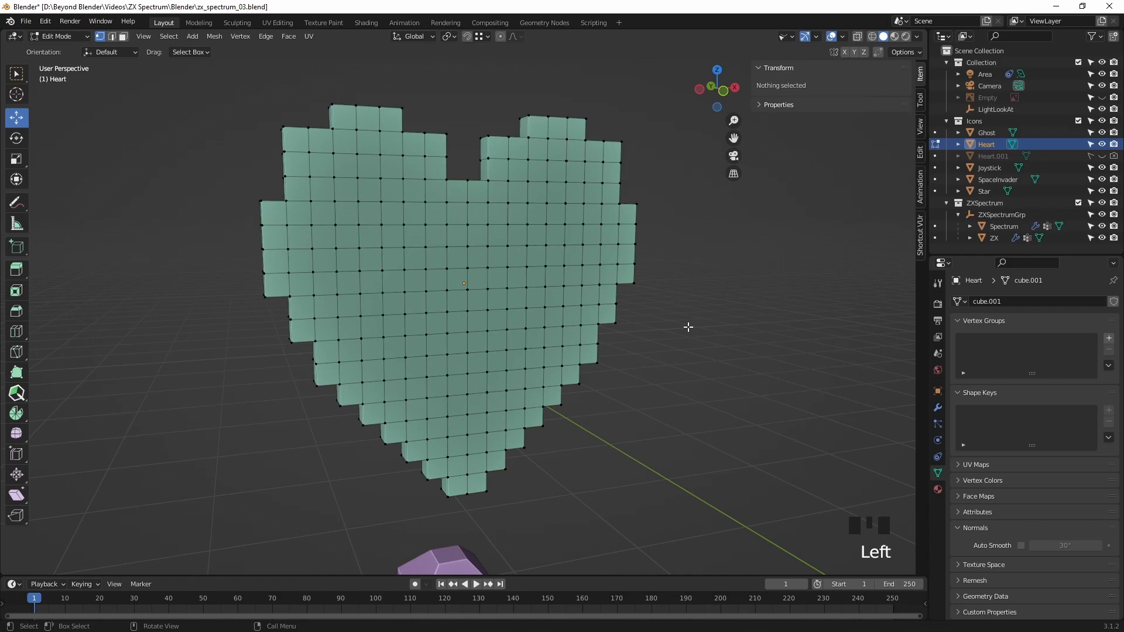
key("KP_1")
key("3")
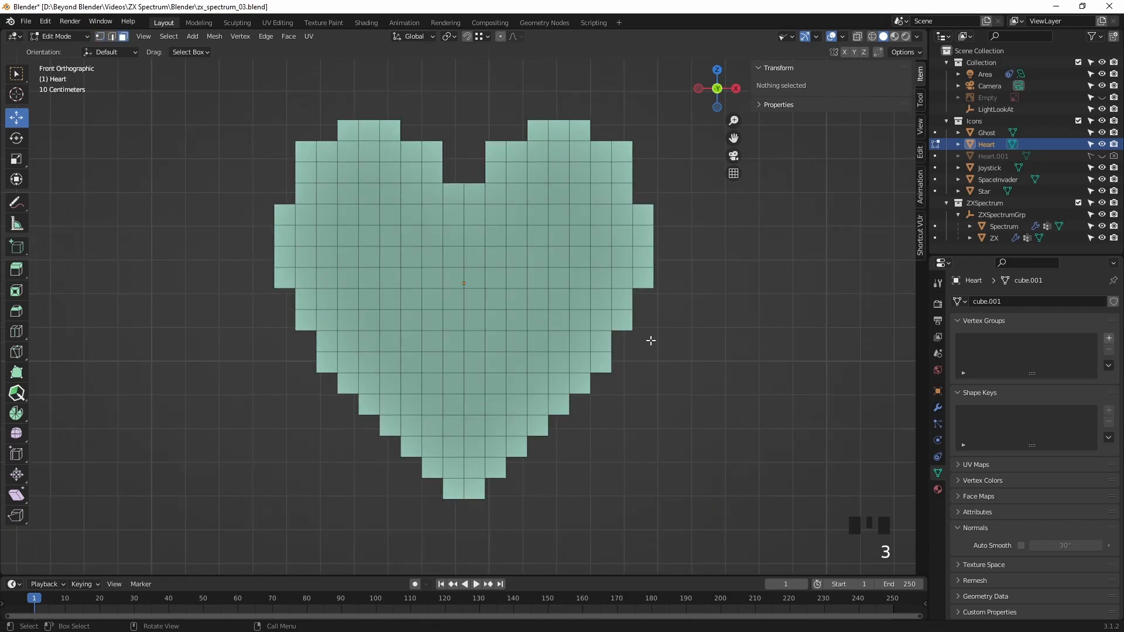
key("c")
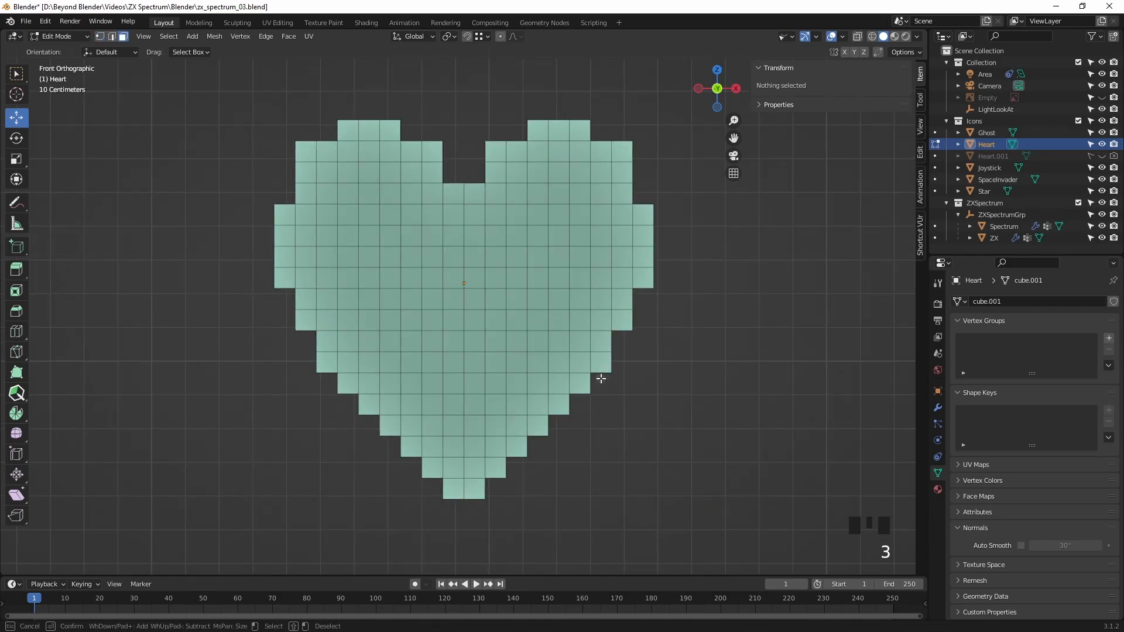
left_click_drag(599, 379, 463, 283)
key("Escape")
Step: Try to inset the Heart's front and back faces together by about 0.0046 m
middle_click_drag(526, 375, 695, 371)
key("KP_1")
key("ctrl+KP_1")
key("c")
mouse_move(690, 389)
left_mouse_down()
mouse_move(572, 145)
mouse_move(238, 220)
mouse_move(545, 325)
mouse_move(602, 419)
mouse_move(584, 482)
left_mouse_up()
key("Escape")
mouse_move(712, 402)
middle_mouse_down()
mouse_move(629, 429)
mouse_move(595, 409)
mouse_move(603, 404)
mouse_move(536, 446)
middle_mouse_up()
scroll(619, 380, "up", 1)
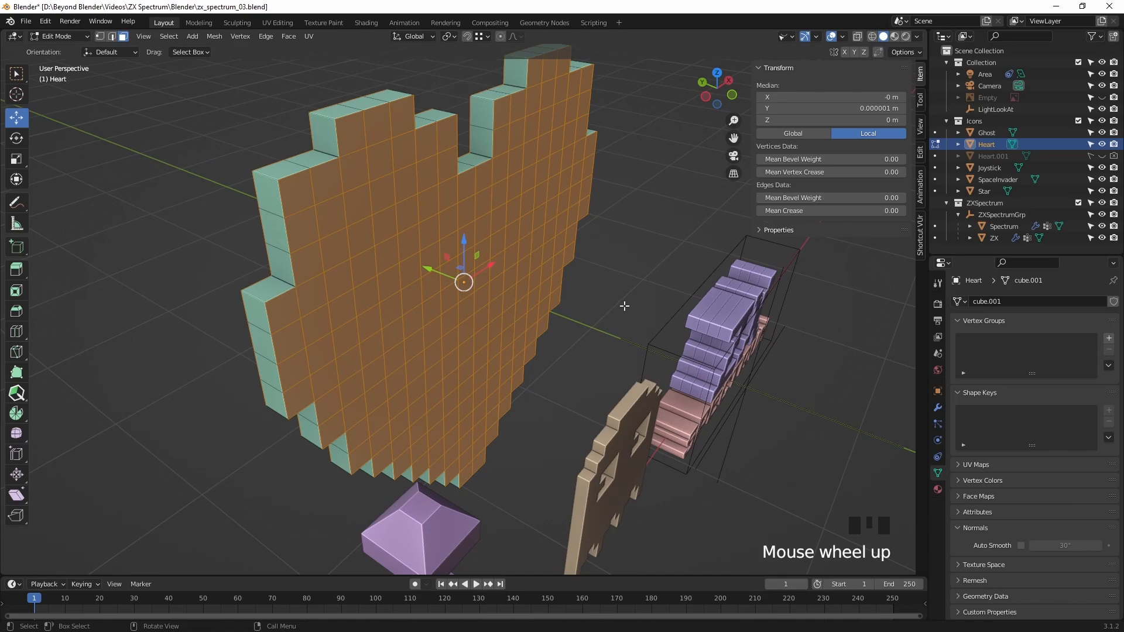
key("i")
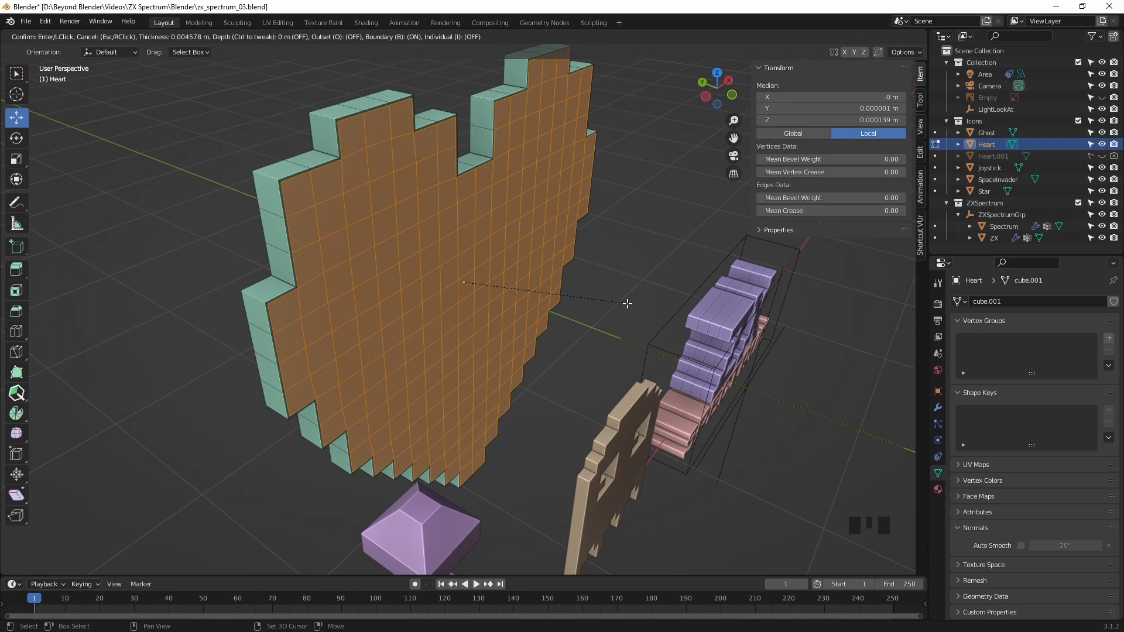
left_click(626, 303)
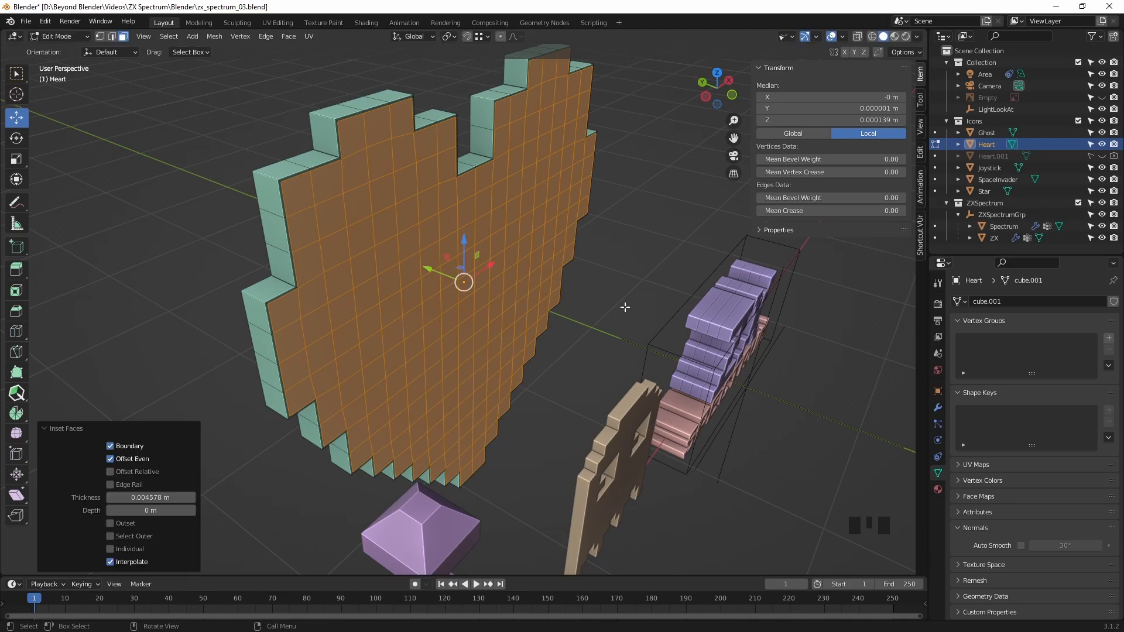
Step: Try to add two loop cuts around the Heart's side faces and scale them apart along Y by about 2.614
middle_click_drag(471, 429, 553, 314)
key("ctrl+r")
scroll(502, 230, "up", 1)
left_click(502, 230)
right_click(529, 220)
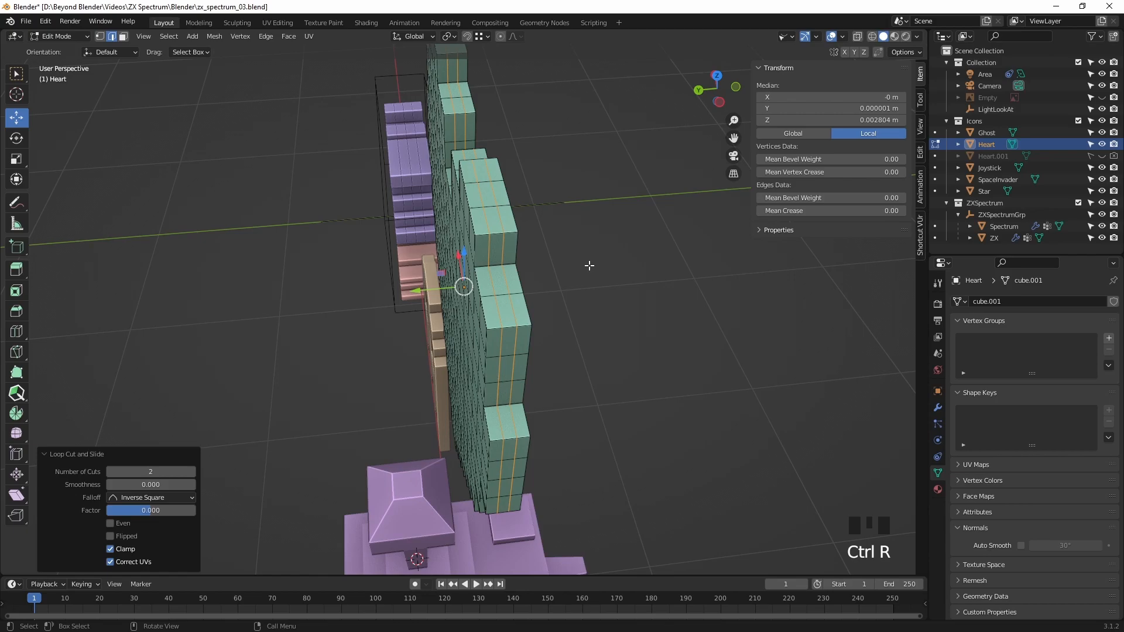
key("s")
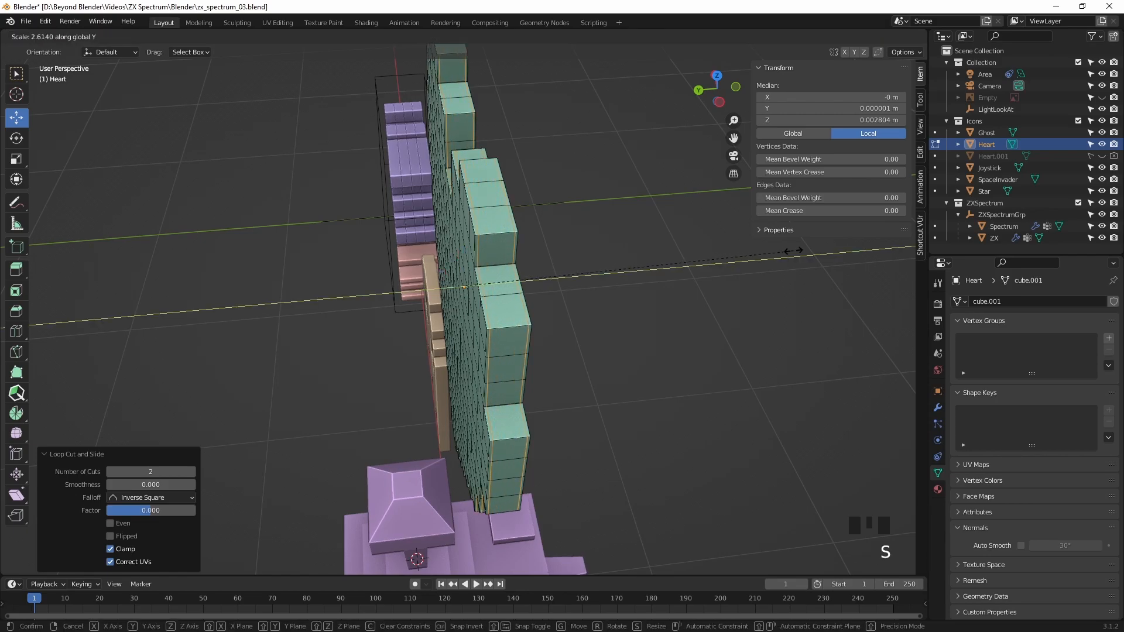
left_click(793, 250)
middle_click_drag(556, 336, 622, 299)
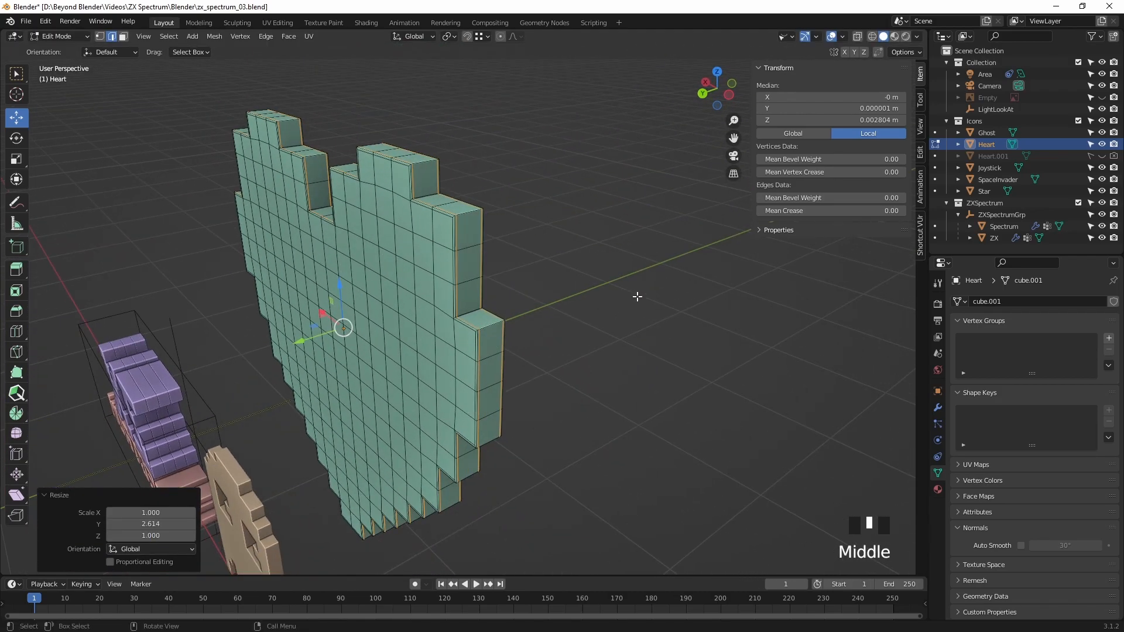
Step: Leave mesh editing and examine the Heart's shading in rendered view
key("Tab")
middle_click_drag(637, 296, 467, 257)
key("z")
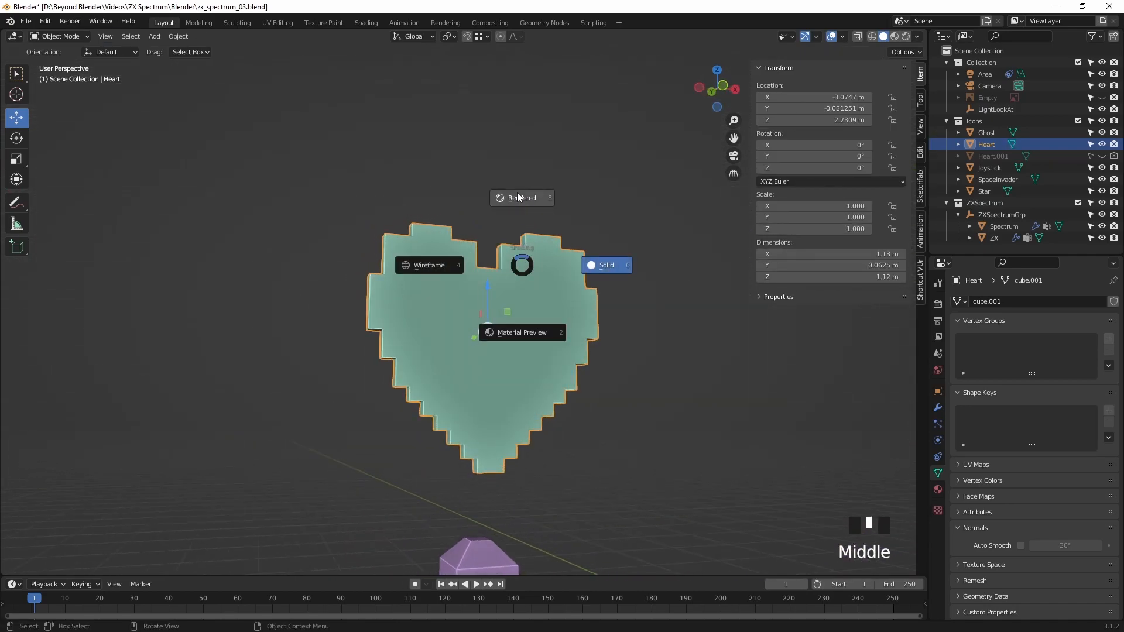
left_click(679, 357)
middle_click_drag(680, 357, 512, 402)
scroll(615, 391, "down", 3)
scroll(534, 370, "up", 3)
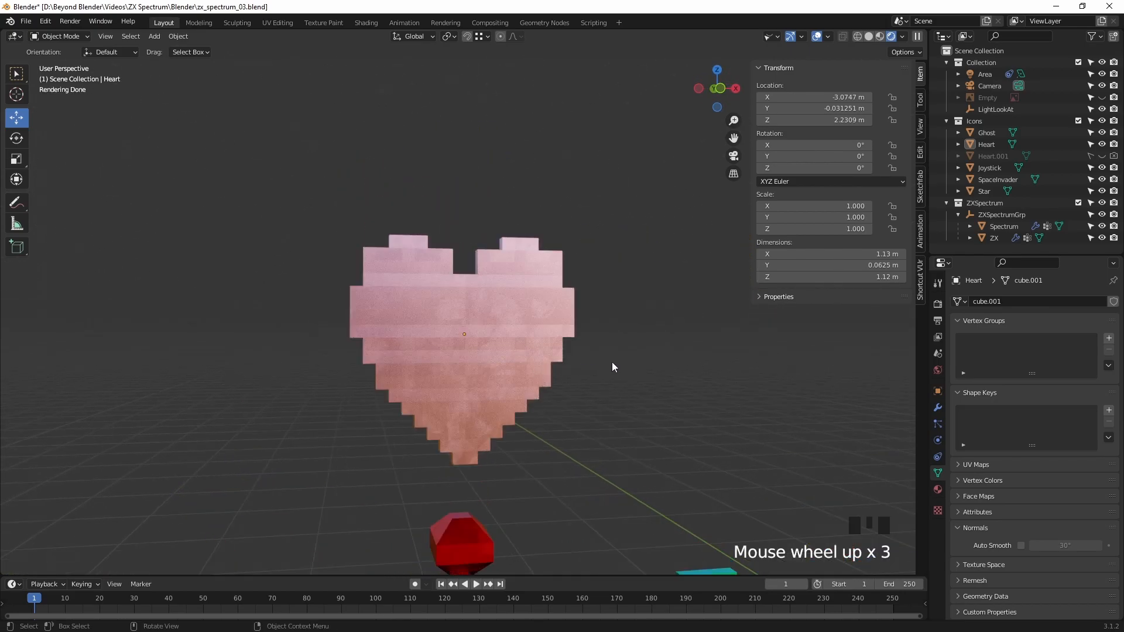
Step: Undo the Heart's loop cuts, their scaling, the face inset and the back-face selection
key("ctrl+z")
key("ctrl+z")
key("ctrl+z")
key("ctrl+z")
middle_click_drag(612, 361, 591, 361)
scroll(585, 360, "up", 3)
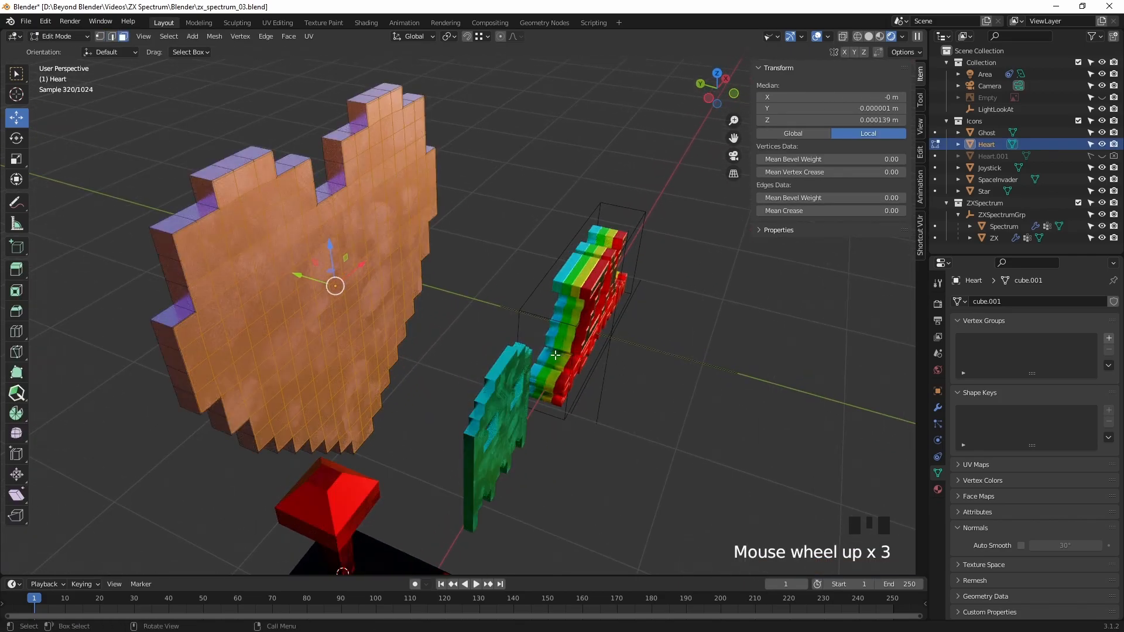
key("ctrl+z")
key("ctrl+z")
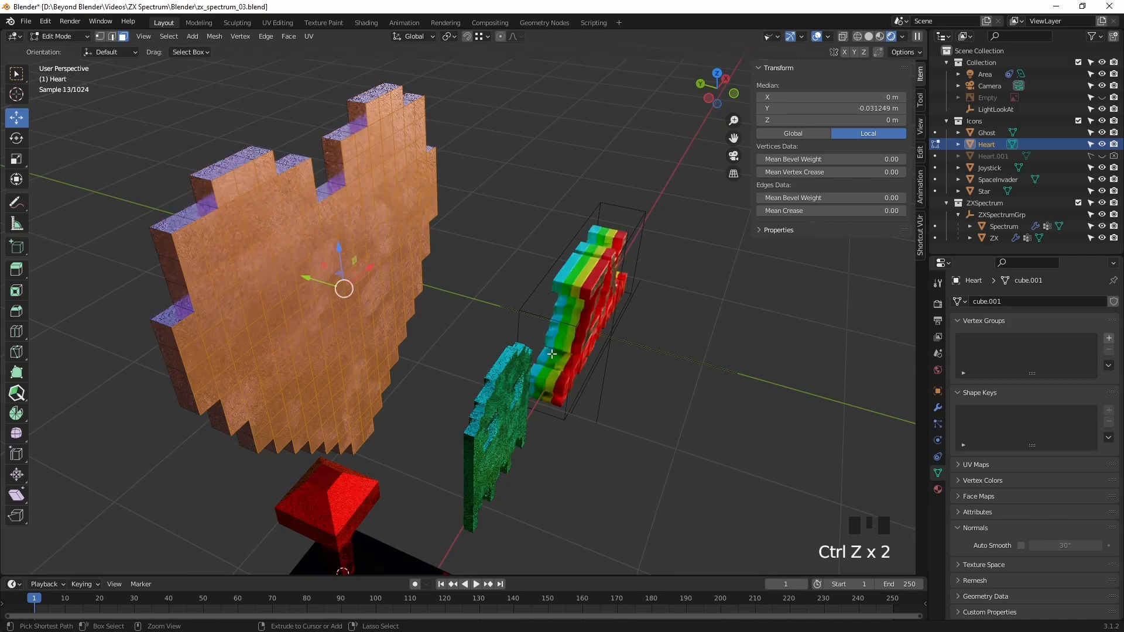
Step: Leave mesh editing and return the viewport to solid shading with the Heart seen from the front
middle_click_drag(551, 354, 484, 301)
left_click(642, 306)
key("Tab")
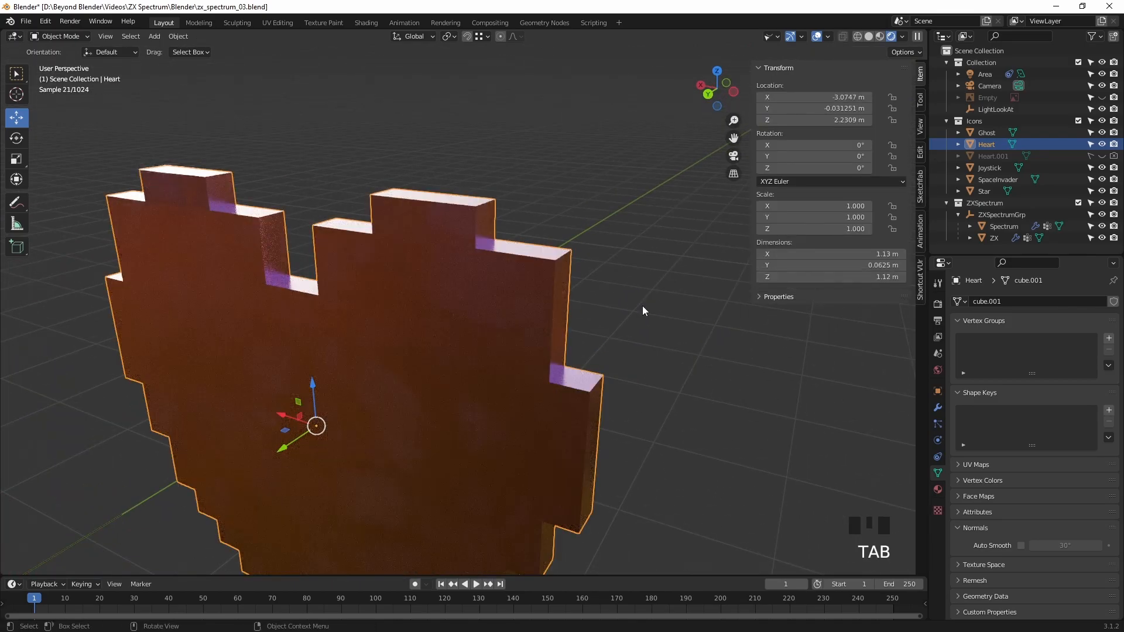
left_click(638, 308)
key("backslash")
key("z")
left_click(712, 332)
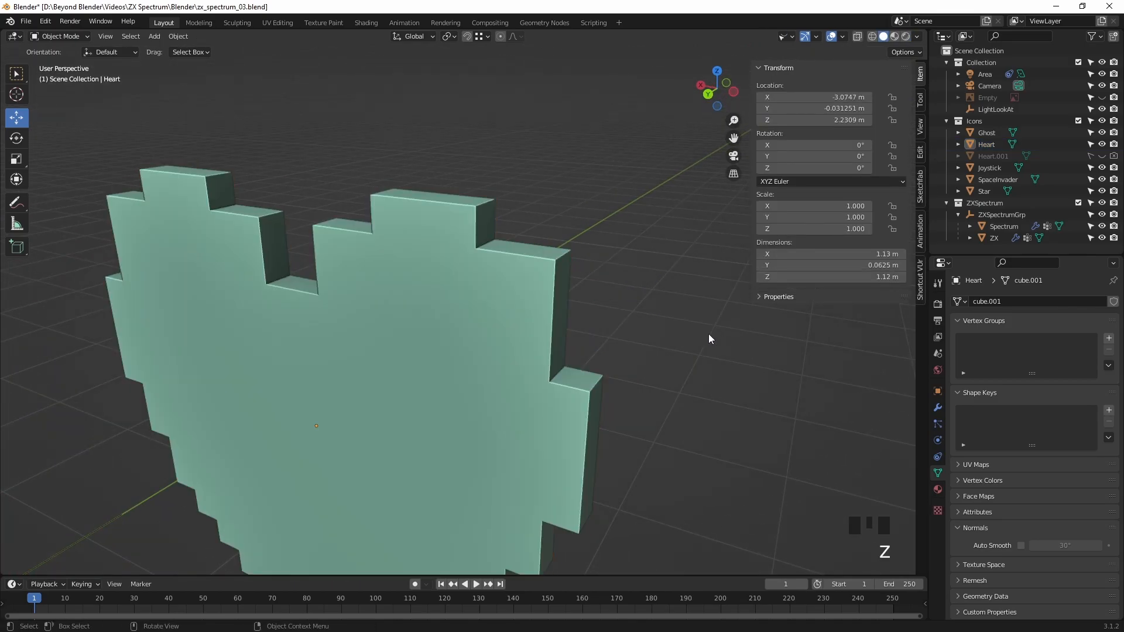
mouse_move(698, 335)
middle_mouse_down()
mouse_move(642, 370)
mouse_move(497, 346)
mouse_move(615, 338)
mouse_move(615, 349)
mouse_move(525, 332)
middle_mouse_up()
scroll(555, 346, "up", 3)
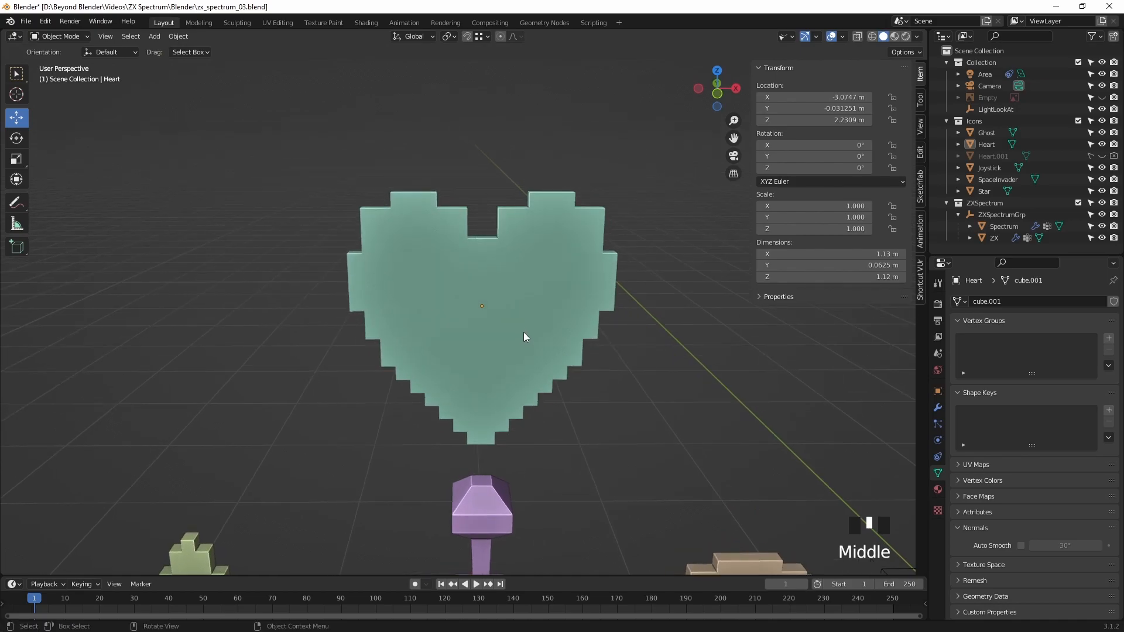
Step: Open the Heart for mesh editing and select all its front faces from the front view
left_click(523, 326)
key("Tab")
scroll(616, 338, "up", 1)
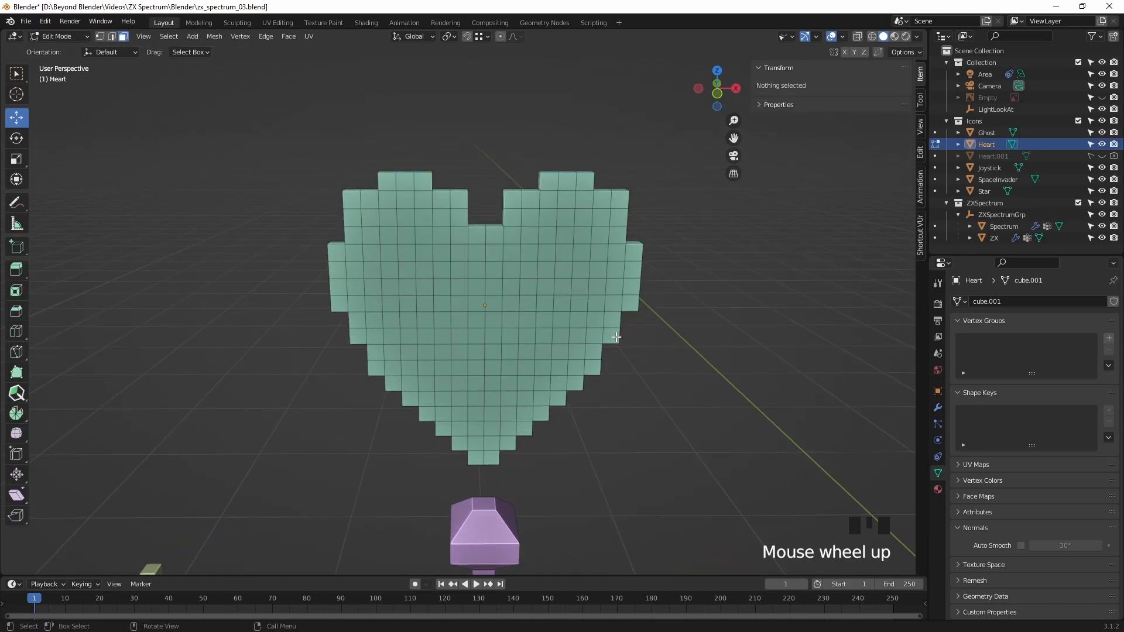
key("KP_1")
middle_click_drag(616, 335, 642, 333, "shift")
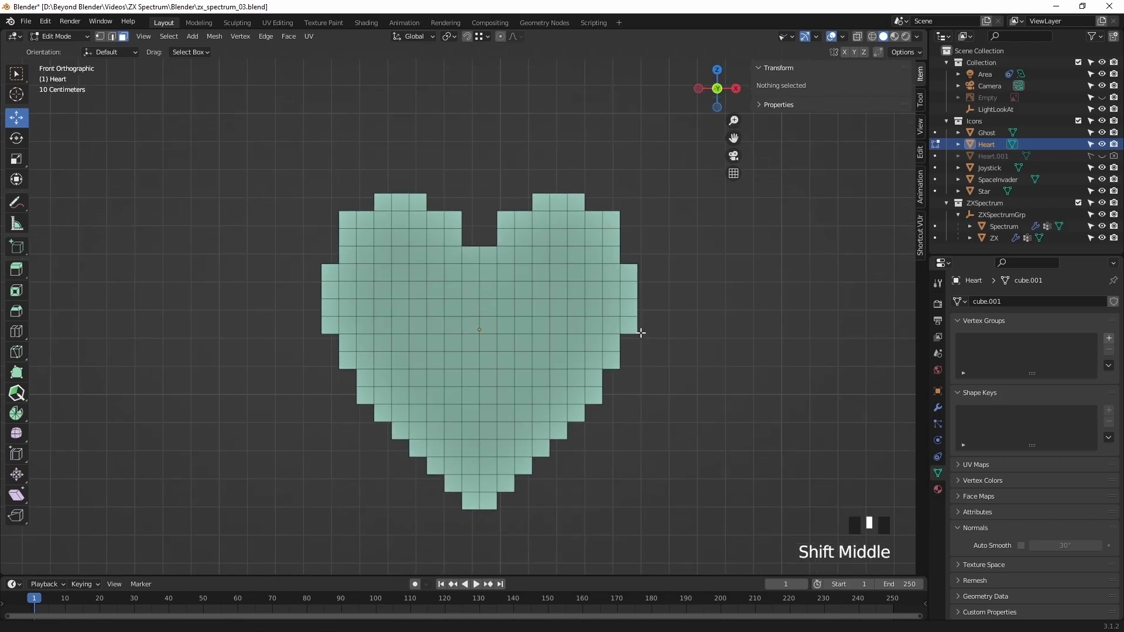
scroll(628, 317, "up", 1)
key("c")
mouse_move(639, 313)
left_mouse_down()
mouse_move(452, 138)
mouse_move(640, 314)
mouse_move(628, 384)
mouse_move(504, 503)
mouse_move(629, 436)
left_mouse_up()
right_click(633, 431)
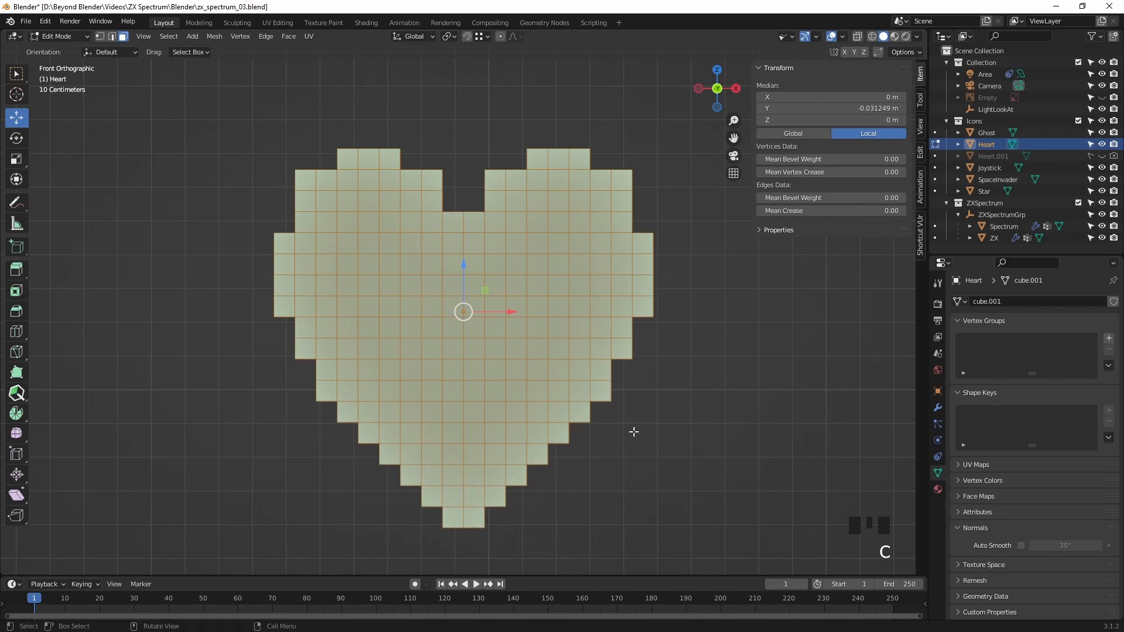
Step: Add all the Heart's back faces to the selection and delete the selected front and back faces
middle_click_drag(495, 307, 631, 317)
key("KP_1")
key("ctrl+KP_1")
key("c")
mouse_move(681, 163)
left_mouse_down()
mouse_move(640, 266)
mouse_move(468, 403)
mouse_move(608, 481)
left_mouse_up()
right_click(574, 500)
key("x")
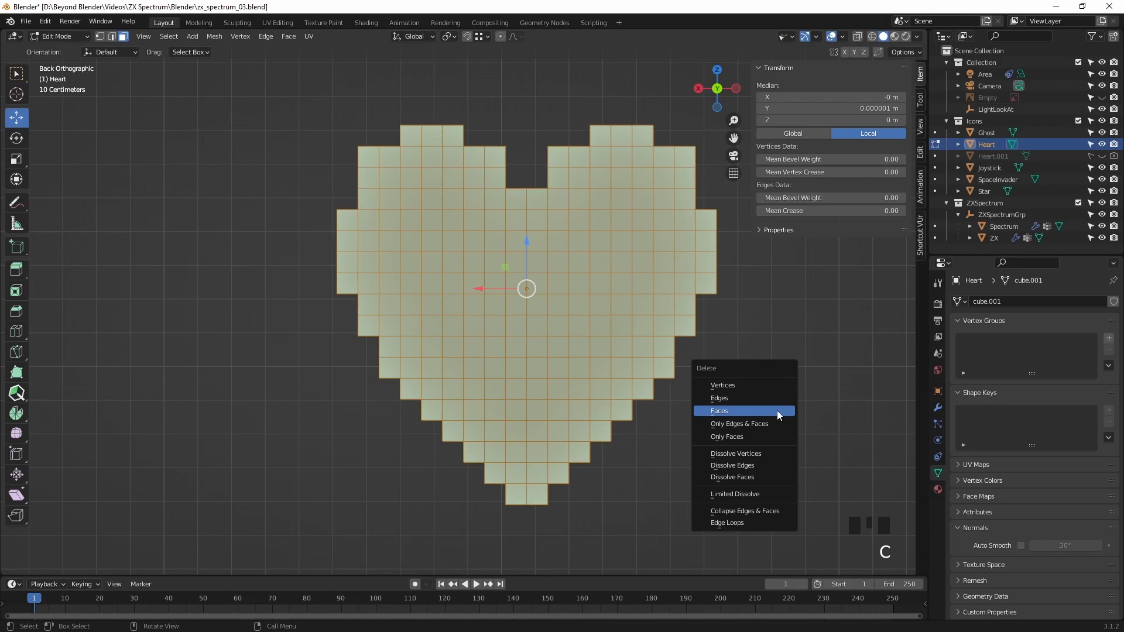
left_click(777, 410)
Step: Fill the Heart's open front and back boundary loops with one single face each
middle_click_drag(797, 312, 536, 318)
key("2")
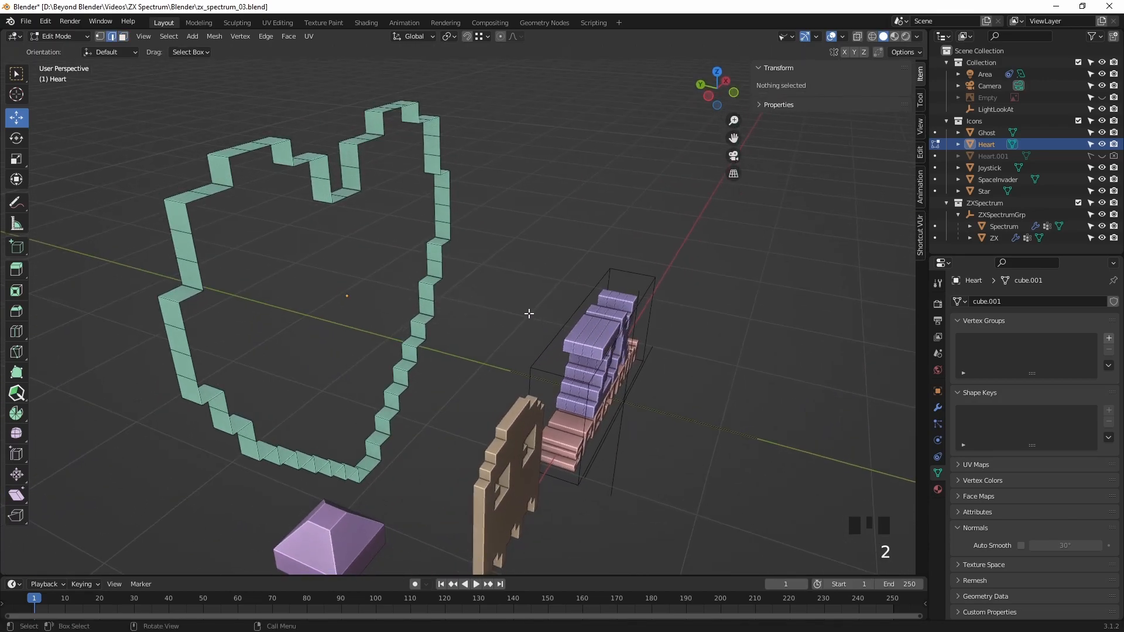
left_click(462, 218, "alt")
key("f")
middle_click_drag(377, 228, 503, 225)
left_click(561, 162, "alt")
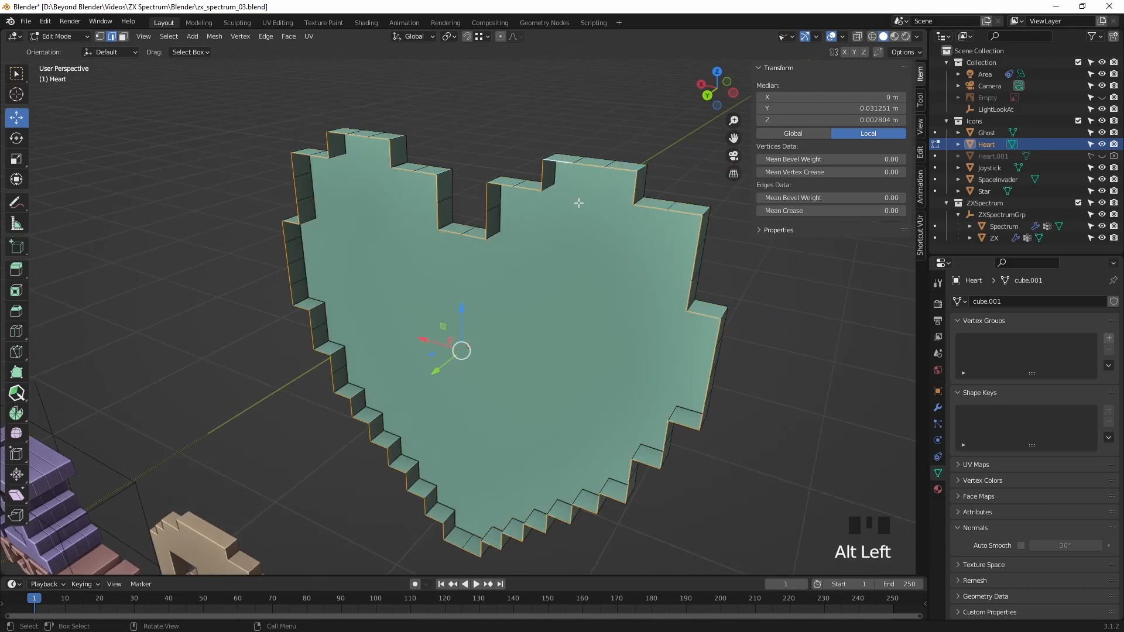
key("f")
left_click(573, 157)
middle_click_drag(644, 244, 503, 238)
left_click(623, 193)
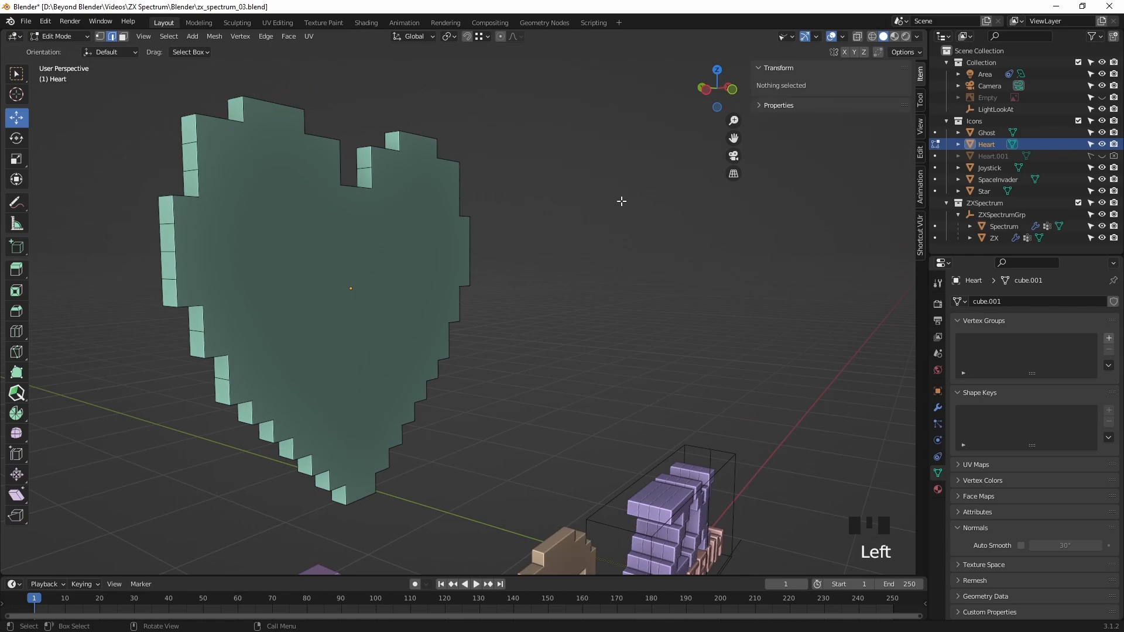
Step: Leave mesh editing and check the rebuilt Heart's surface in rendered view
key("Tab")
left_click(573, 258)
key("z")
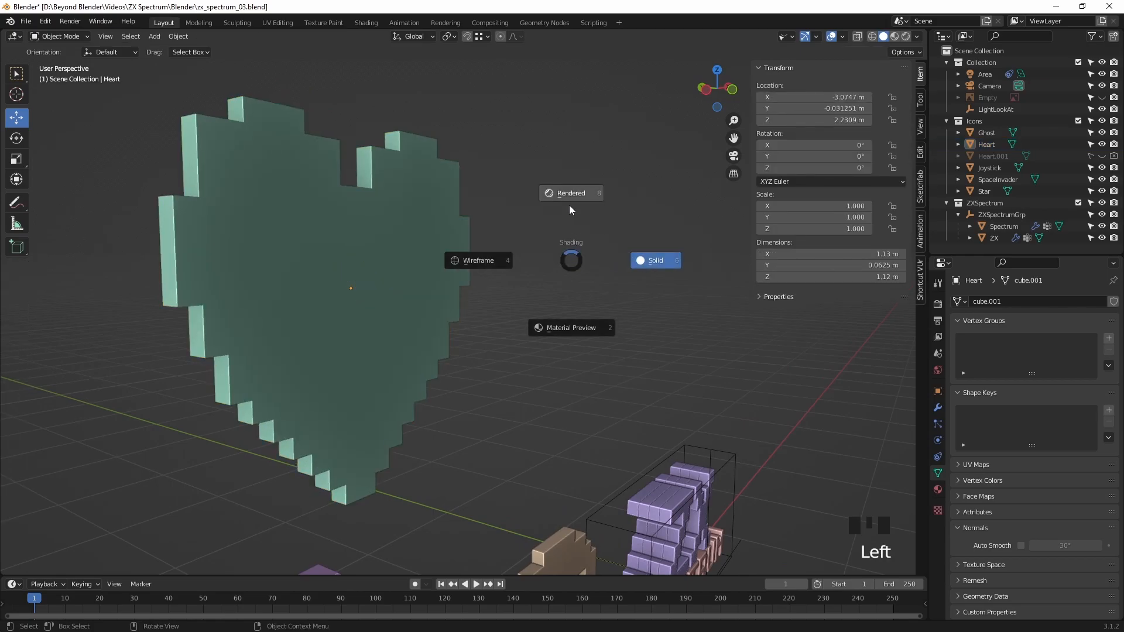
left_click(569, 205)
middle_click_drag(563, 279, 500, 231)
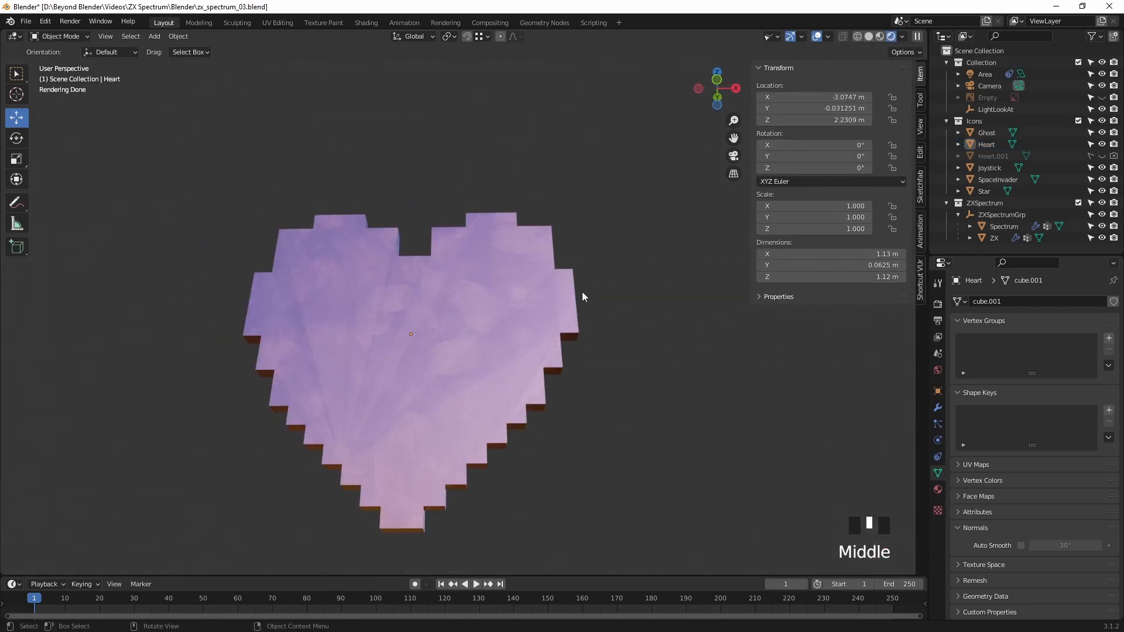
middle_click_drag(604, 331, 689, 371, "shift")
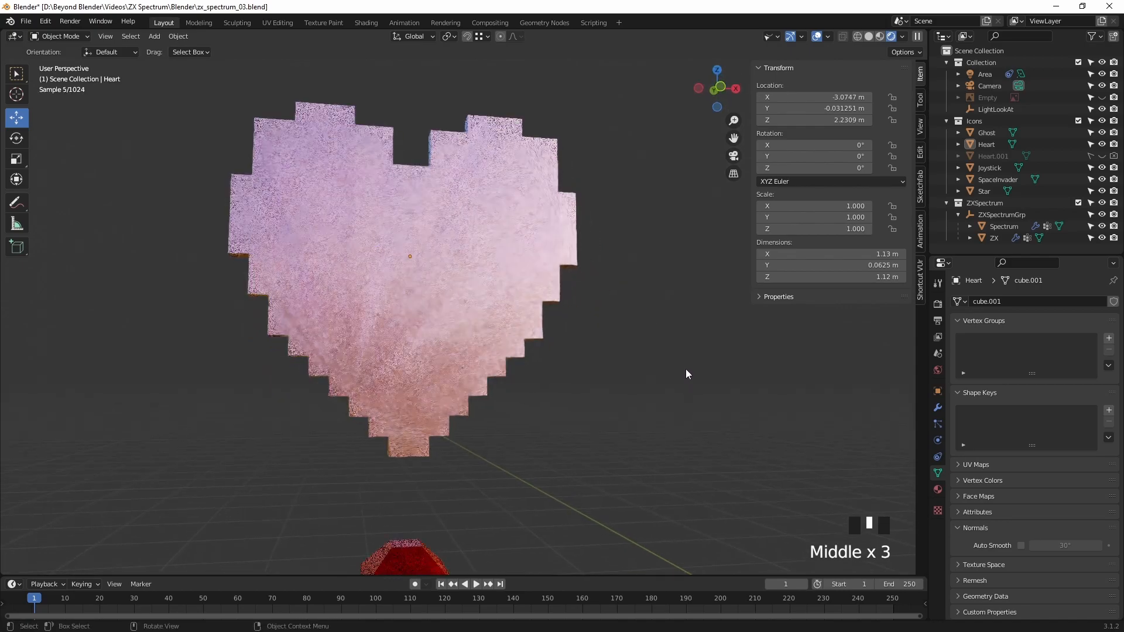
Step: Drive the Heart material's Mapping node with the Generated texture coordinates, check the Heart in the viewport and leave mesh editing
left_click(427, 254)
key("Tab")
middle_click_drag(567, 279, 615, 326, "shift")
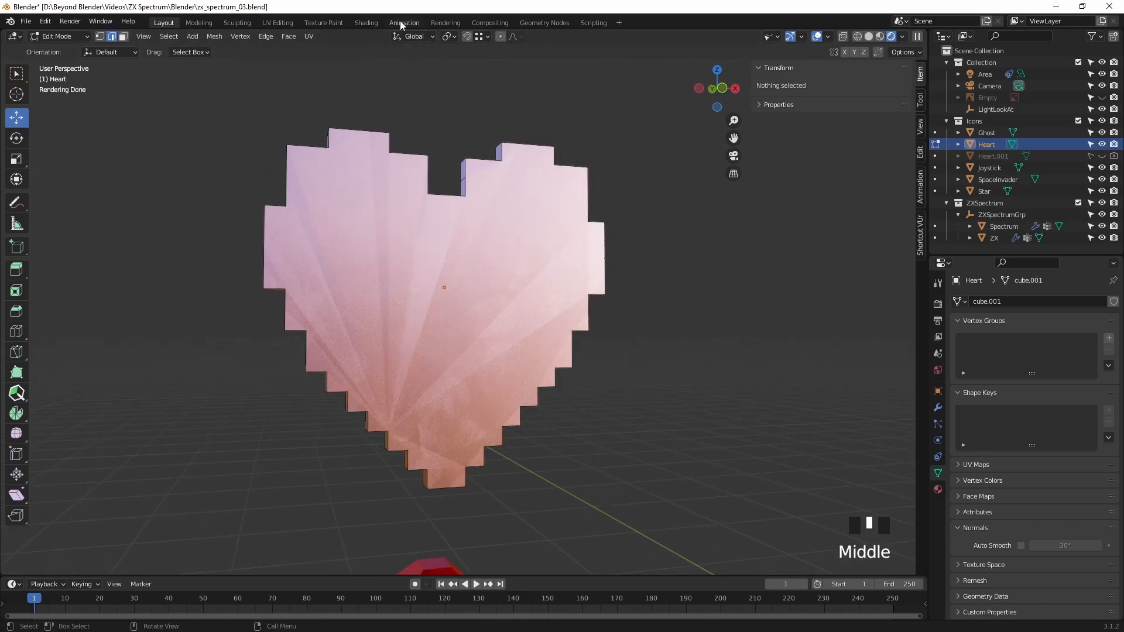
left_click(365, 22)
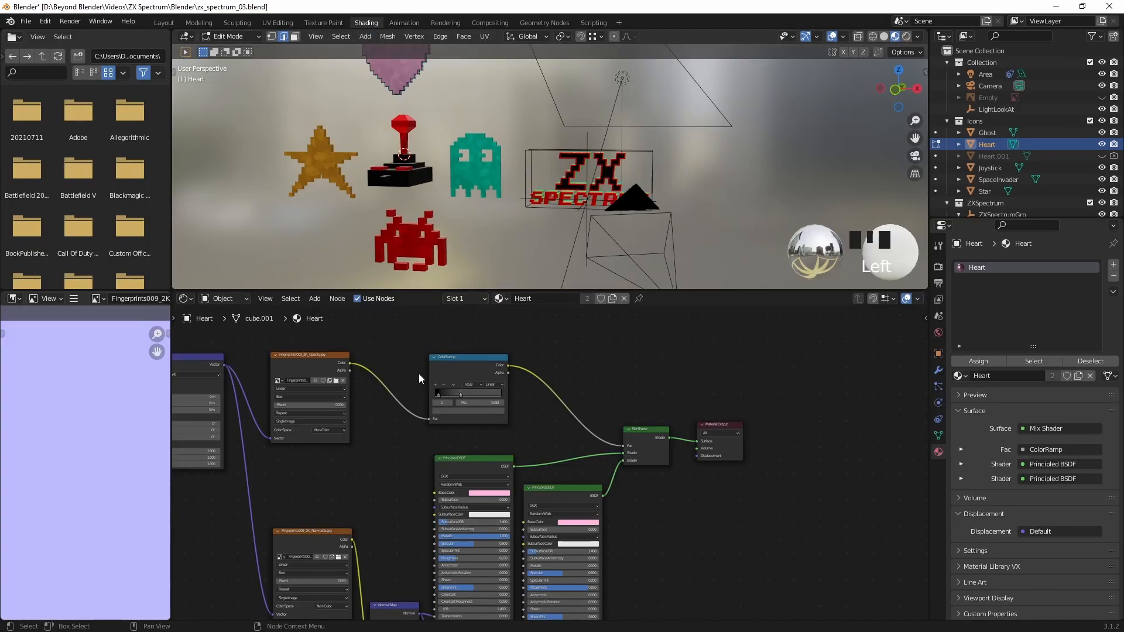
middle_click_drag(582, 374, 750, 371, "shift")
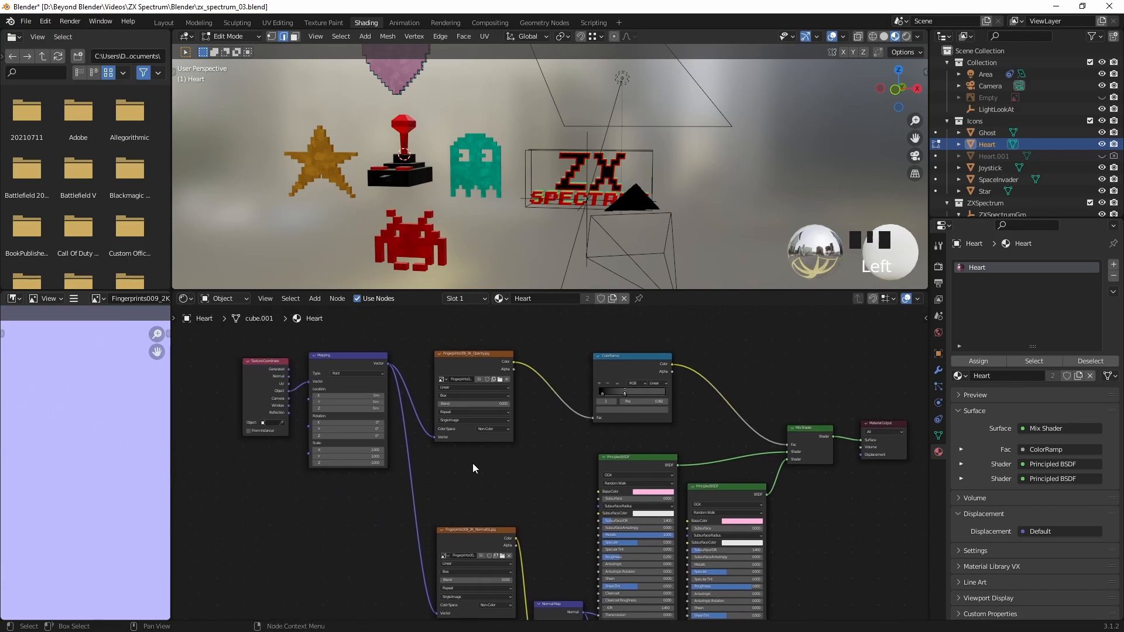
scroll(476, 463, "up", 2)
middle_click_drag(423, 459, 554, 487)
left_click_drag(375, 381, 400, 396)
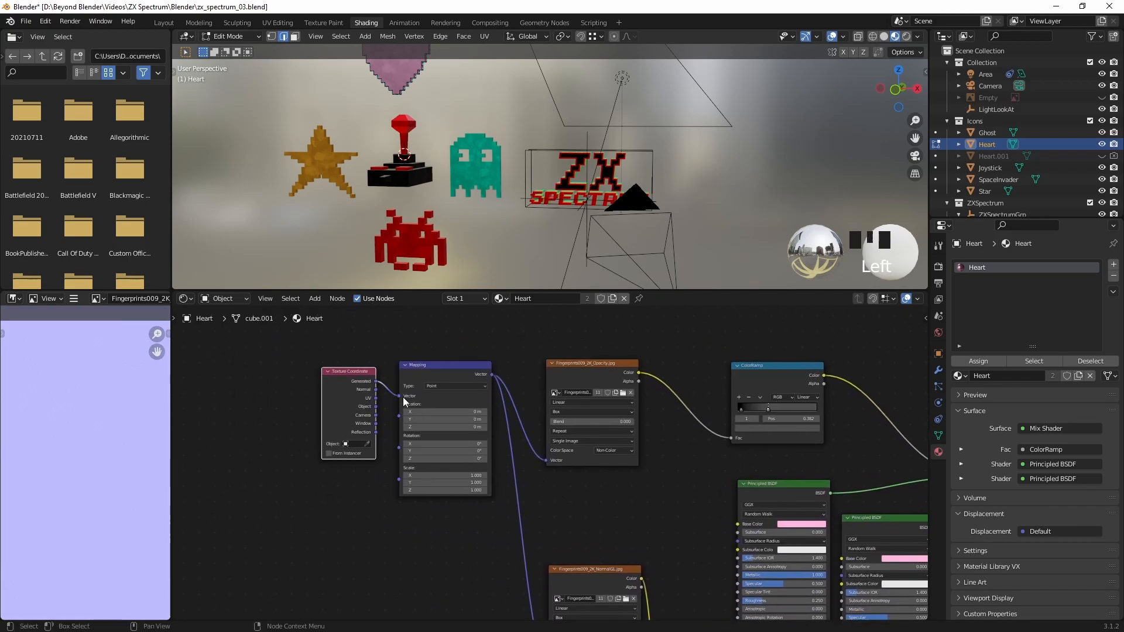
middle_click_drag(439, 82, 599, 172, "shift")
scroll(528, 188, "up", 6)
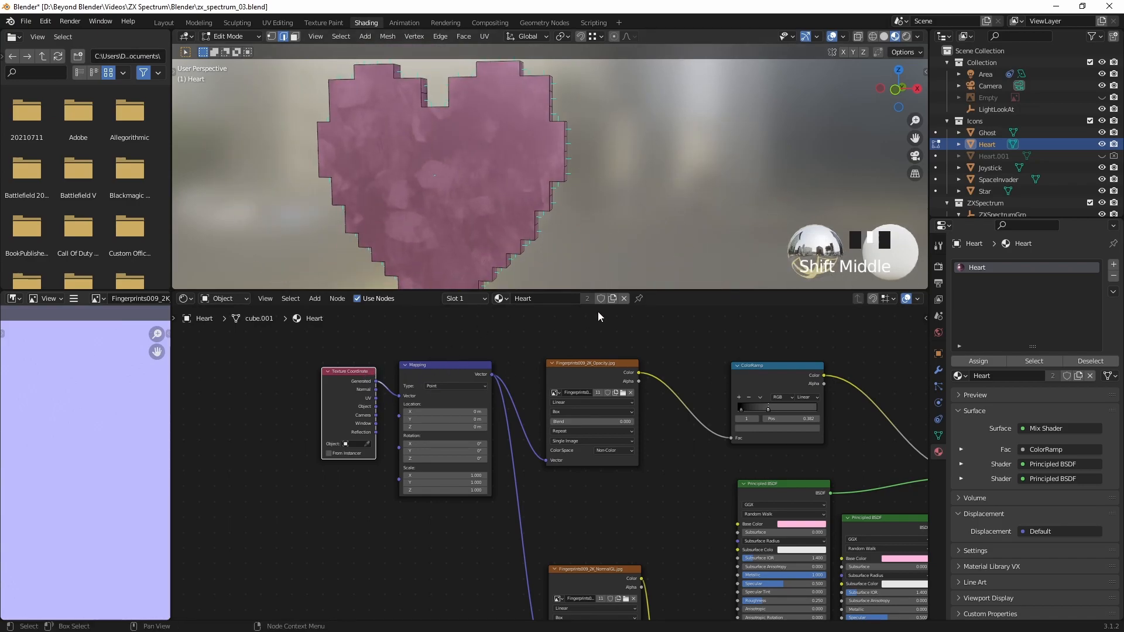
scroll(594, 218, "down", 9)
key("Tab")
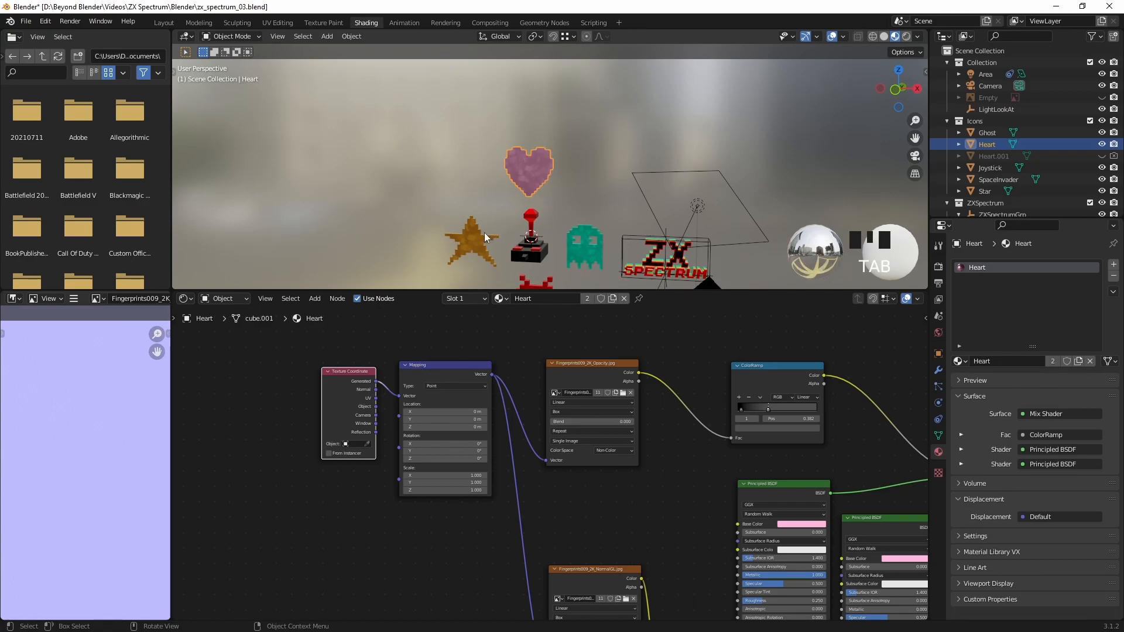
Step: Feed the Mapping nodes of the Star, JoystickBlack and JoystickRed materials from the Generated texture coordinates
left_click(470, 236)
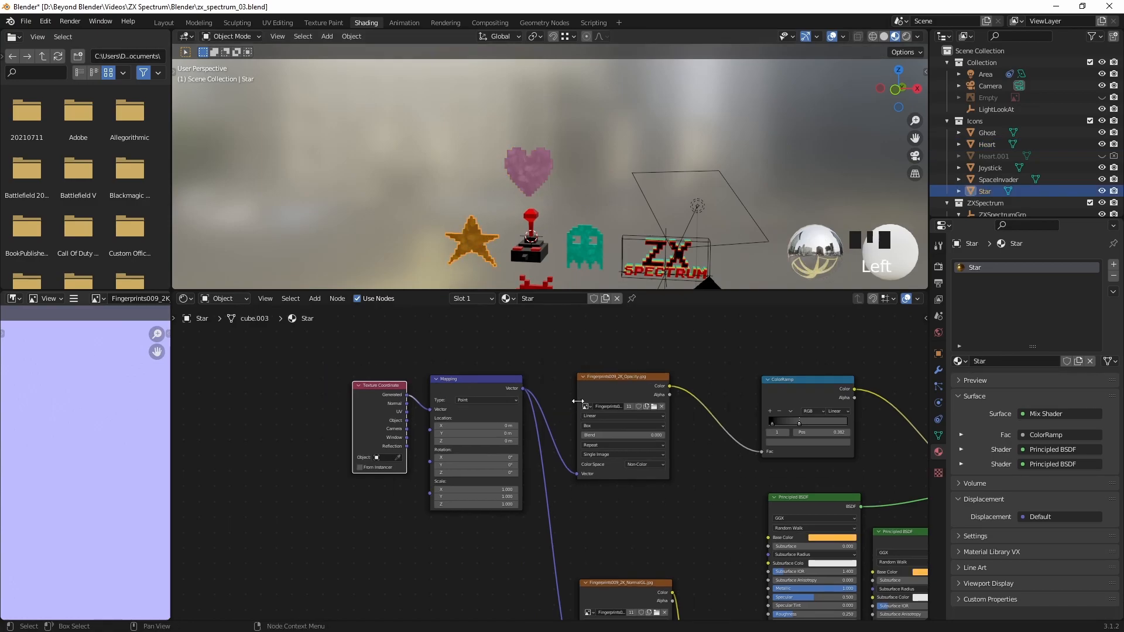
left_click(532, 216)
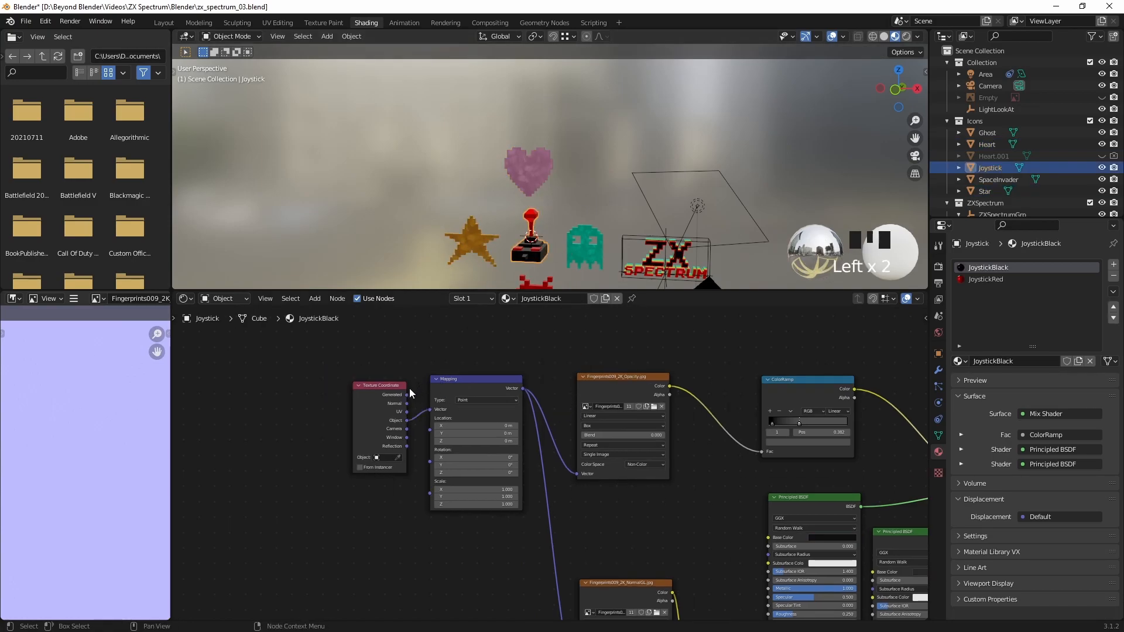
left_click_drag(407, 395, 430, 409)
left_click(986, 279)
Step: Connect the Generated texture coordinates to the Mapping nodes of the Ghost and SpaceInvader materials
left_click(589, 248)
middle_click_drag(622, 234, 622, 174, "shift")
scroll(623, 188, "up", 3)
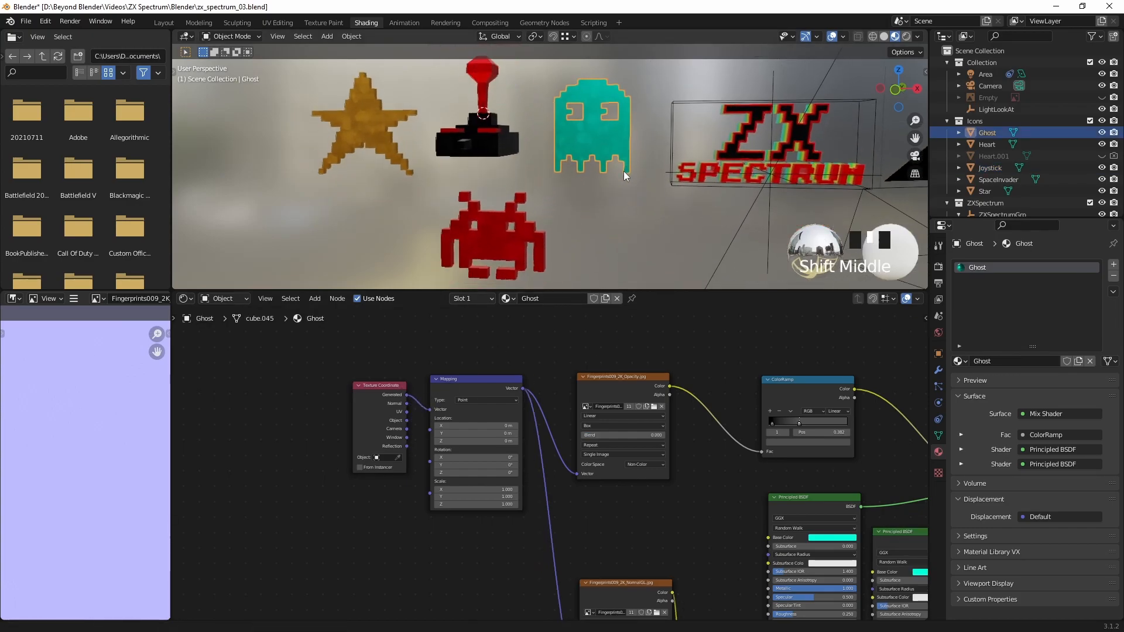
left_click(513, 266)
left_click_drag(407, 395, 430, 410)
Step: Switch the ZX logo's black, cyan, green, yellow and red materials to Generated texture coordinates at their Mapping nodes
middle_click_drag(681, 241, 536, 190, "shift")
left_click(539, 149)
left_click_drag(407, 395, 431, 409)
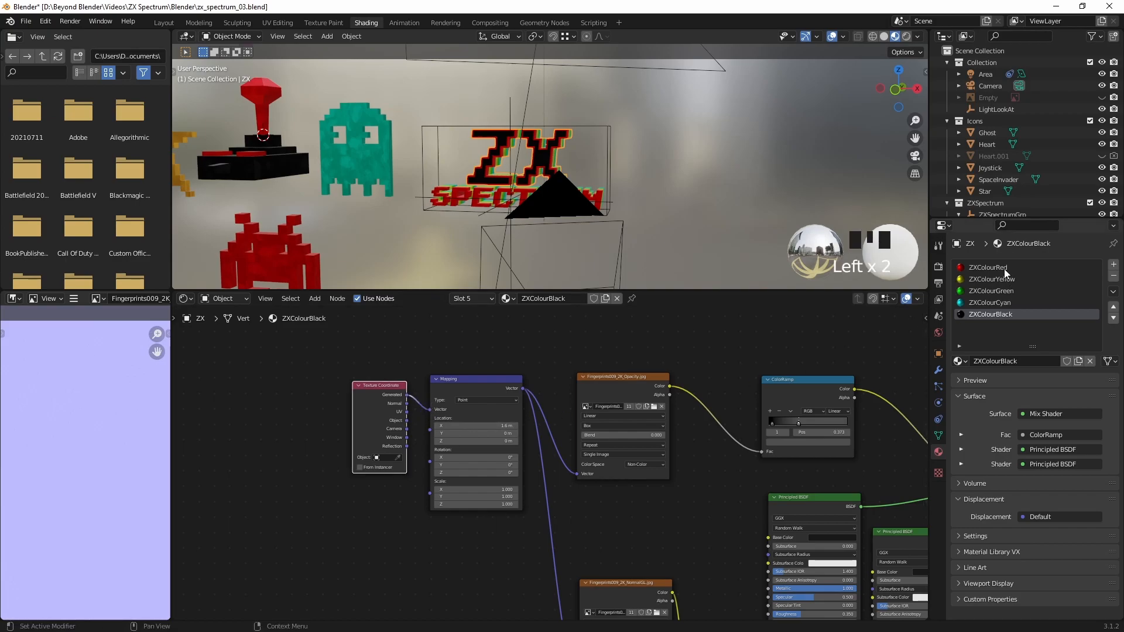
left_click(1001, 302)
left_click(412, 398)
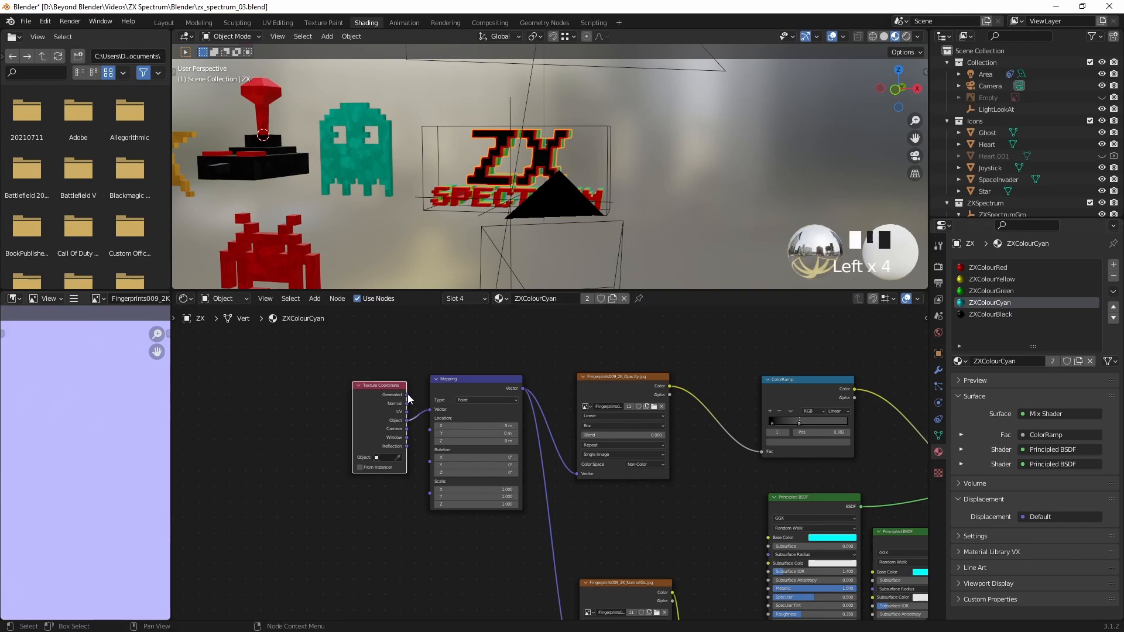
left_click(999, 292)
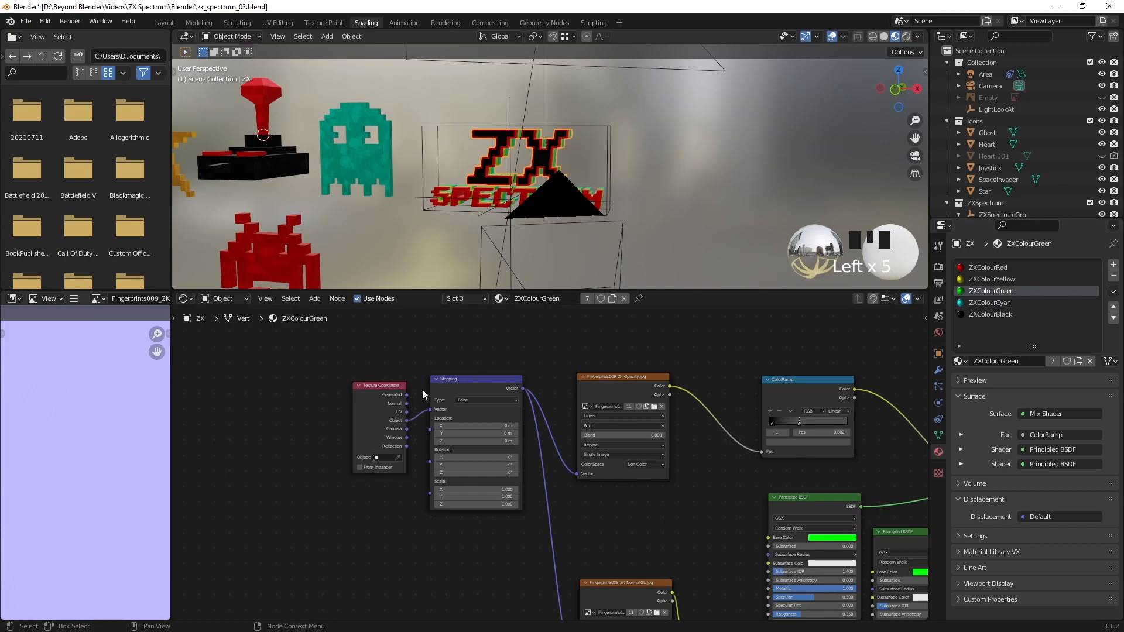
left_click_drag(408, 395, 430, 410)
left_click(1000, 279)
left_click(1001, 267)
Step: Examine the ZX Spectrum logo and the icons closely for how the fingerprint textures map onto their surfaces
scroll(728, 219, "down", 4)
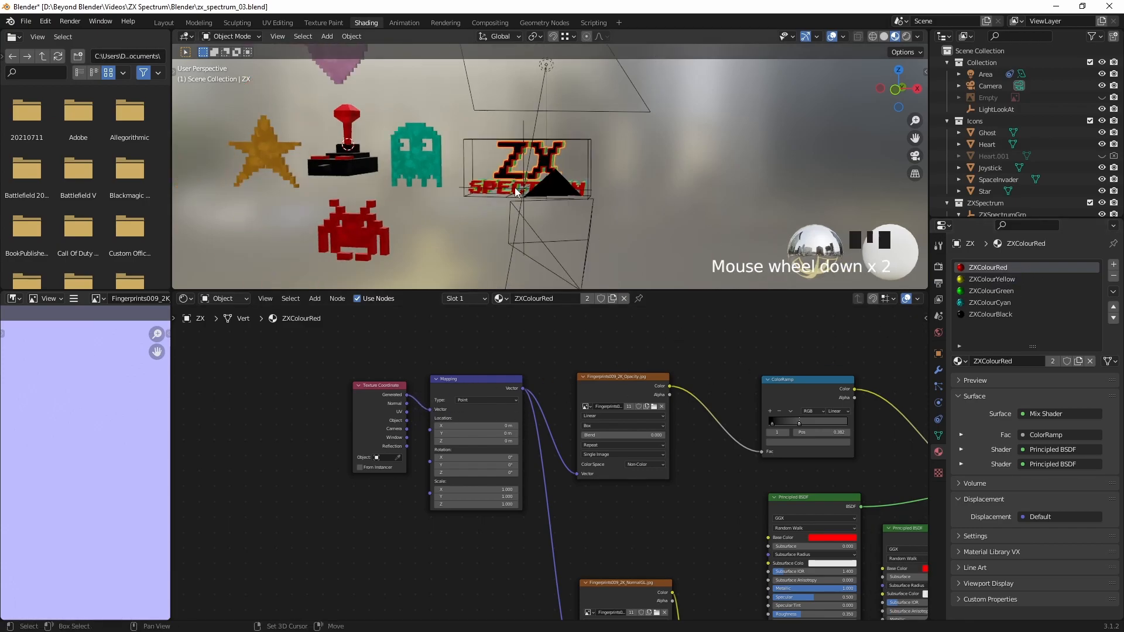
middle_click_drag(515, 181, 643, 228, "shift")
middle_click_drag(560, 222, 627, 214)
scroll(572, 204, "up", 4)
scroll(568, 211, "up", 2)
scroll(652, 142, "up", 1)
scroll(652, 146, "down", 5)
mouse_move(570, 180)
middle_mouse_down()
mouse_move(578, 147)
mouse_move(562, 157)
mouse_move(608, 193)
mouse_move(587, 208)
mouse_move(562, 188)
middle_mouse_up()
Step: Return to the Layout workspace and inset the Heart's front and back faces by about 0.005 m in solid view
left_click(165, 24)
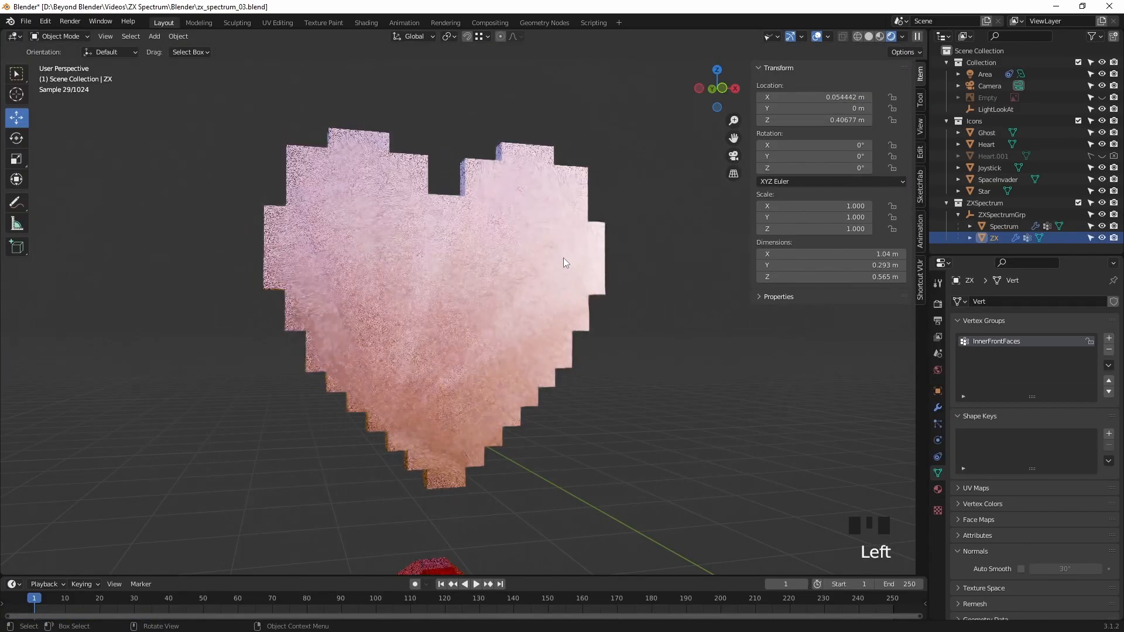
left_click(500, 264)
key("Tab")
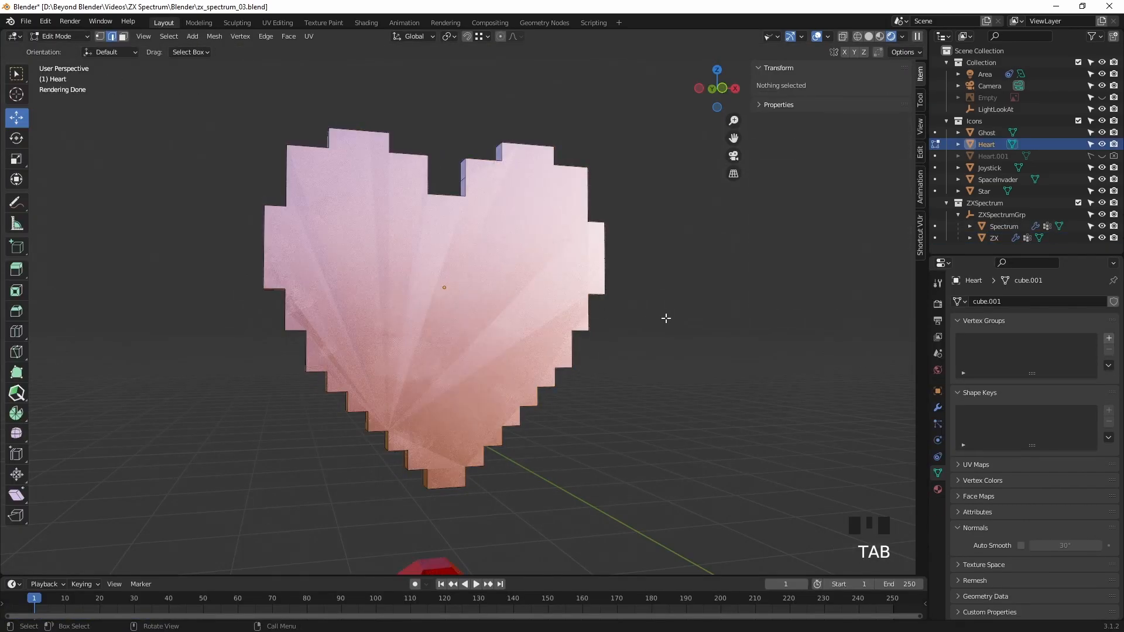
left_click(491, 295)
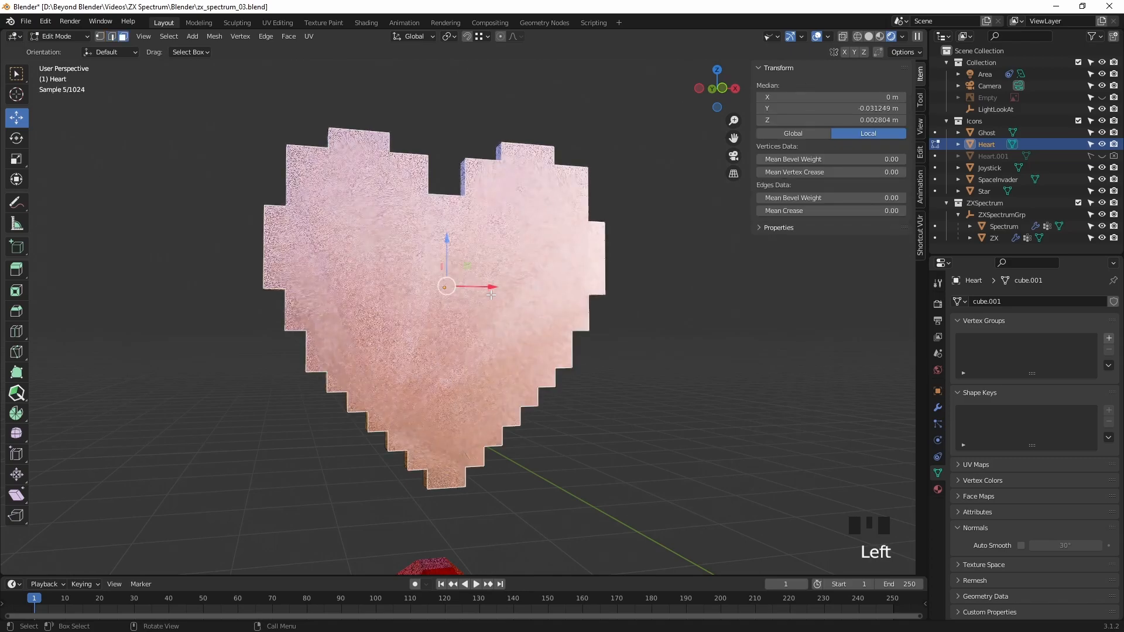
key("z")
mouse_move(647, 346)
middle_mouse_down()
mouse_move(604, 353)
mouse_move(573, 331)
mouse_move(713, 332)
mouse_move(708, 354)
middle_mouse_up()
left_click(571, 329, "shift")
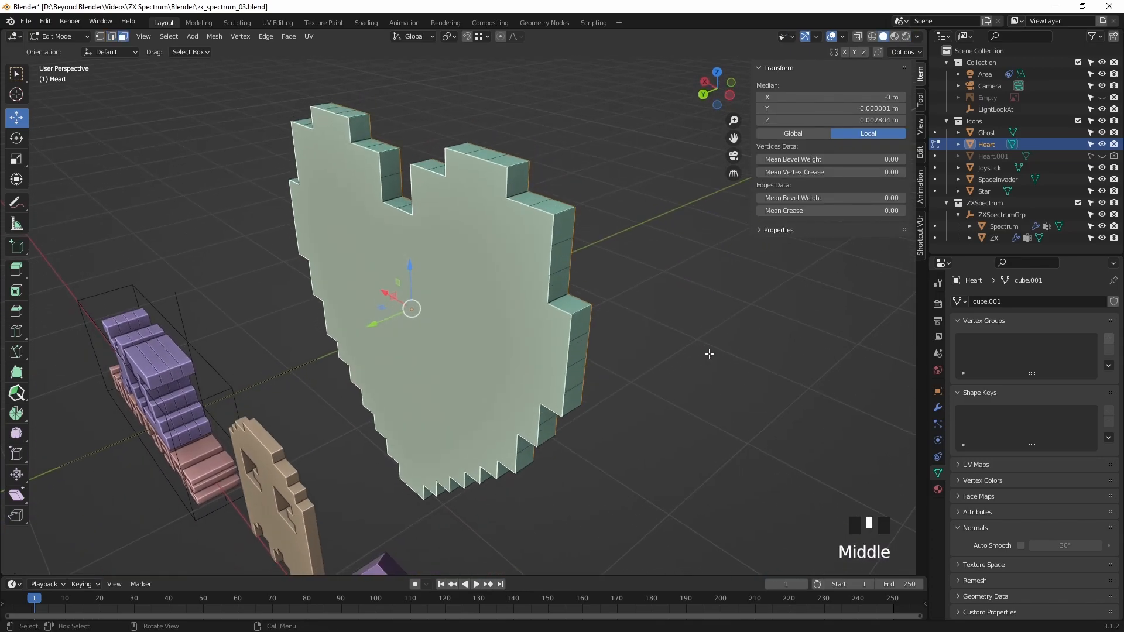
scroll(710, 354, "up", 2)
key("i")
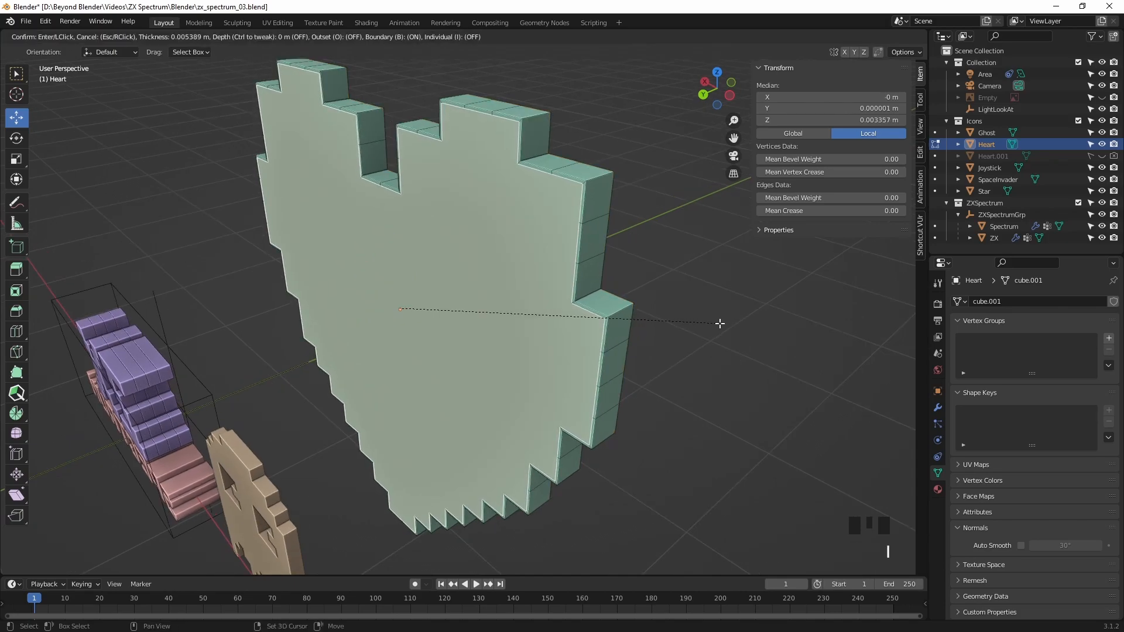
left_click(720, 323)
middle_click_drag(727, 329, 592, 318)
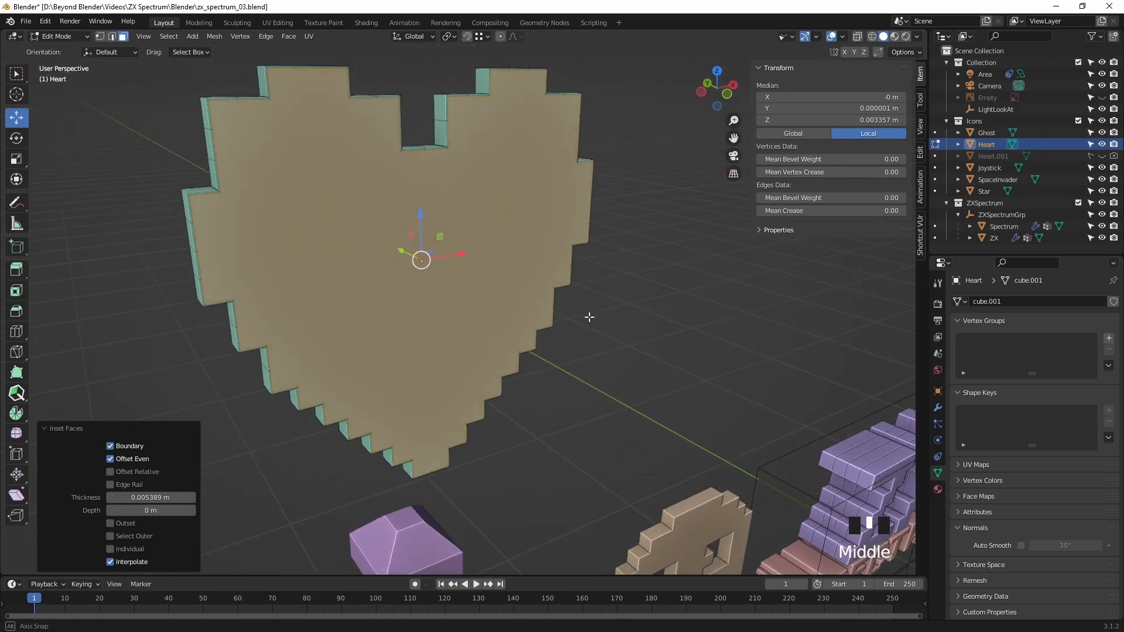
Step: Cut the Heart's front face with three edges joining opposite step corners below its widest part
left_click(598, 313)
key("1")
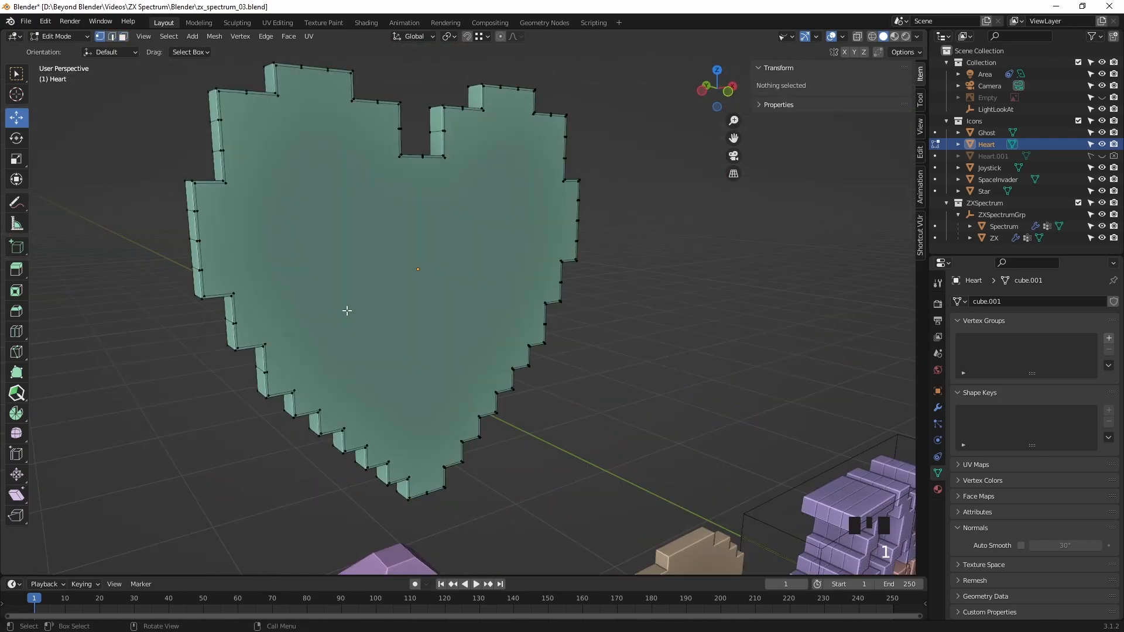
left_click(241, 294)
left_click(549, 262, "shift")
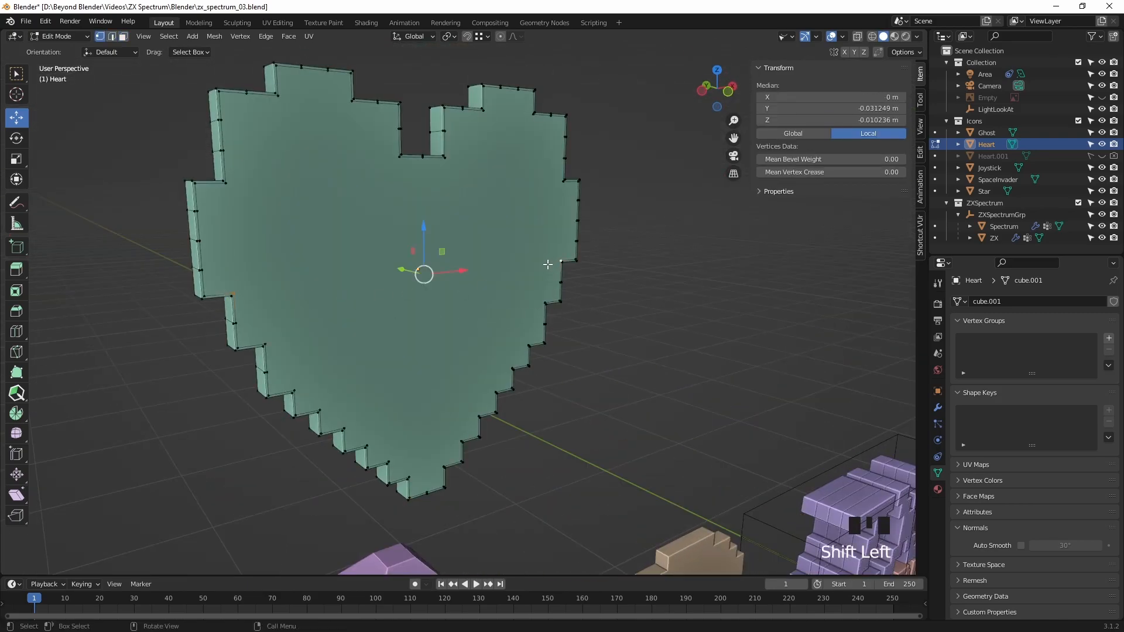
key("j")
left_click(271, 341)
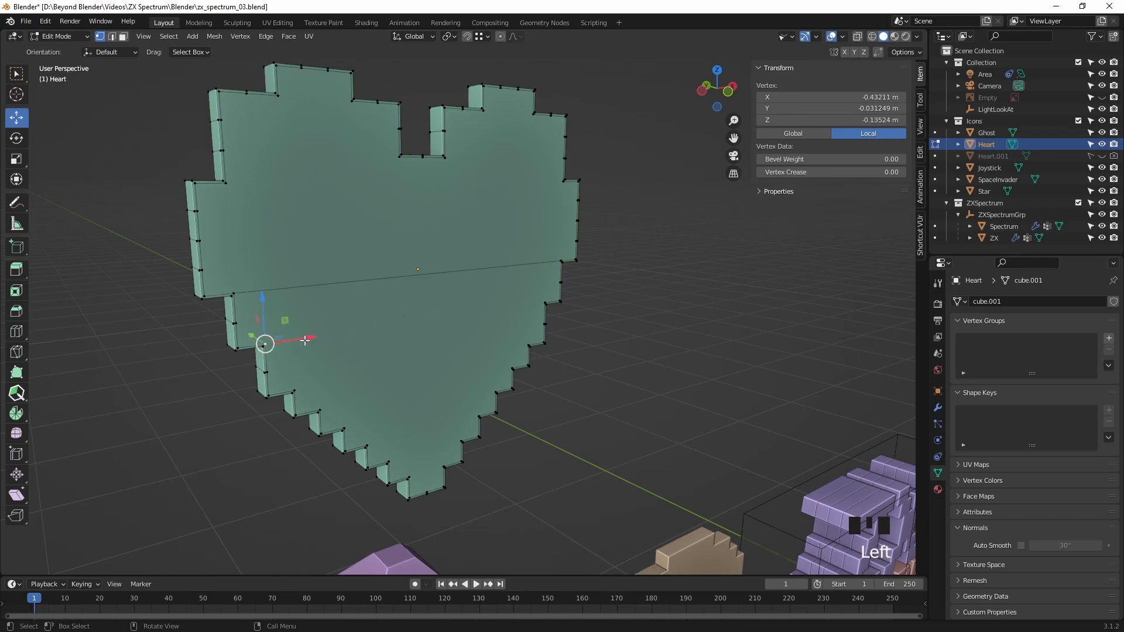
left_click(545, 302, "shift")
key("j")
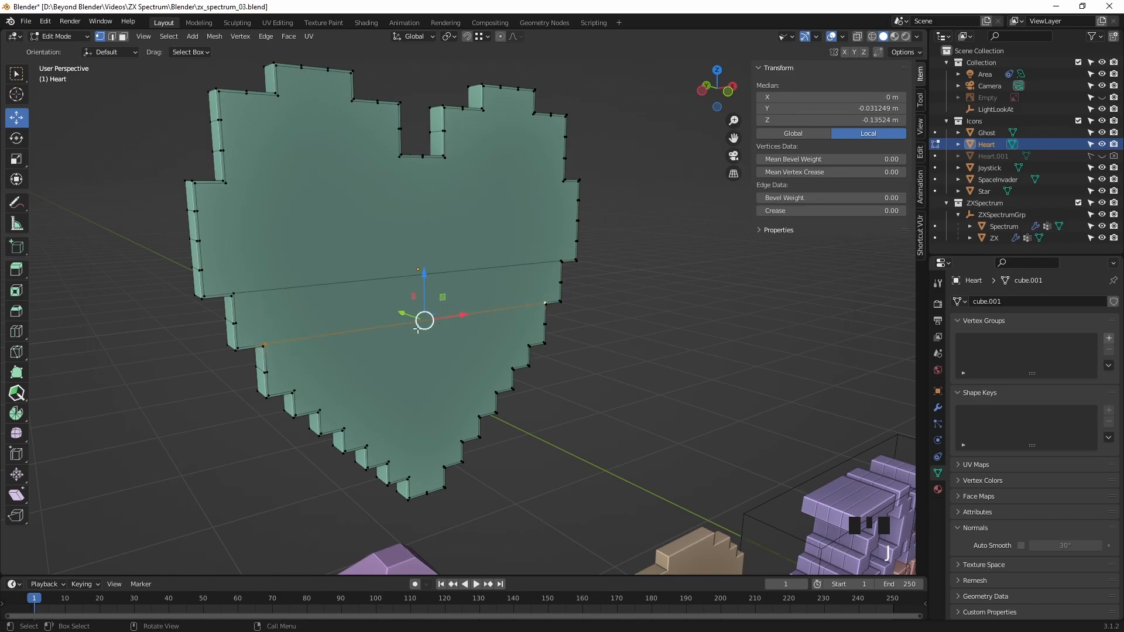
left_click(308, 382)
left_click(521, 342, "shift")
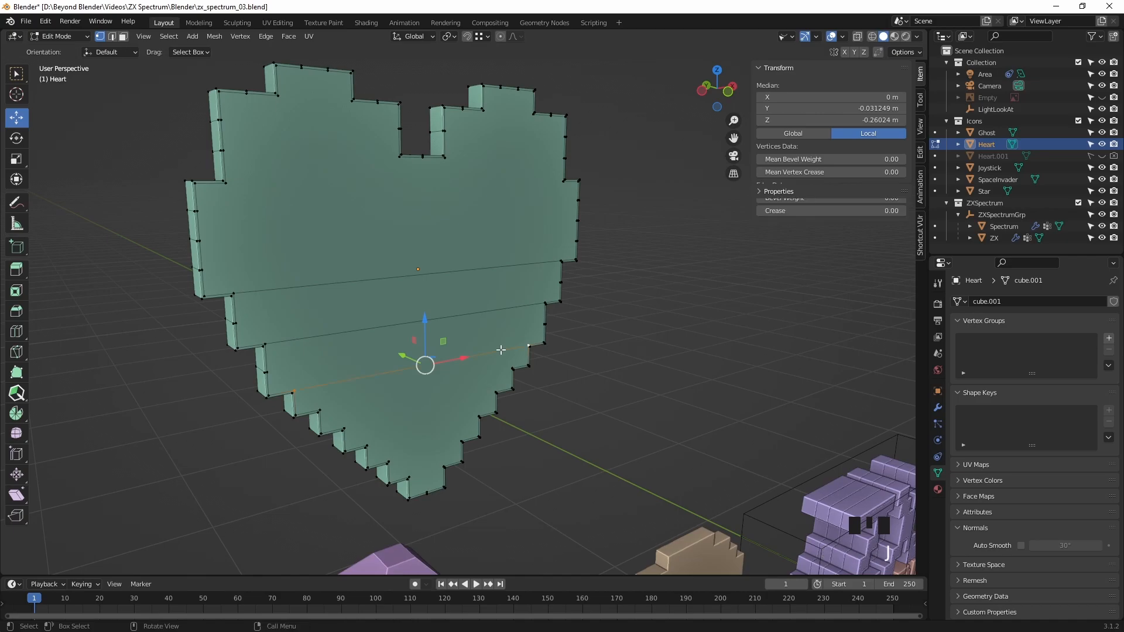
Step: Connect the remaining opposite step corners down to the Heart's lower tip with edges across the front face
middle_click_drag(501, 350, 450, 313, "shift")
scroll(450, 313, "up", 3)
left_click(287, 309)
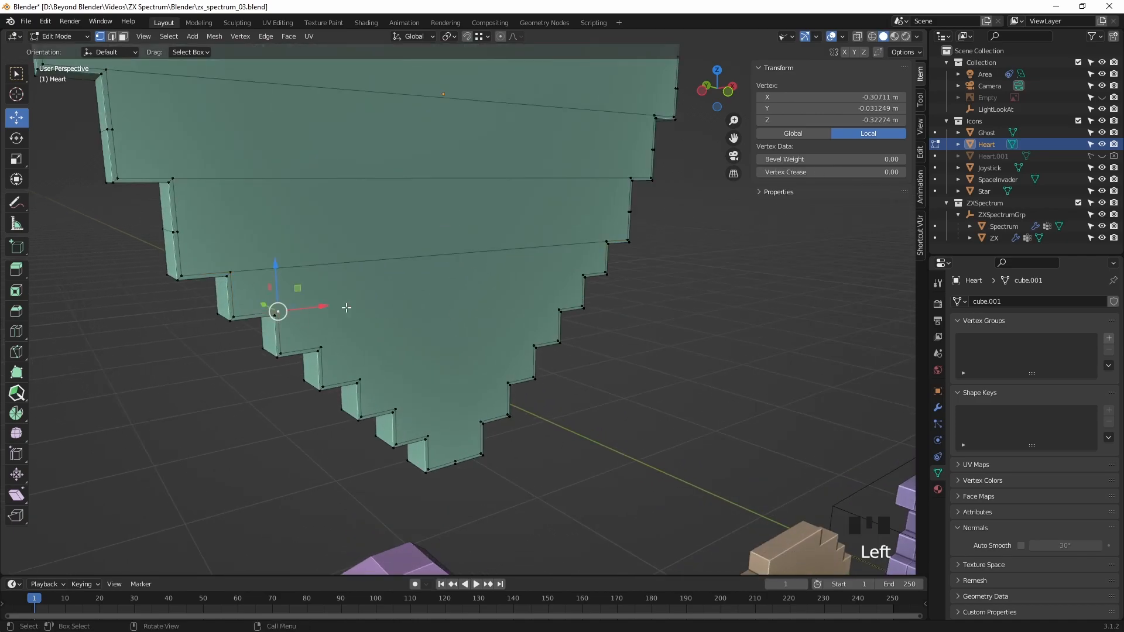
left_click(554, 288, "shift")
left_click(359, 380)
left_click(534, 346, "shift")
left_click(395, 409)
left_click(508, 383, "shift")
left_click(427, 436)
left_click(482, 422, "shift")
key("j")
Step: Join opposite boundary vertices around the Heart's notch and shoulders with edges across its upper front face
middle_click_drag(140, 82, 159, 282, "shift")
left_click(137, 275)
left_click(685, 234, "shift")
key("j")
left_click(130, 213)
left_click(454, 208, "shift")
key("j")
left_click(524, 206)
left_click(687, 200, "shift")
key("j")
Step: Connect the remaining opposite vertices across the Heart's two upper lobes on the front face
left_click(456, 159)
left_click(121, 153, "shift")
key("j")
middle_click_drag(525, 161, 443, 202, "shift")
left_click(442, 202)
left_click(628, 197, "shift")
key("j")
key("j")
left_click(124, 160)
left_click(275, 162, "shift")
key("j")
Step: Split the Heart's wide middle rows by joining the remaining opposite edge vertices across the front face
scroll(405, 245, "down", 3)
left_click(203, 352)
left_click(582, 296, "shift")
key("j")
left_click(205, 381)
left_click(581, 317, "shift")
key("j")
left_click(208, 408)
left_click(580, 335, "shift")
key("j")
left_click(242, 456)
key("j")
middle_click_drag(556, 381, 586, 281, "shift")
scroll(585, 281, "up", 2)
left_click(225, 423)
left_click(605, 346, "shift")
key("j")
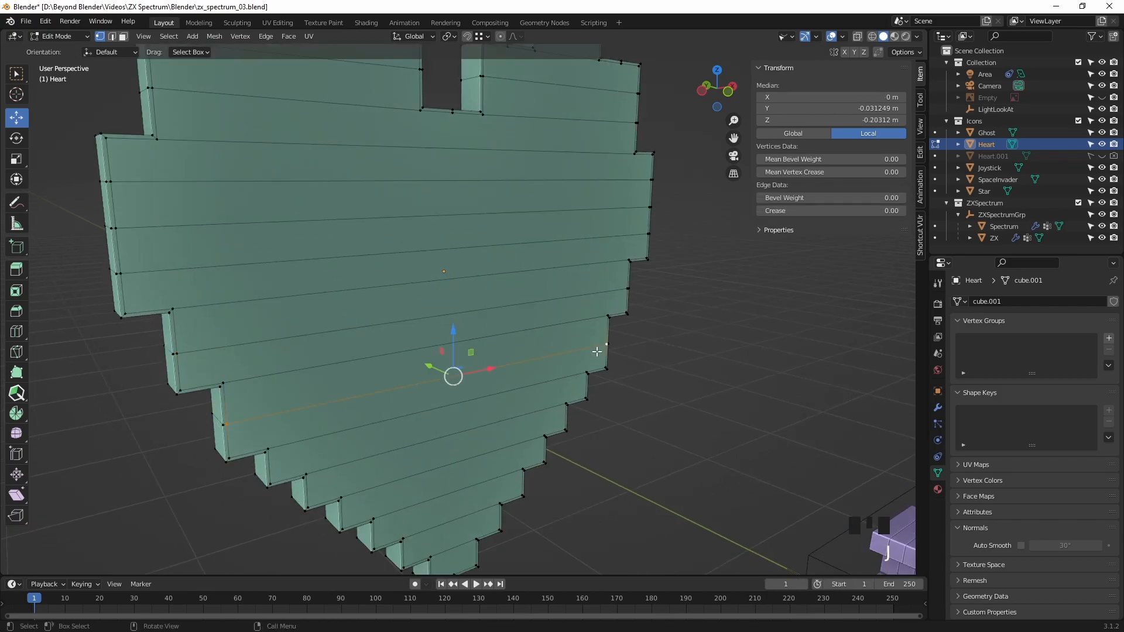
Step: Leave mesh editing and examine the Heart's horizontally divided front face in rendered view
key("Tab")
left_click(717, 364)
scroll(712, 368, "down", 3)
middle_click_drag(712, 368, 591, 326)
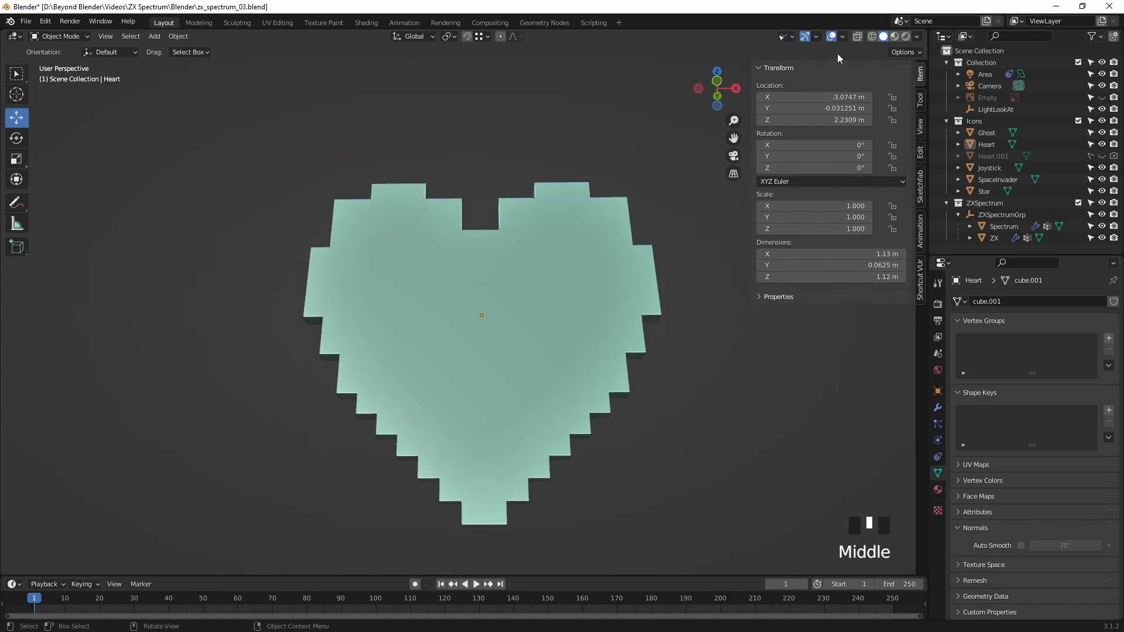
left_click(903, 36)
middle_click_drag(660, 309, 610, 298)
middle_click_drag(627, 291, 612, 329)
Step: Try a shadow terminator geometry offset of 1.00 on the Heart, then undo the offset change
left_click(554, 302)
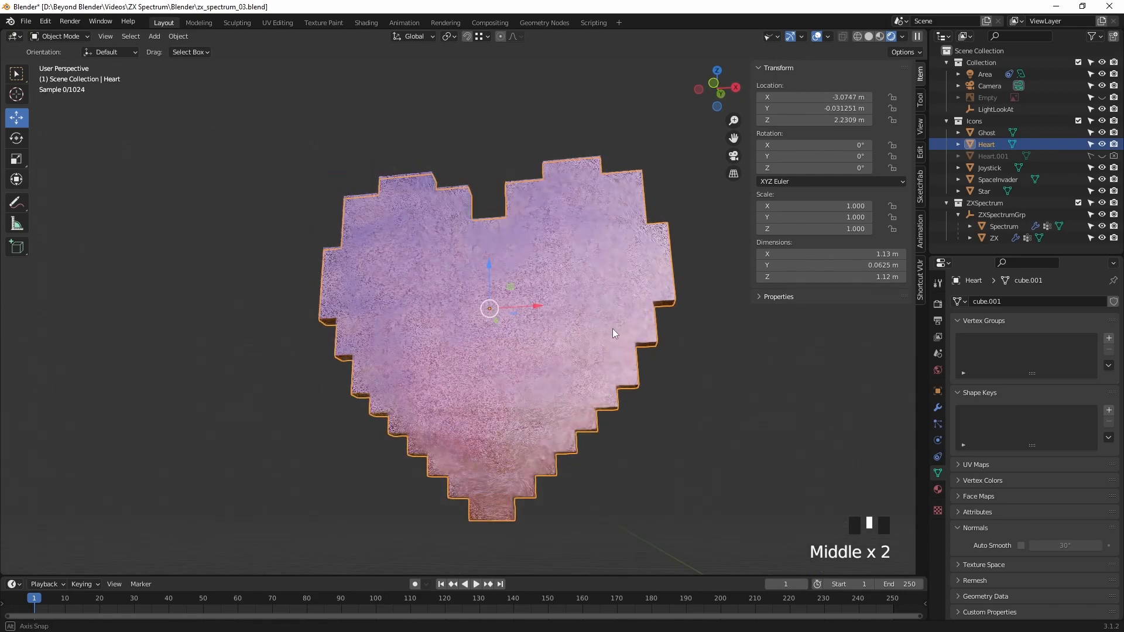
left_click(941, 392)
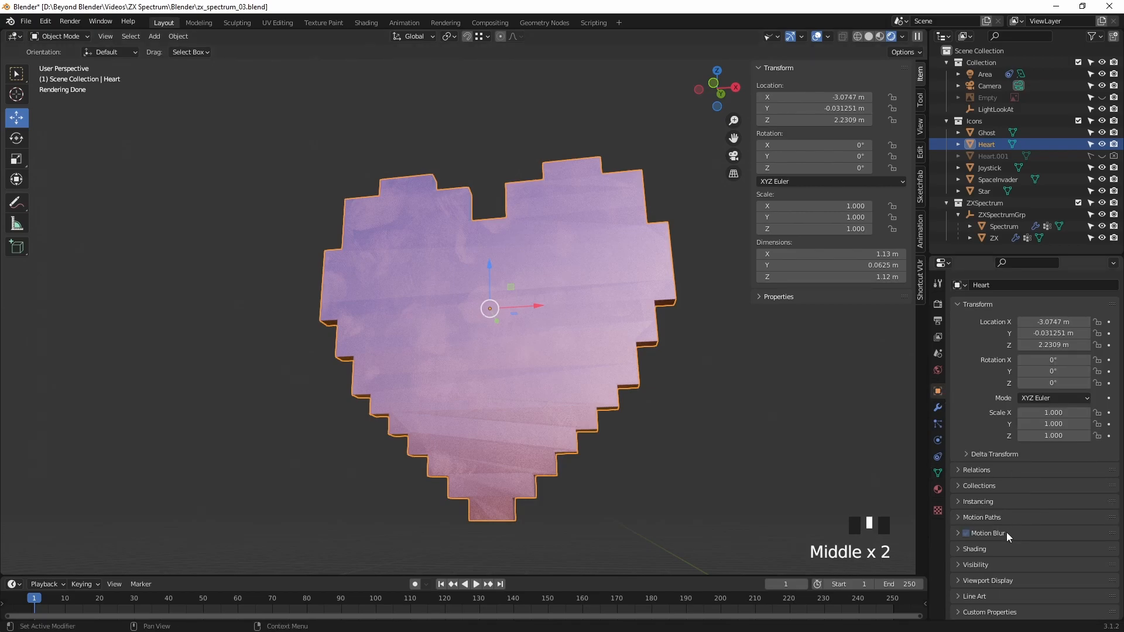
left_click(981, 548)
scroll(989, 527, "down", 3)
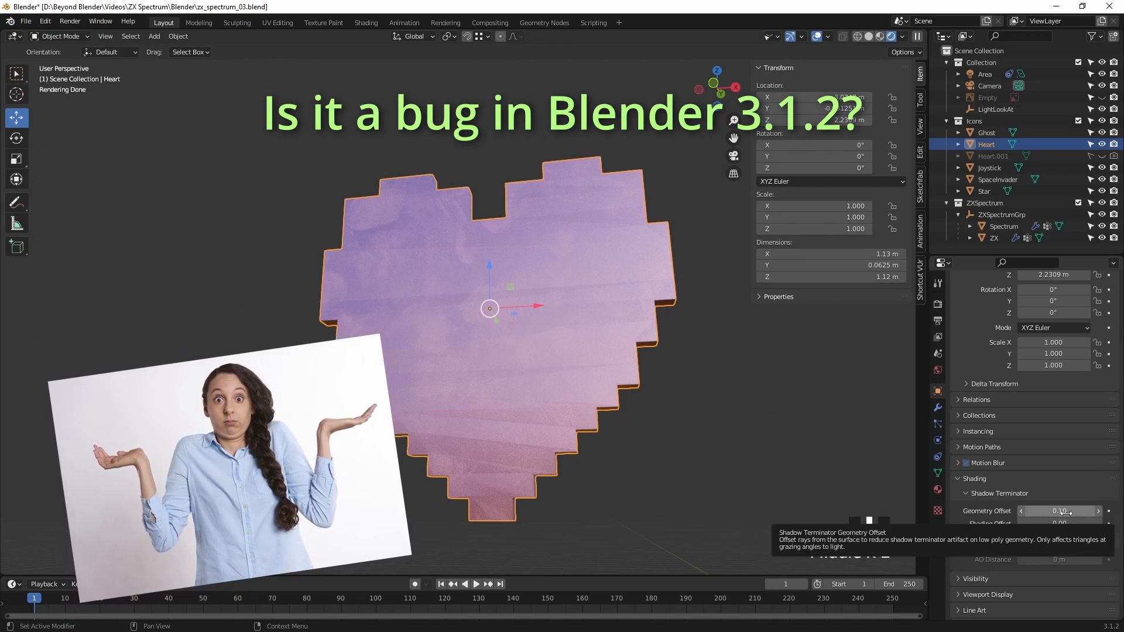
left_click_drag(1065, 513, 1098, 511)
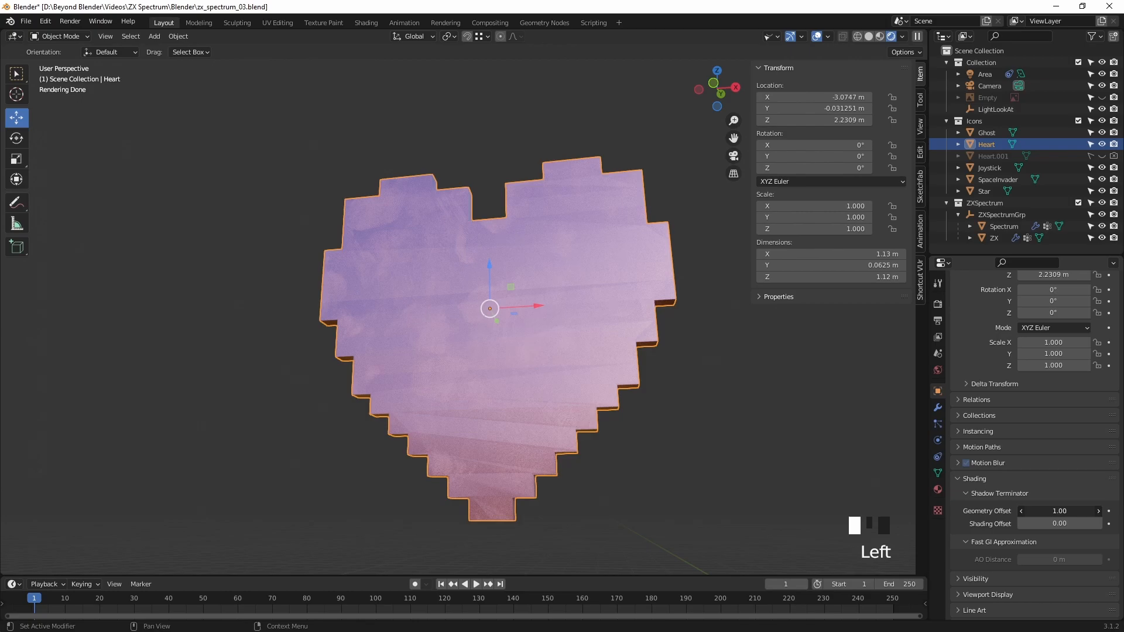
key("ctrl+z")
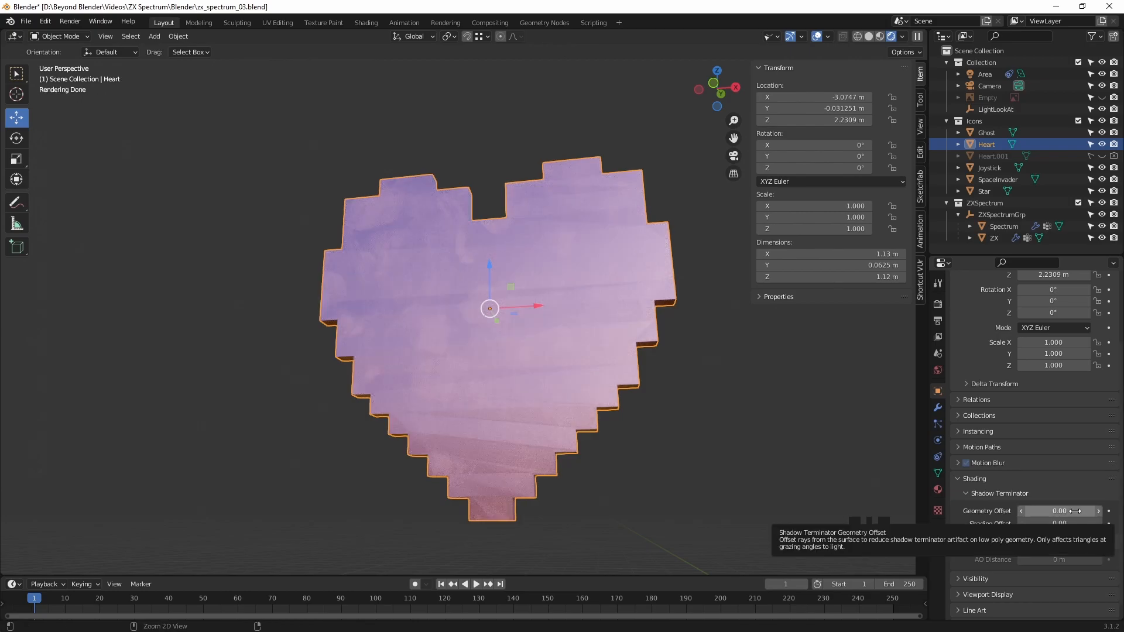
Step: Try raising the Heart's shadow terminator shading offset in small increments, then return it to 0.00
left_click(1098, 524)
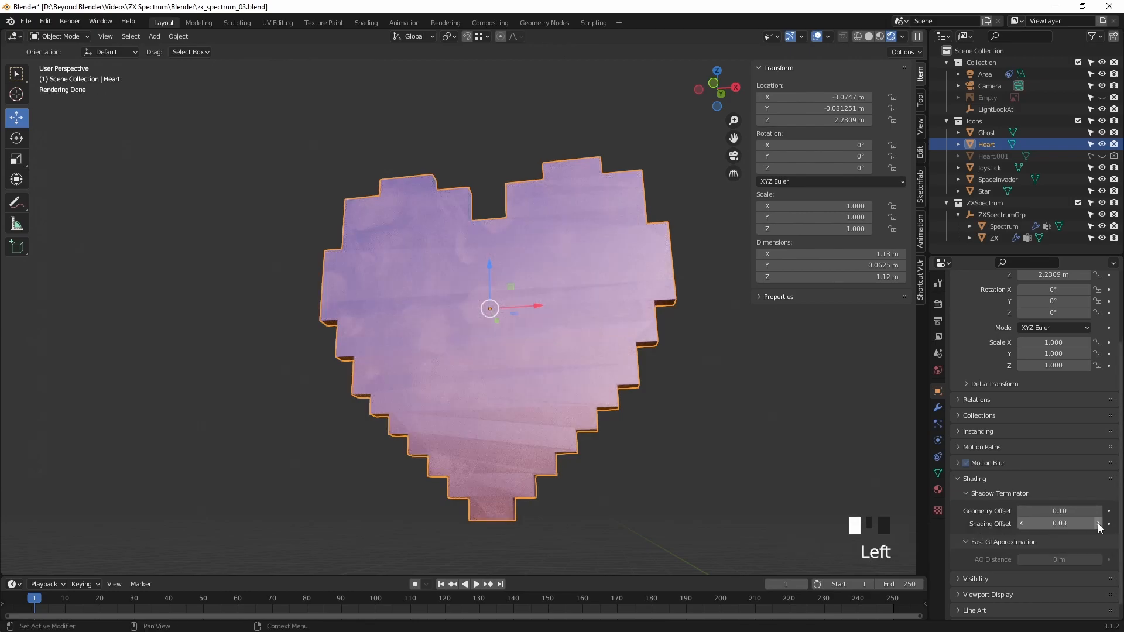
left_click(1098, 524)
left_click(1098, 523)
left_click(1098, 524)
left_click(1098, 524)
mouse_move(1071, 524)
left_mouse_down()
mouse_move(1115, 524)
mouse_move(1018, 524)
left_mouse_up()
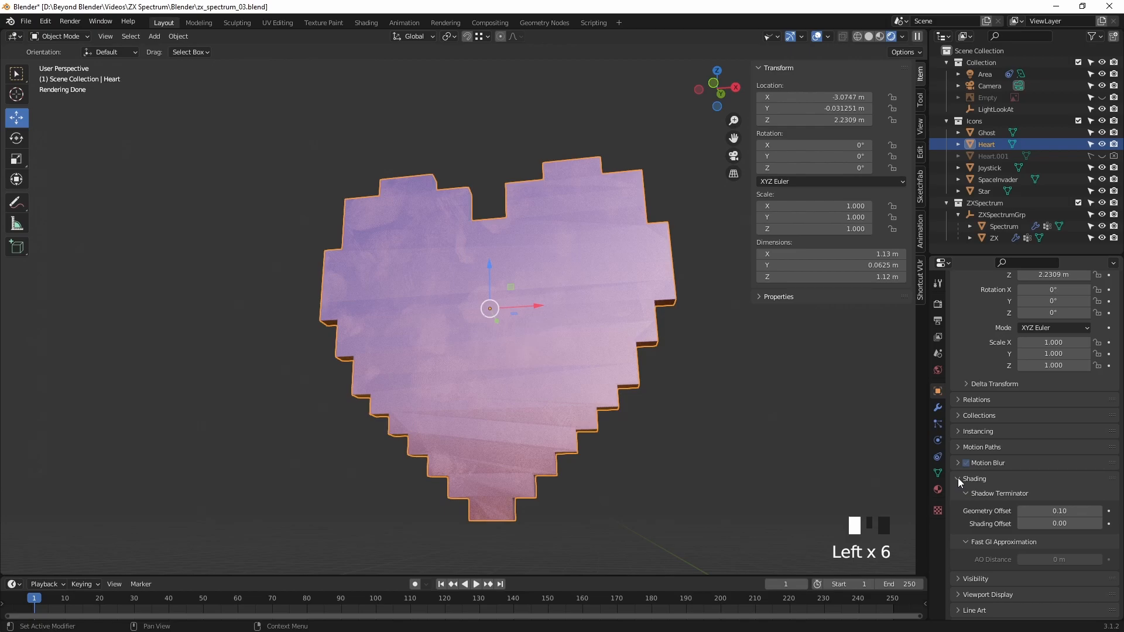
left_click(965, 494)
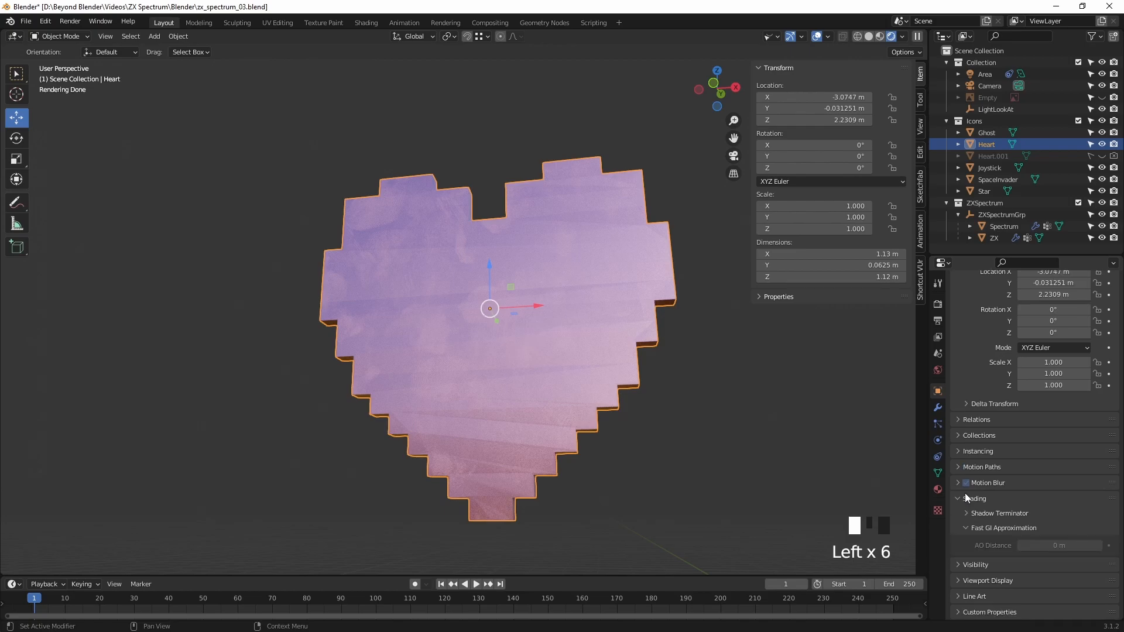
Step: Try toggling Auto Smooth in the Heart's mesh normals, leaving it switched off
left_click(957, 498)
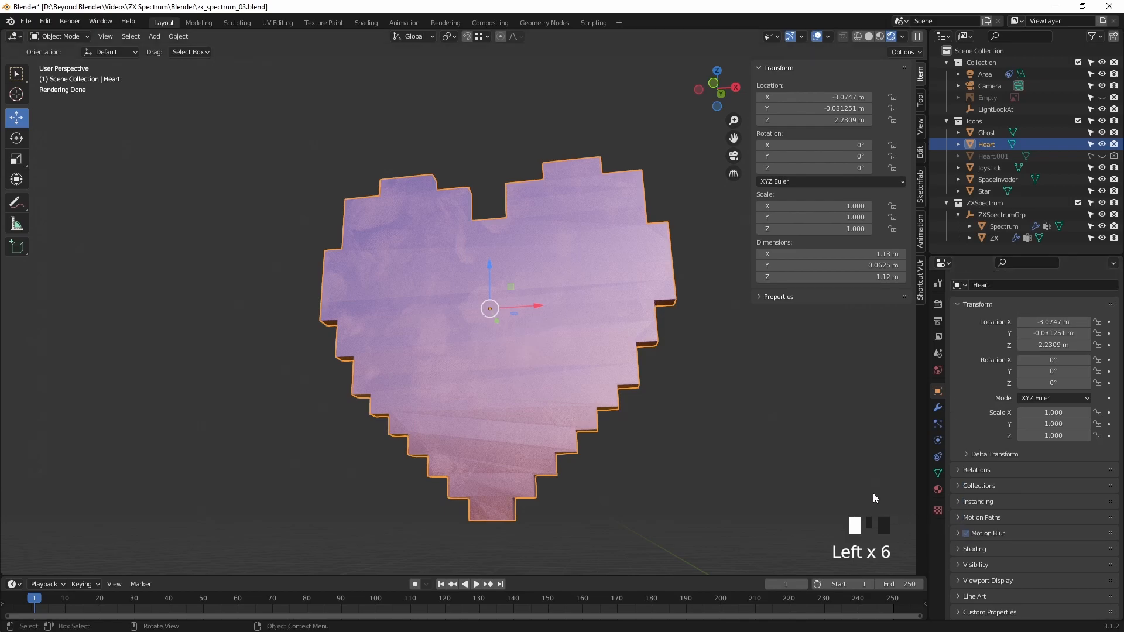
left_click(938, 474)
left_click(1020, 545)
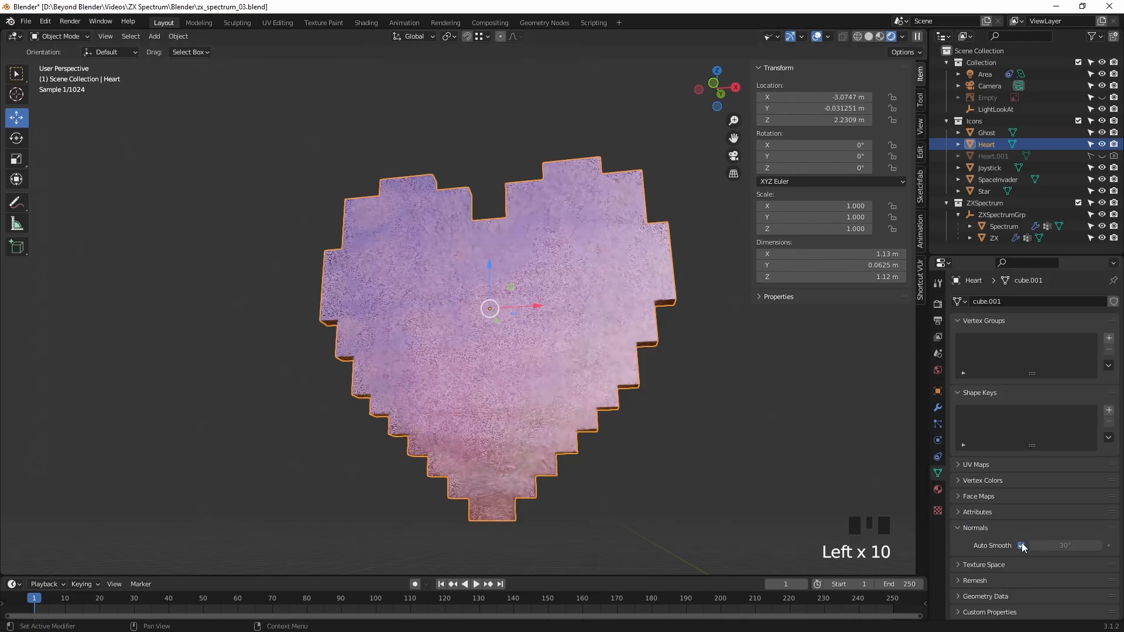
left_click(1020, 545)
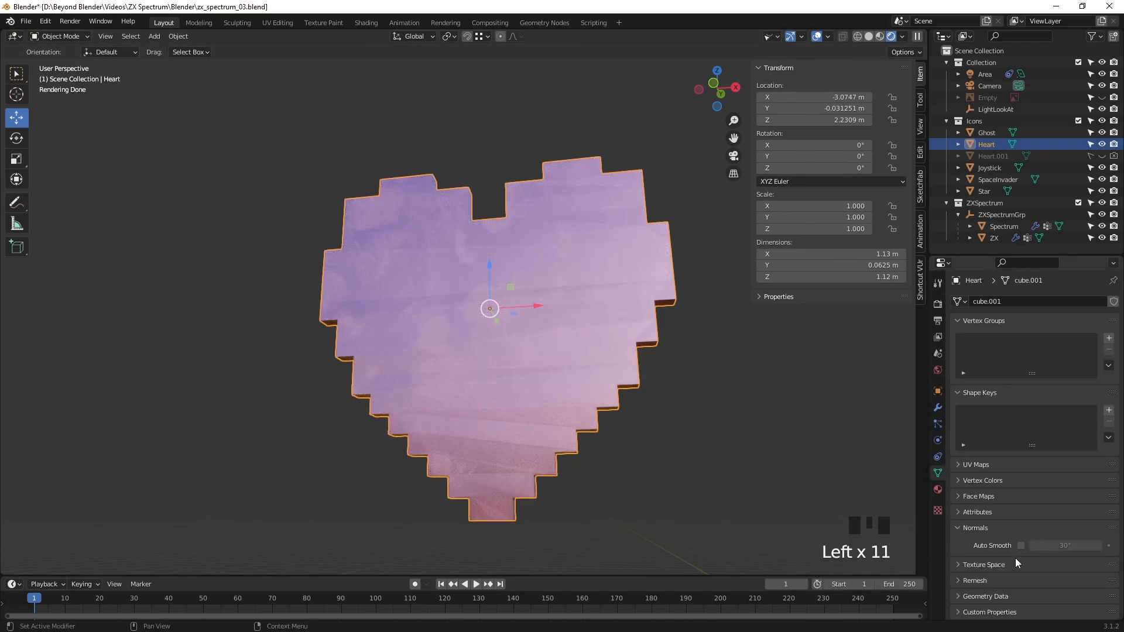
Step: Inspect the Heart's geometry data and UV map settings for a cause of the banded shading
left_click(991, 595)
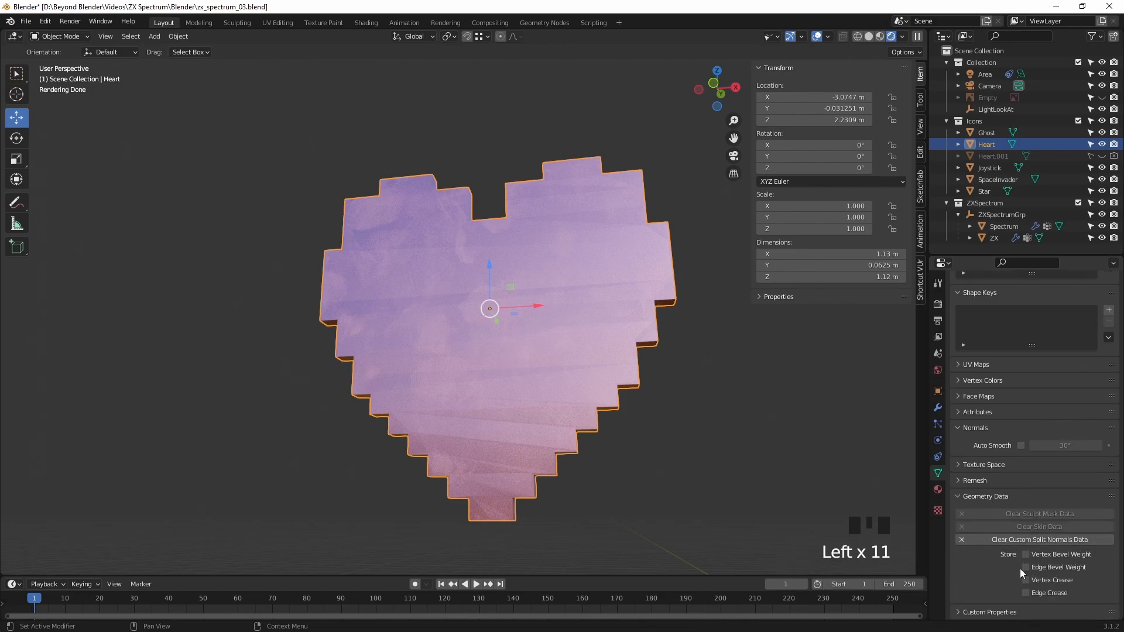
left_click(983, 496)
left_click(974, 526)
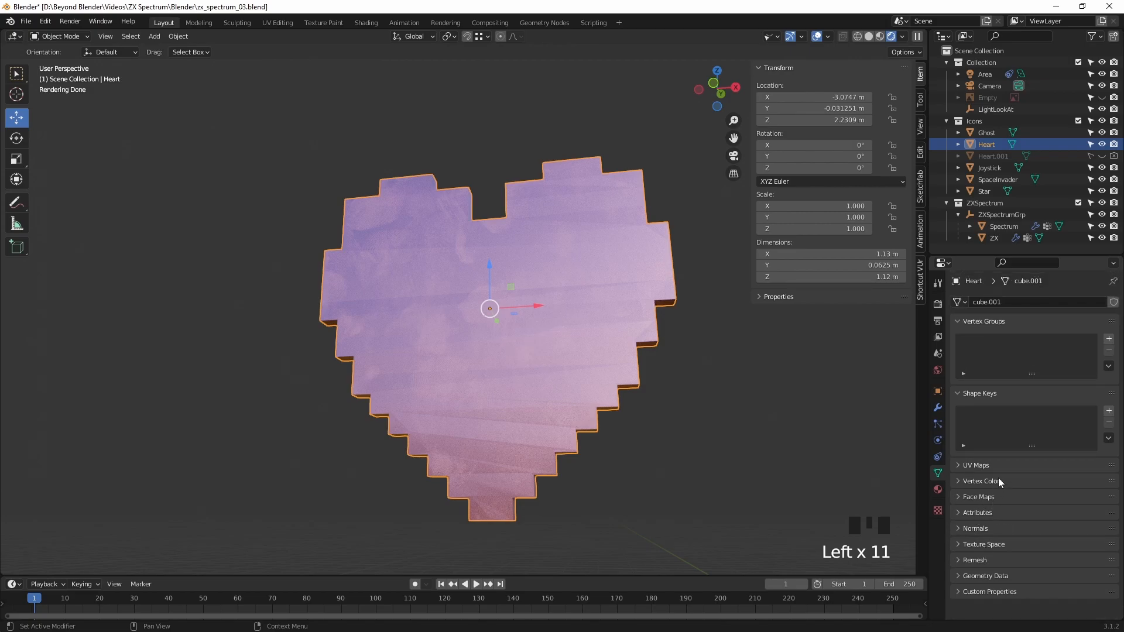
left_click(983, 465)
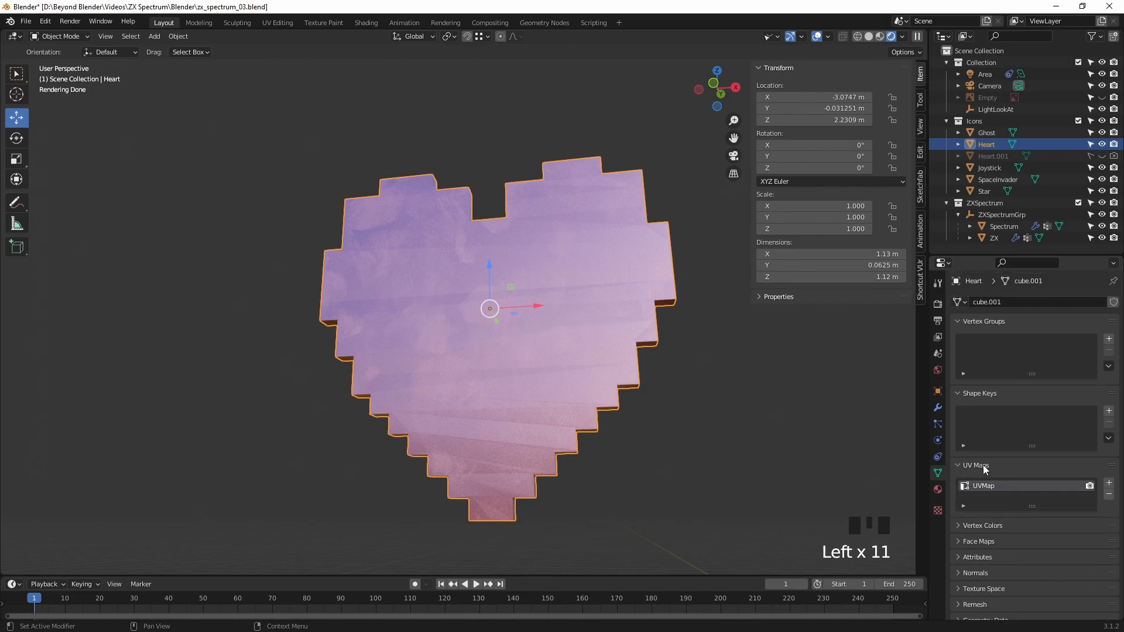
left_click(1089, 487)
left_click(1089, 486)
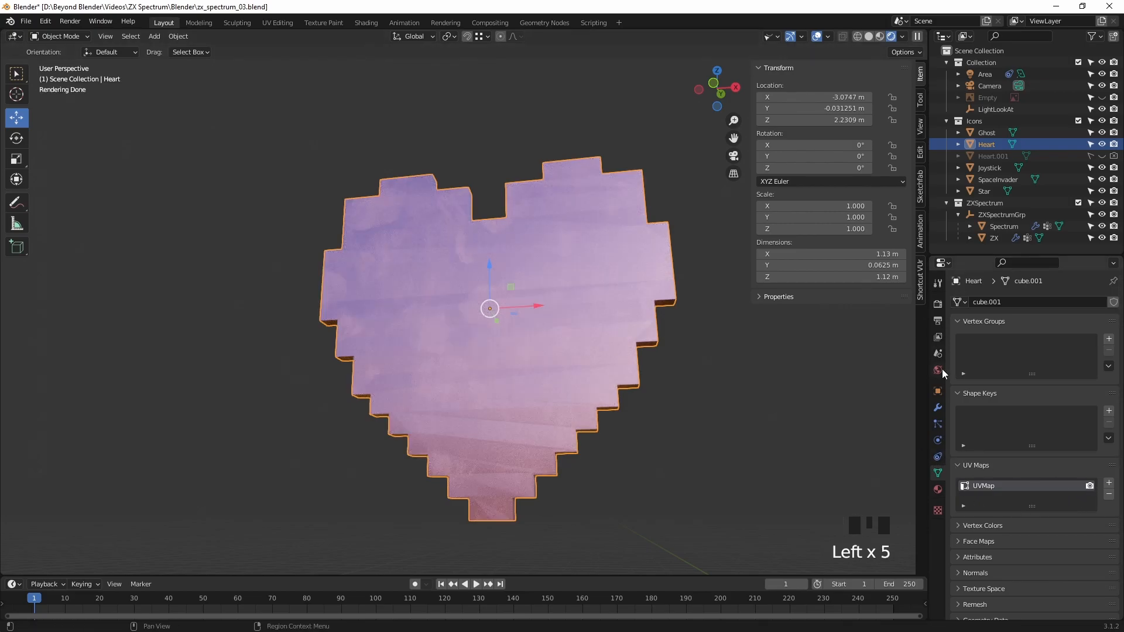
left_click(938, 392)
Step: Delete the edited Heart in solid view and unhide the backup Heart.001 for both viewport and render
middle_click_drag(662, 368, 691, 333)
mouse_move(603, 335)
middle_mouse_down()
mouse_move(652, 318)
mouse_move(593, 340)
mouse_move(589, 353)
mouse_move(508, 356)
middle_mouse_up()
key("z")
left_click(656, 340)
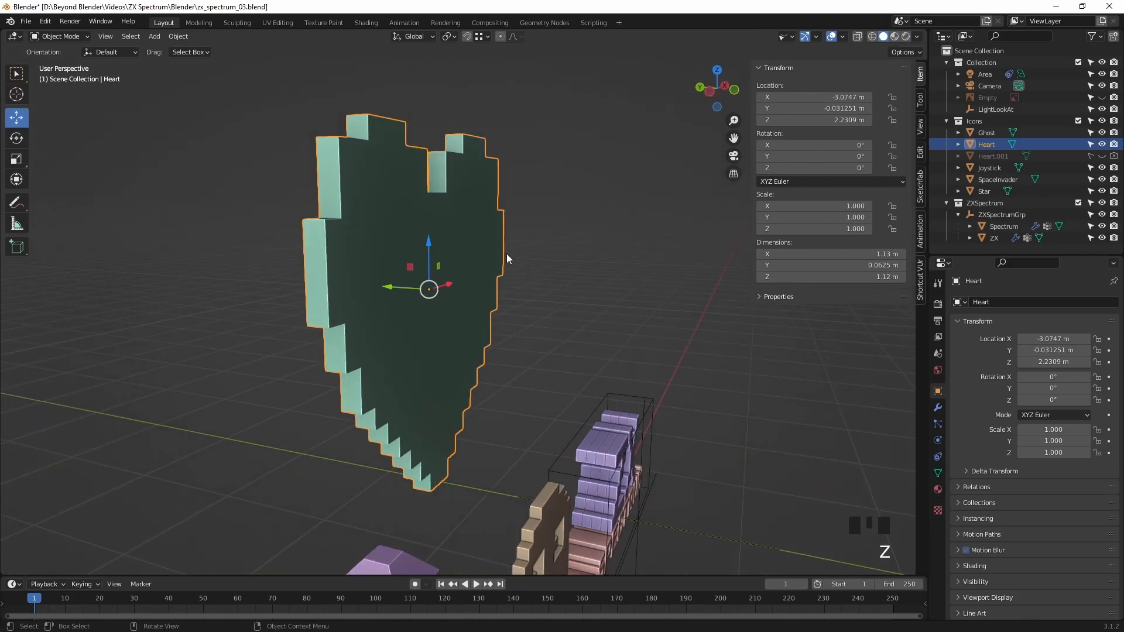
left_click(499, 245)
key("Delete")
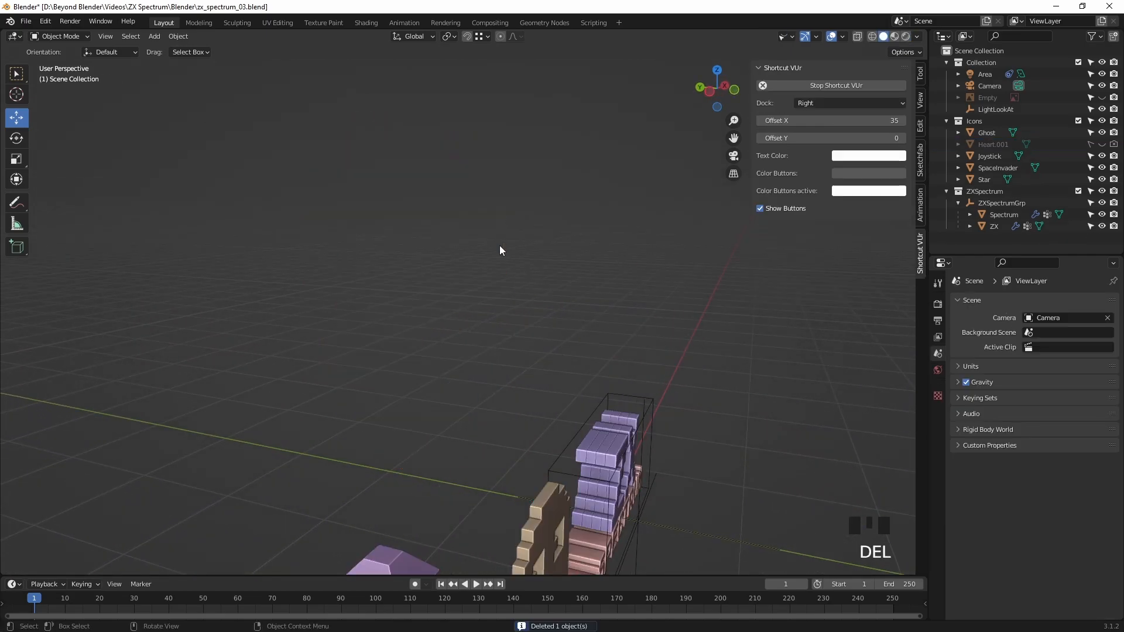
left_click(1101, 144)
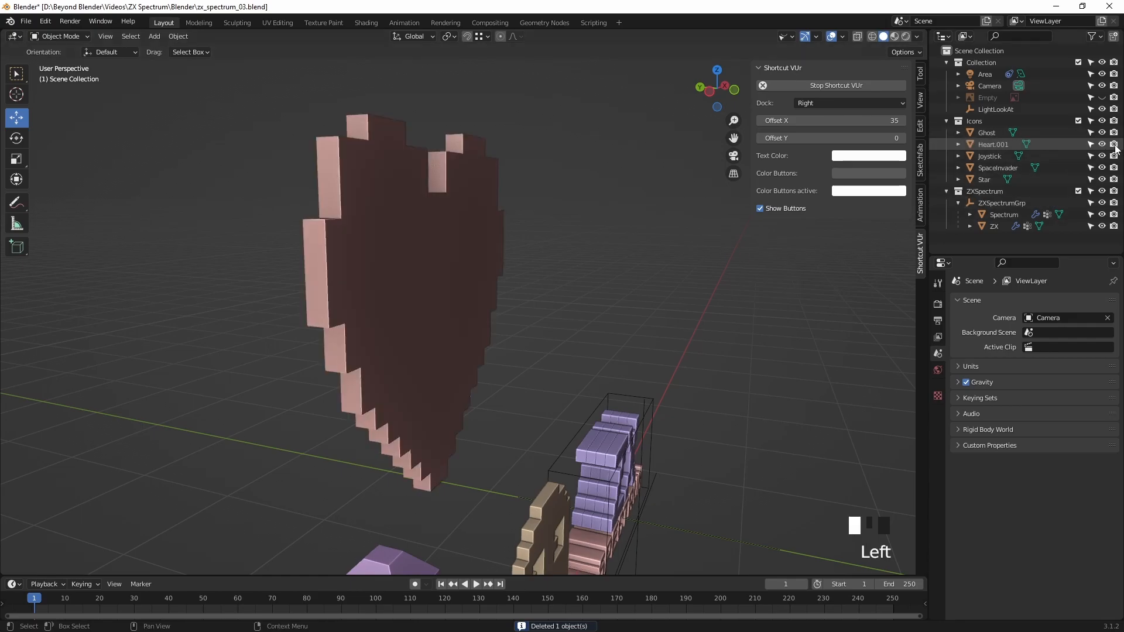
Step: Check the backup heart's mesh grid in edit mode, then rename the object from Heart.001 to Heart
left_click(985, 146)
key("Tab")
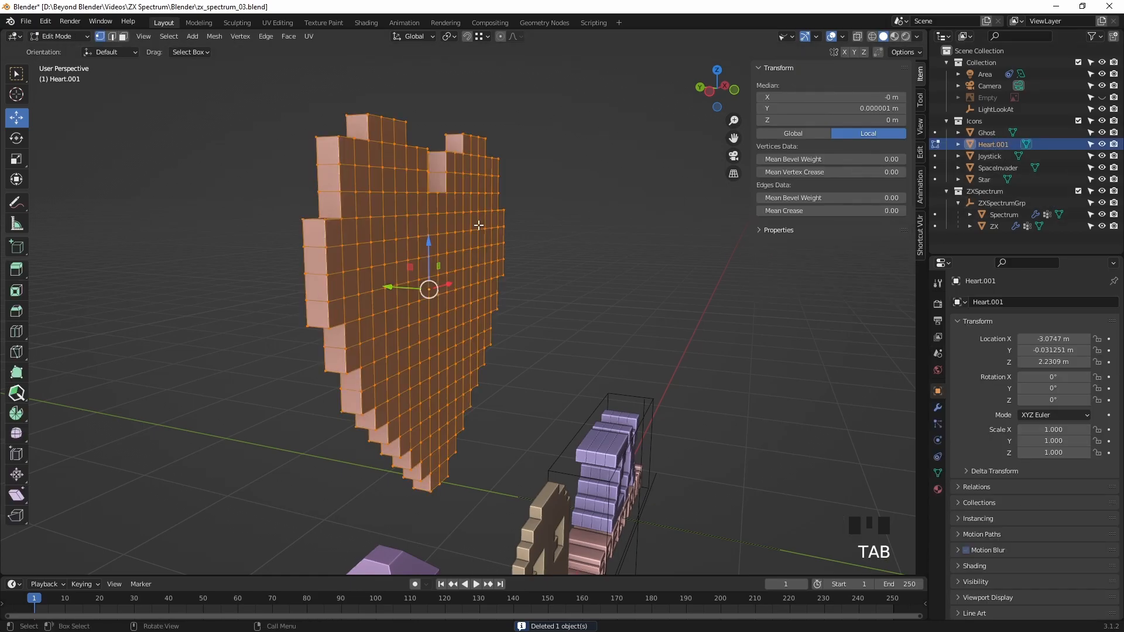
key("Tab")
double_click(995, 144)
key("Left")
key("Left")
key("Left")
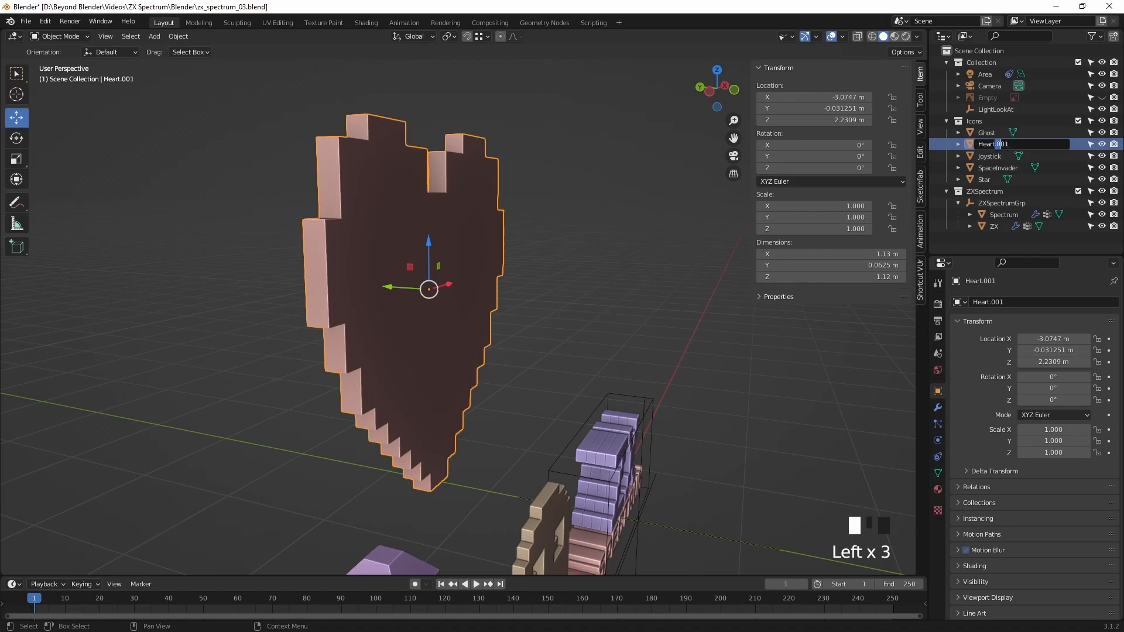
key("Return")
Step: Examine the restored Heart up close in rendered view, followed by the whole set of icons and the logo
left_click(625, 241)
middle_click_drag(625, 241, 510, 238)
left_click(510, 238)
middle_click_drag(554, 290, 597, 275)
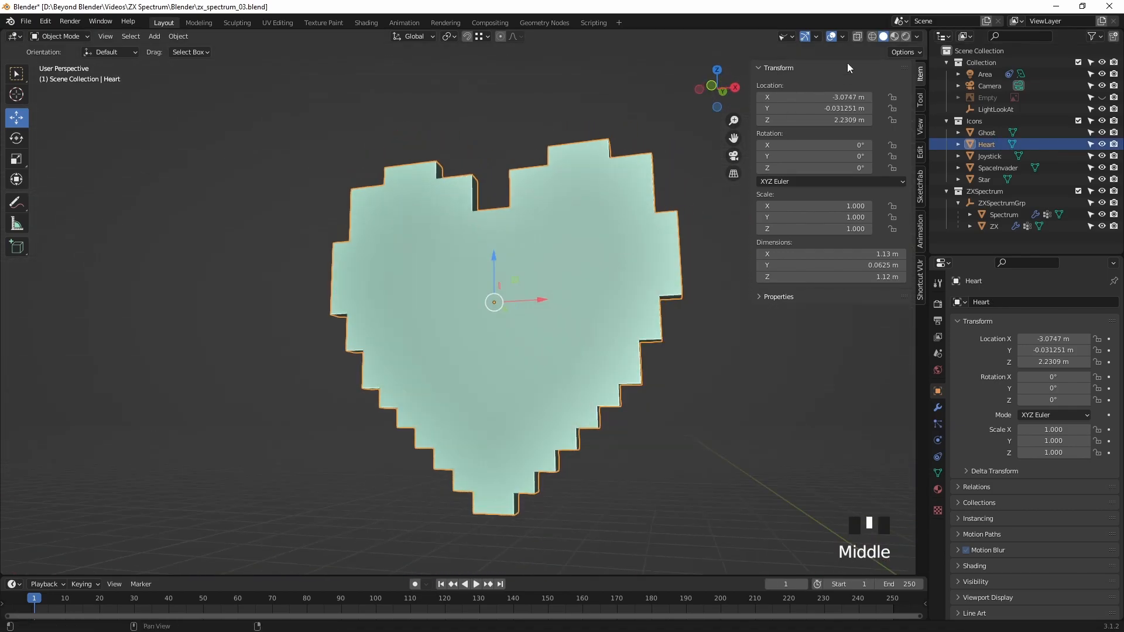
left_click(905, 36)
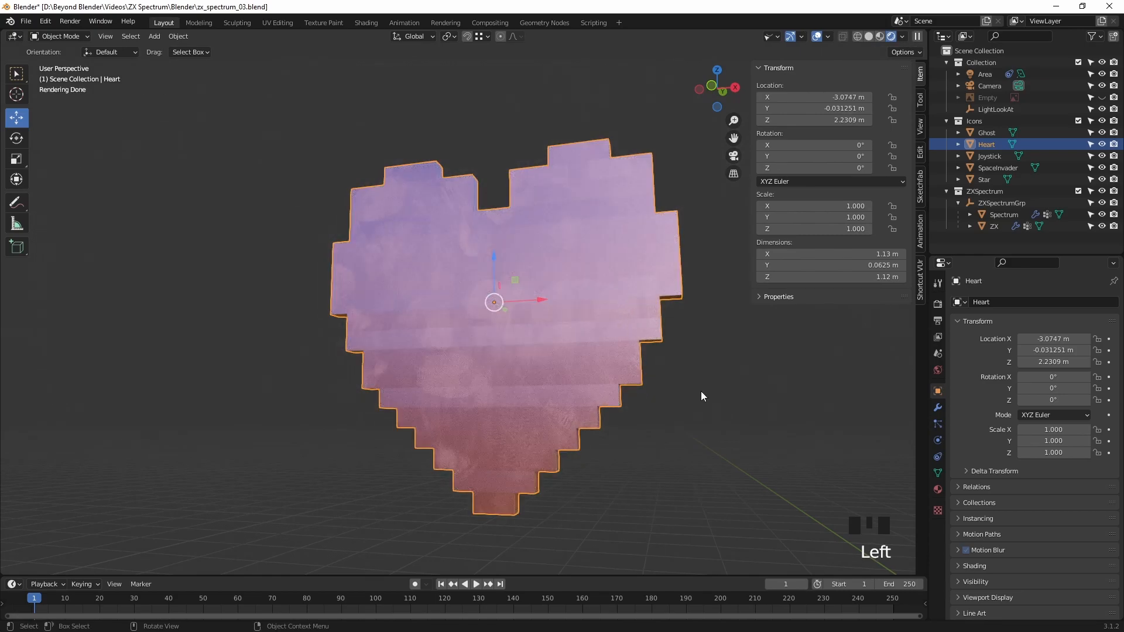
left_click(701, 391)
scroll(702, 391, "down", 3)
middle_click_drag(702, 391, 698, 309)
scroll(673, 318, "down", 3)
mouse_move(671, 344)
middle_mouse_down("shift")
mouse_move(616, 258)
mouse_move(649, 338)
mouse_move(617, 318)
mouse_move(605, 253)
mouse_move(612, 283)
mouse_move(716, 232)
mouse_move(718, 170)
middle_mouse_up("shift")
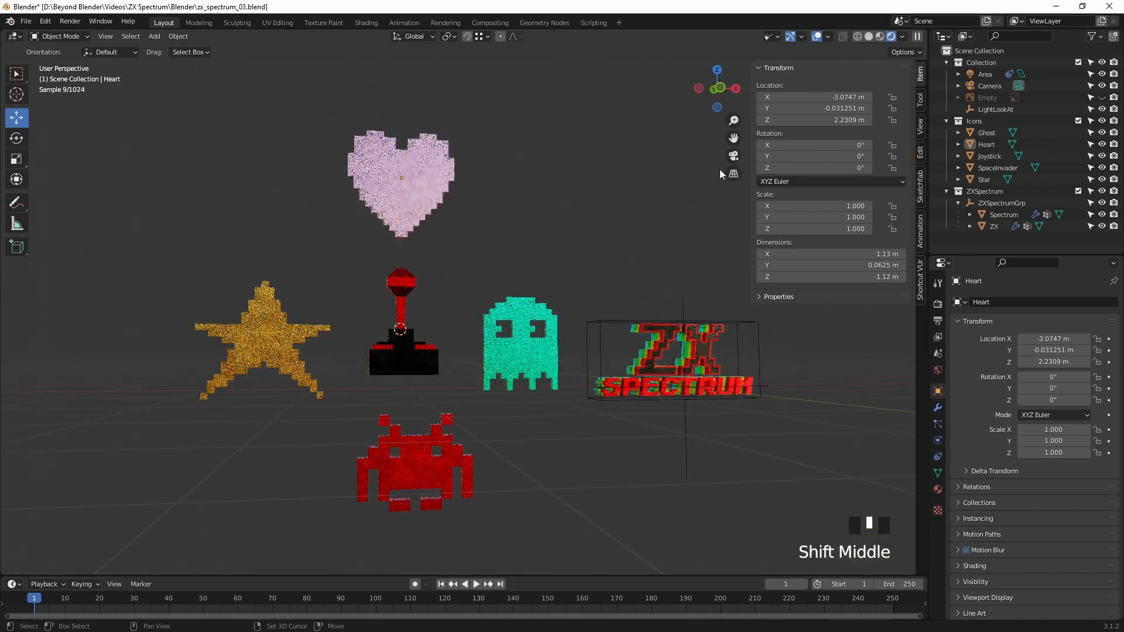
Step: Return the viewport to solid shading and save the file
left_click(868, 36)
middle_click_drag(549, 265, 582, 266)
key("ctrl+s")
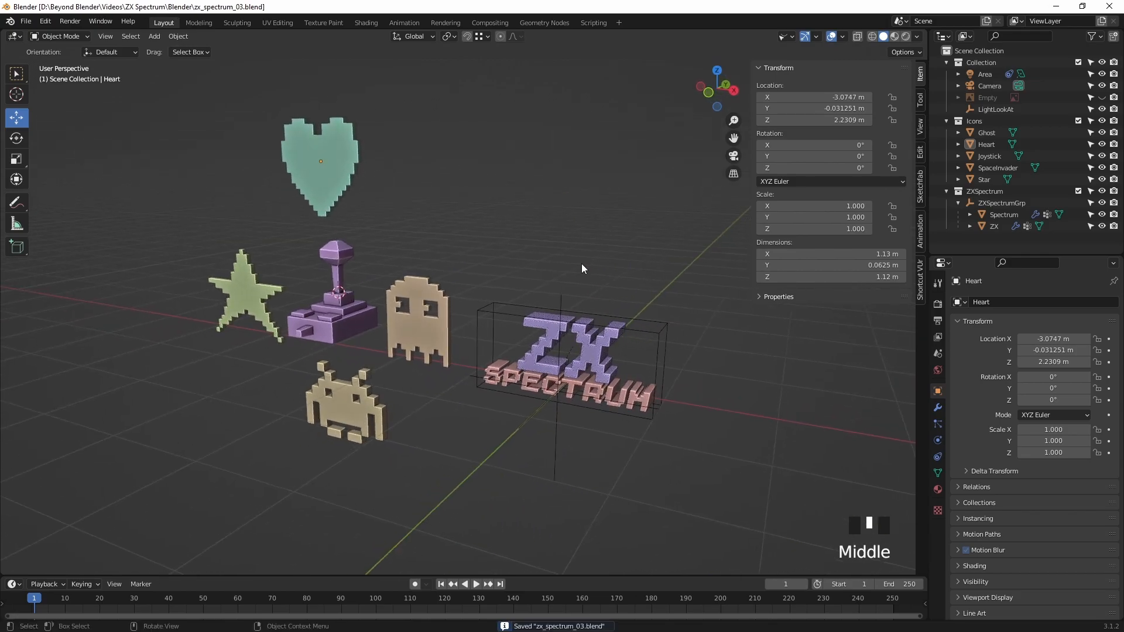
Step: Check the camera framing and move the Ghost about 3.614 m along X, past the ZX Spectrum logo
scroll(592, 267, "down", 2)
key("KP_0")
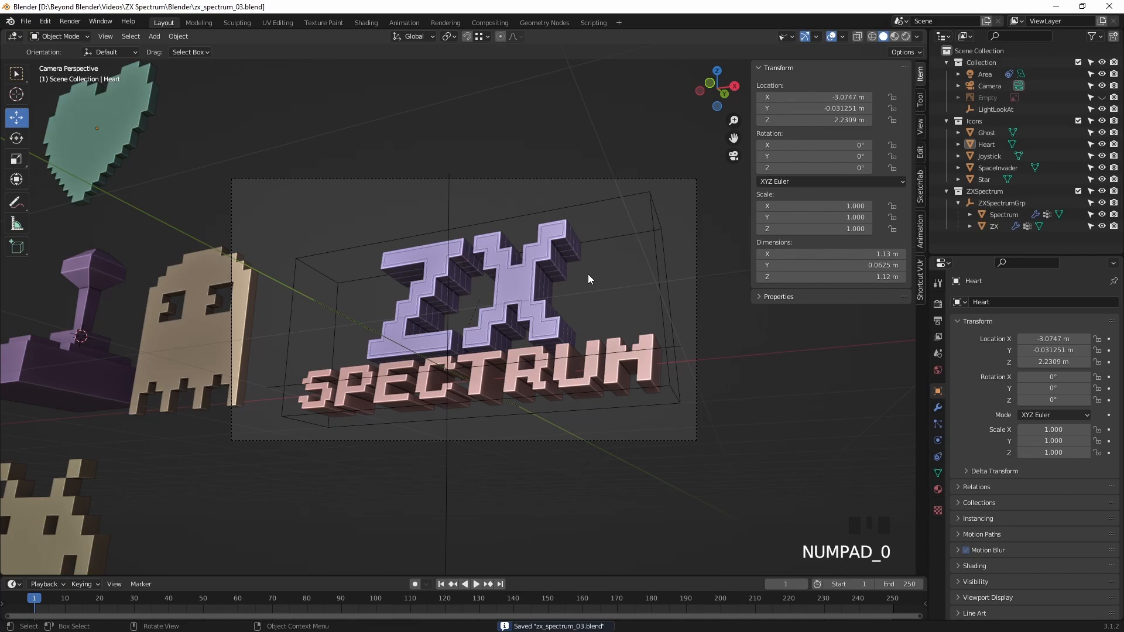
scroll(487, 281, "down", 3)
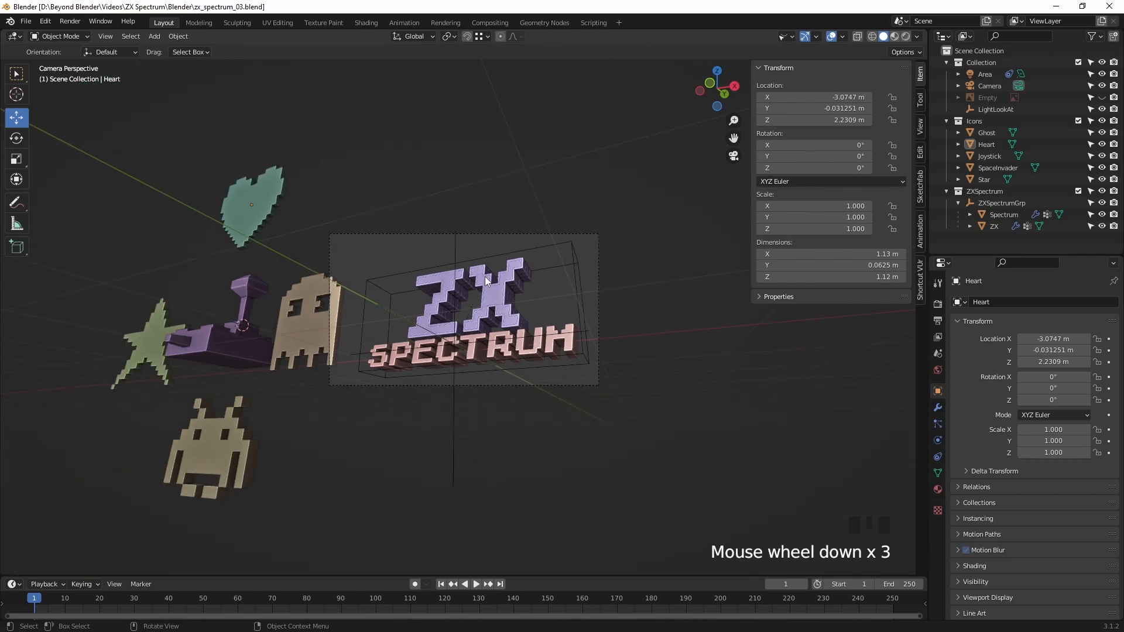
middle_click_drag(487, 281, 538, 291)
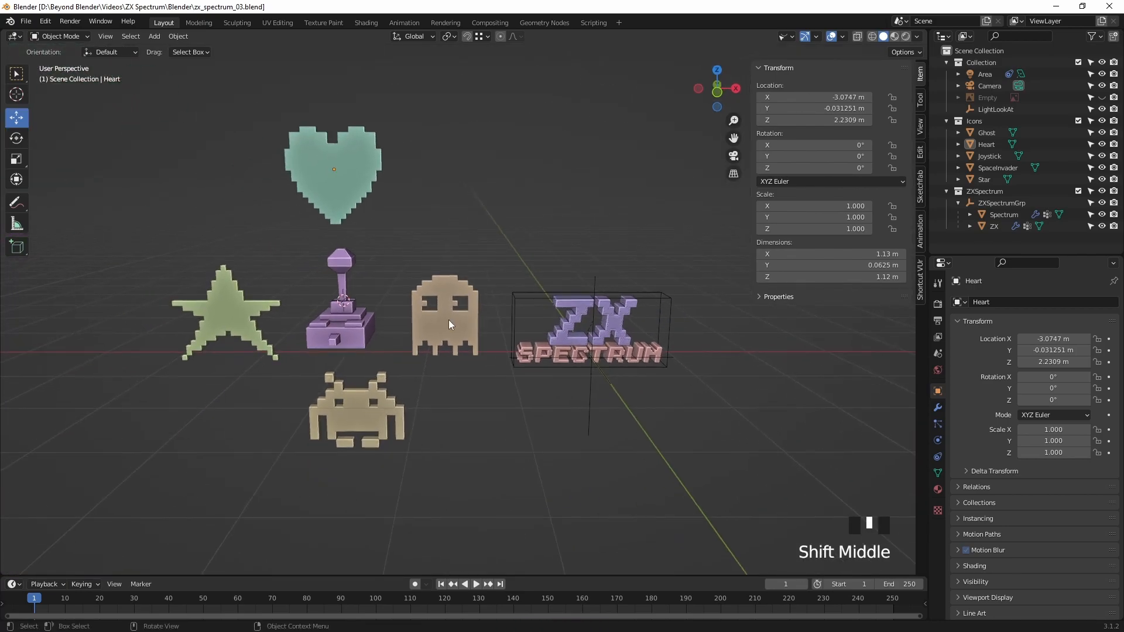
left_click(453, 326)
left_click_drag(495, 316, 787, 316)
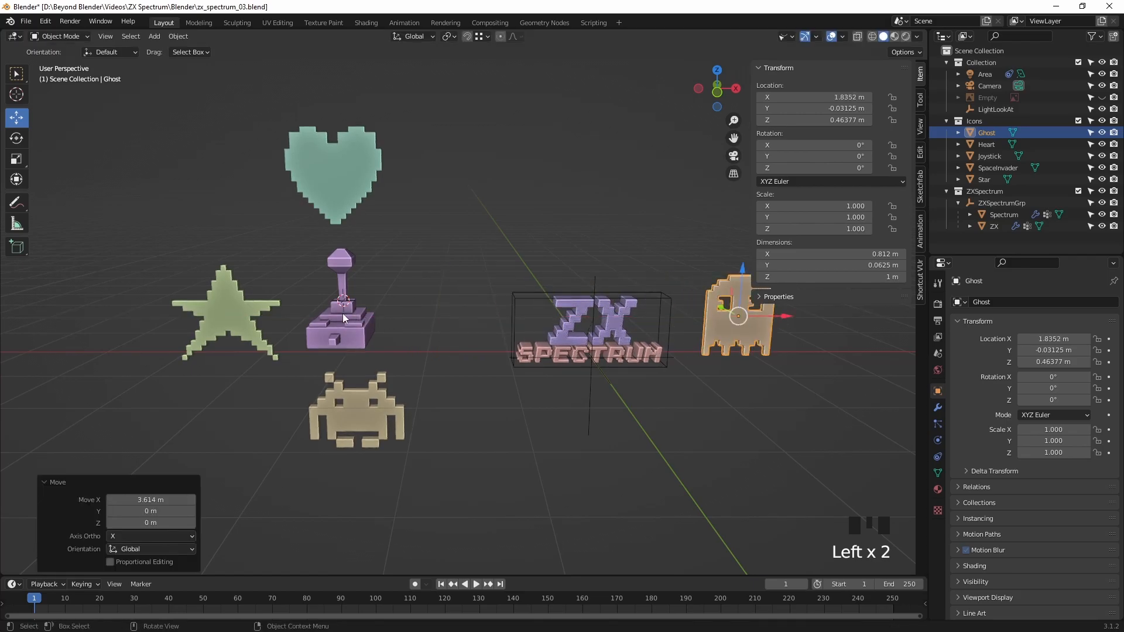
Step: Move the Star along X to just beside the logo, and the Heart along X to above the logo
left_click(227, 316)
left_click_drag(279, 316, 485, 316)
left_click(343, 188)
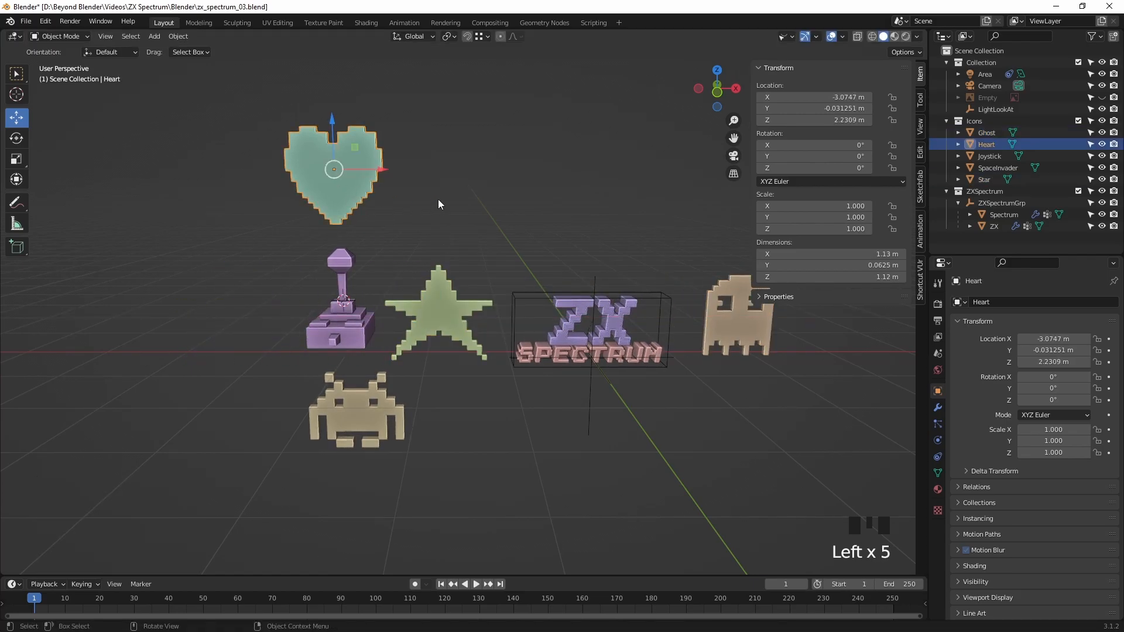
left_click_drag(377, 174, 646, 174)
Step: Place the SpaceInvader below the logo and the Joystick above the Star, at about X -1.106 m and Z 1.4454 m
left_click(375, 410)
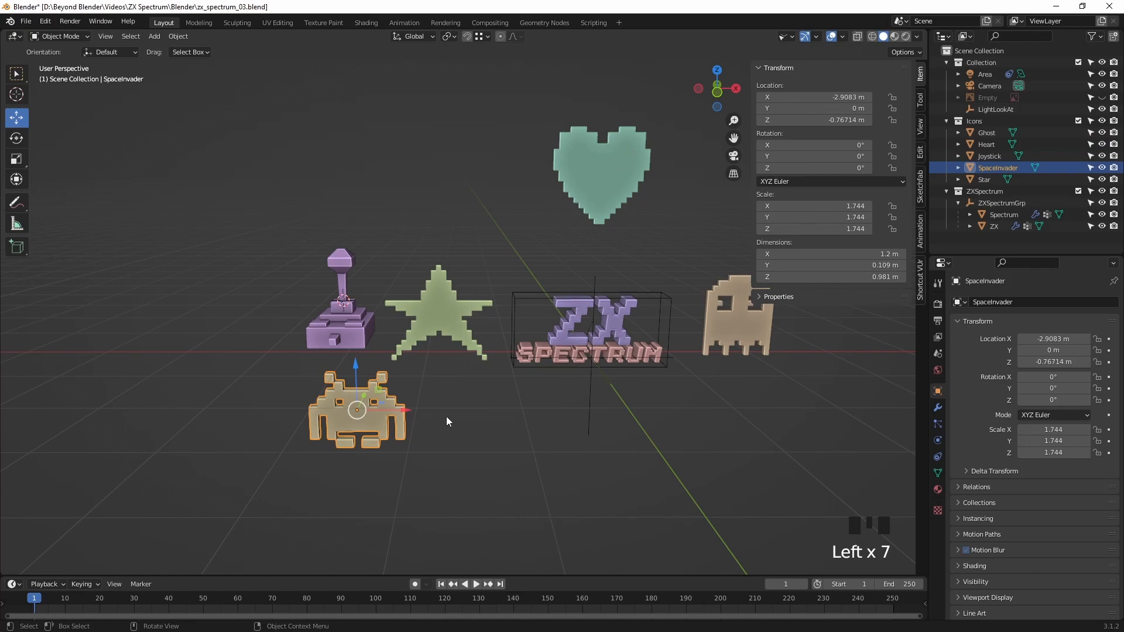
left_click_drag(406, 415, 640, 415)
left_click_drag(593, 368, 594, 407)
left_click(327, 336)
left_click_drag(366, 310, 528, 204)
Step: Narrow the viewport sidebar, review the icons arranged around the logo, and save the file
middle_click_drag(706, 403, 610, 371)
scroll(634, 362, "up", 2)
left_click_drag(753, 195, 798, 194)
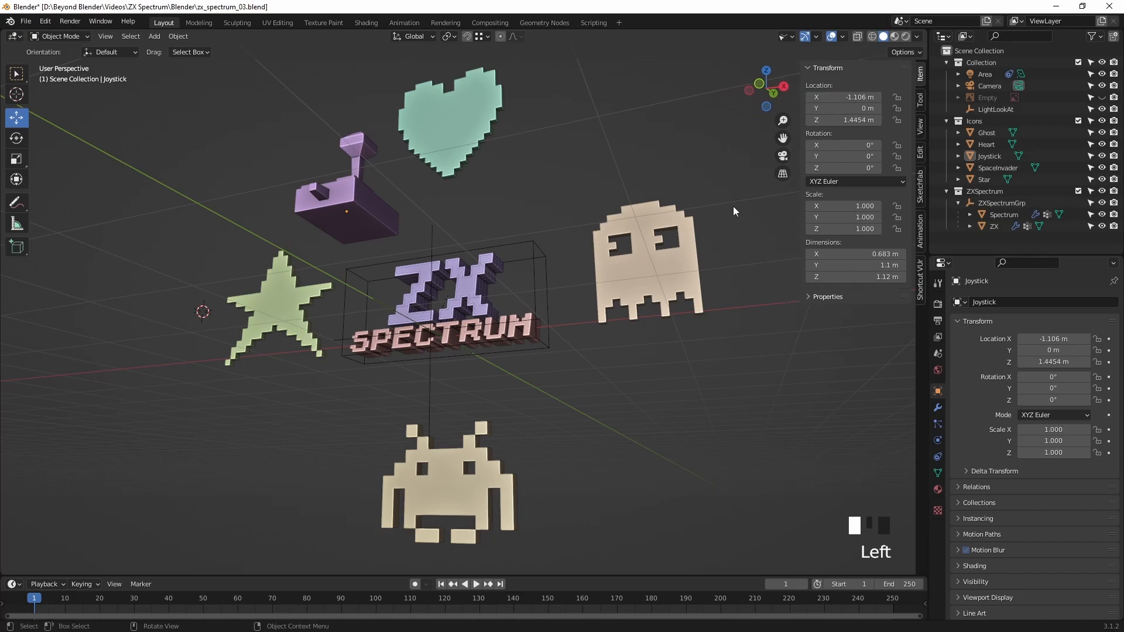
middle_click_drag(658, 269, 681, 272, "shift")
key("ctrl+s")
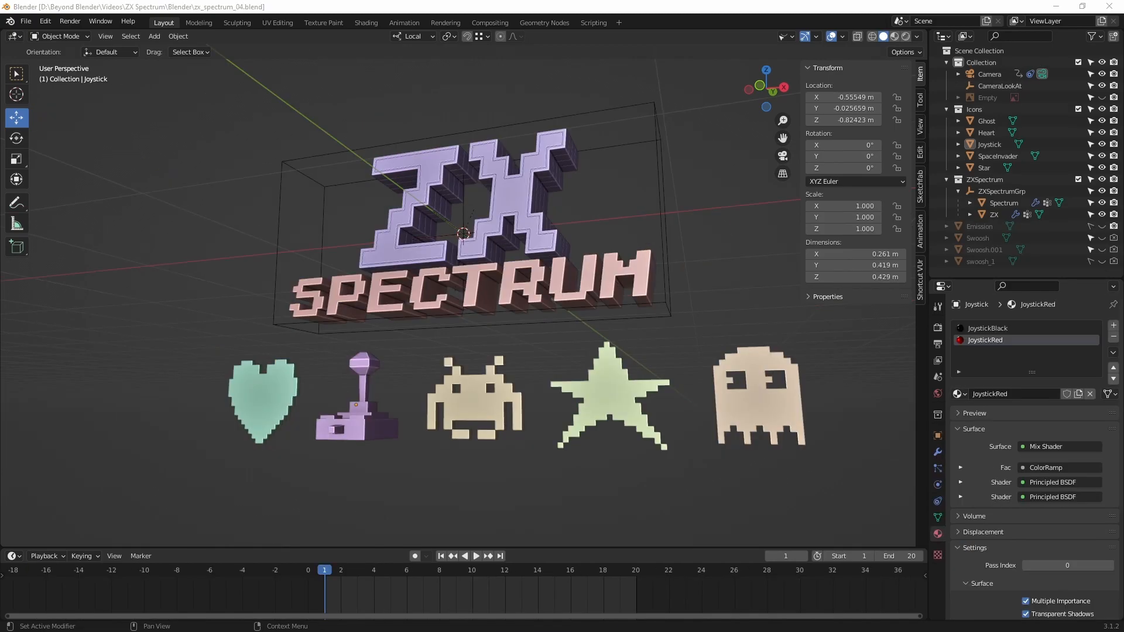
Step: Hide the Joystick in both viewport and render
middle_click_drag(396, 188, 405, 244)
left_click(360, 423)
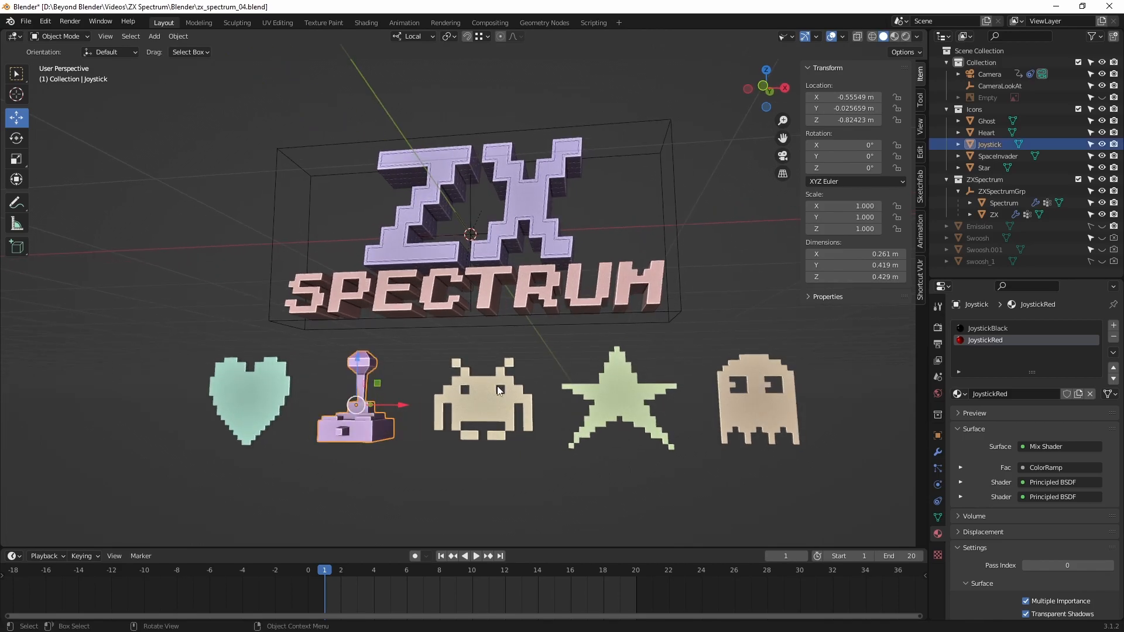
left_click(1102, 144)
left_click(1113, 144)
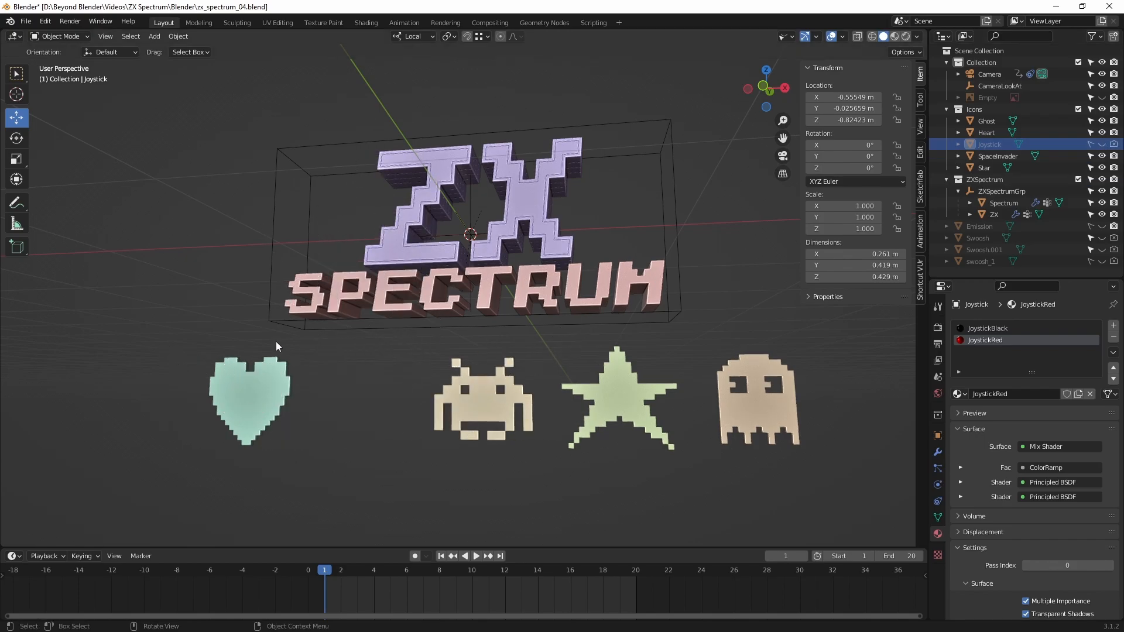
Step: Import the glTF model Controller.gltf from the PixelModelMaker folder
left_click(29, 23)
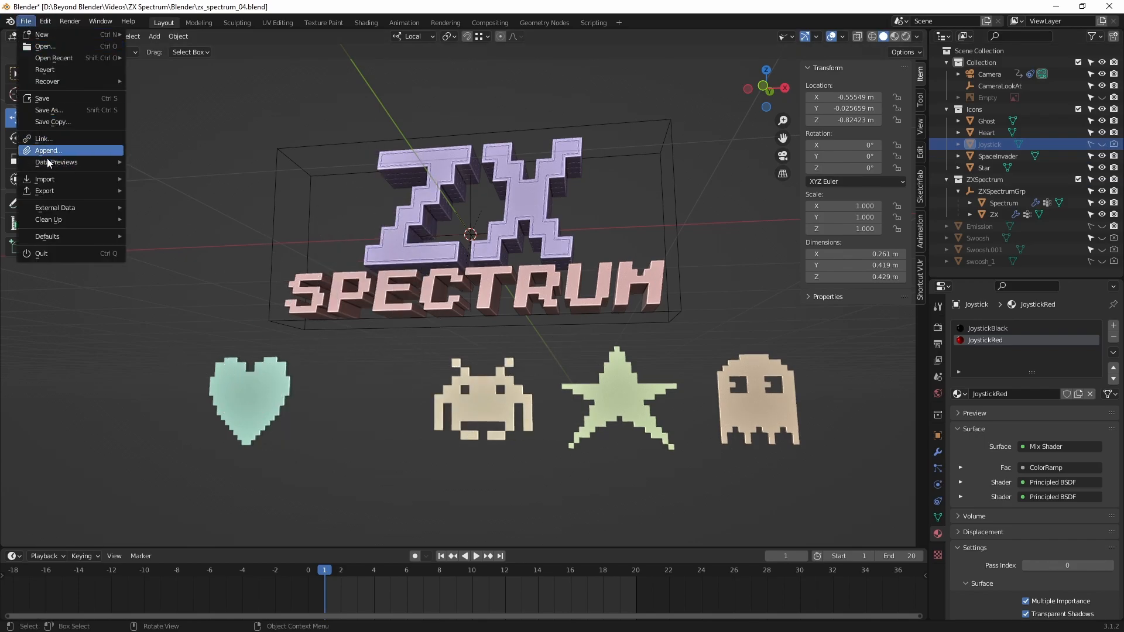
mouse_move(51, 179)
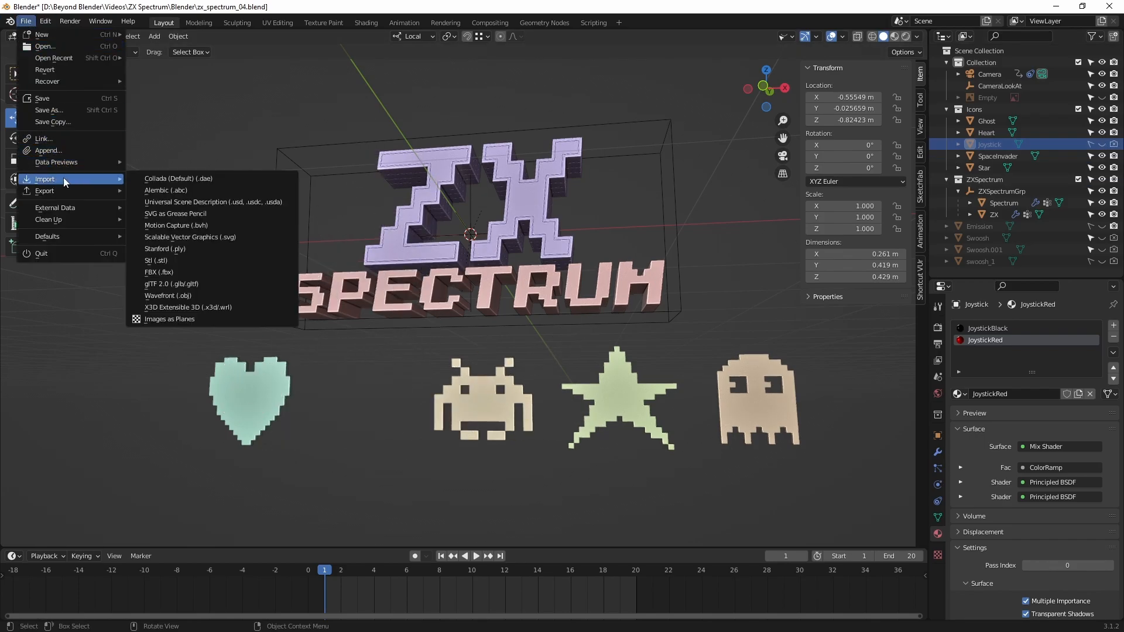
left_click(161, 284)
left_click(440, 150)
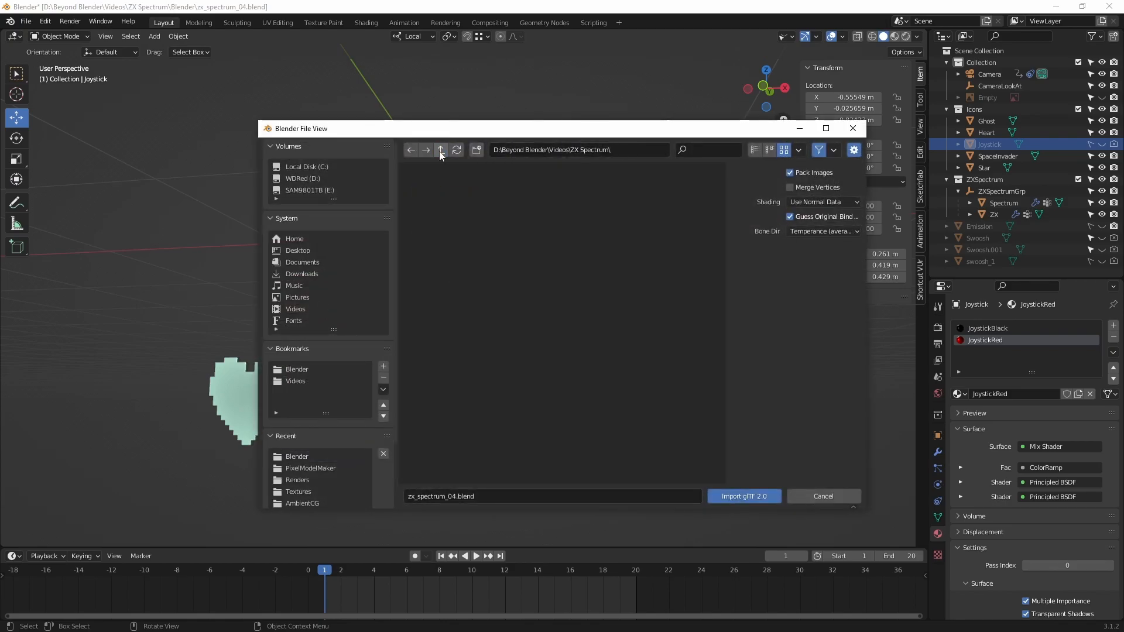
double_click(438, 401)
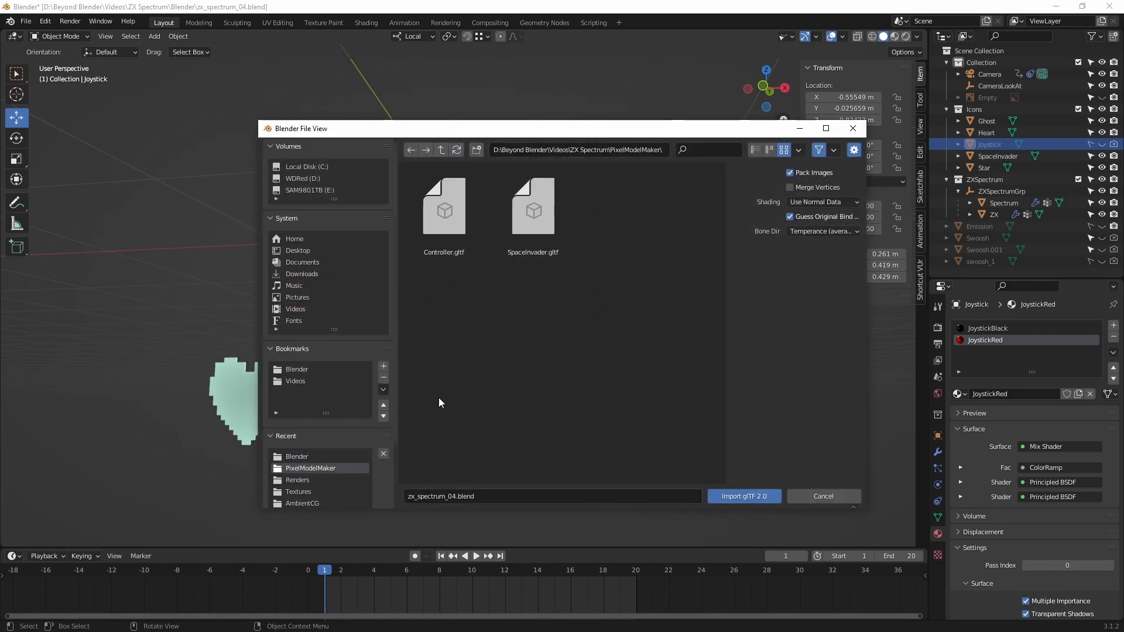
left_click(449, 224)
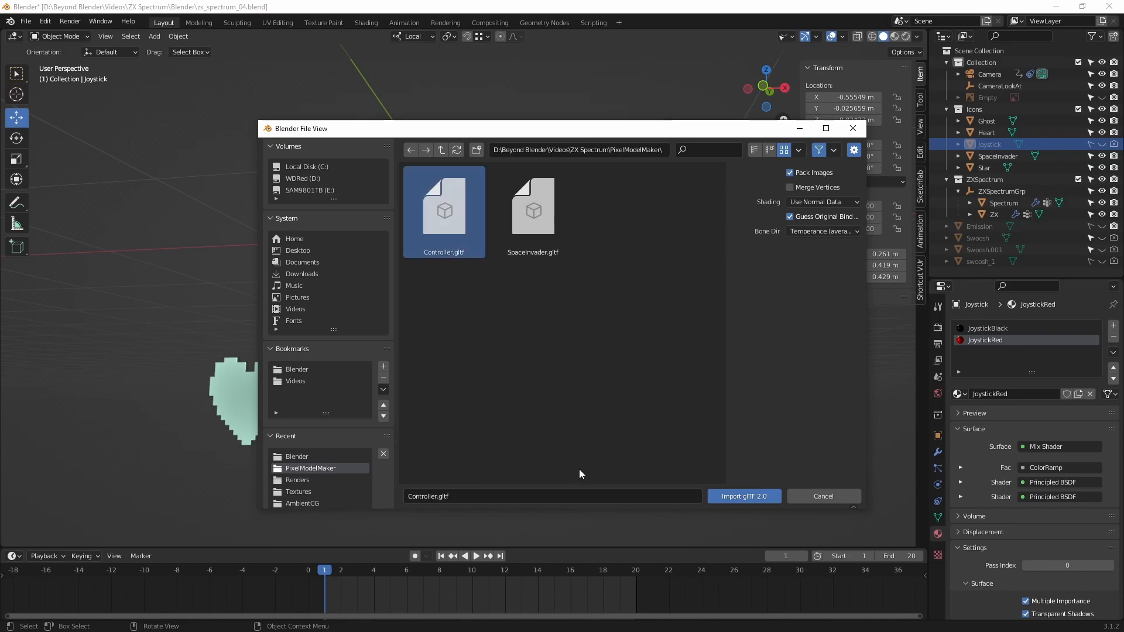
left_click(746, 496)
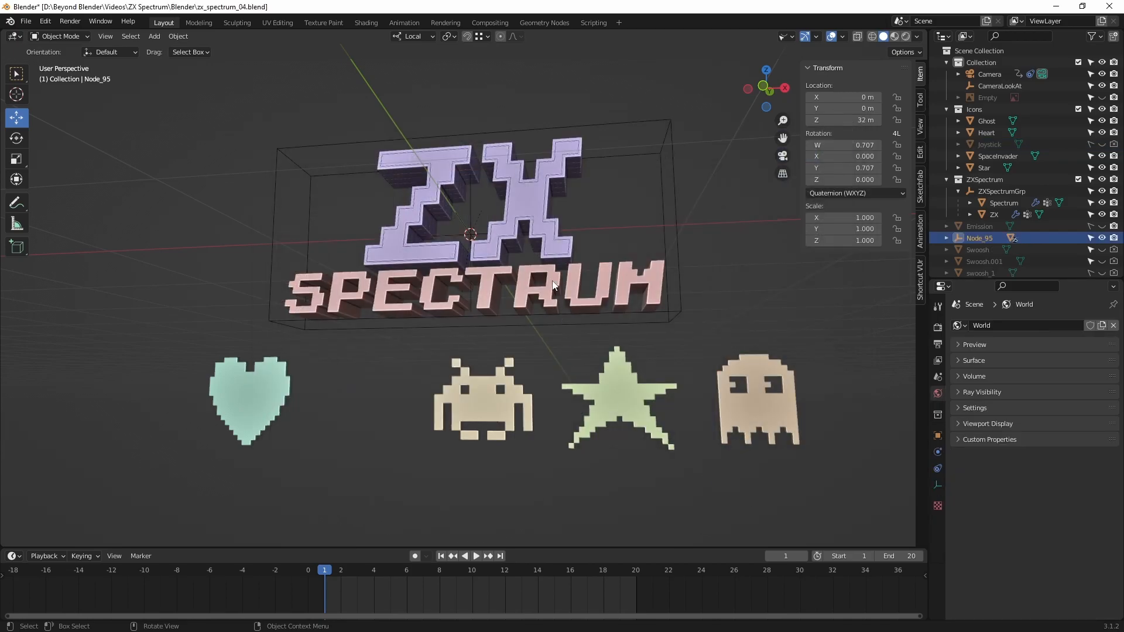
Step: Expand Node_95, select its child meshes from Mesh_0 through Mesh_0.094, and frame them to inspect the imported controller
scroll(554, 289, "down", 10)
scroll(555, 291, "up", 14)
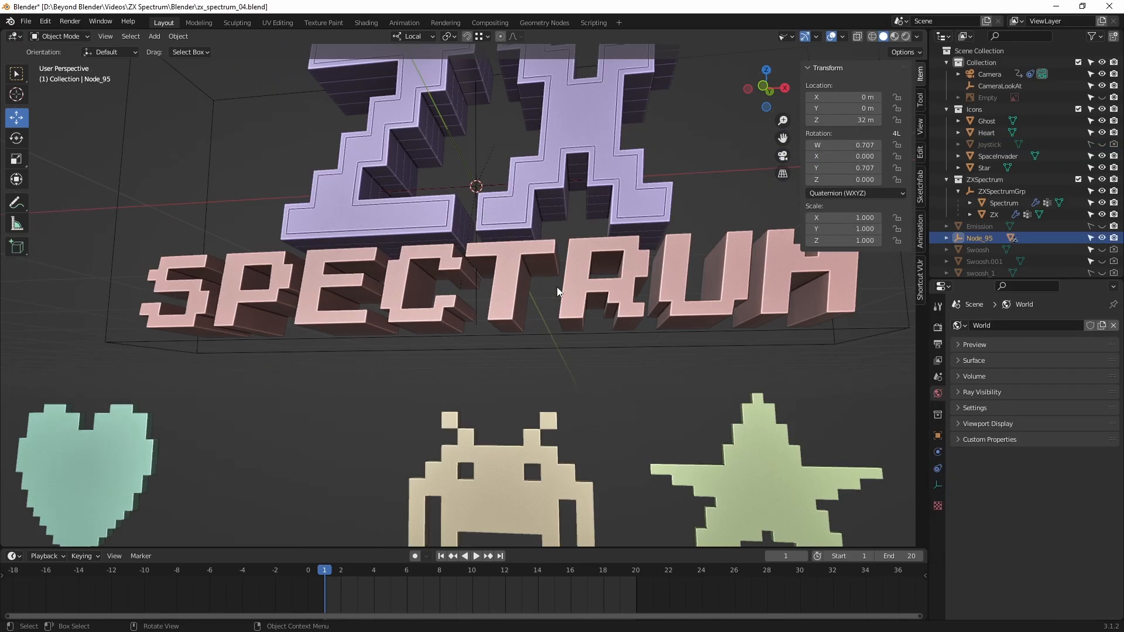
left_click(946, 238)
scroll(960, 241, "down", 4)
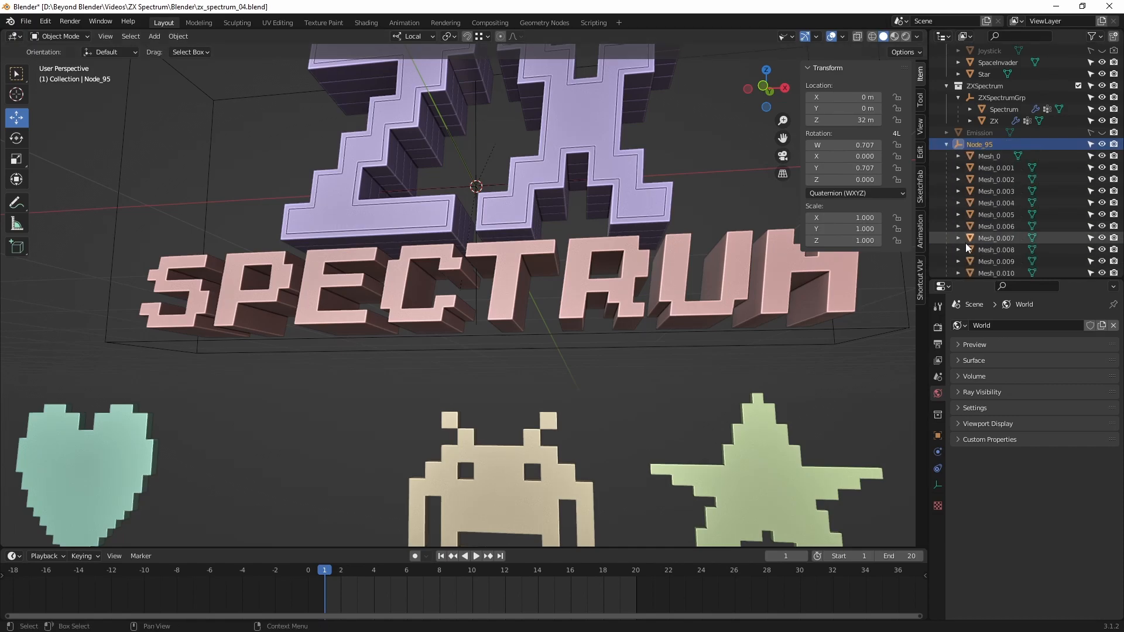
left_click(994, 159)
scroll(996, 193, "down", 15)
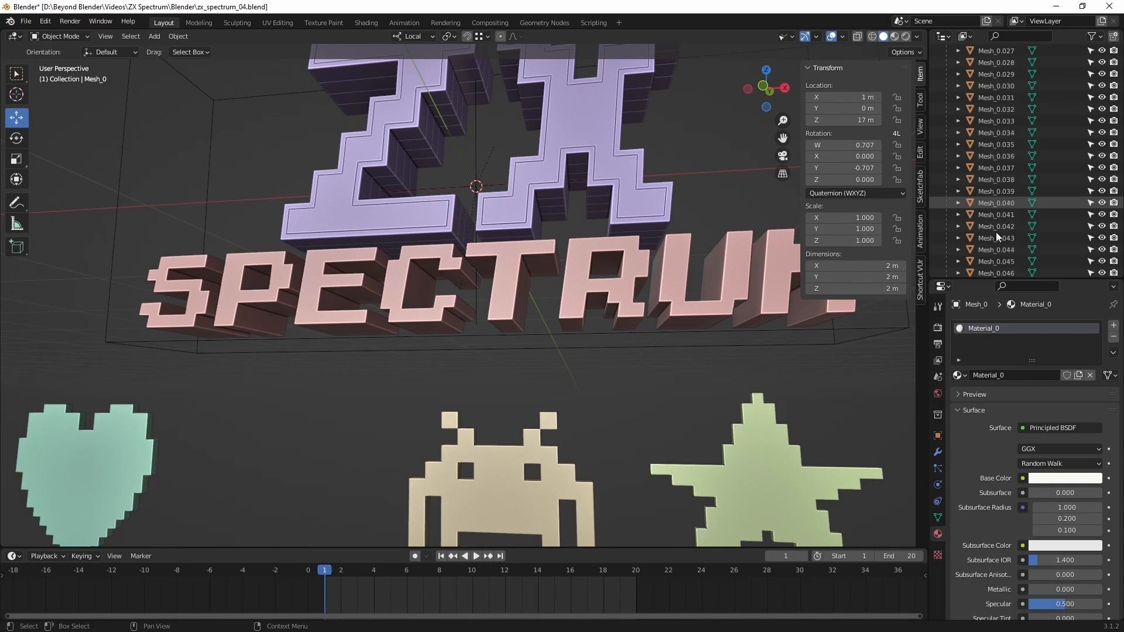
scroll(995, 233, "down", 20)
left_click(994, 232, "shift")
key("KP_Decimal")
middle_click_drag(674, 328, 702, 337)
left_click(727, 336)
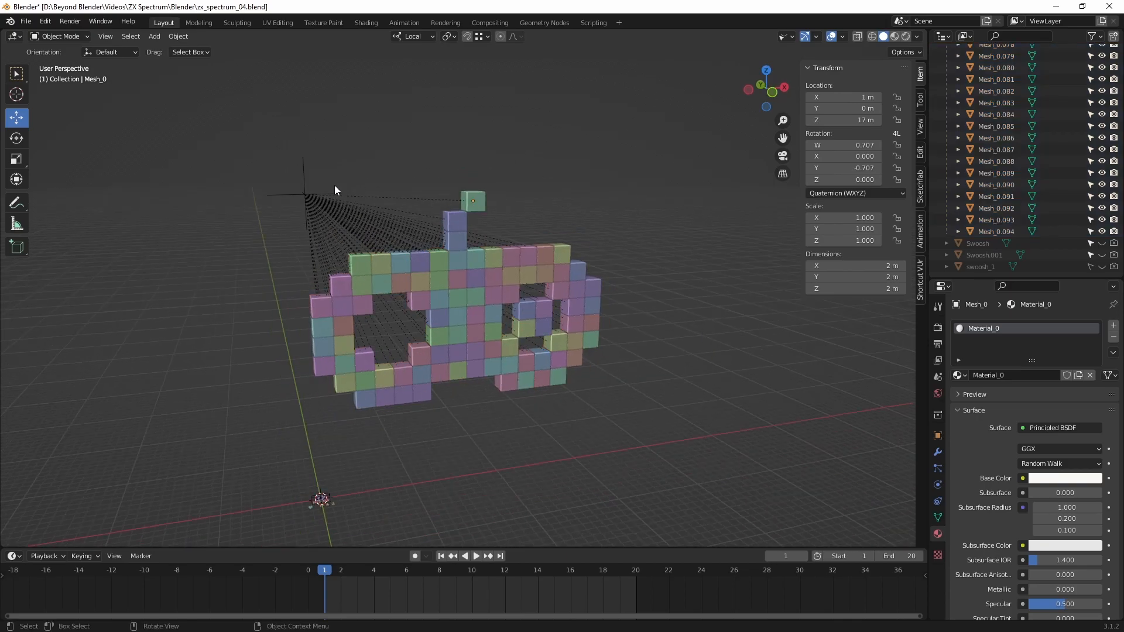
Step: Move the controller's parent empty Node_95 to about X -0.269 m, Y 0.077 m, Z 31.945 m
left_click(305, 189)
key("g")
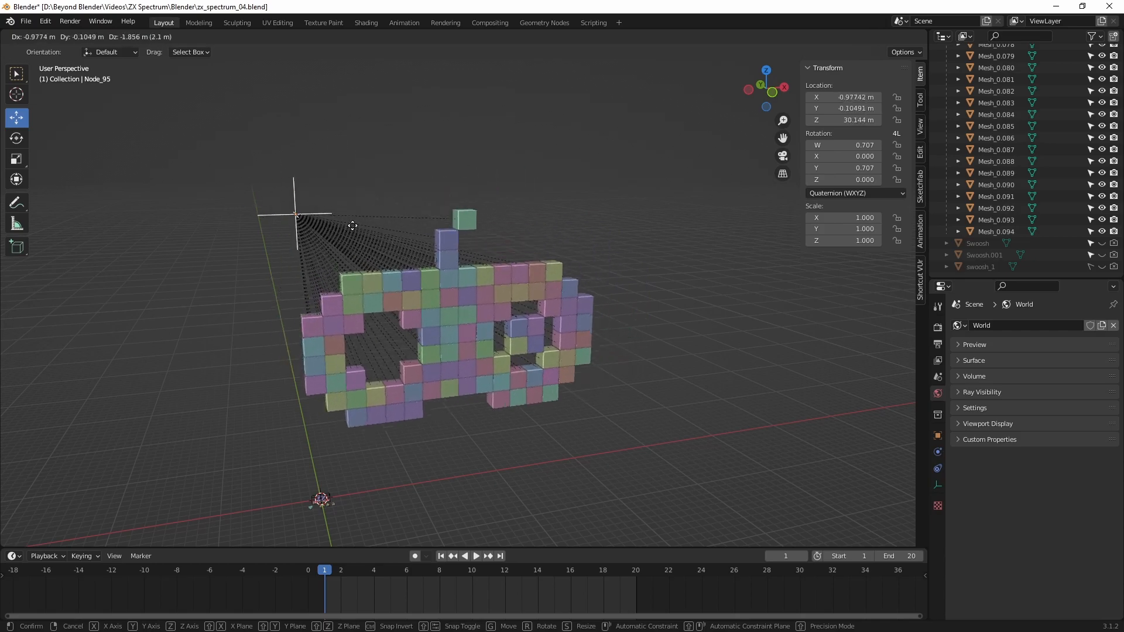
left_click(346, 213)
left_click(650, 242)
middle_click_drag(650, 242, 595, 256)
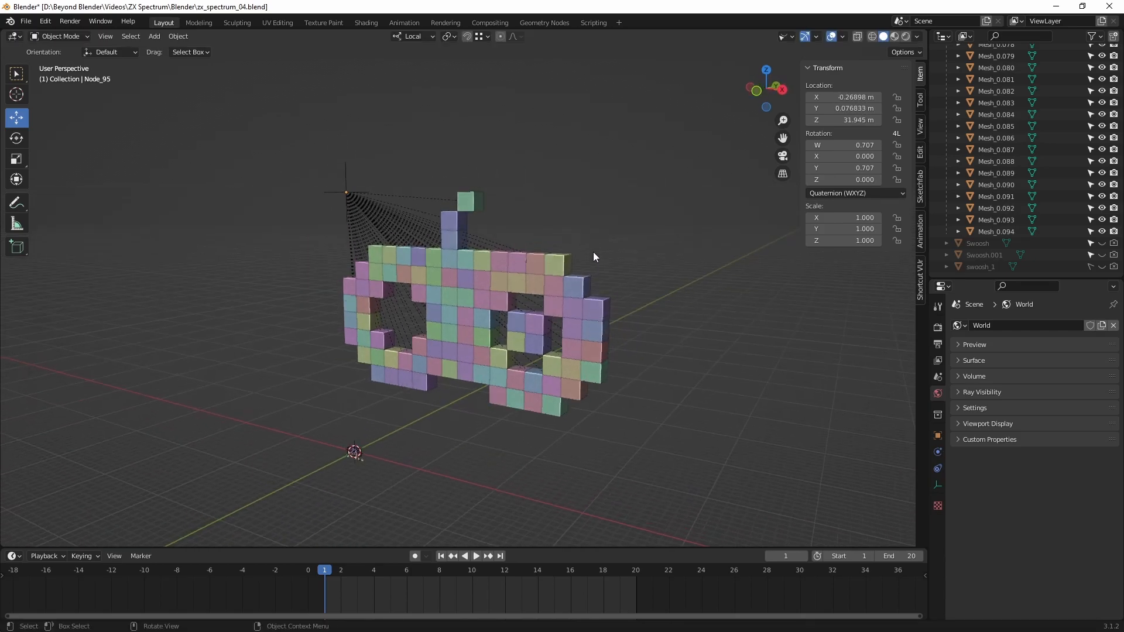
Step: Set the viewport shading color to Material
left_click(916, 36)
left_click(878, 195)
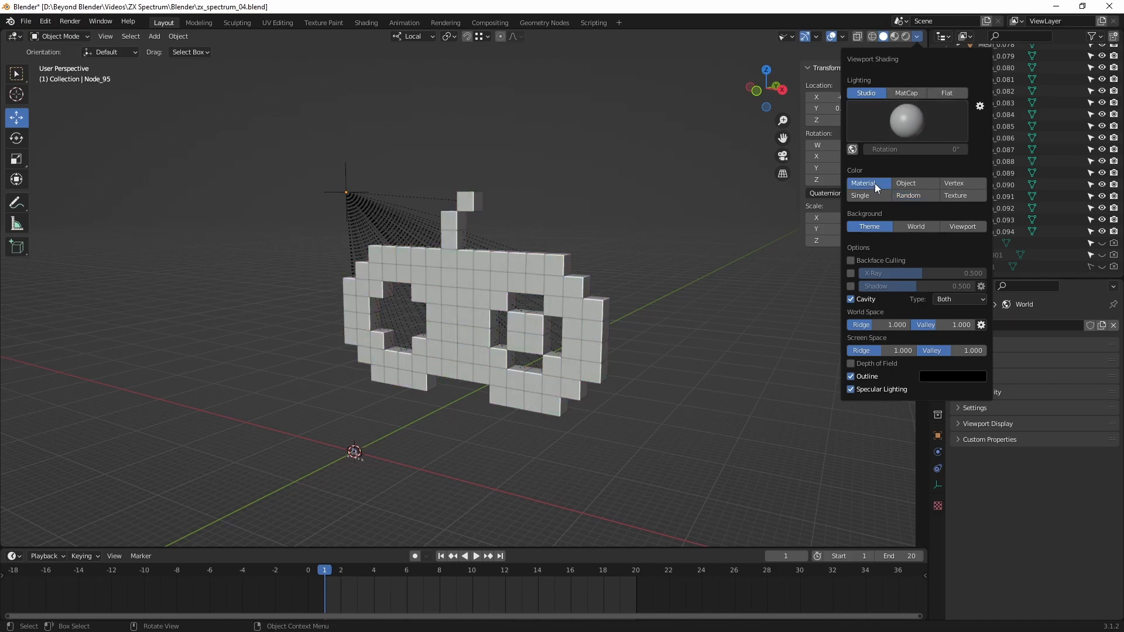
Step: Scale Node_95 down to about 0.093 and lower it along the Global Z axis to about 0.63 m
middle_click_drag(561, 231, 612, 223)
scroll(595, 248, "down", 4)
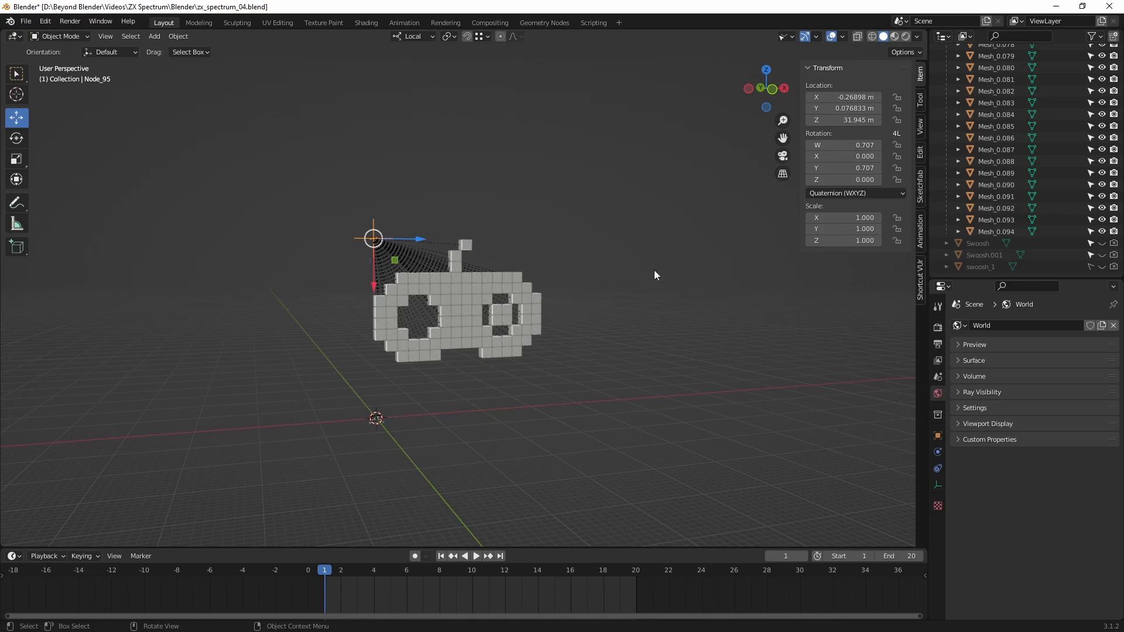
key("s")
left_click(384, 236)
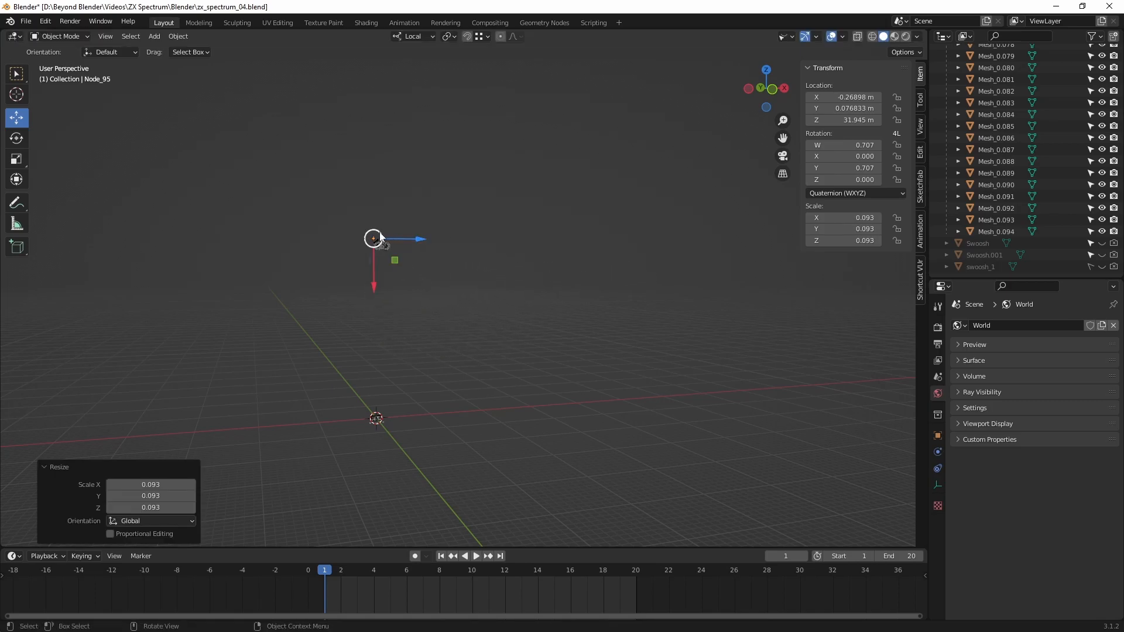
left_click(417, 36)
left_click(400, 71)
key("g")
key("z")
left_click(380, 368)
Step: Scale Node_95 down to about 0.017 and place the controller below the logo at about X -0.79 m, Z -0.583 m
key("KP_Decimal")
scroll(423, 394, "down", 7)
middle_click_drag(543, 410, 372, 228, "shift")
key("s")
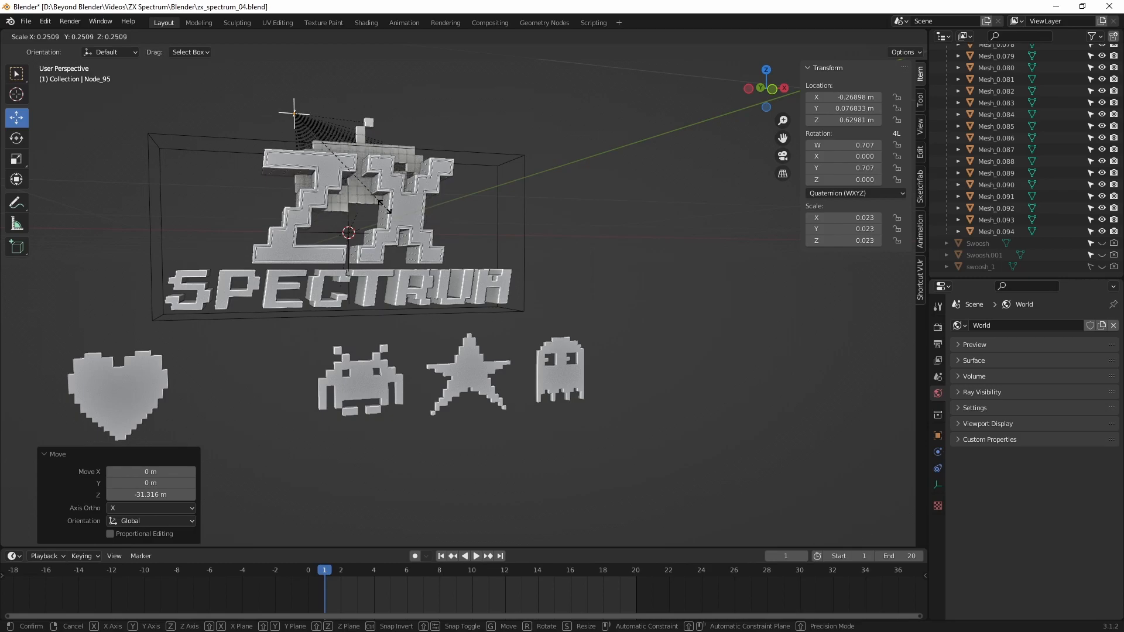
left_click(355, 191)
key("KP_1")
left_click_drag(327, 93, 227, 323)
middle_click_drag(405, 351, 532, 309, "shift")
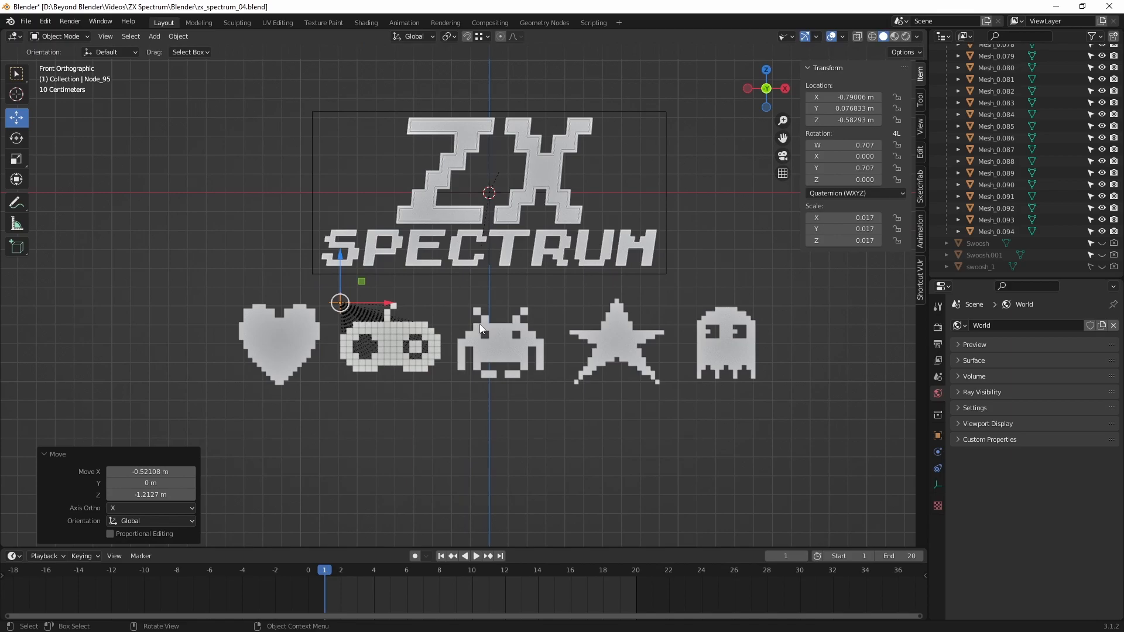
Step: Enlarge the controller to a Node_95 scale of about 0.021 and shift it toward the Heart to about X -0.92 m
key("s")
left_click(550, 322)
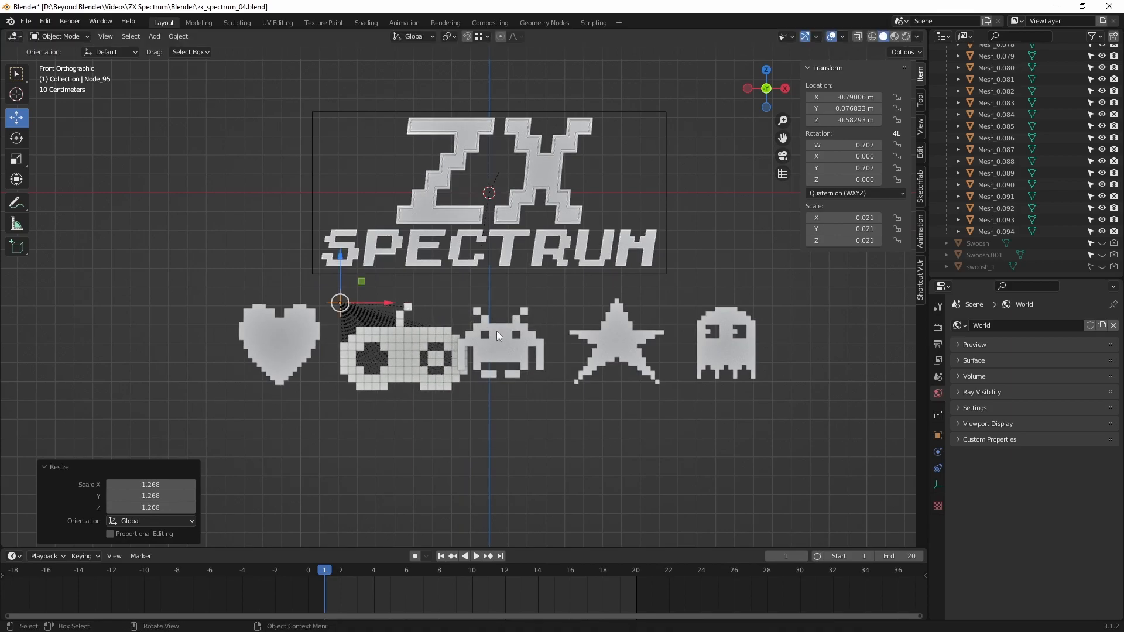
left_click_drag(384, 302, 360, 303)
Step: Move the Heart away from the controller to about X -1.314 m
left_click(283, 335)
left_click_drag(320, 339, 287, 346)
scroll(447, 434, "up", 4)
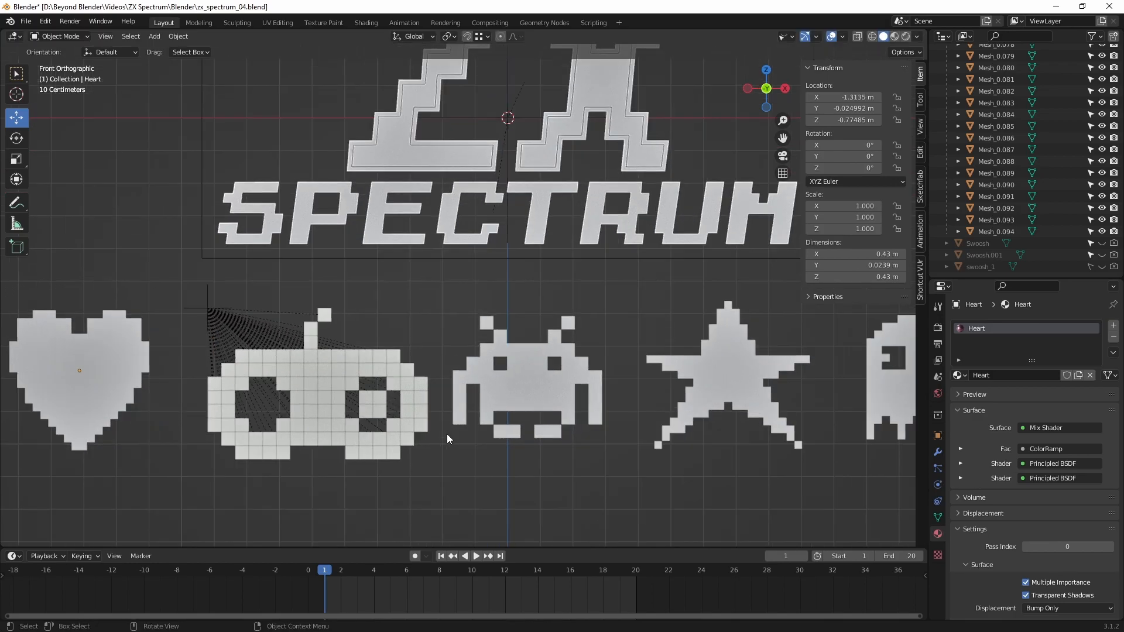
Step: Align the controller in depth with the other icons by moving Node_95 along Y to about -0.029 m
scroll(455, 386, "down", 5)
middle_click_drag(462, 381, 627, 283)
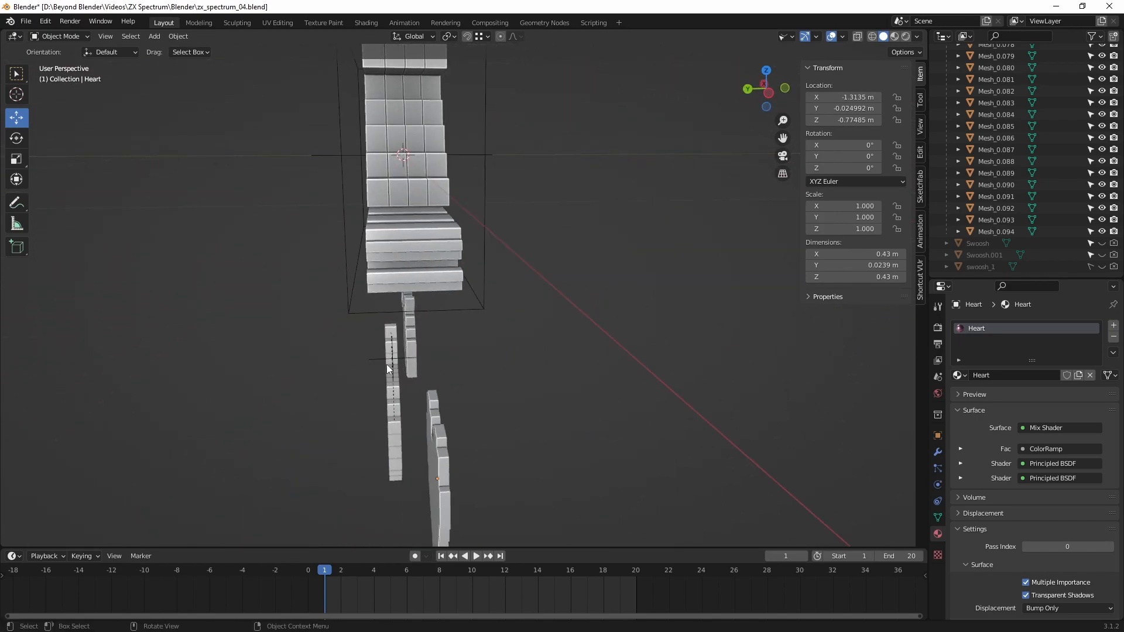
left_click(383, 363)
key("g")
key("y")
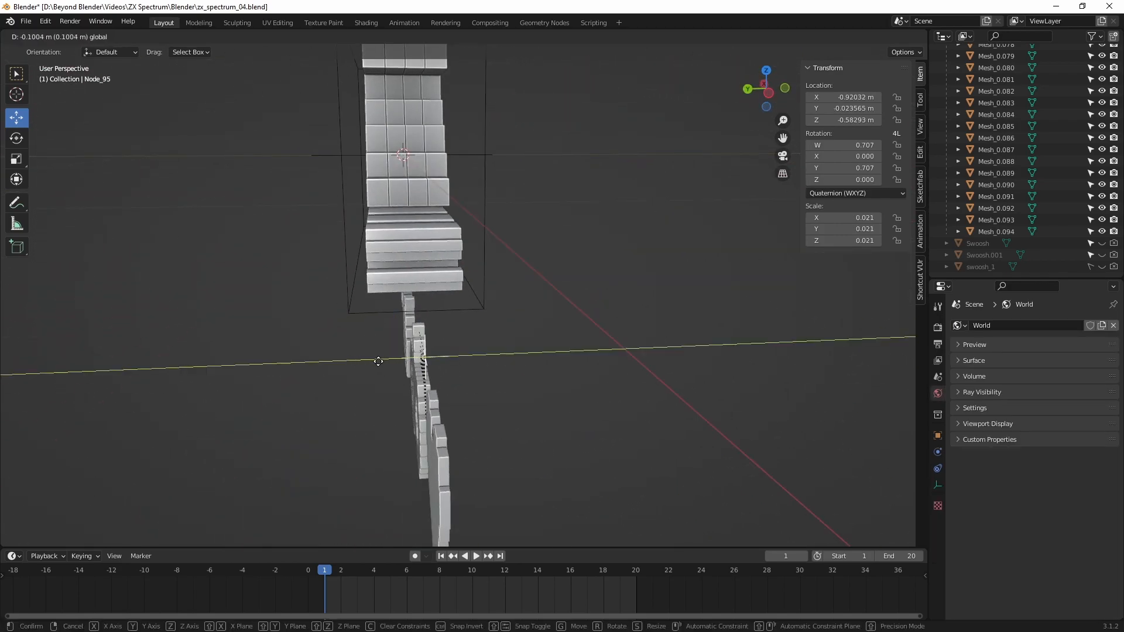
left_click(383, 362)
Step: Nudge the controller to about X -0.978 m, Z -0.52 m and save the file
middle_click_drag(390, 365, 353, 323)
left_click_drag(298, 269, 285, 256)
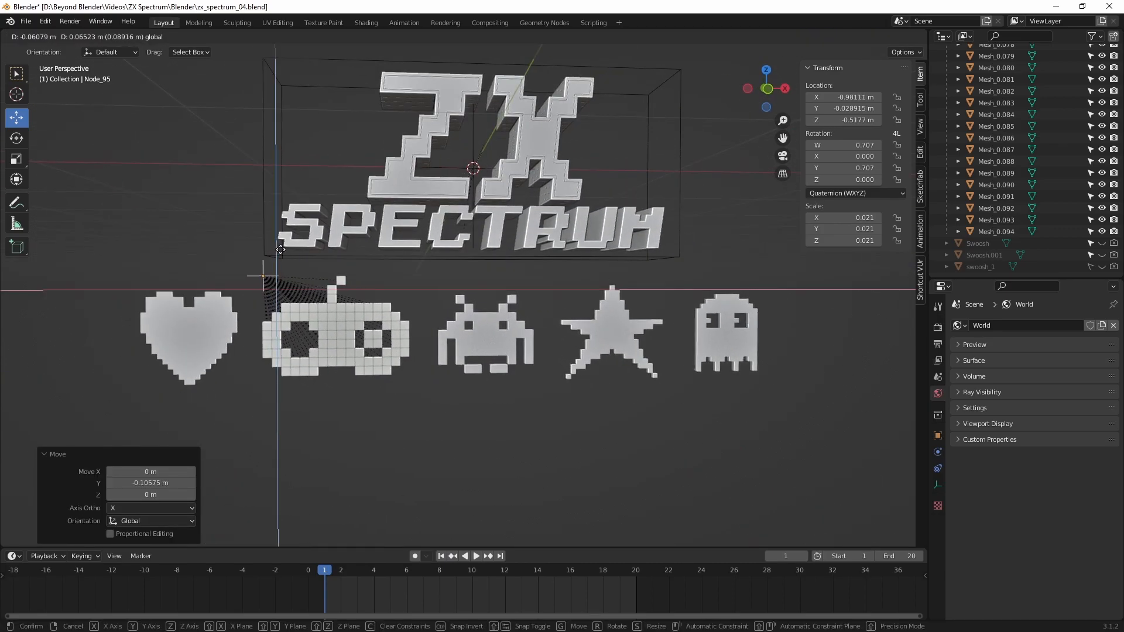
key("ctrl+s")
Step: Switch the viewport to Material Preview to check the logo and icon materials
middle_click_drag(493, 407, 580, 398)
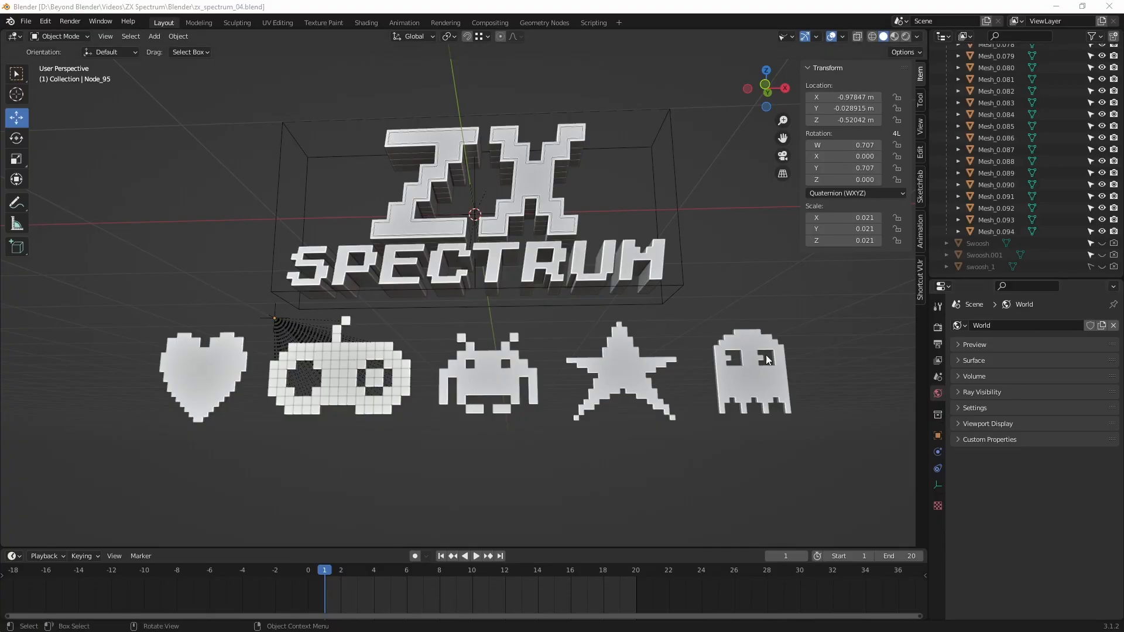
left_click(894, 37)
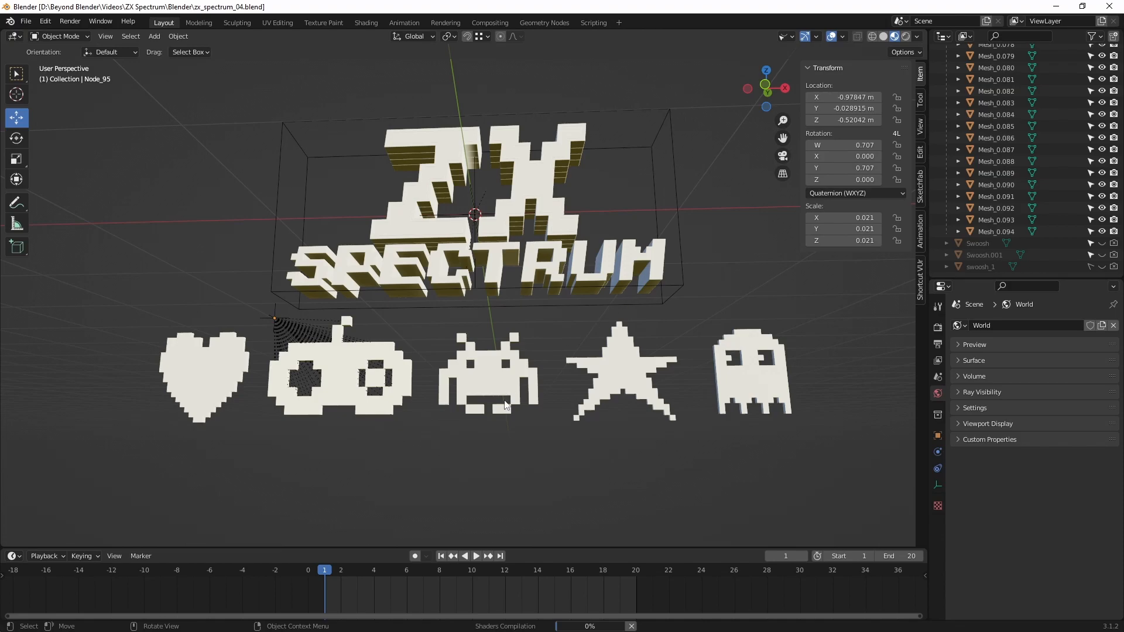
middle_click_drag(484, 444, 518, 464)
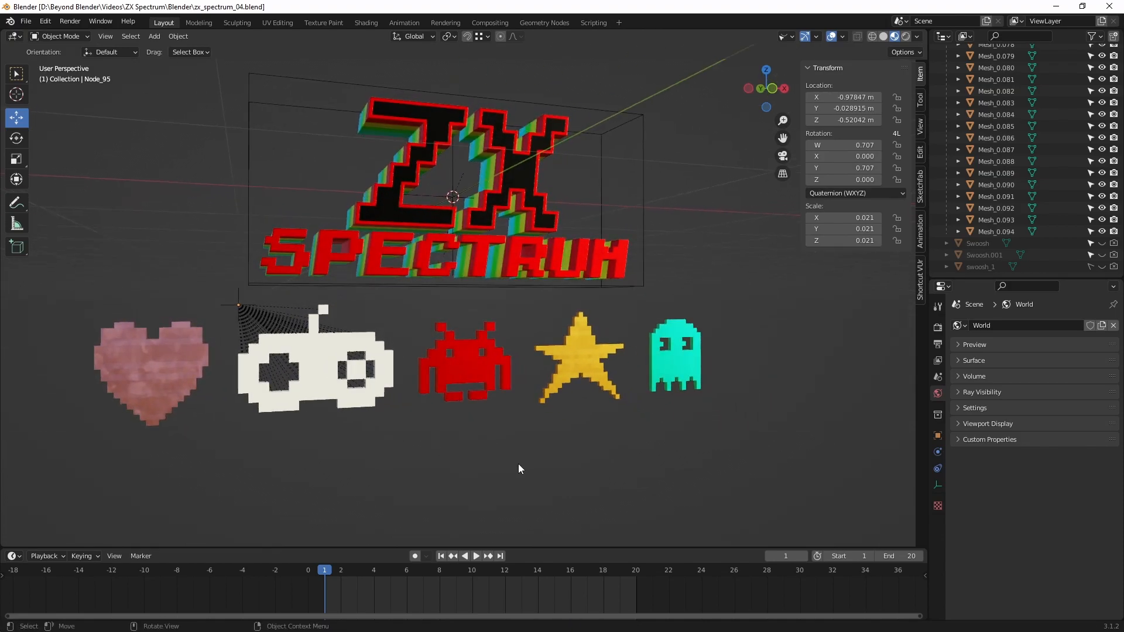
Step: Join all of the controller's cubes into a single mesh and inspect the joined object
left_click(341, 345)
left_click_drag(402, 434, 236, 311)
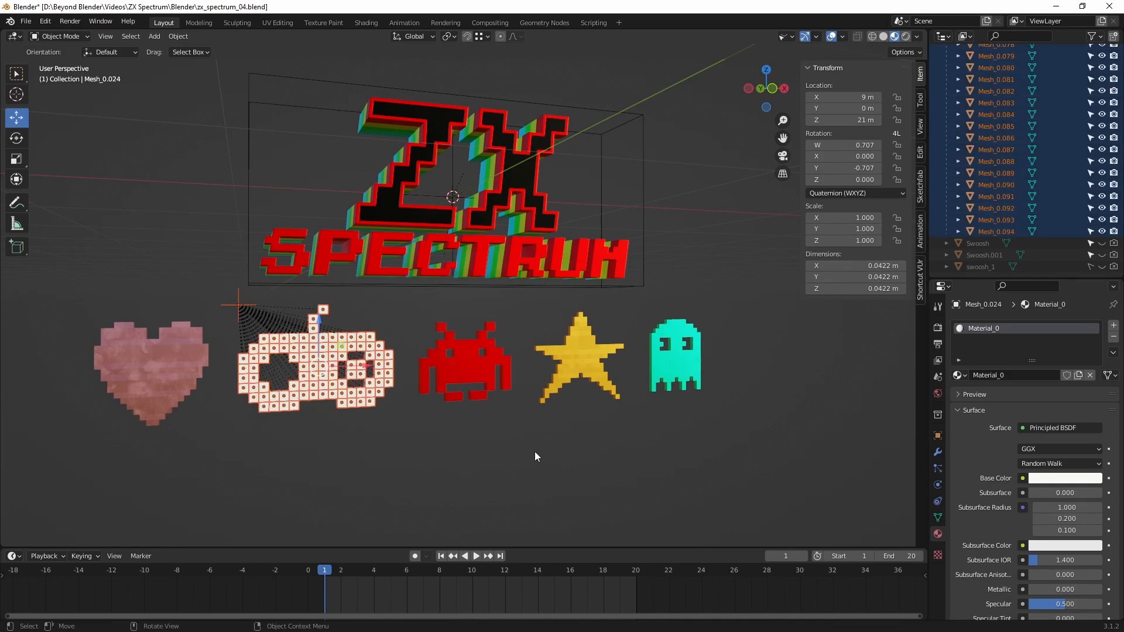
left_click(355, 353, "shift")
key("ctrl+j")
left_click(381, 447)
middle_click_drag(382, 447, 363, 420)
left_click(376, 373)
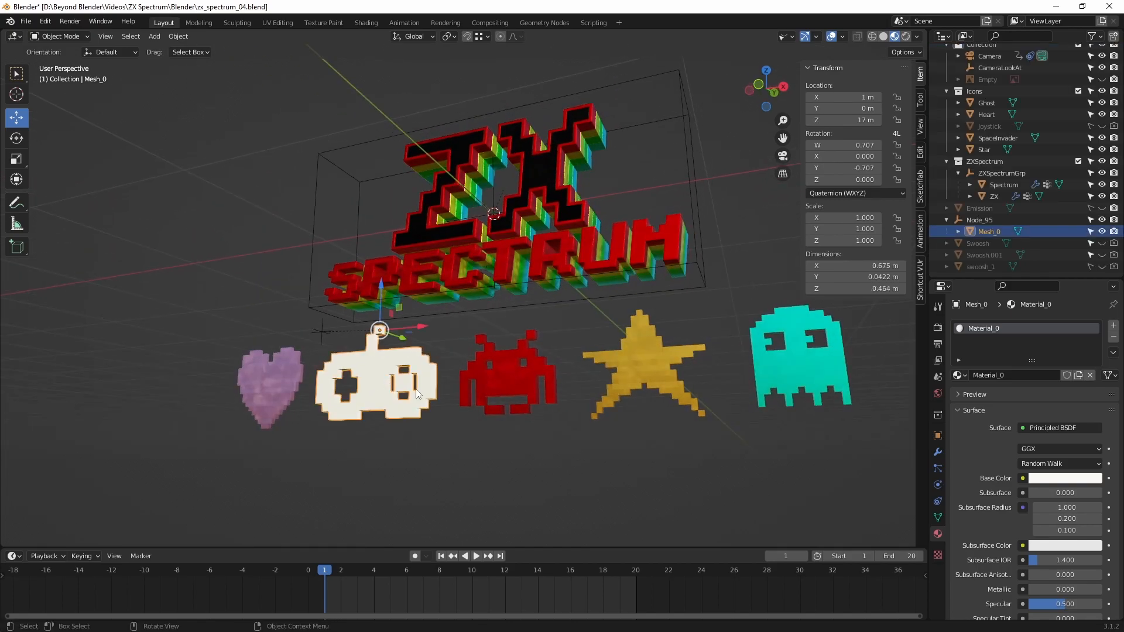
key("Tab")
key("Tab")
middle_click_drag(430, 406, 530, 443)
Step: Detach the joined controller Mesh_0 from Node_95 with Clear Parent
left_click(378, 413)
left_click(273, 297)
left_click(330, 347)
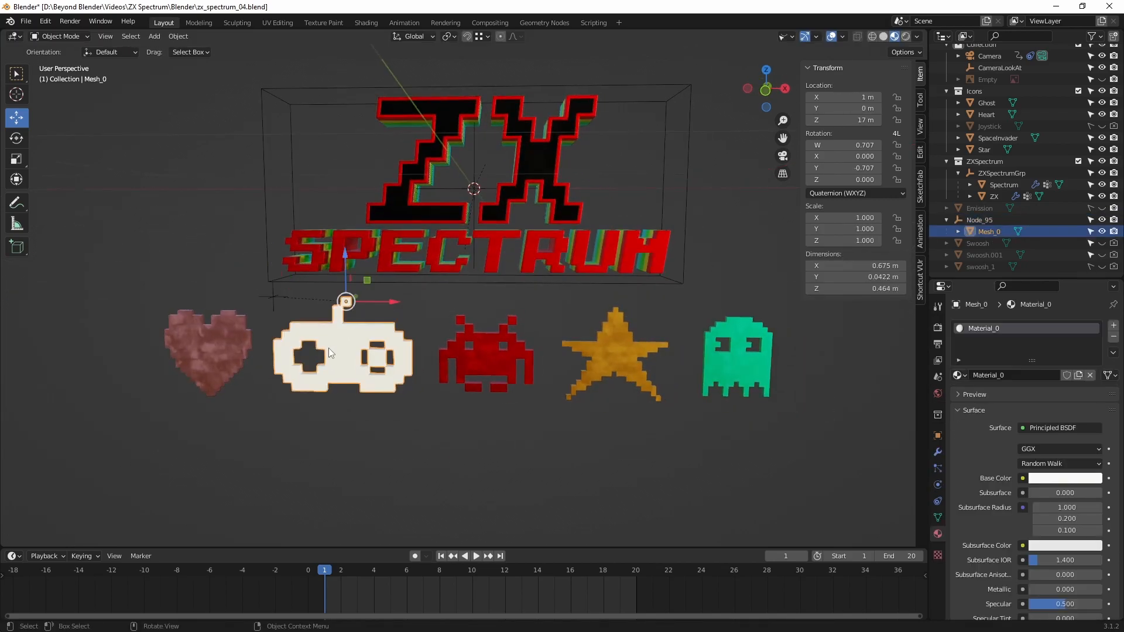
key("alt+p")
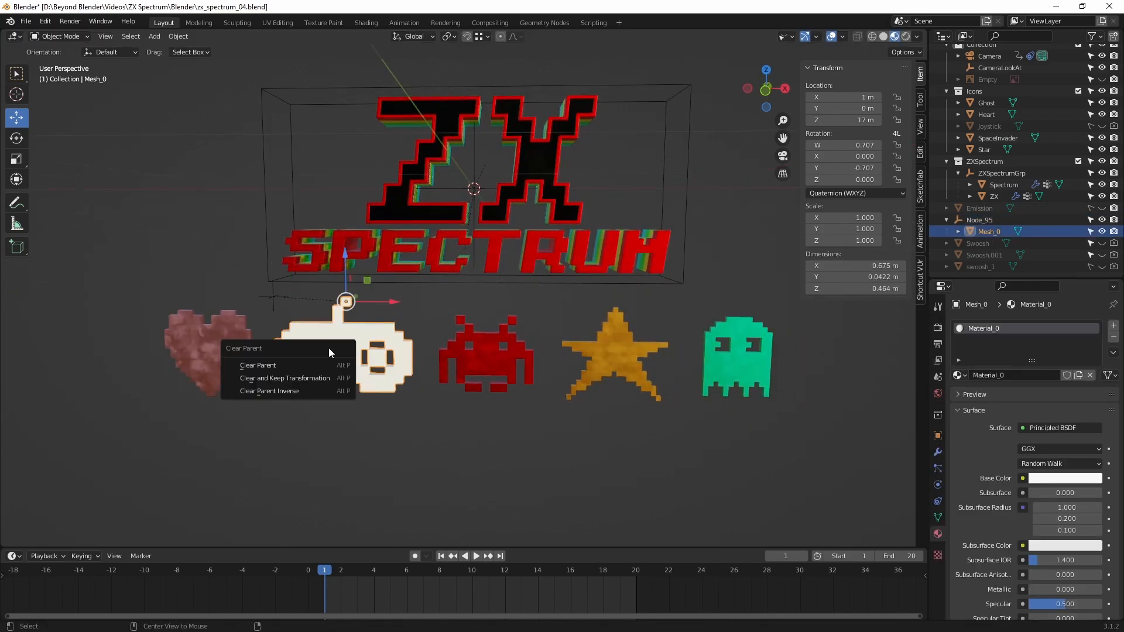
left_click(292, 365)
Step: Start the Shortcut VUr key display and return to the object's transform properties
left_click(920, 276)
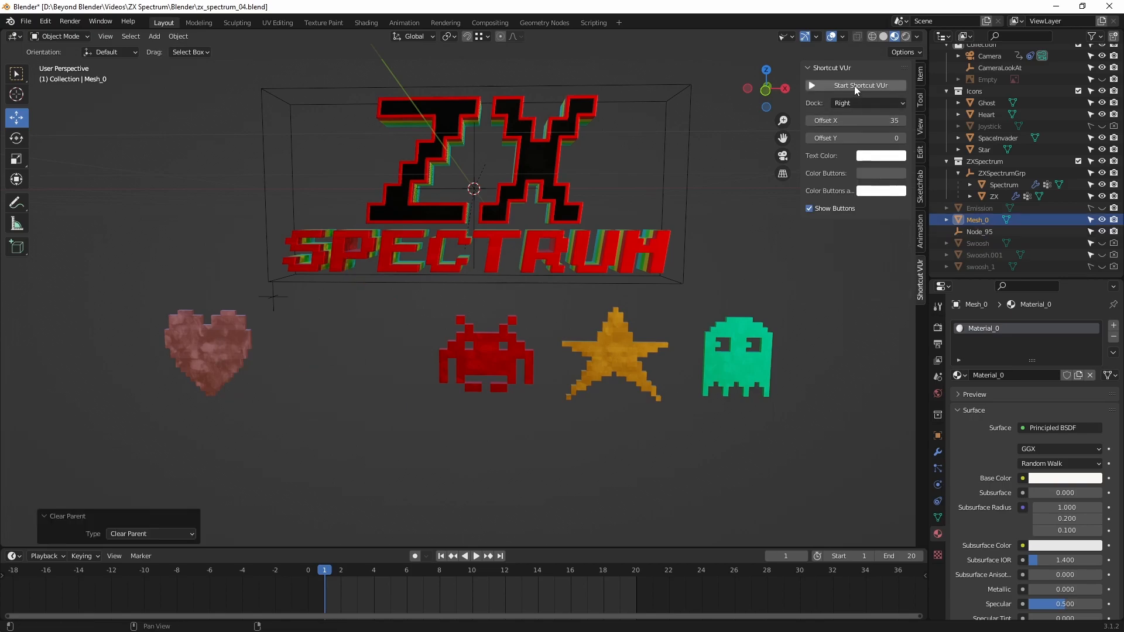
left_click(923, 74)
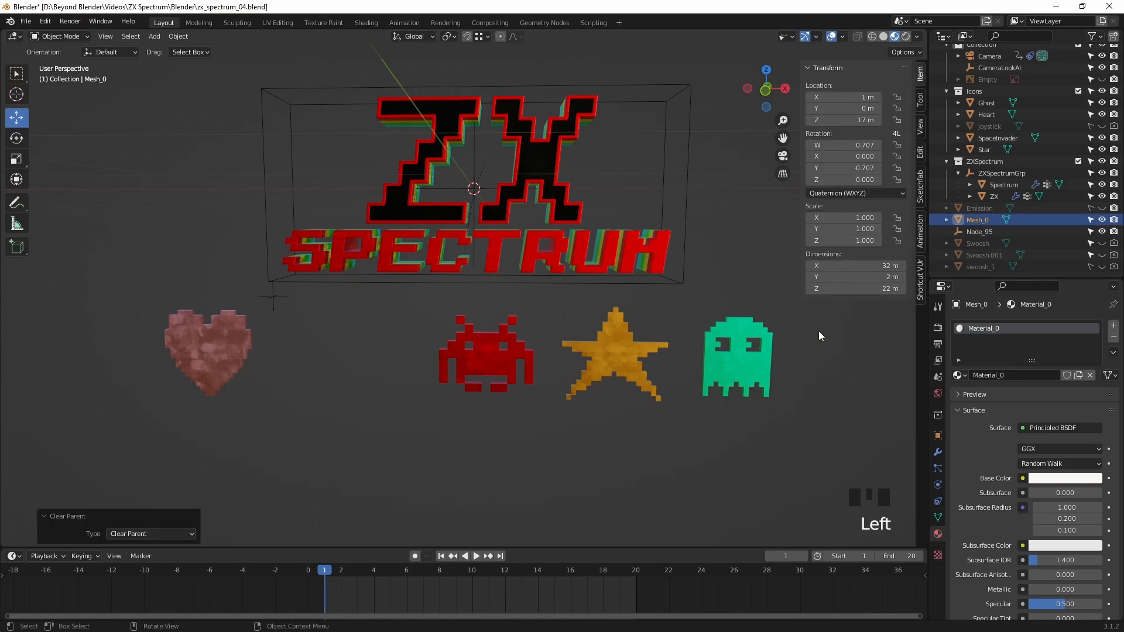
Step: Rotate Mesh_0 by 90° around the global Y axis so the controller lies horizontally
left_click(980, 217)
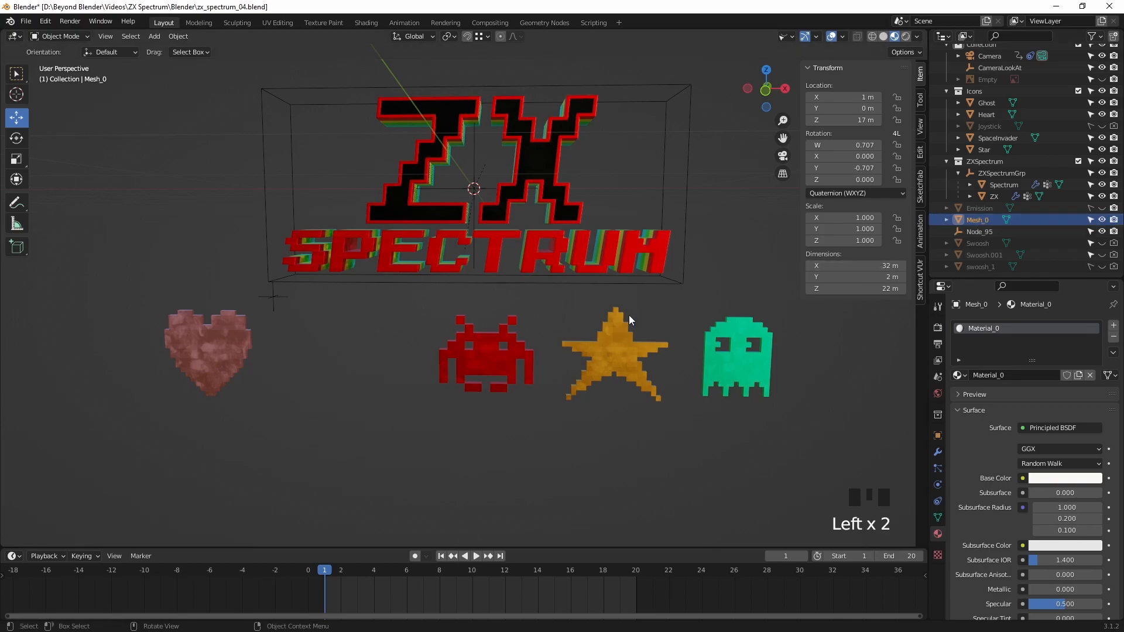
key("KP_Decimal")
scroll(626, 313, "down", 1)
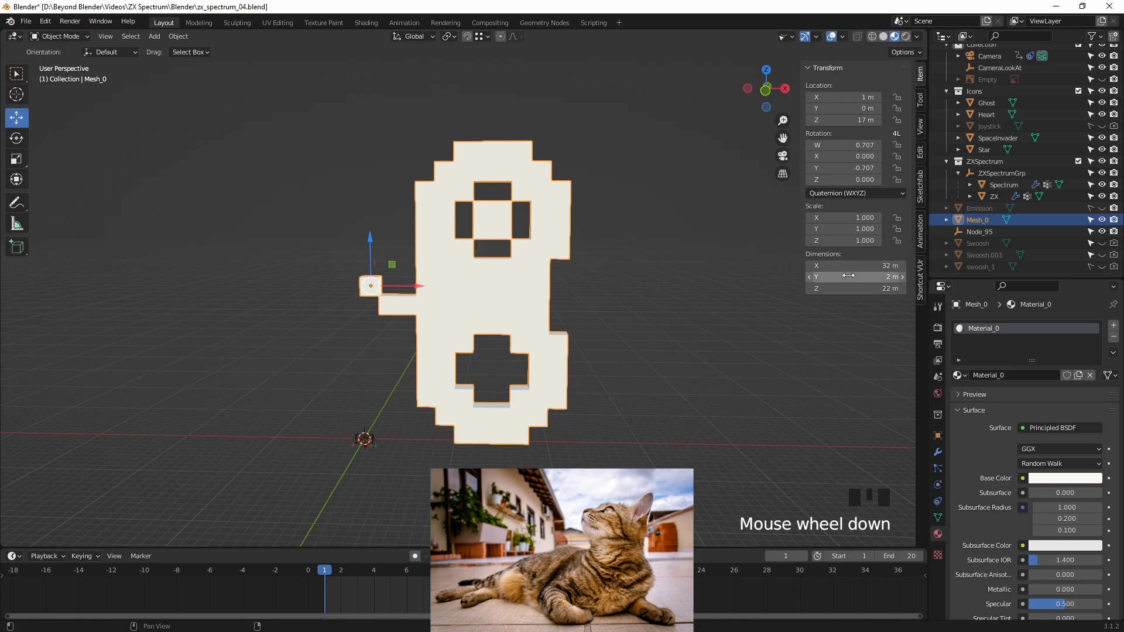
left_click(17, 138)
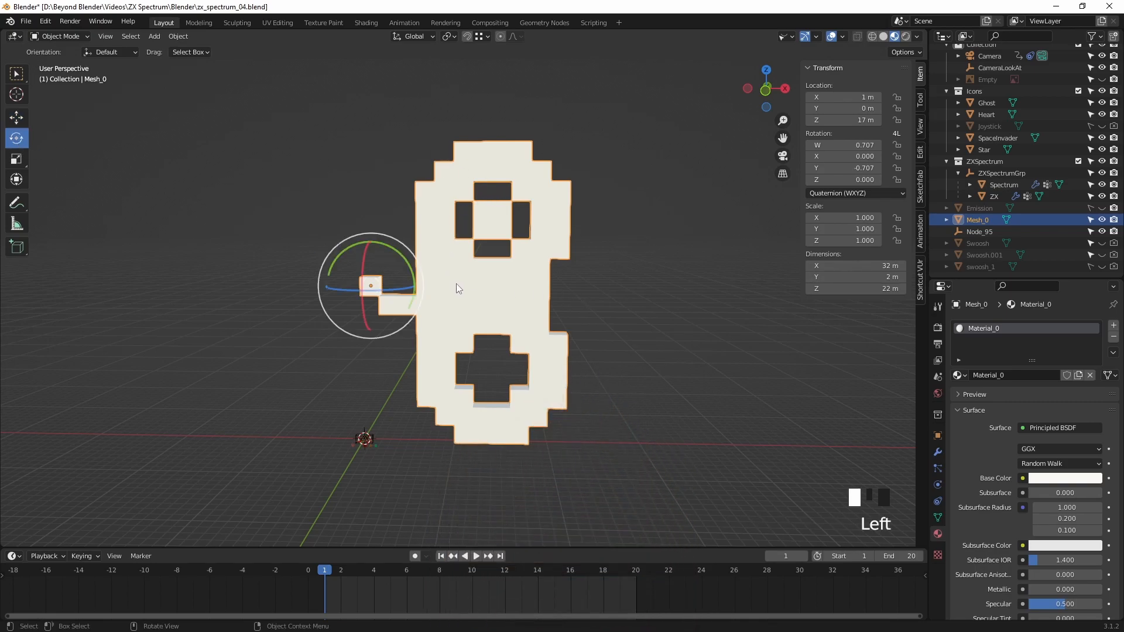
left_click_drag(389, 247, 439, 323)
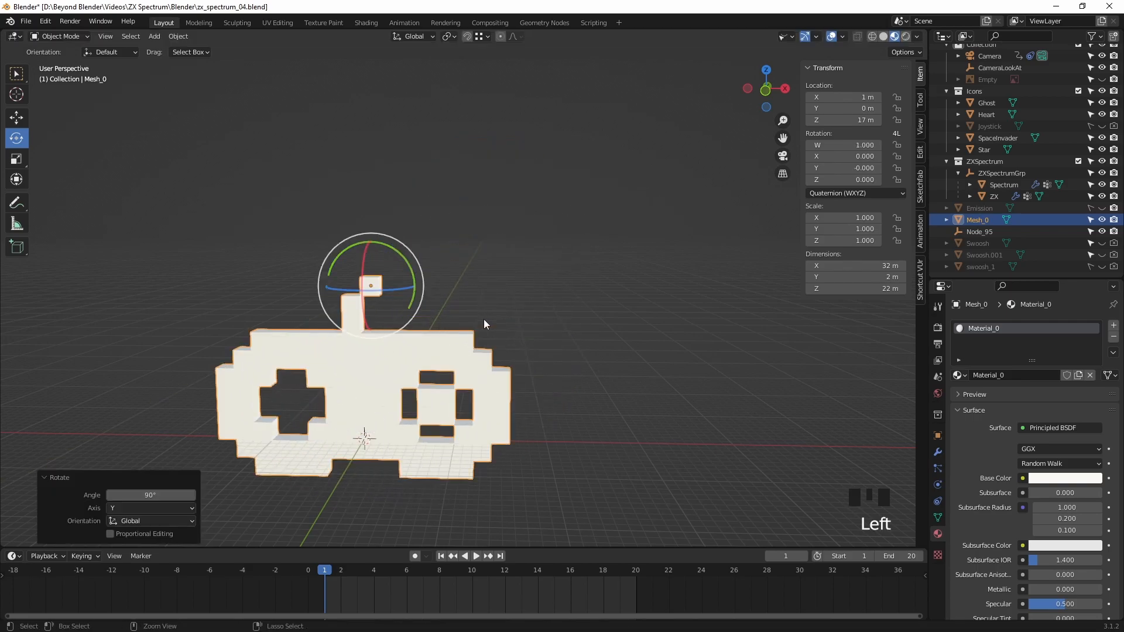
Step: Scale Mesh_0 down to about 0.053 and move it near the logo at about X -0.519 m, Z -0.06 m
key("s")
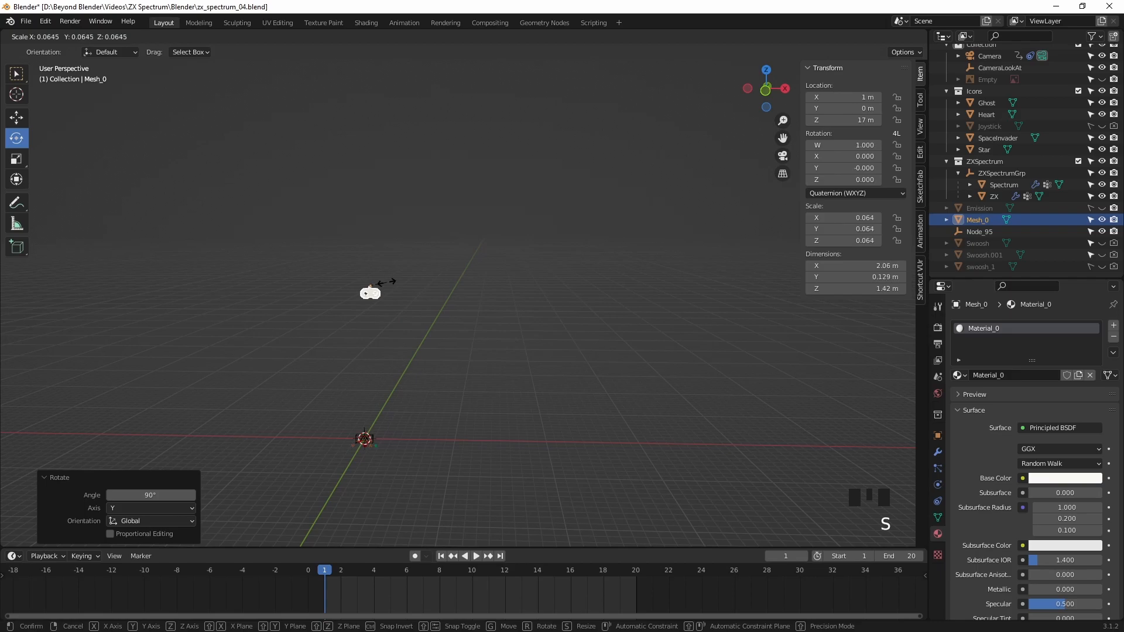
left_click(385, 287)
key("KP_1")
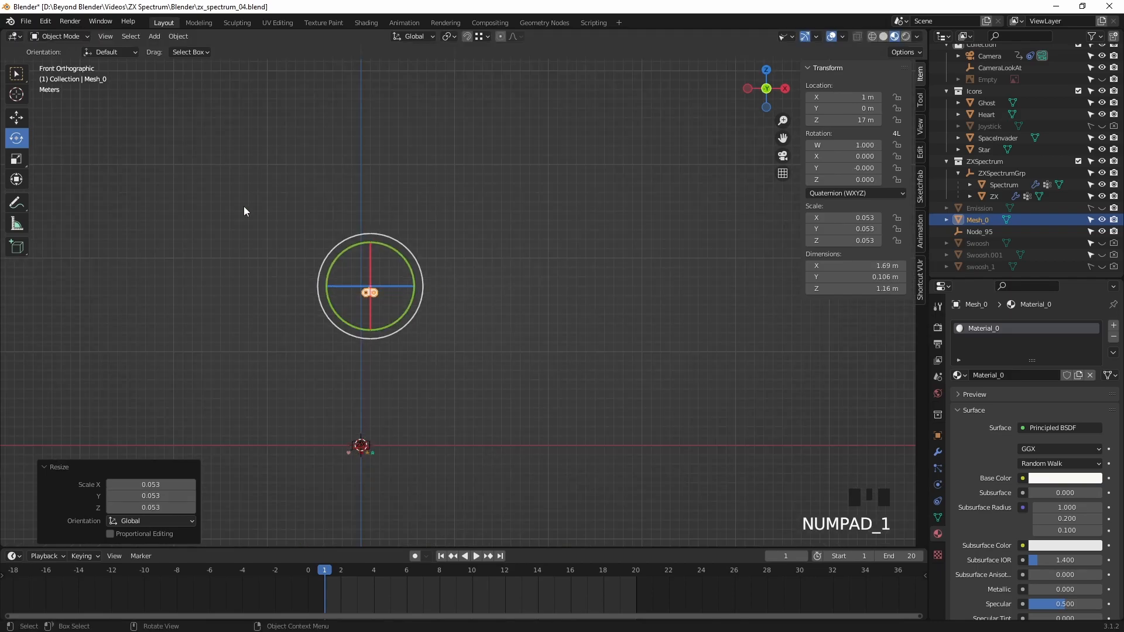
left_click(19, 120)
scroll(374, 381, "up", 2)
middle_click_drag(374, 381, 482, 212, "shift")
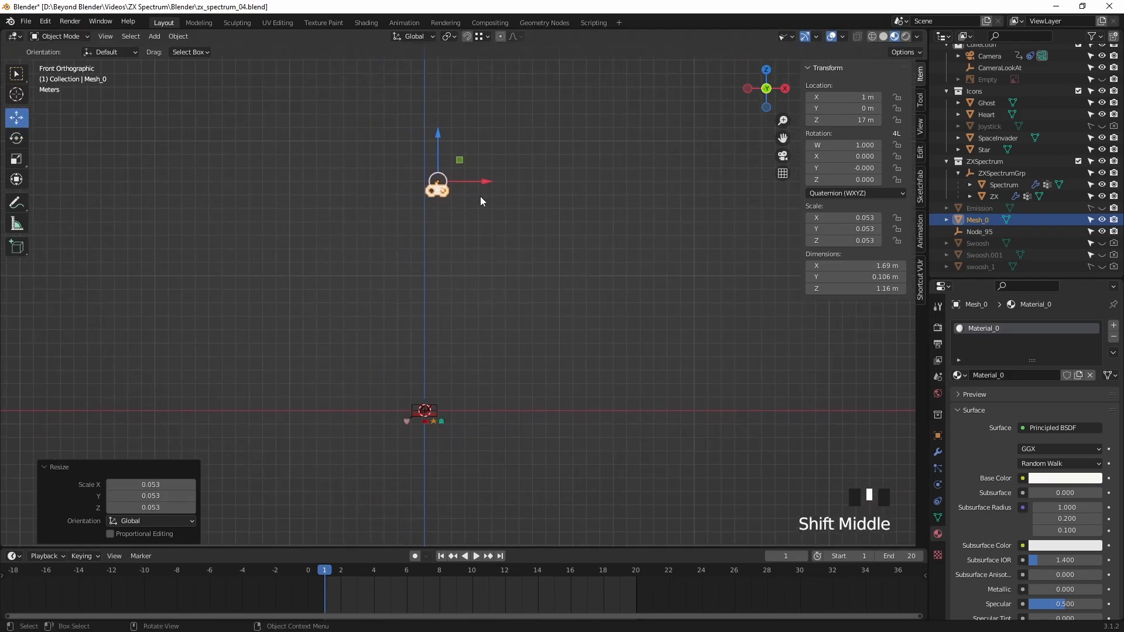
left_click_drag(459, 159, 433, 395)
Step: Scale Mesh_0 down to about 0.018 and move it between the heart and the space invader, about X -0.631 m, Z -0.578 m
scroll(413, 440, "up", 6)
middle_click_drag(386, 498, 461, 338, "shift")
scroll(496, 250, "up", 3)
scroll(497, 241, "up", 5)
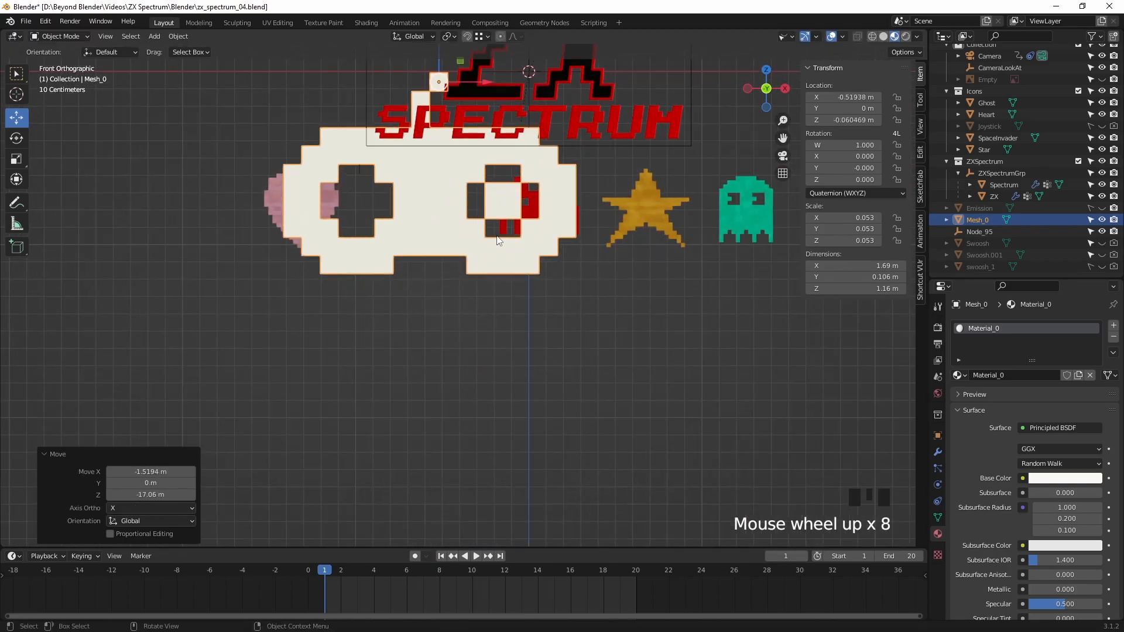
middle_click_drag(496, 242, 499, 368, "shift")
key("s")
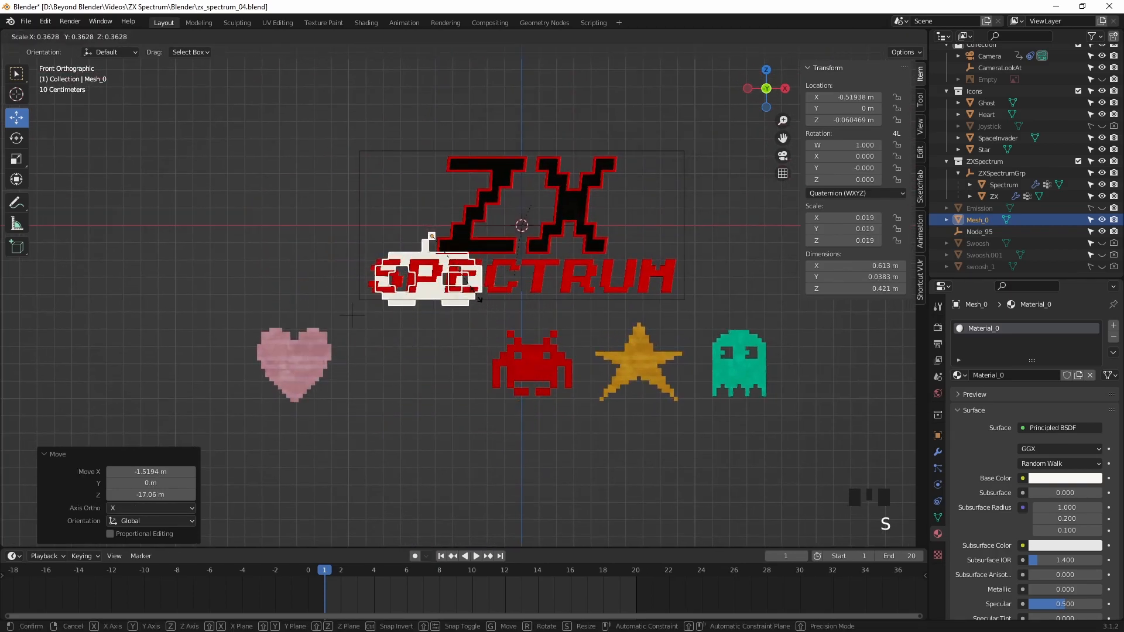
left_click(468, 275)
left_click_drag(453, 214, 433, 304)
key("s")
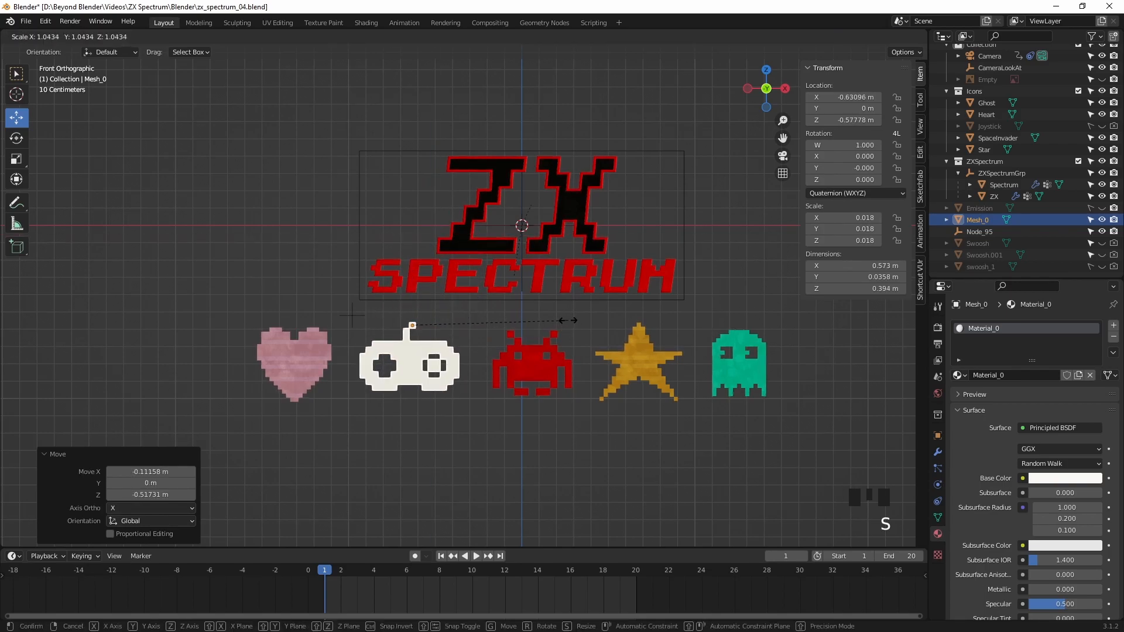
left_click(567, 319)
Step: Apply the scale and the rotation to the controller Mesh_0
middle_click_drag(503, 442, 580, 450)
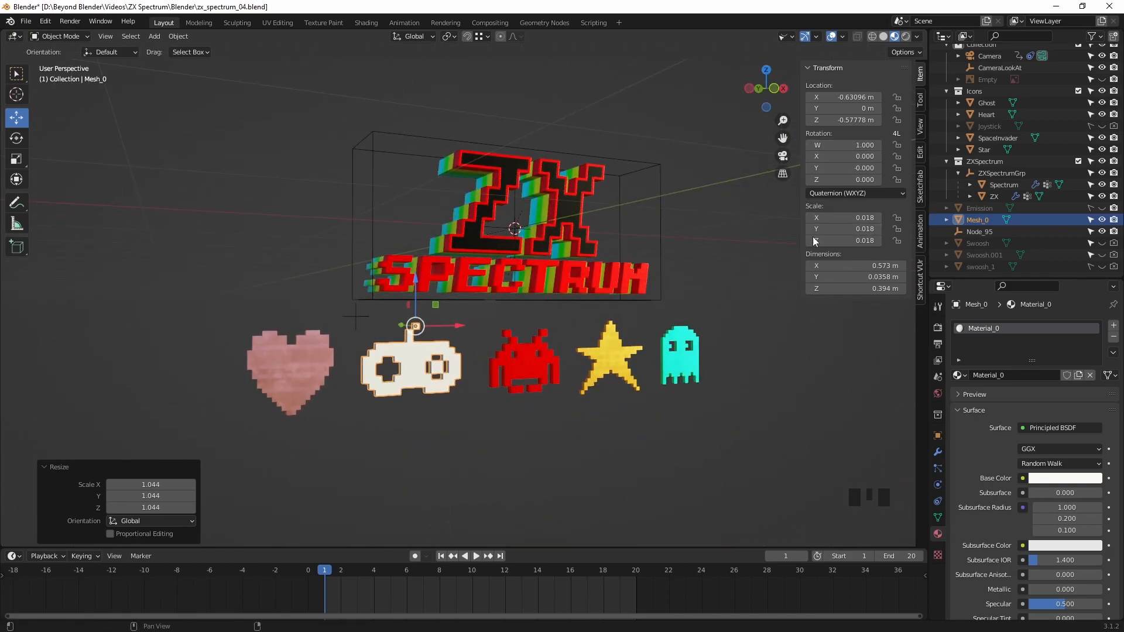
key("ctrl+a")
left_click(506, 303)
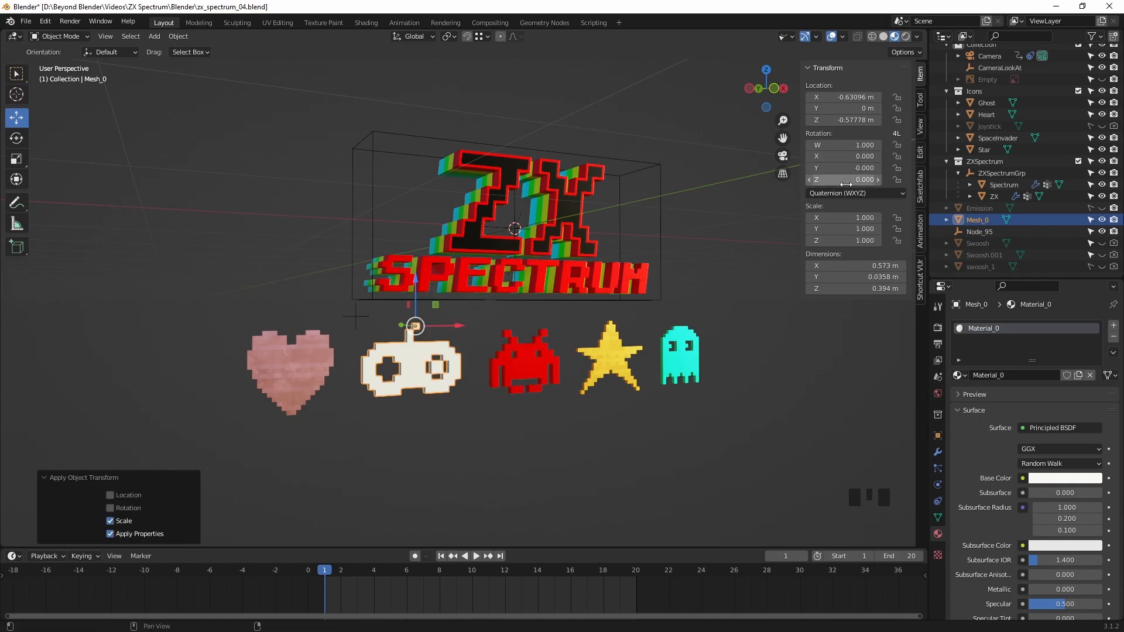
key("ctrl+a")
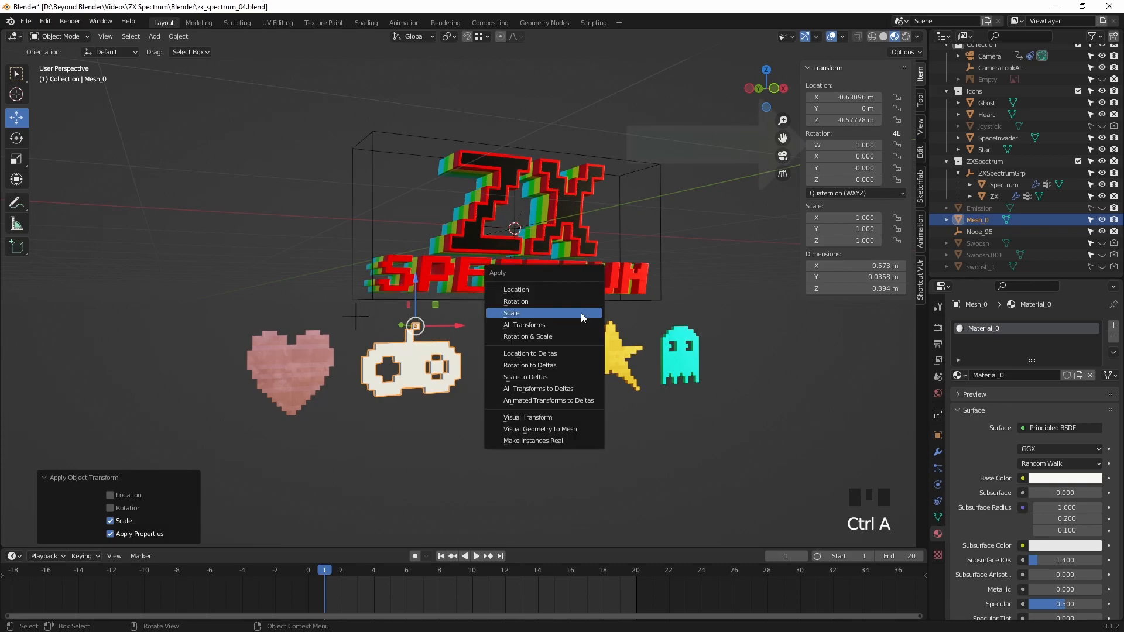
left_click(524, 296)
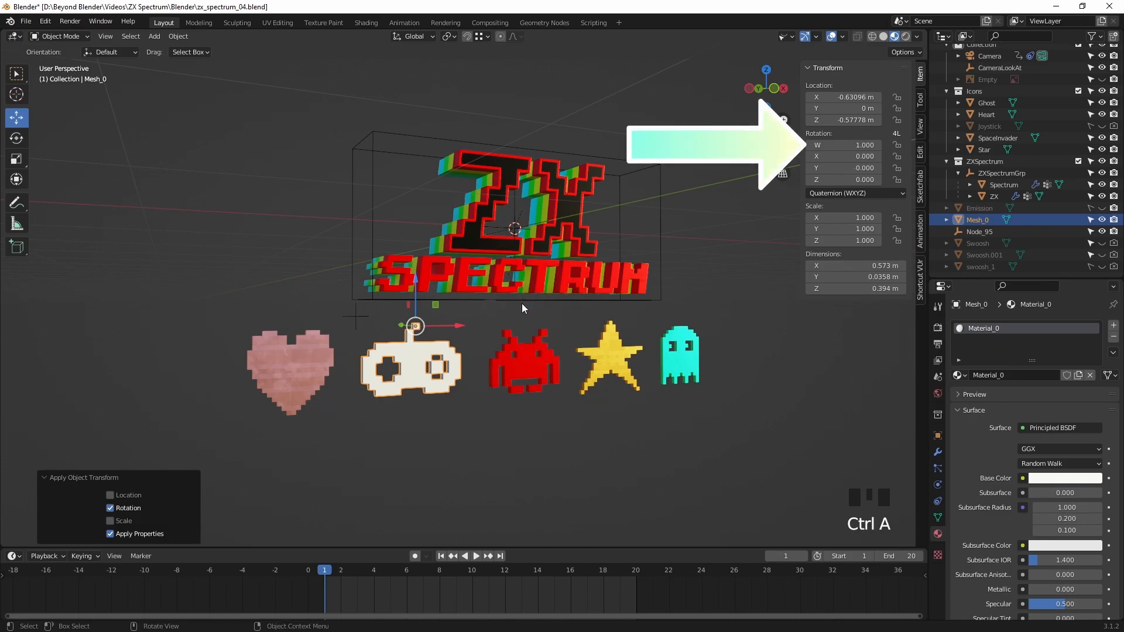
Step: Compare the rotation values of the controller with those of the neighbouring space invader icon
left_click(465, 430)
left_click(443, 363)
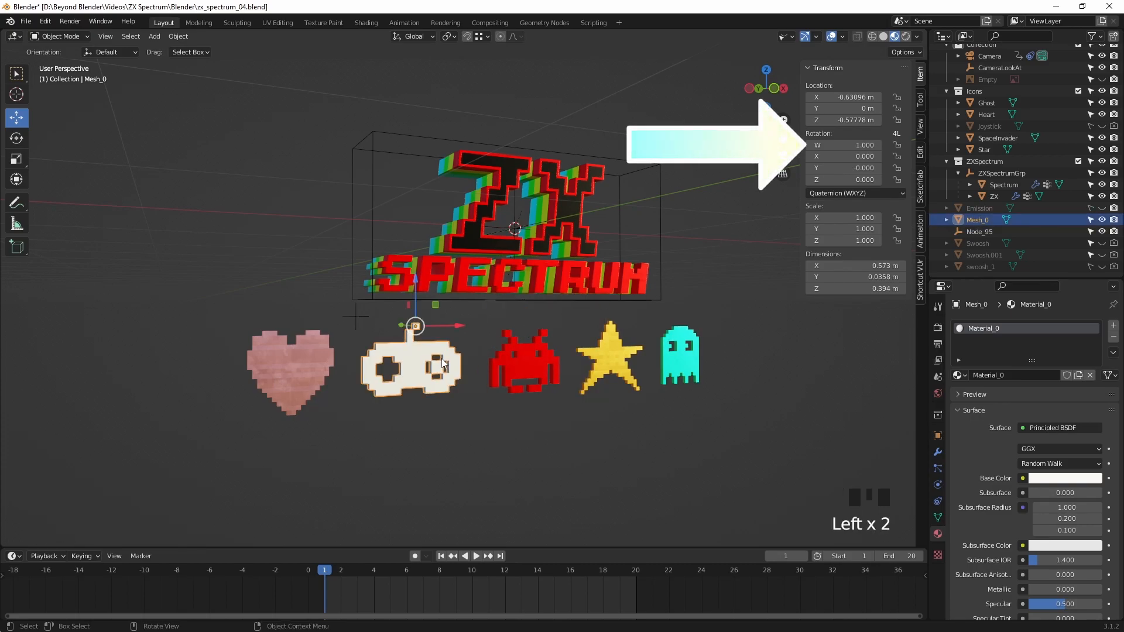
left_click(523, 360)
left_click(436, 368)
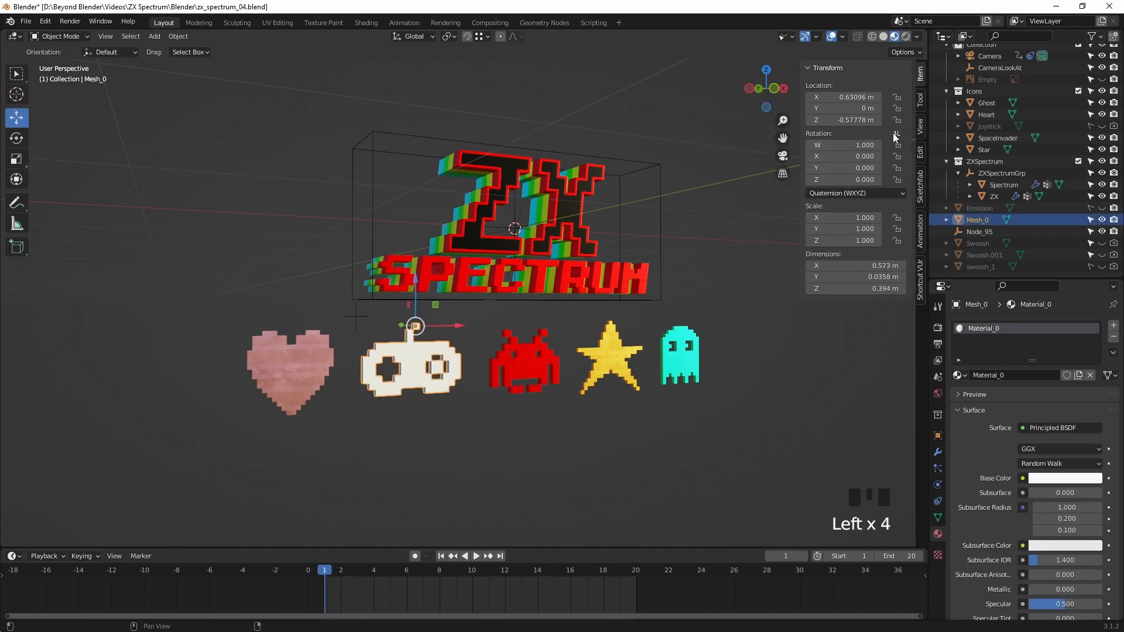
middle_click_drag(602, 490, 527, 468)
left_click(544, 471)
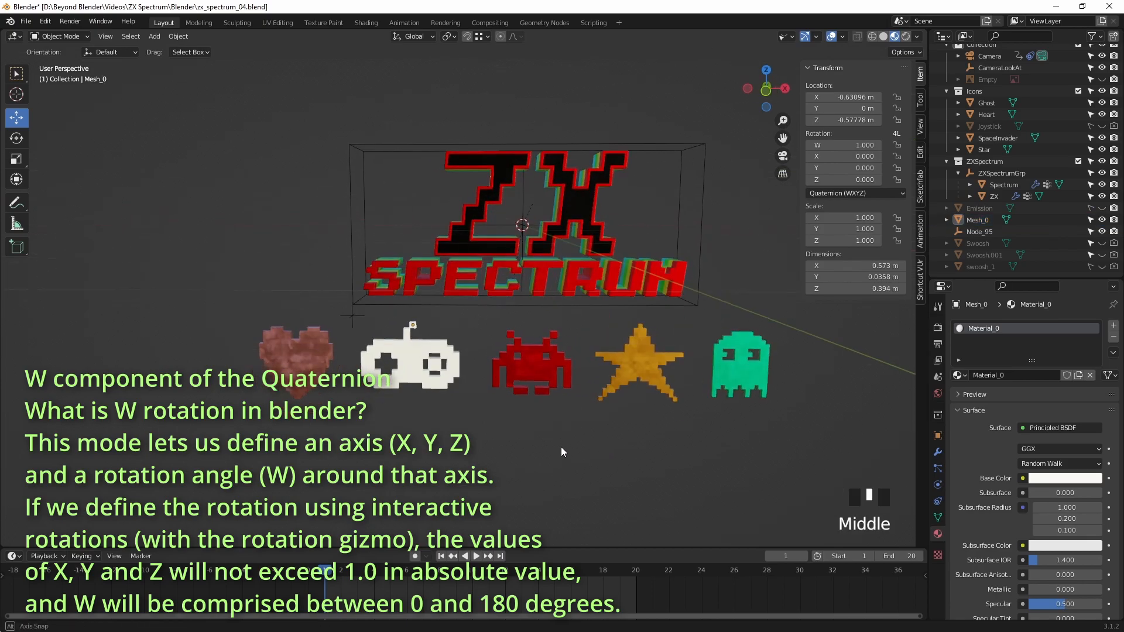
Step: Switch the viewport to rendered shading with a close view of the controller
left_click(905, 37)
mouse_move(489, 417)
middle_mouse_down()
mouse_move(532, 390)
mouse_move(501, 419)
mouse_move(624, 301)
mouse_move(638, 314)
mouse_move(608, 323)
mouse_move(667, 321)
mouse_move(539, 345)
middle_mouse_up()
scroll(523, 405, "up", 5)
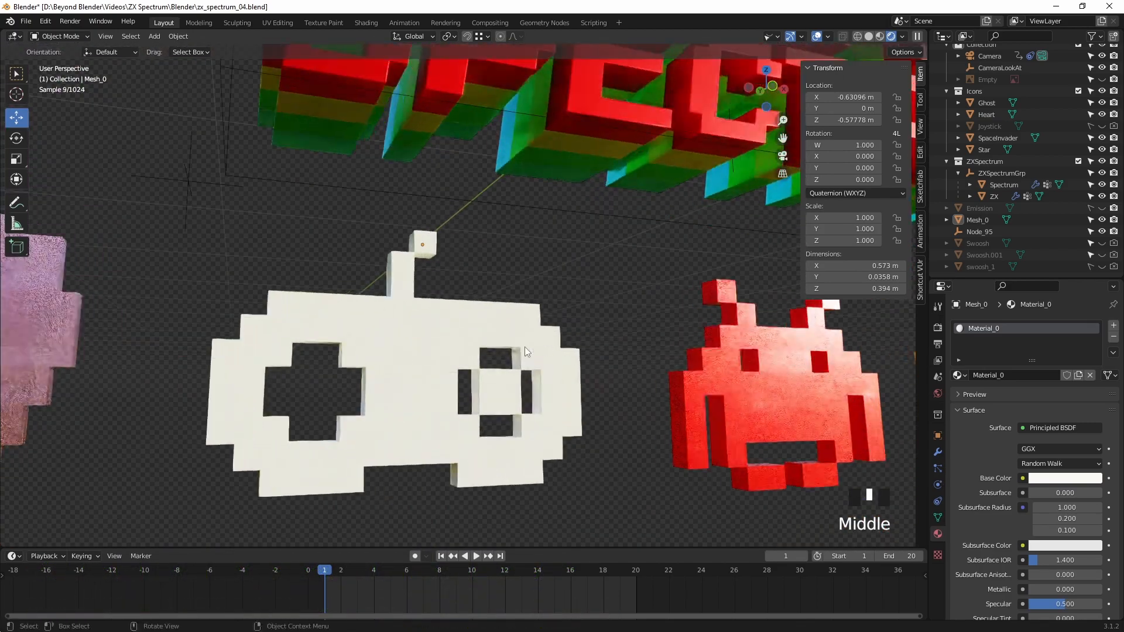
Step: Remove Material_0 from the controller and assign the existing Ghost material to it
left_click(539, 344)
left_click(936, 534)
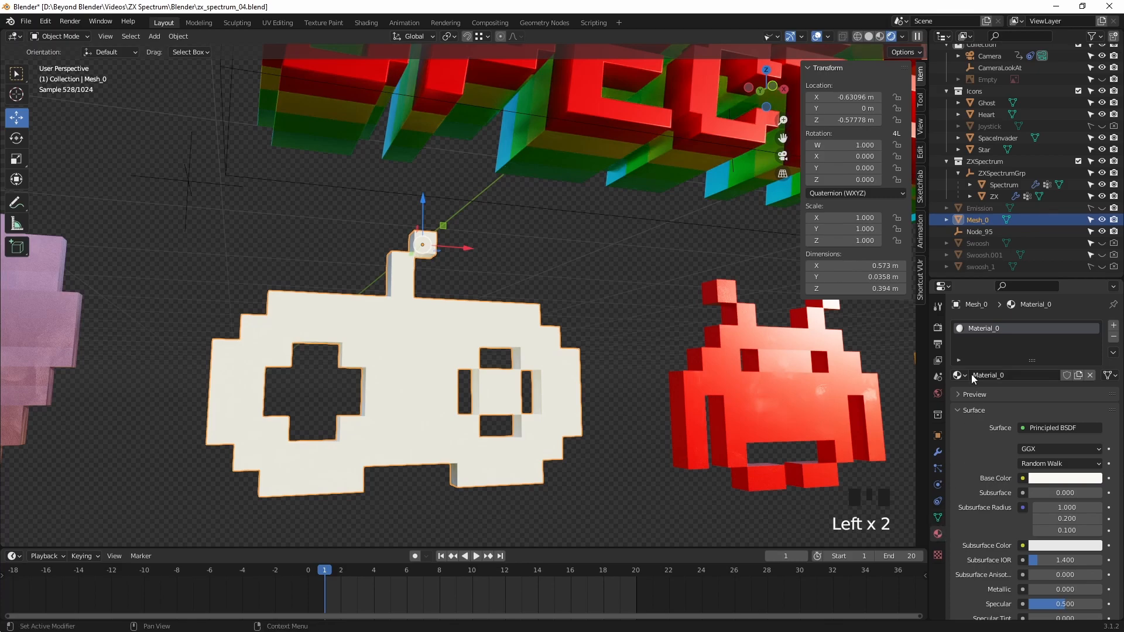
left_click(1113, 337)
left_click(958, 376)
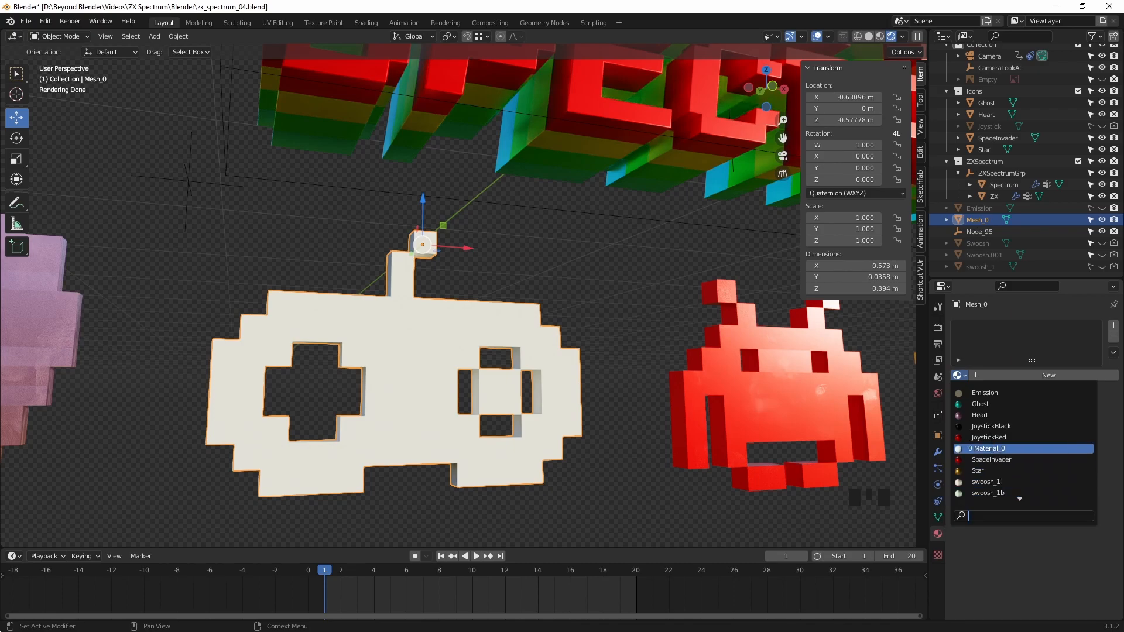
left_click(982, 405)
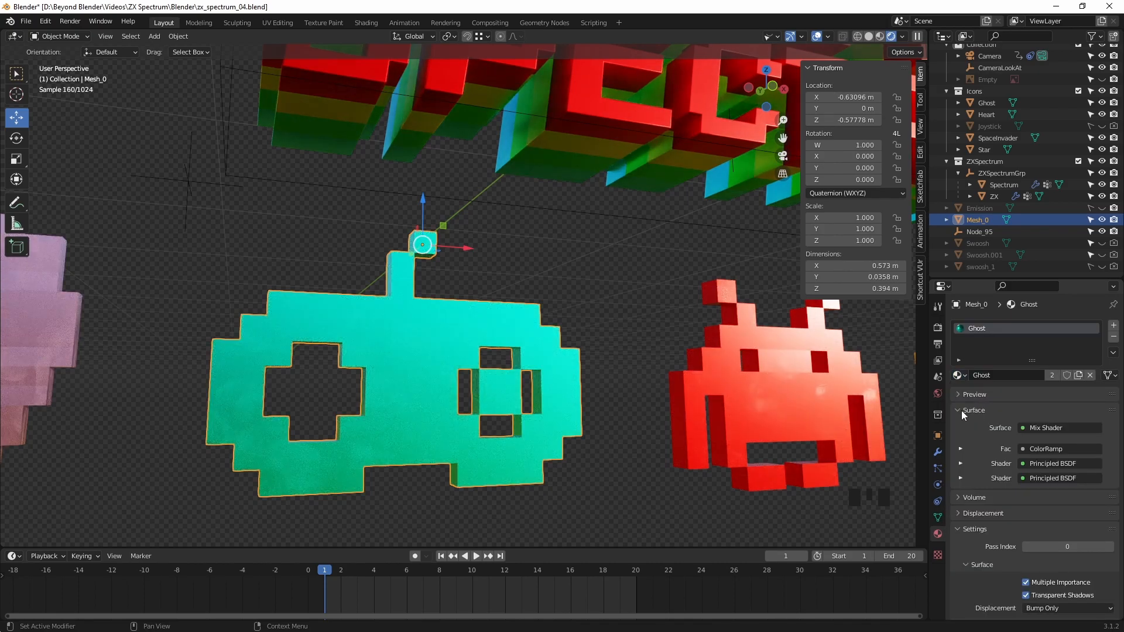
Step: Duplicate the controller's Ghost material as an independent copy and rename the copy Controller
scroll(549, 275, "down", 4)
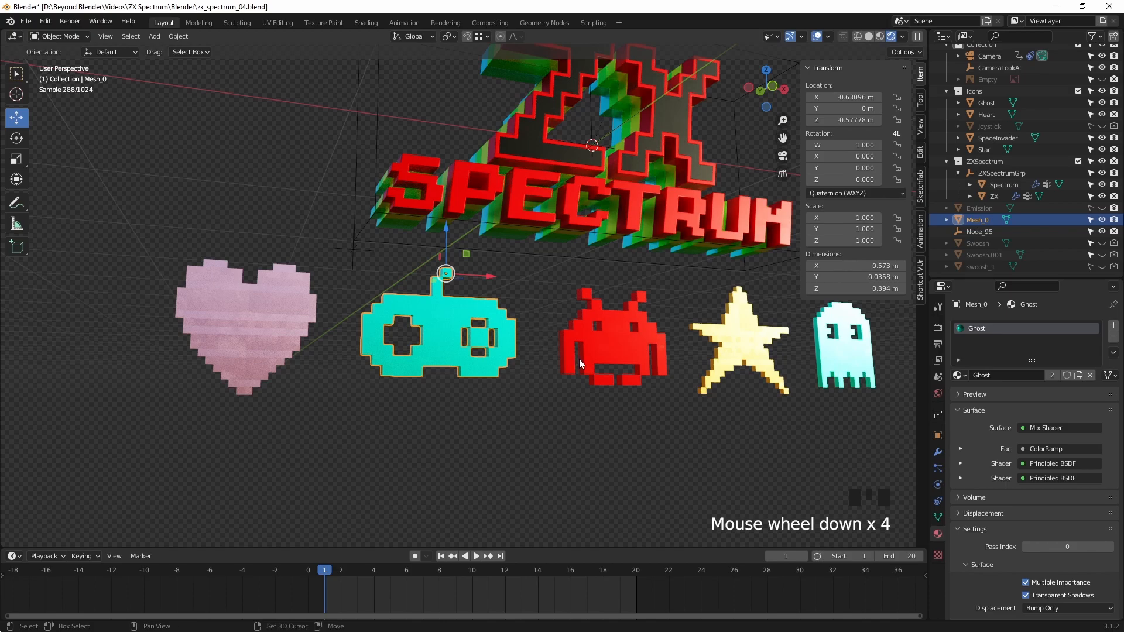
middle_click_drag(579, 359, 550, 359, "shift")
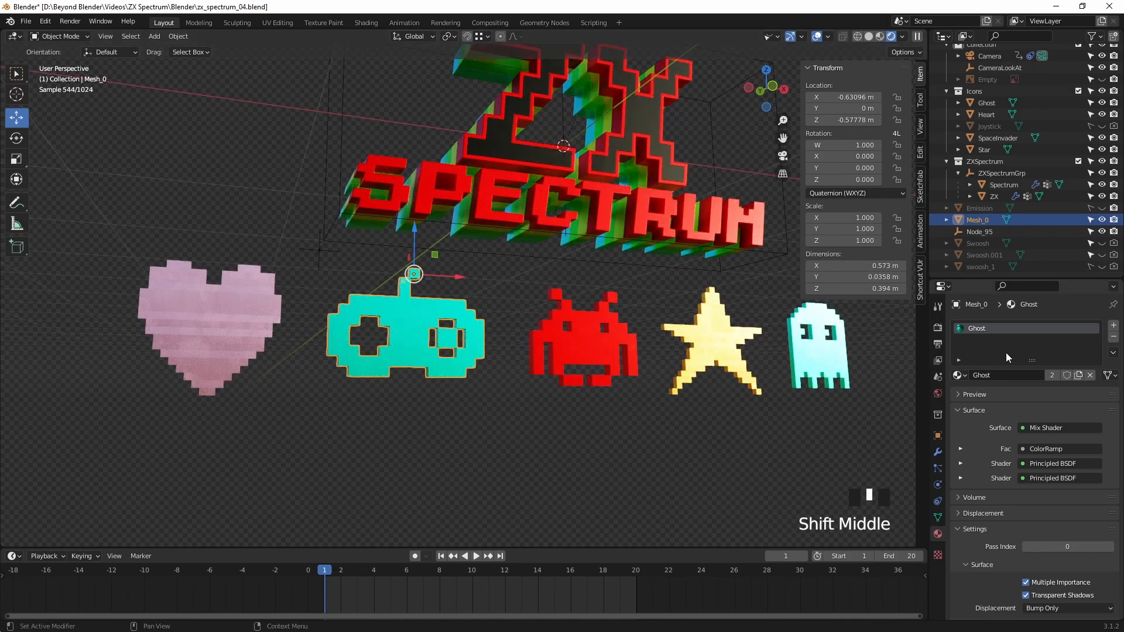
left_click(1079, 377)
left_click(1026, 375)
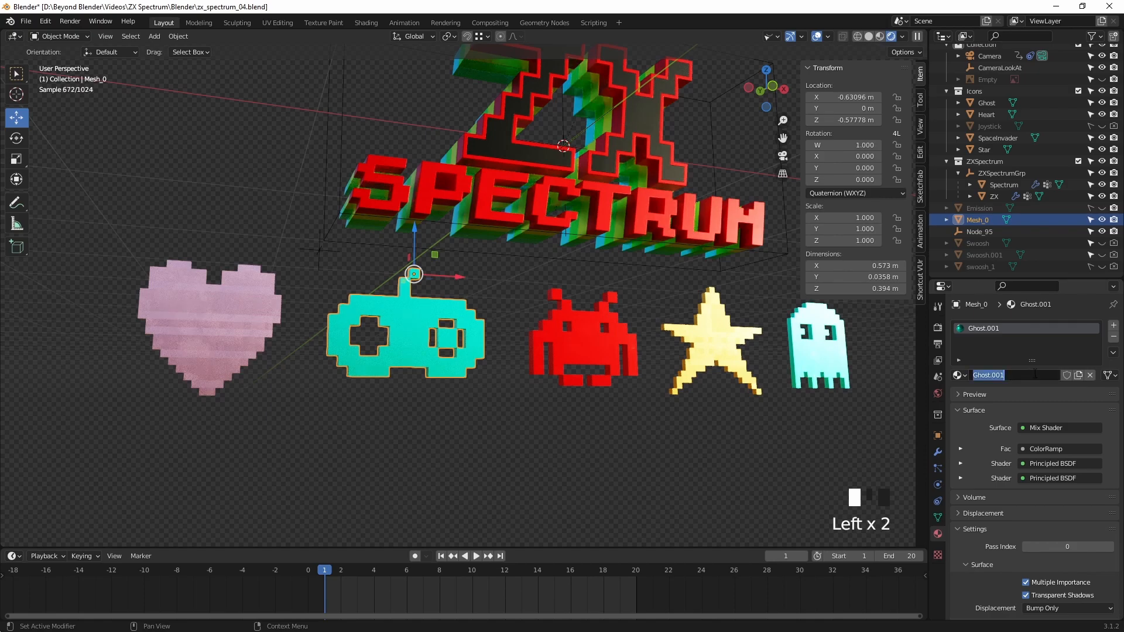
type("Jo")
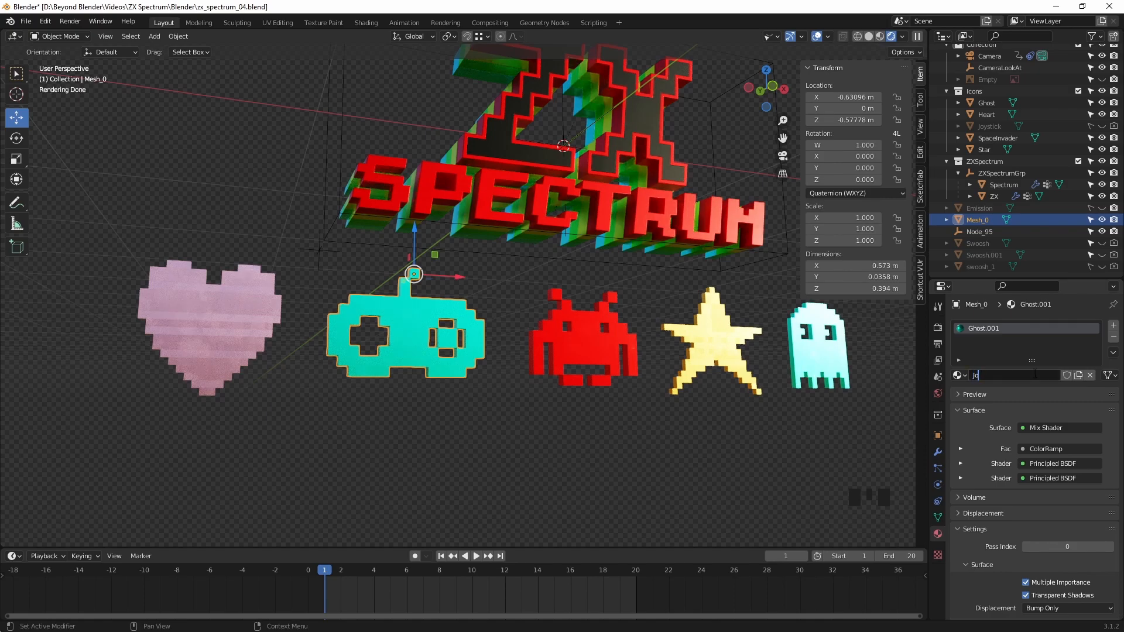
key("BackSpace")
key("BackSpace")
type("Cortroller")
key("Return")
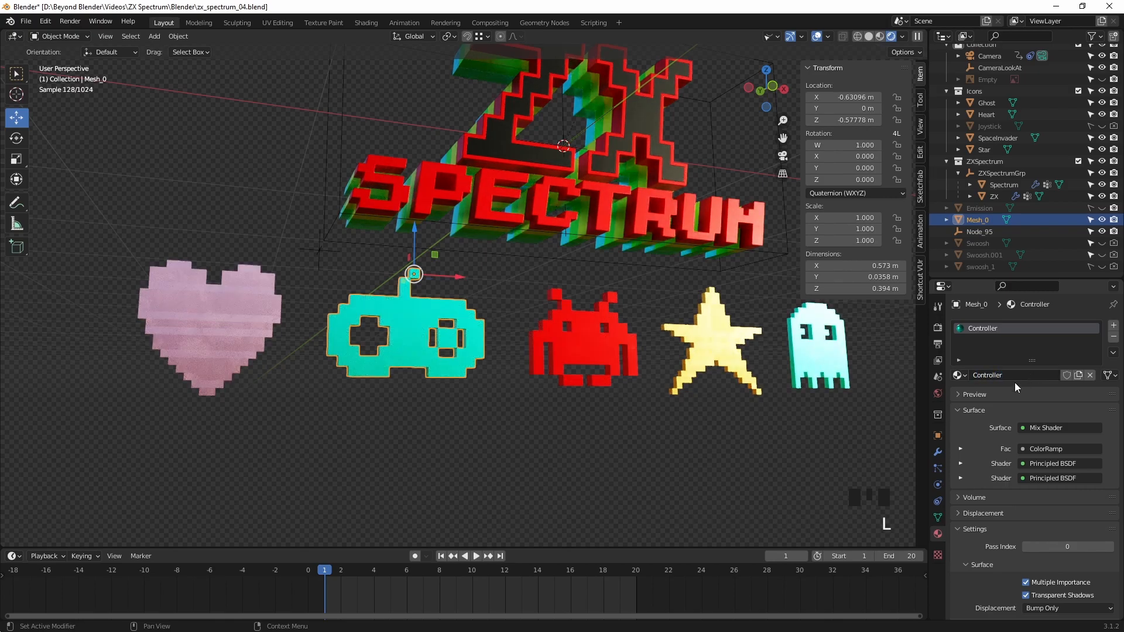
Step: Open the Shading workspace with its viewport framed on the controller
left_click(363, 23)
middle_click_drag(633, 424, 743, 447)
middle_click_drag(647, 237, 688, 212)
key("KP_Decimal")
left_click(906, 37)
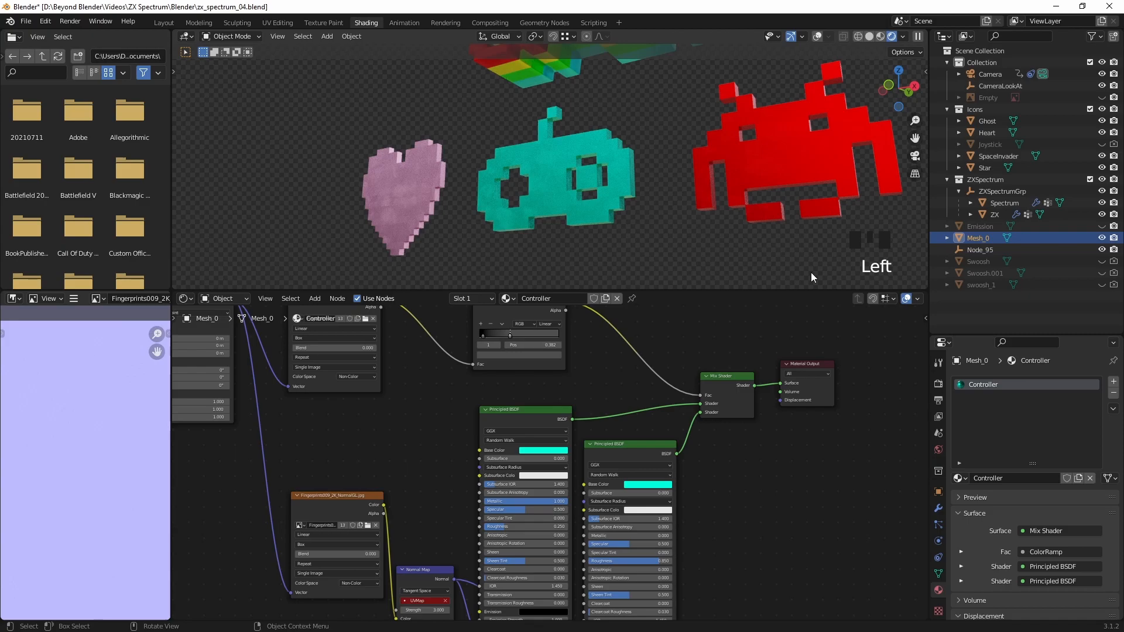
Step: Set the Base Color of the metallic Principled BSDF to off-white, with HSV saturation 0 and value 0.95
left_click(549, 450)
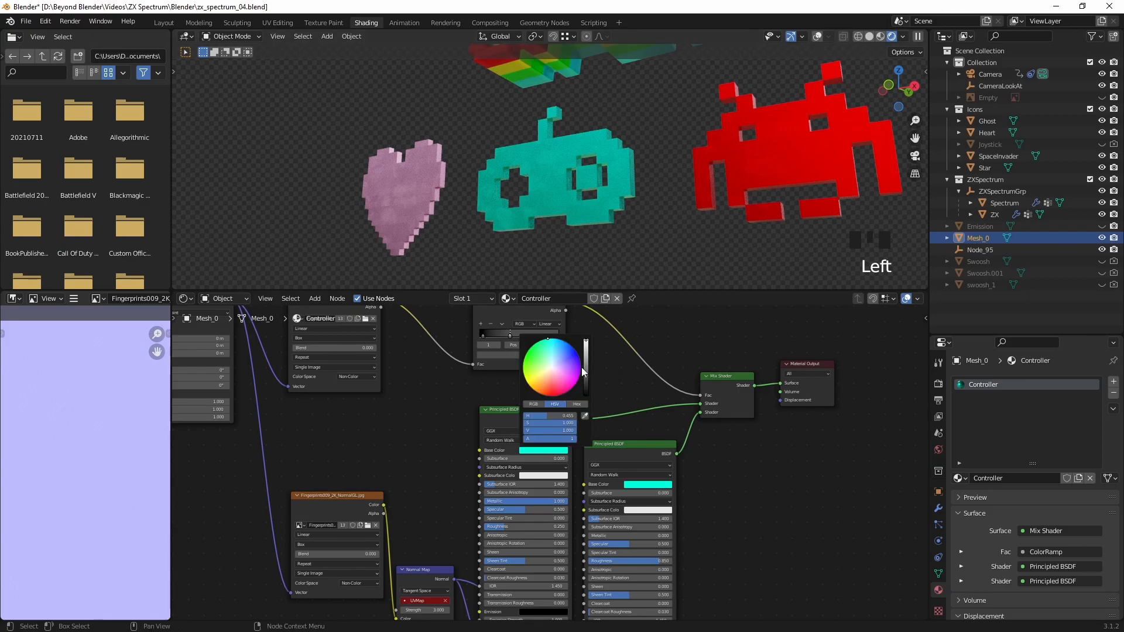
left_click_drag(543, 425, 489, 425)
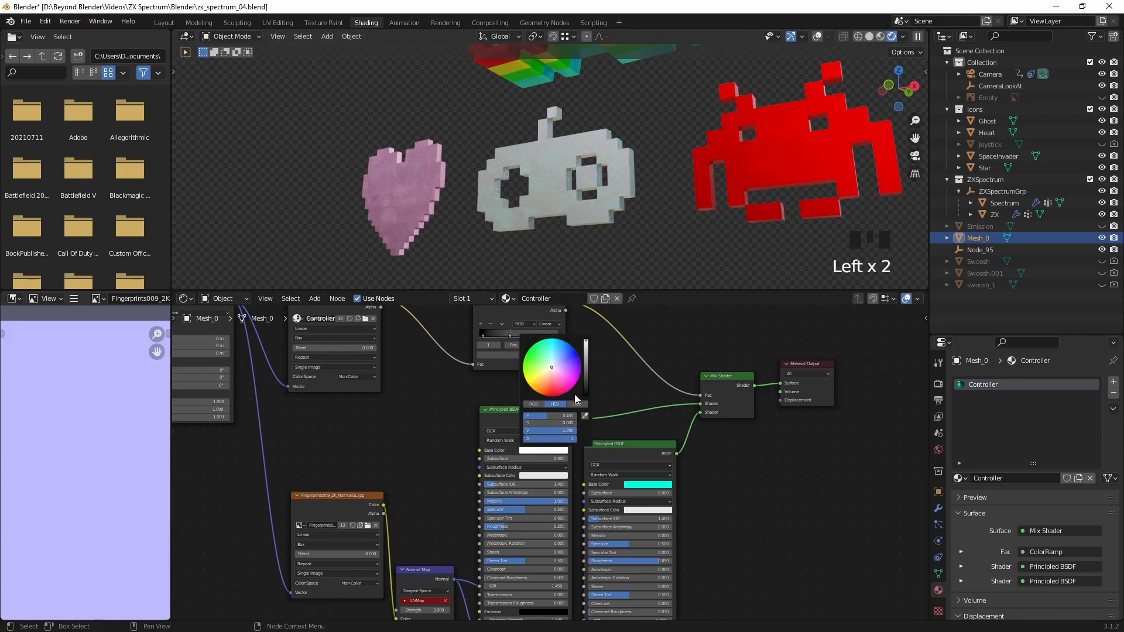
scroll(617, 373, "up", 6)
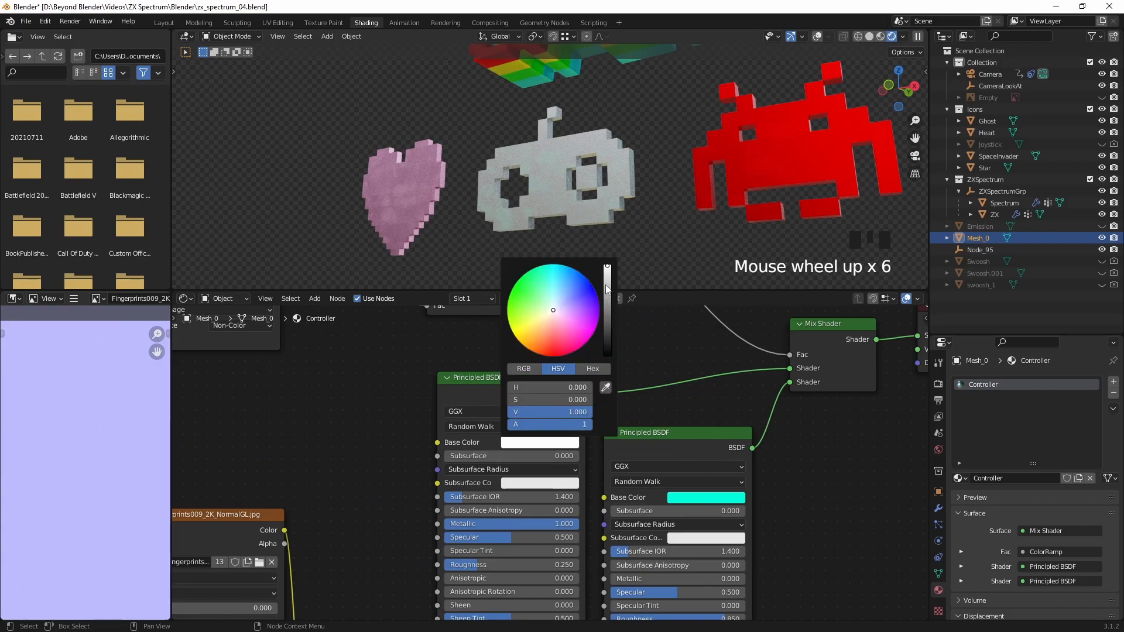
left_click(553, 411)
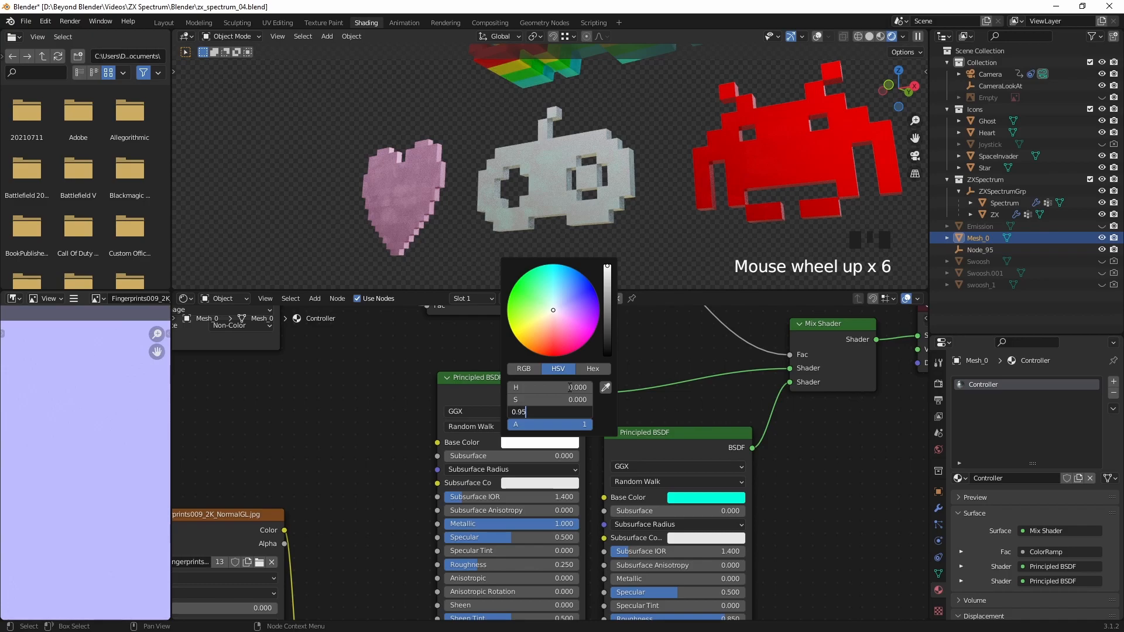
type("0.95")
key("BackSpace")
key("BackSpace")
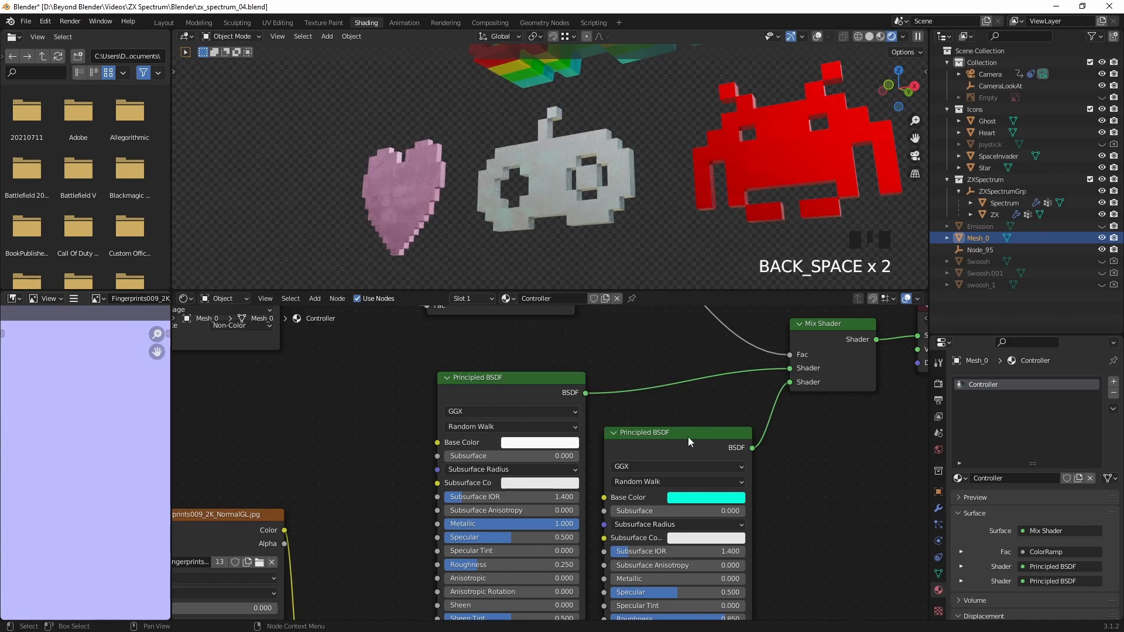
Step: Copy the off-white Base Color from the metallic Principled BSDF to the second Principled BSDF and deselect the controller
left_click_drag(550, 443, 699, 502)
mouse_move(639, 281)
middle_mouse_down()
mouse_move(642, 166)
mouse_move(784, 146)
mouse_move(718, 188)
mouse_move(738, 207)
mouse_move(637, 219)
mouse_move(654, 209)
mouse_move(608, 233)
mouse_move(615, 210)
mouse_move(644, 193)
middle_mouse_up()
left_click(728, 230)
scroll(731, 234, "down", 2)
scroll(655, 210, "down", 2)
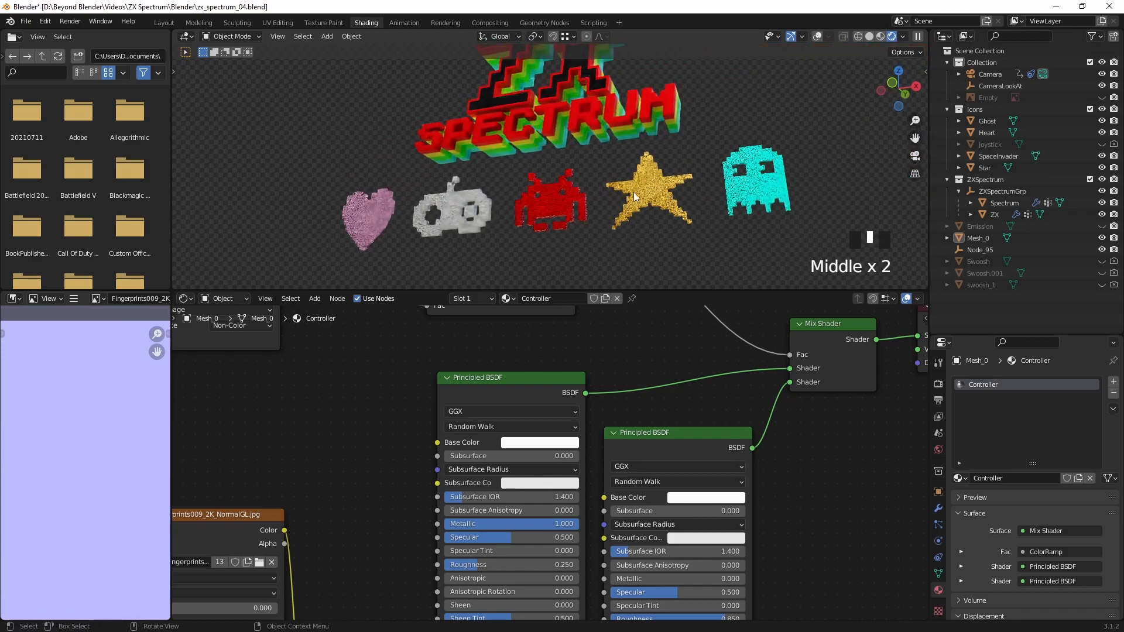
Step: Try an outdoor sky environment for the viewport lighting, then choose the interior room environment instead
left_click(903, 36)
left_click(901, 142)
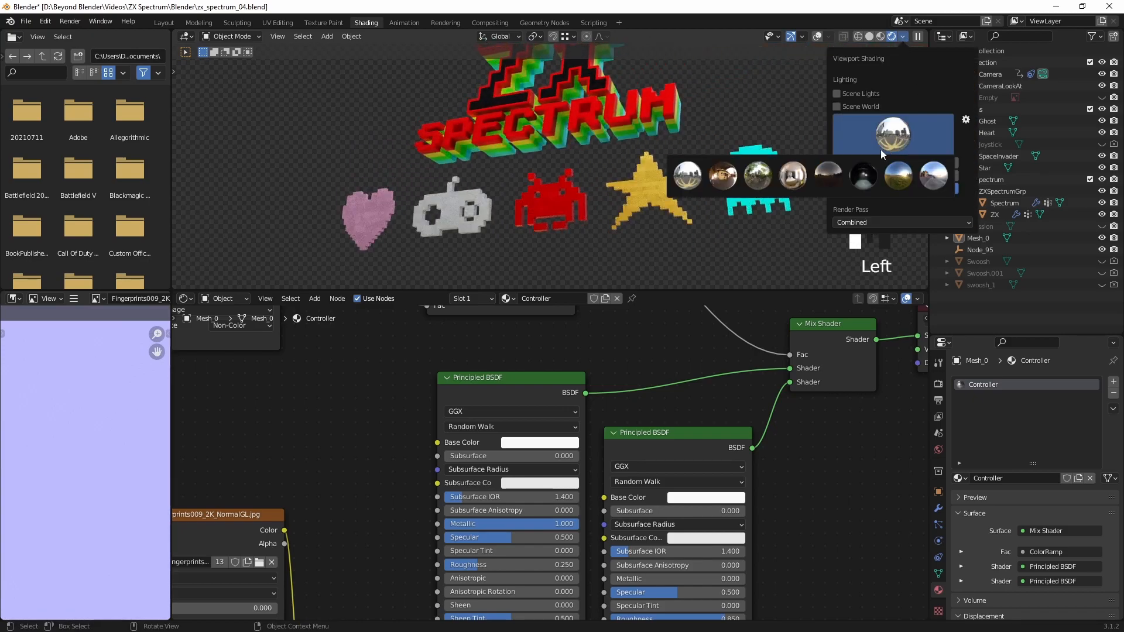
left_click(901, 177)
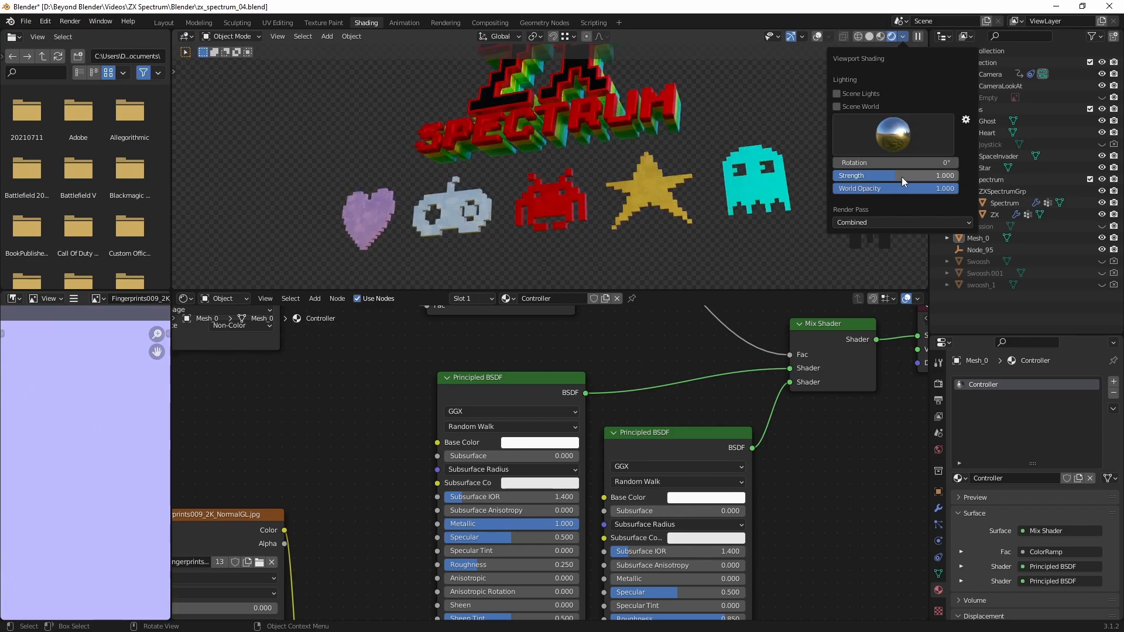
left_click(900, 140)
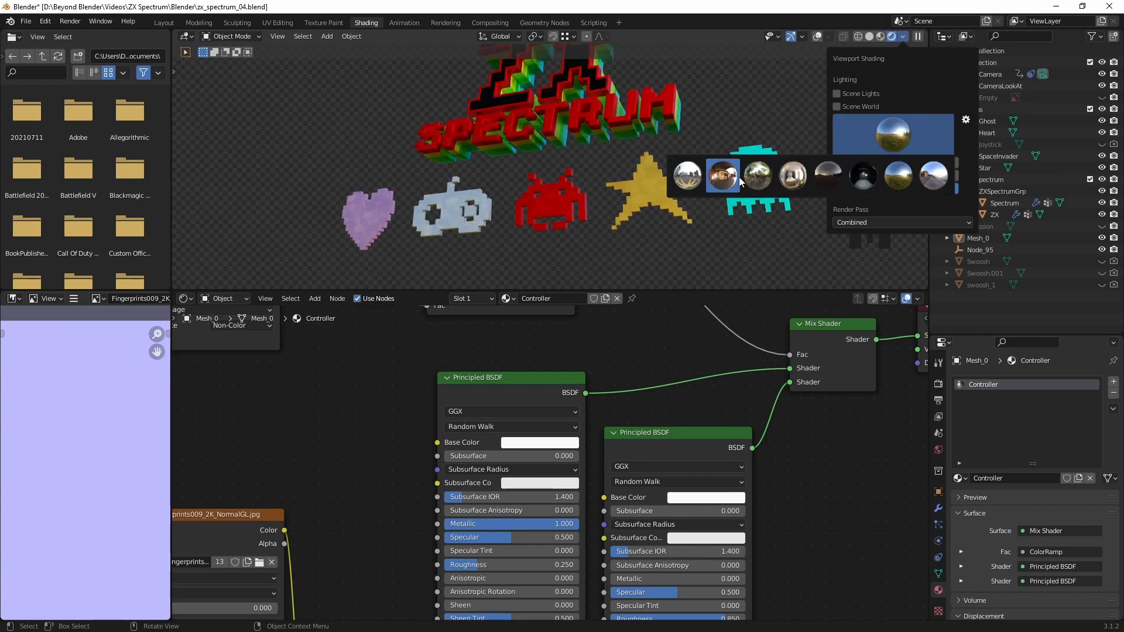
left_click(788, 175)
mouse_move(609, 182)
middle_mouse_down()
mouse_move(739, 182)
mouse_move(764, 205)
mouse_move(732, 193)
middle_mouse_up()
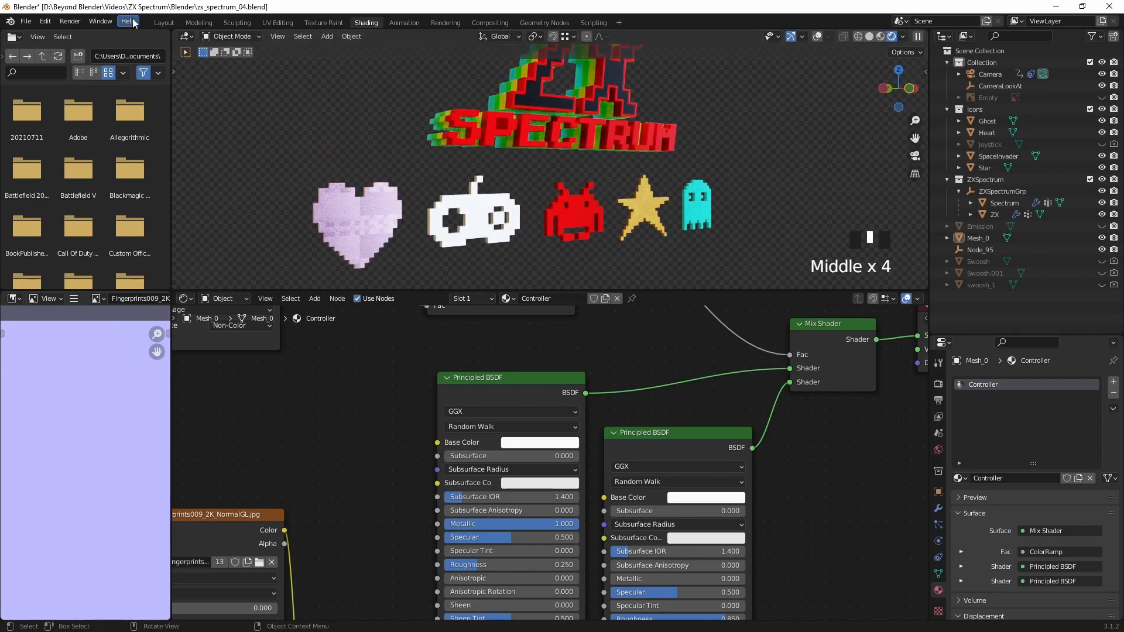
Step: Return to the Layout workspace, set the viewport to solid shading and save zx_spectrum_04.blend
left_click(164, 22)
scroll(592, 385, "down", 2)
middle_click_drag(592, 385, 663, 341, "shift")
scroll(701, 325, "down", 2)
left_click(749, 395)
middle_click_drag(749, 394, 741, 334)
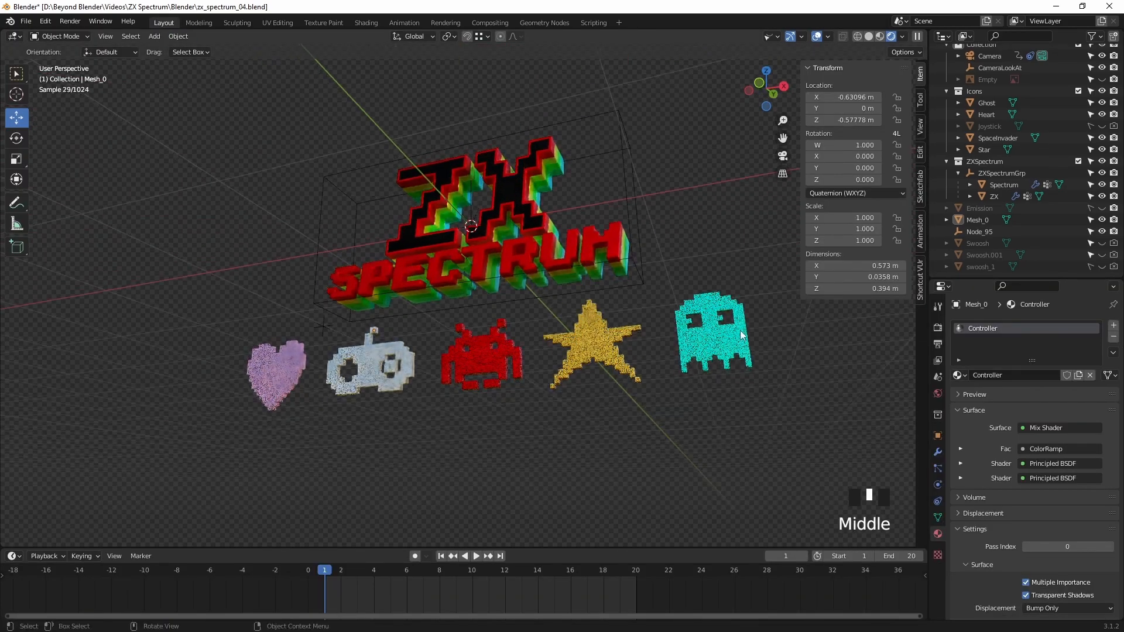
left_click(869, 37)
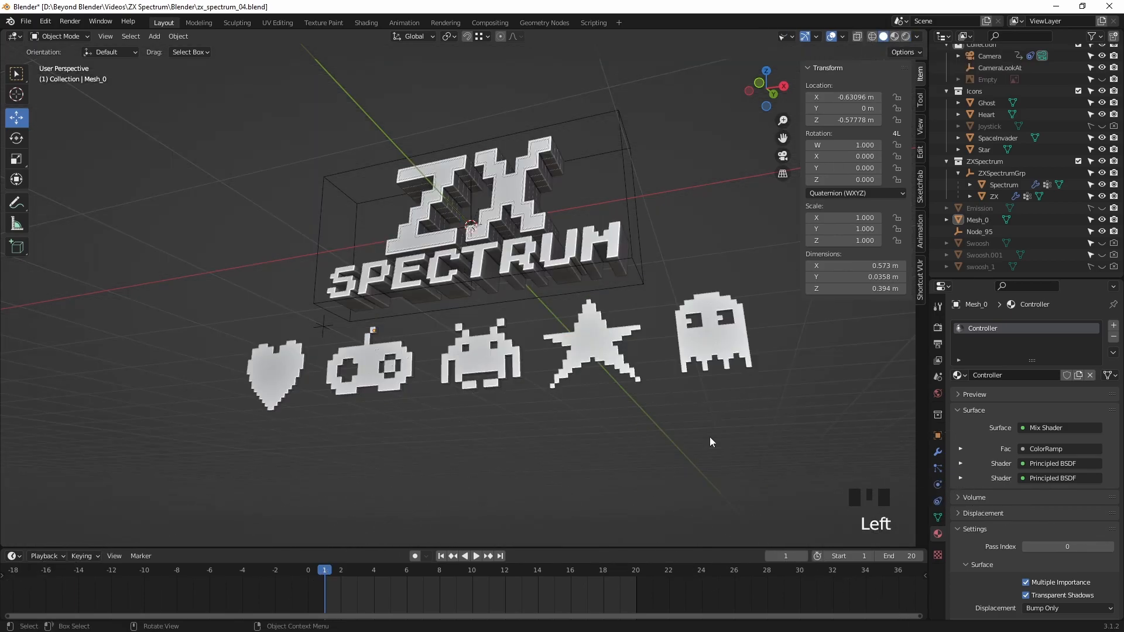
key("ctrl+s")
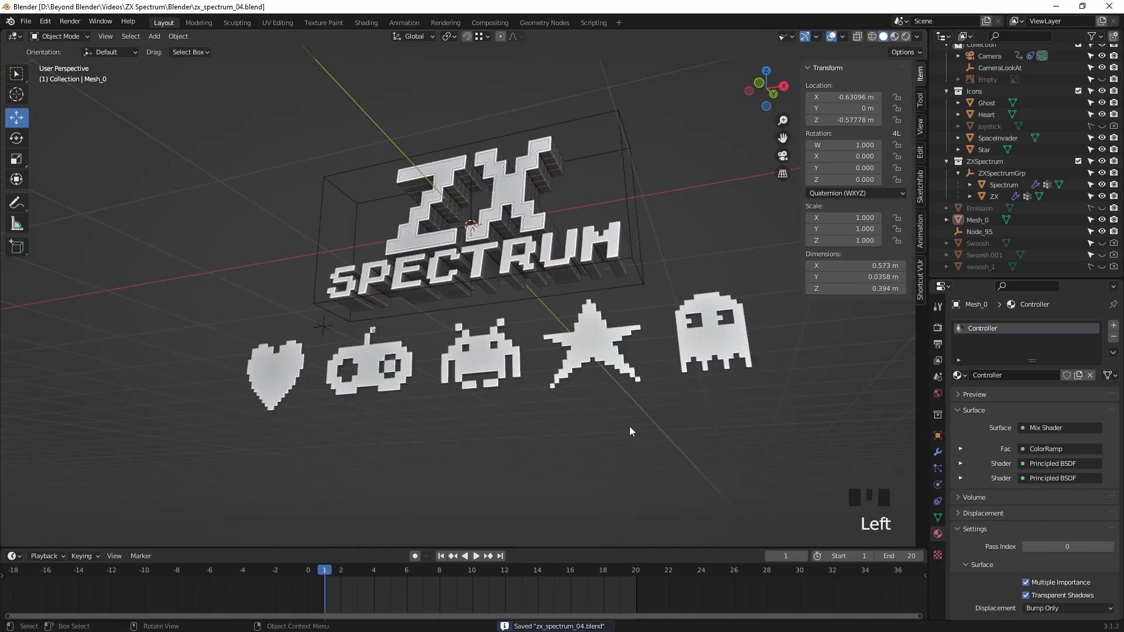